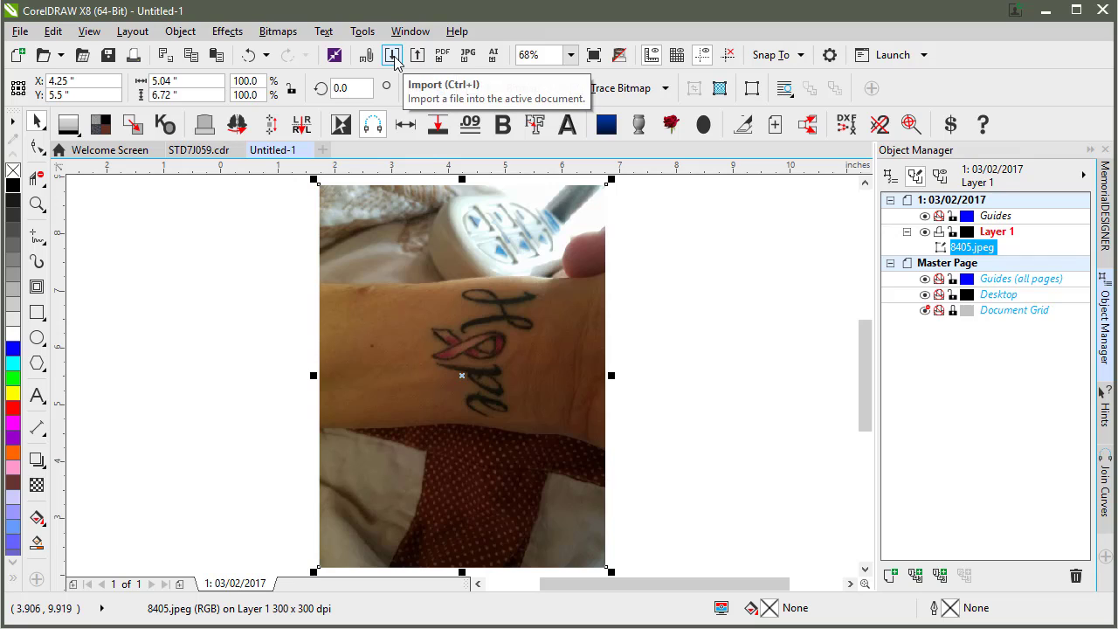
{"action": "left_click", "coordinate": [699, 292]}
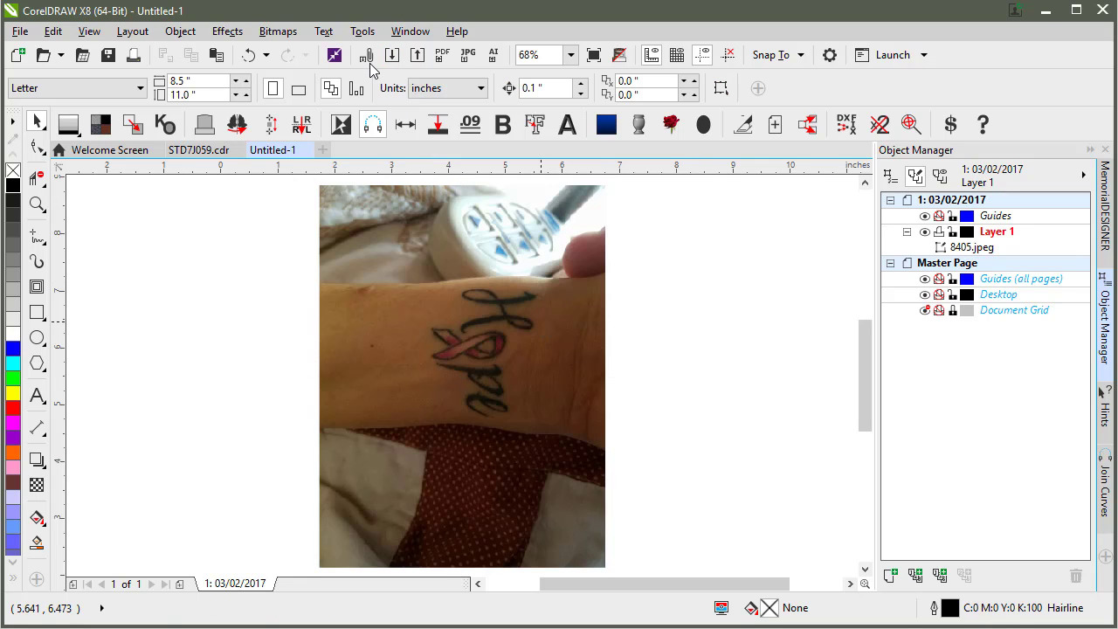
{"action": "left_click", "coordinate": [467, 273]}
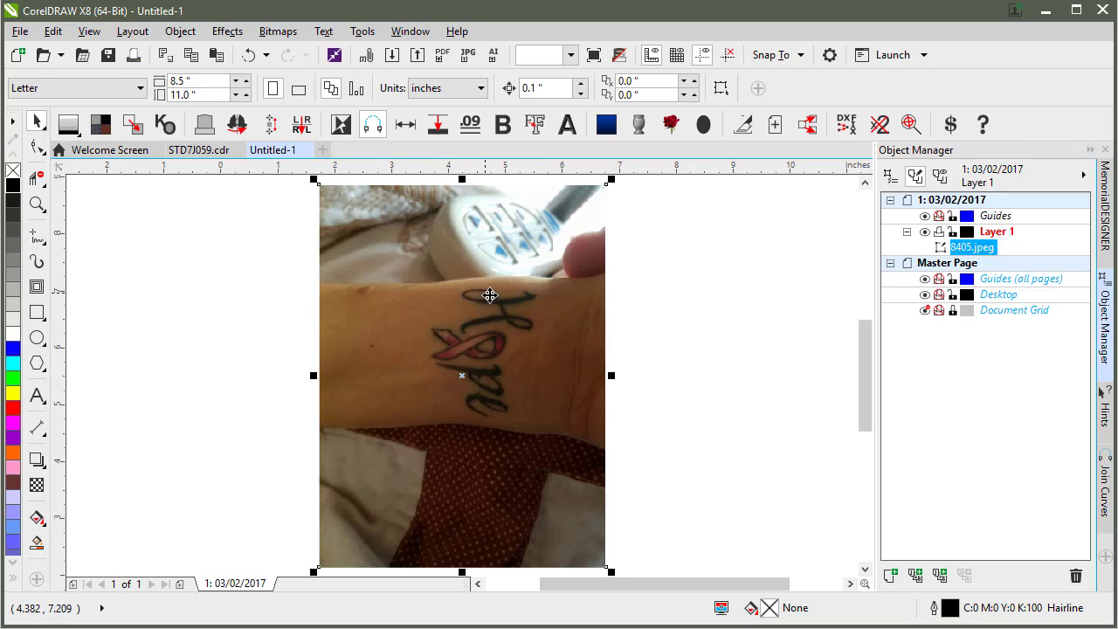
{"action": "left_click", "coordinate": [660, 272]}
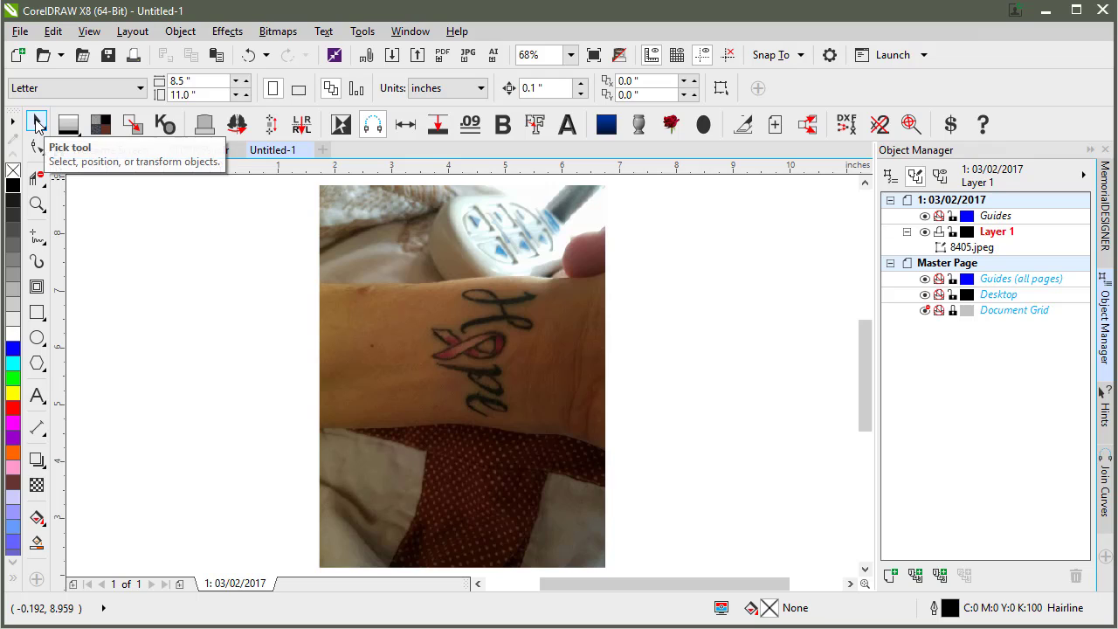
- Rotate the imported wrist photo 90 degrees so that the tattooed word Hope reads upright
{"action": "left_click", "coordinate": [480, 361]}
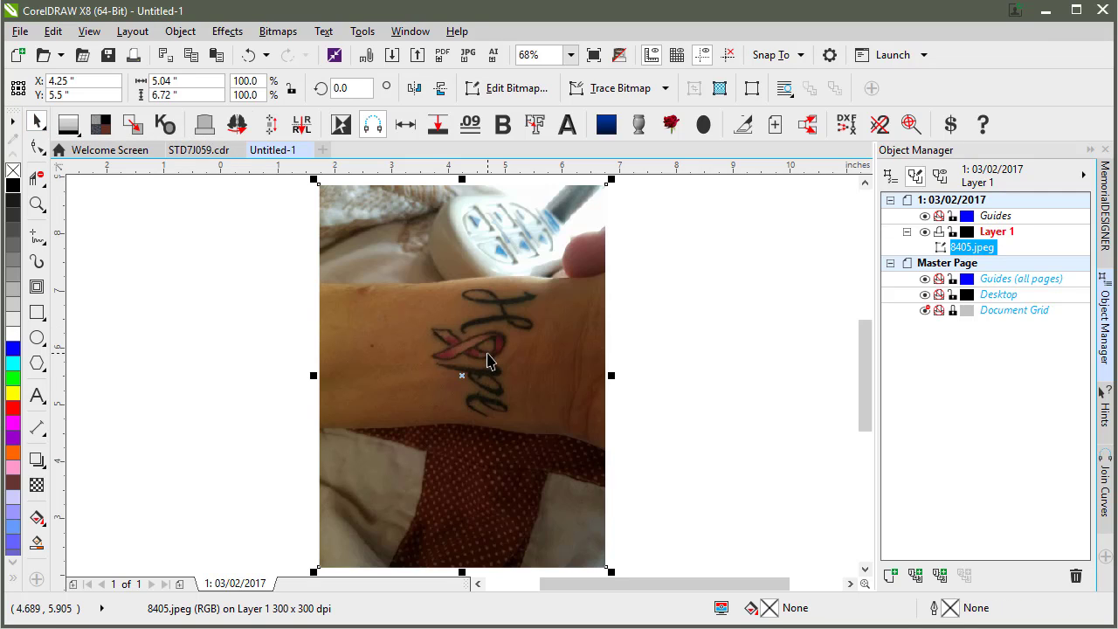
{"action": "left_click", "coordinate": [498, 332]}
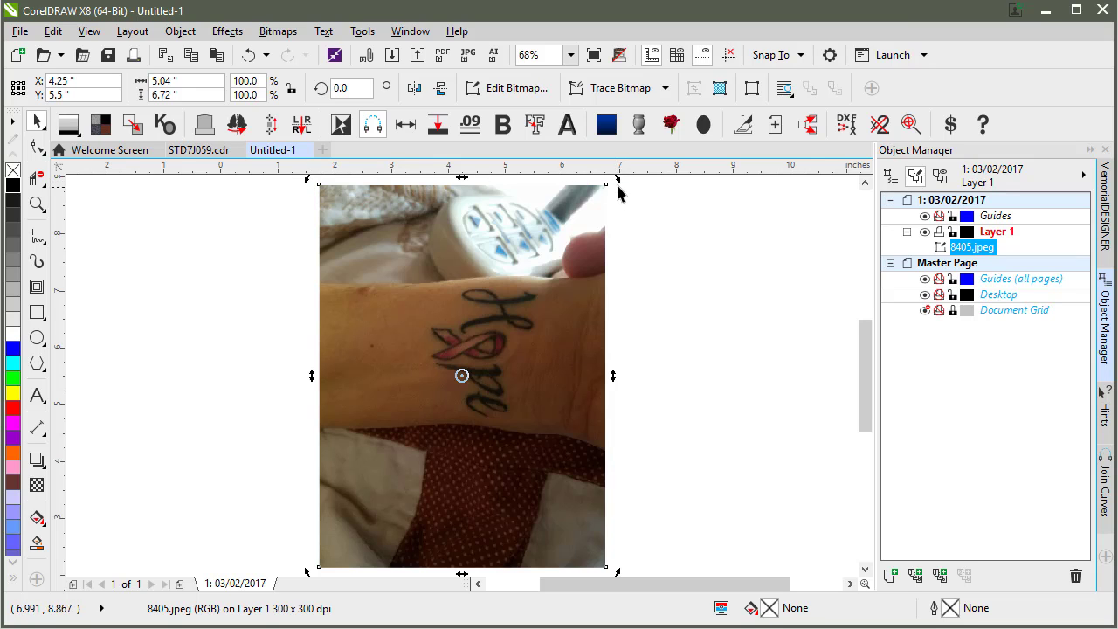
{"action": "scroll", "coordinate": [402, 199], "scroll_direction": "up", "scroll_amount": 1}
{"action": "left_click_drag", "start_coordinate": [402, 199], "coordinate": [321, 310]}
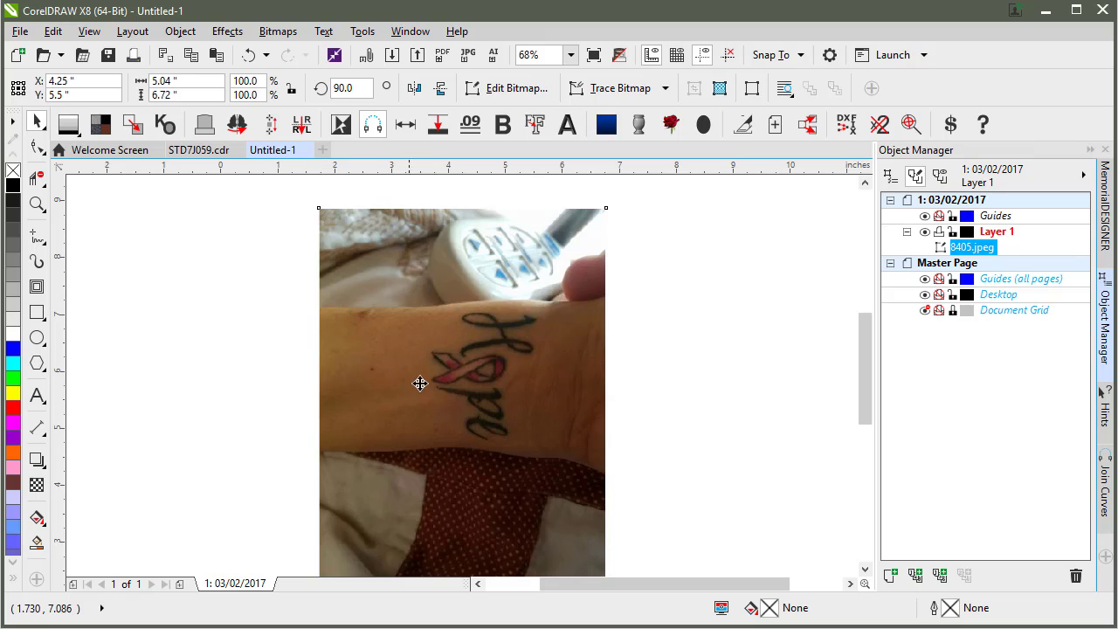
{"action": "left_click", "coordinate": [431, 212]}
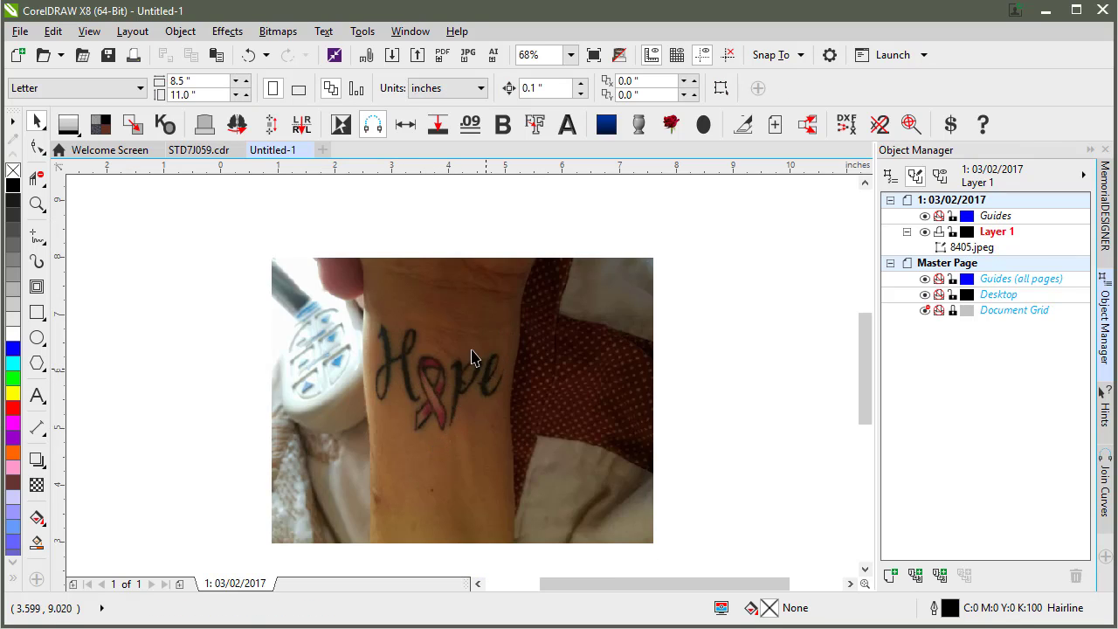
- Draw a horizontal freehand line about 2.66 in long across the wrist, through the tattooed word
{"action": "left_click", "coordinate": [380, 373]}
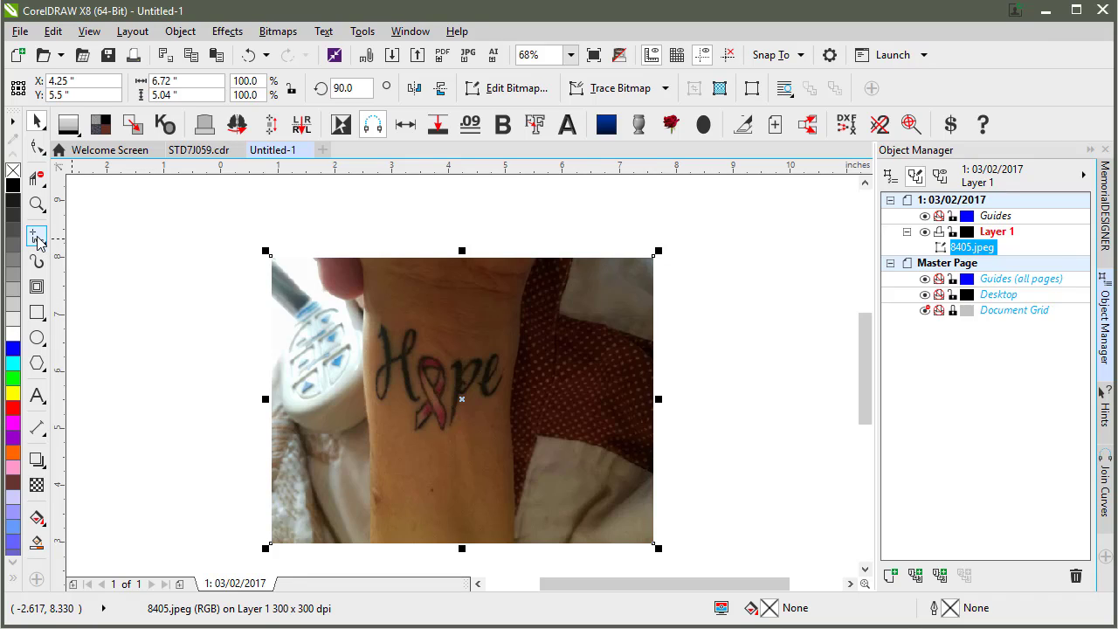
{"action": "key", "text": "Escape"}
{"action": "left_click", "coordinate": [365, 371]}
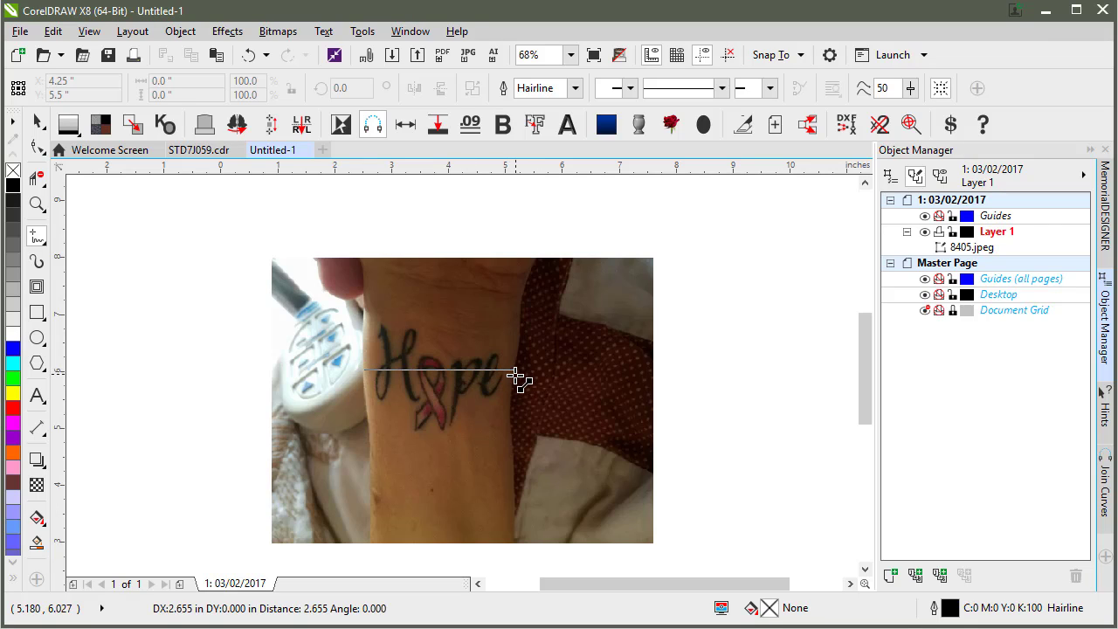
{"action": "left_click", "coordinate": [516, 370]}
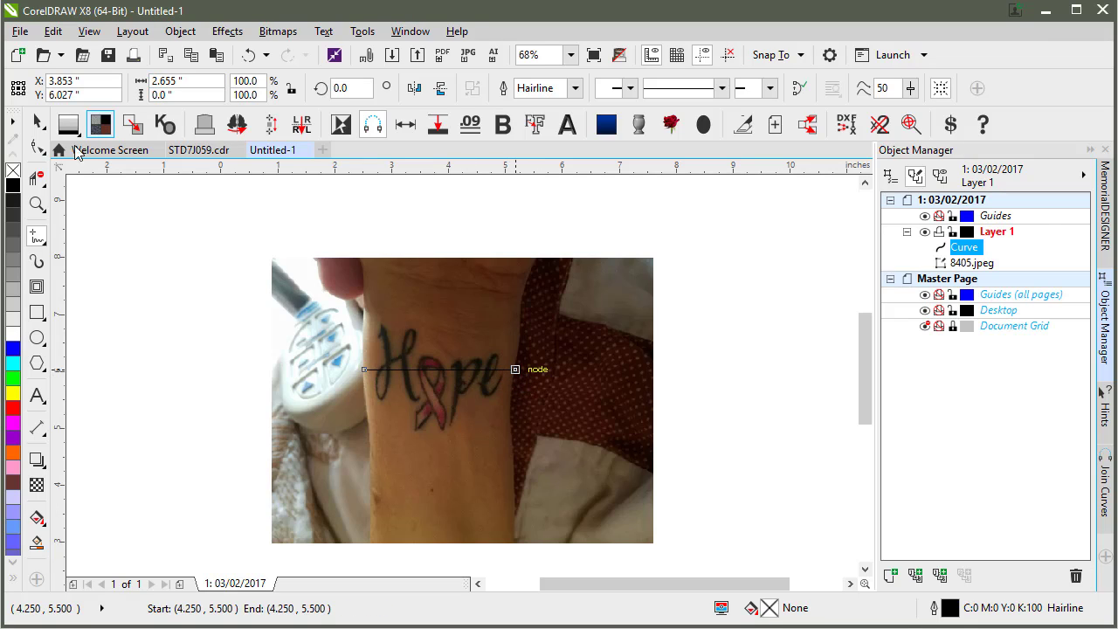
- Rescale the photo proportionally so that the reference line measures 10 in, deleting the line in the process
{"action": "left_click", "coordinate": [37, 125]}
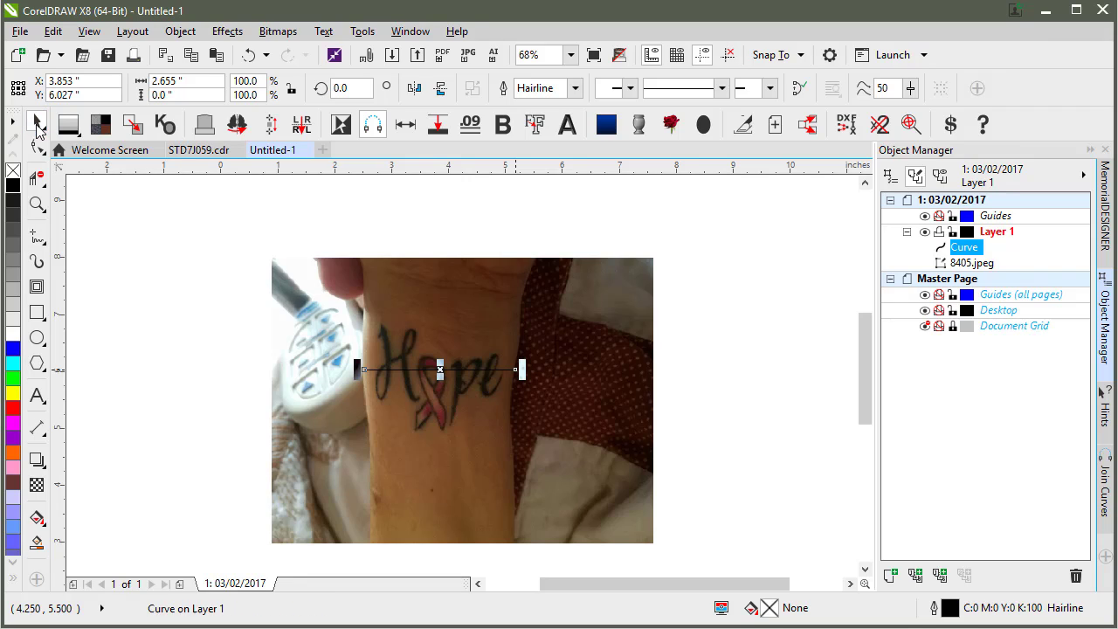
{"action": "left_click", "coordinate": [456, 321], "text": "shift"}
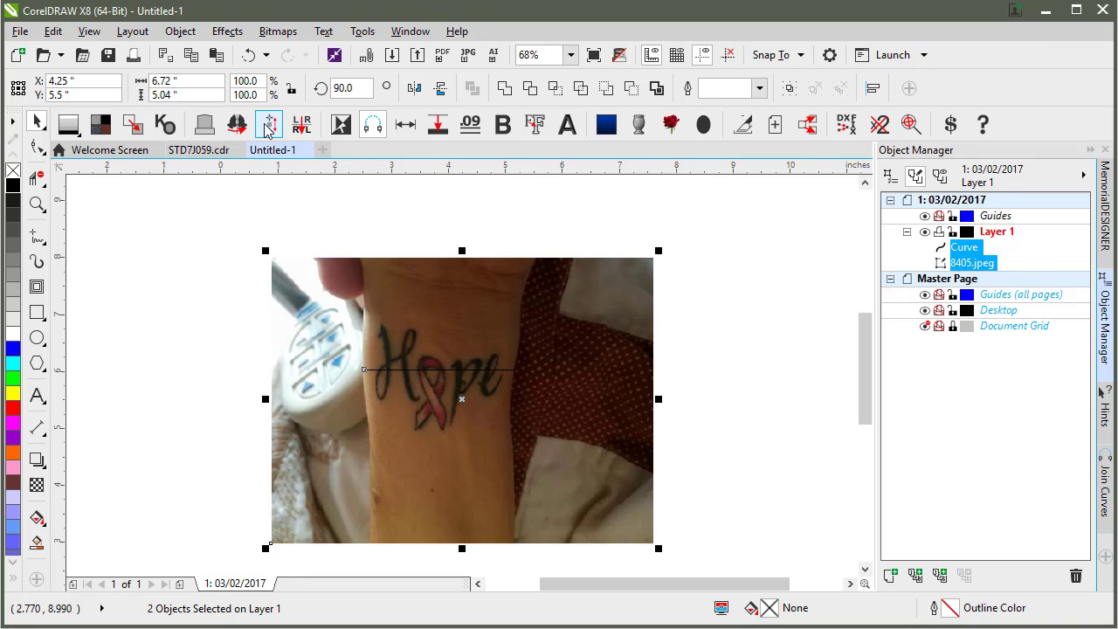
{"action": "left_click", "coordinate": [404, 125]}
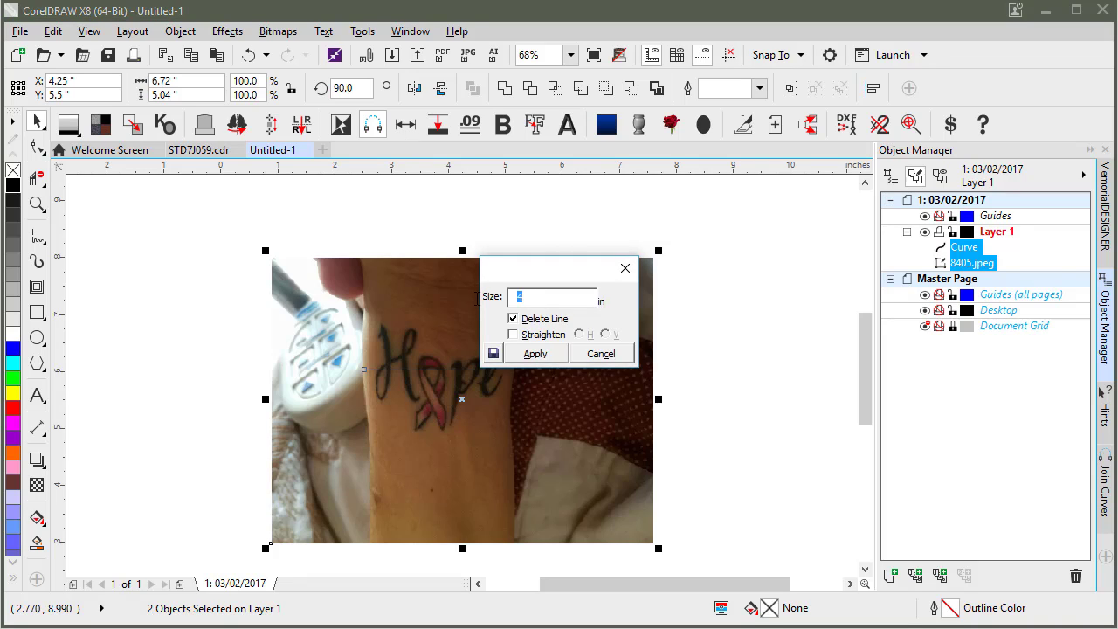
{"action": "type", "text": "10"}
{"action": "left_click", "coordinate": [522, 354]}
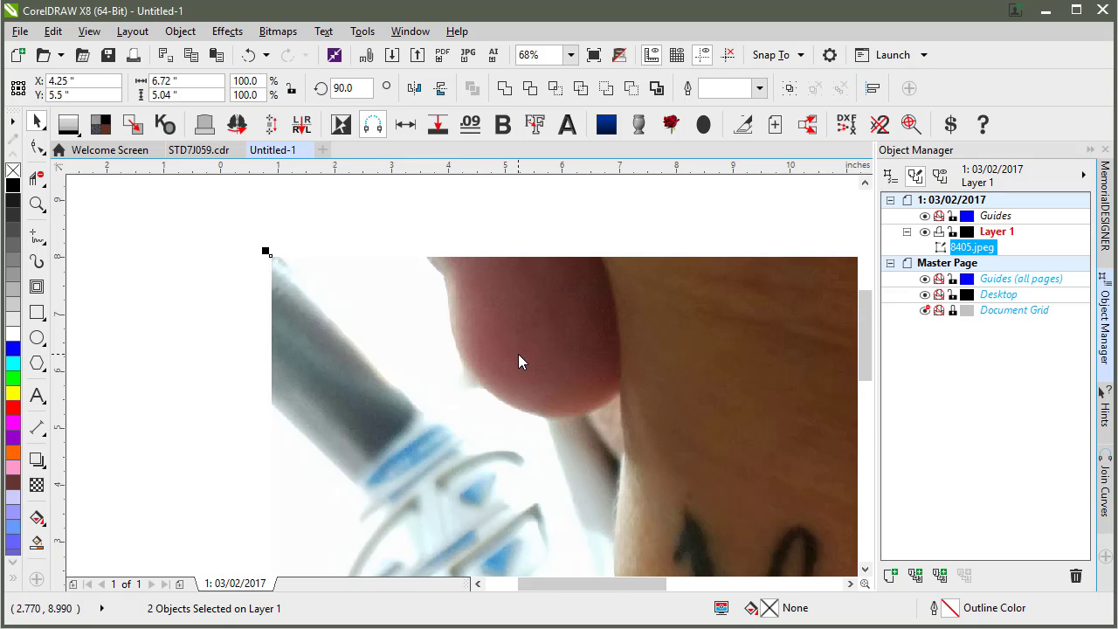
{"action": "scroll", "coordinate": [461, 404], "scroll_direction": "down", "scroll_amount": 3}
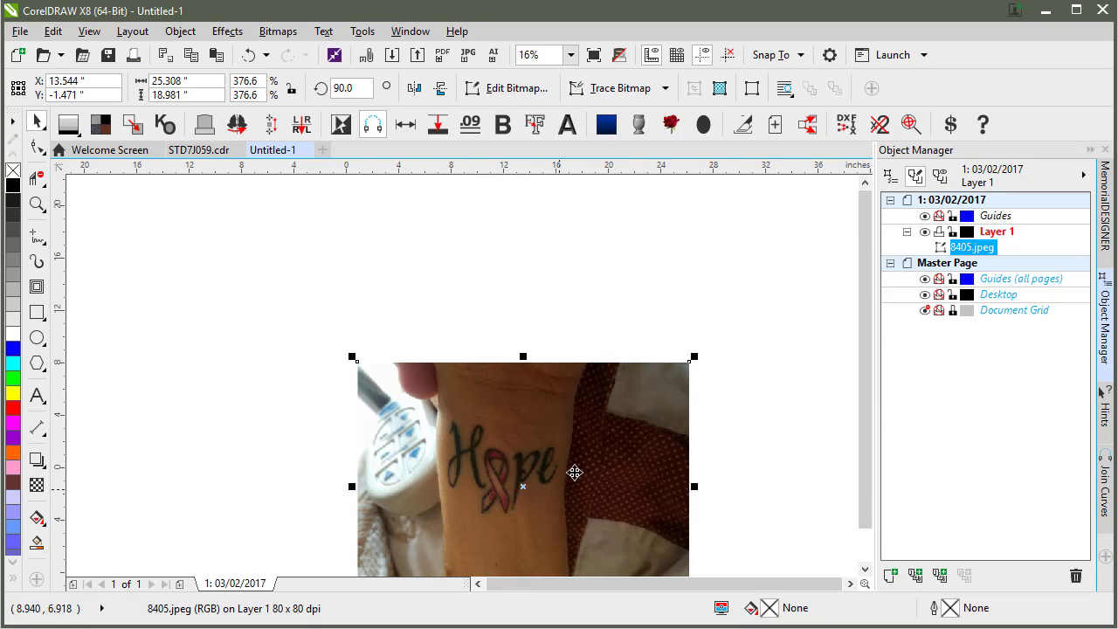
- Crop the photo to an area of about 10.4 by 7.93 in around the Hope tattoo
{"action": "key", "text": "Escape"}
{"action": "left_click", "coordinate": [463, 385]}
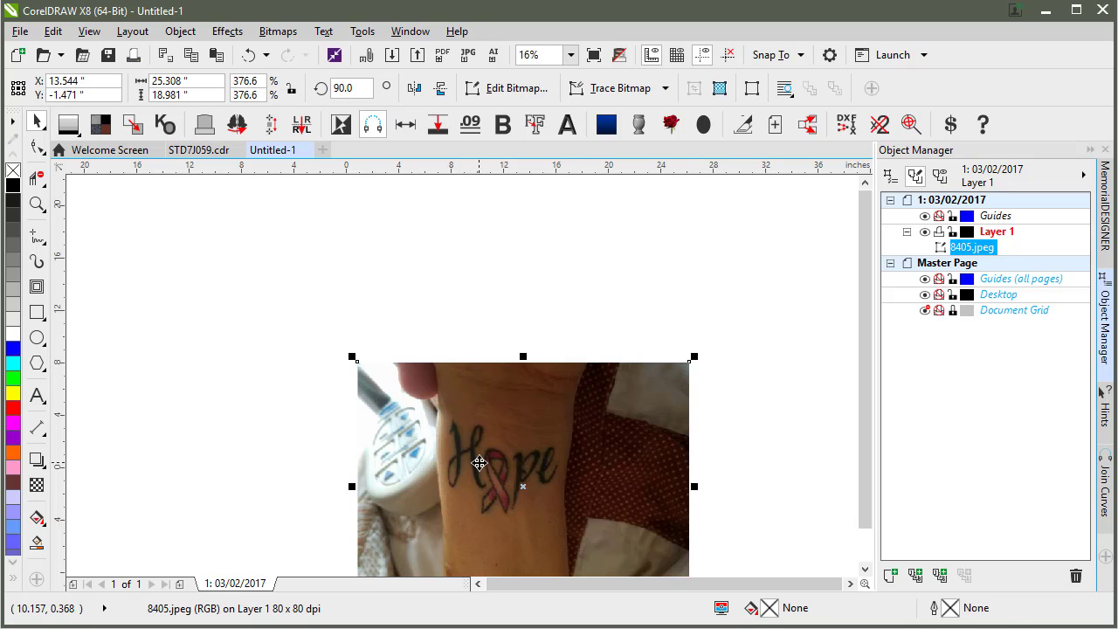
{"action": "left_click", "coordinate": [37, 180]}
{"action": "left_click", "coordinate": [114, 216]}
{"action": "left_click_drag", "start_coordinate": [434, 417], "coordinate": [570, 522]}
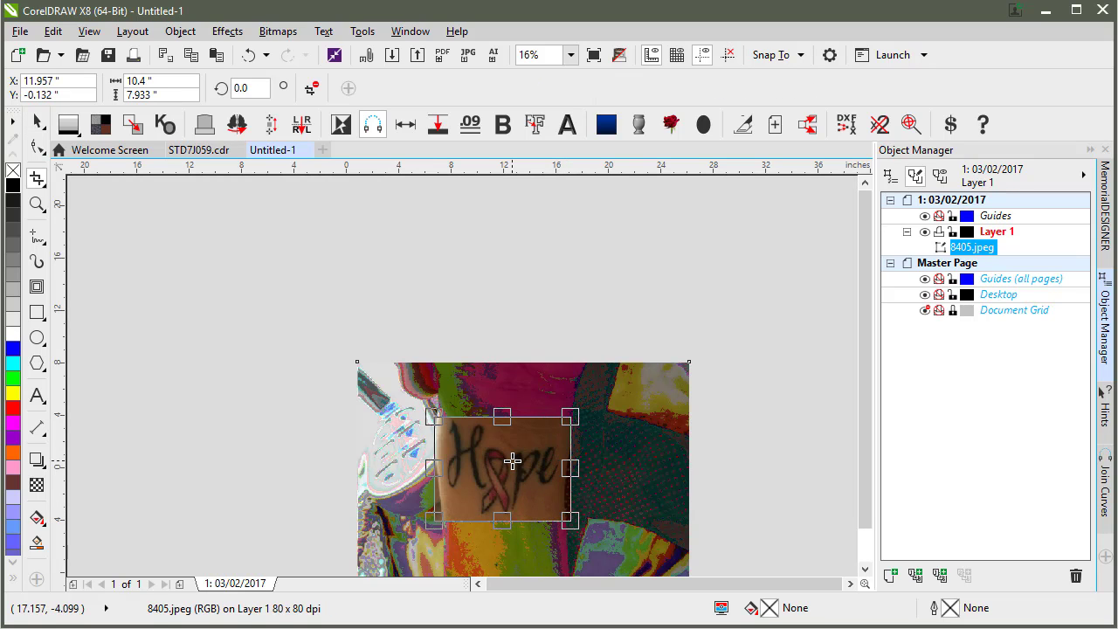
{"action": "double_click", "coordinate": [513, 461]}
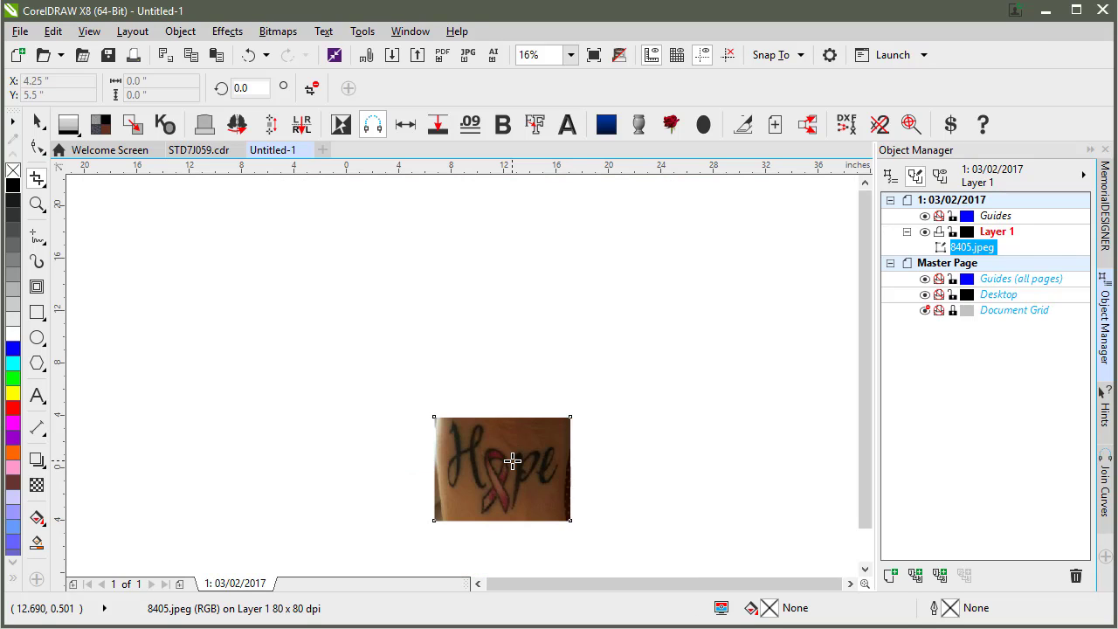
{"action": "left_click", "coordinate": [36, 122]}
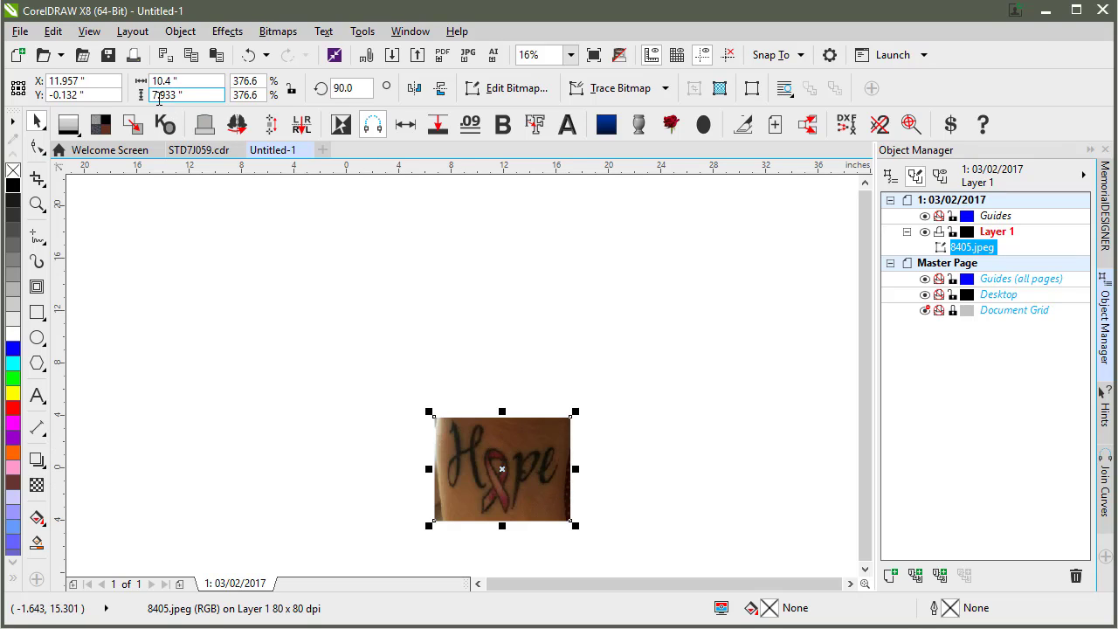
- Apply a uniform transparency to the cropped tattoo photo
{"action": "left_click", "coordinate": [461, 376]}
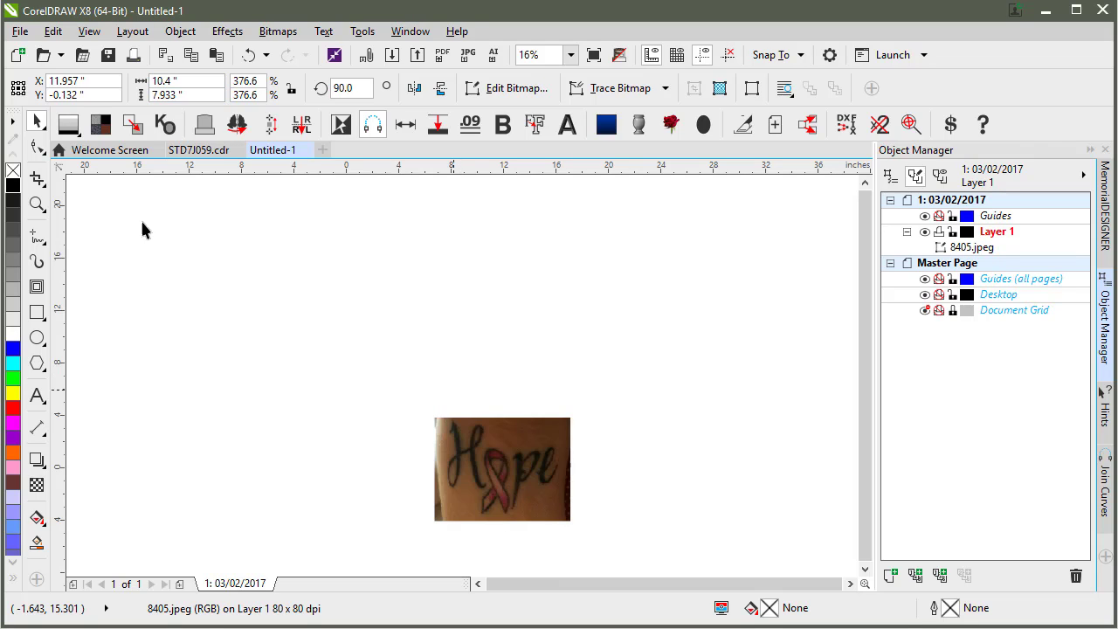
{"action": "left_click", "coordinate": [518, 468]}
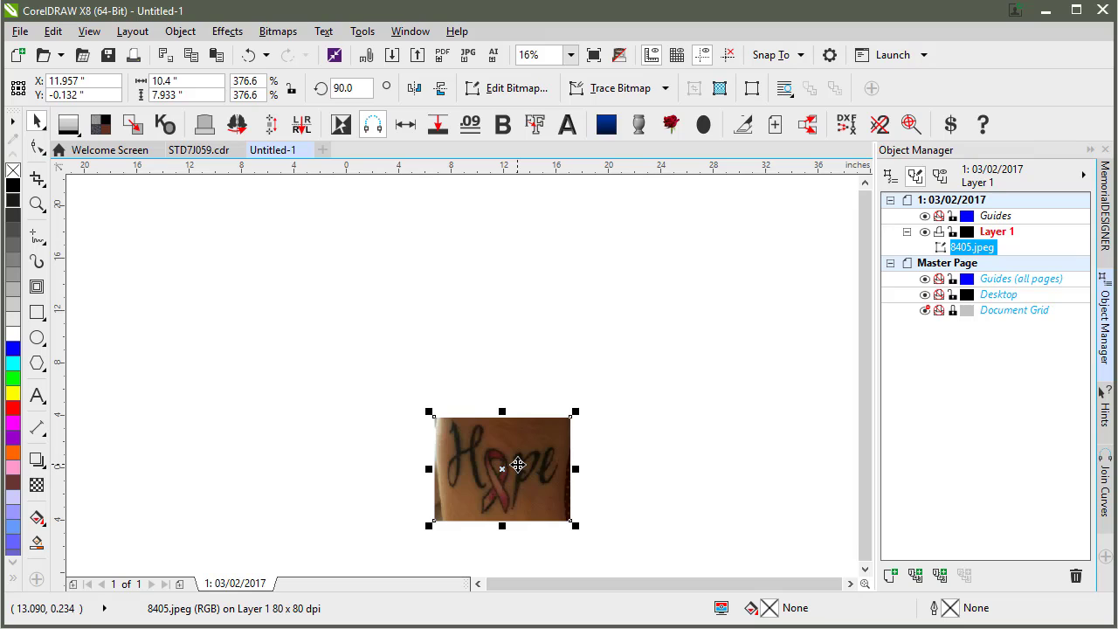
{"action": "key", "text": "shift+F2"}
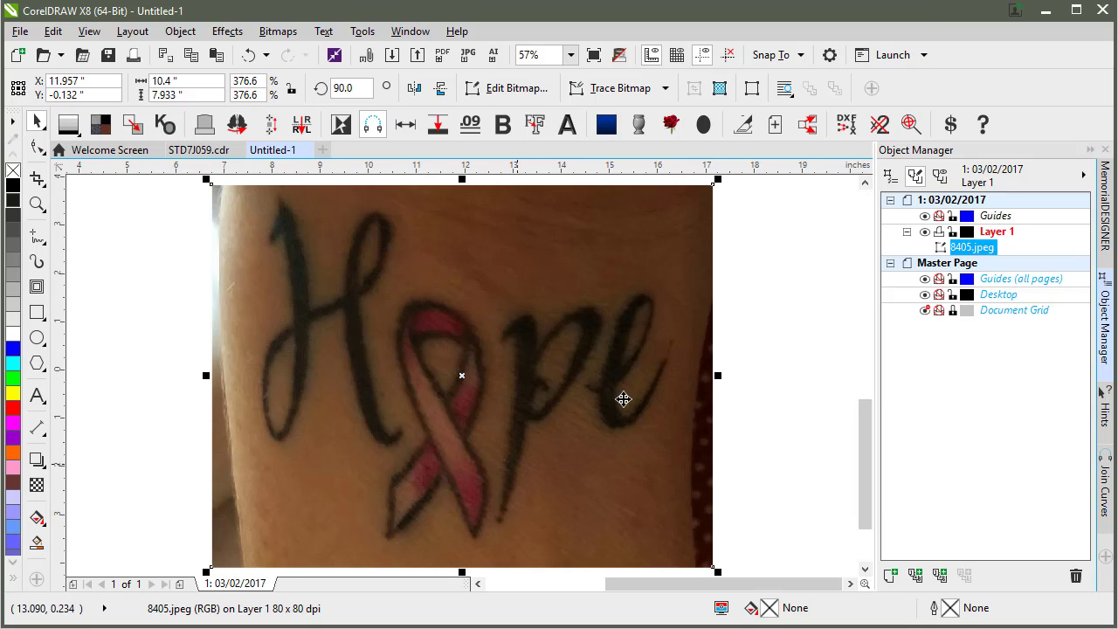
{"action": "left_click", "coordinate": [782, 293]}
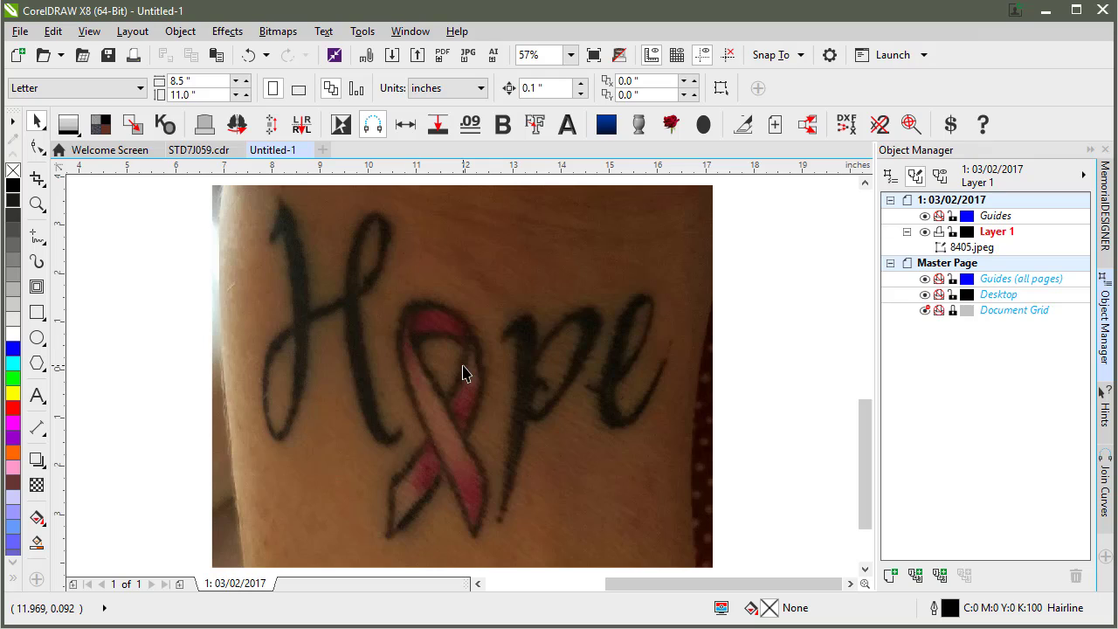
{"action": "left_click", "coordinate": [447, 297]}
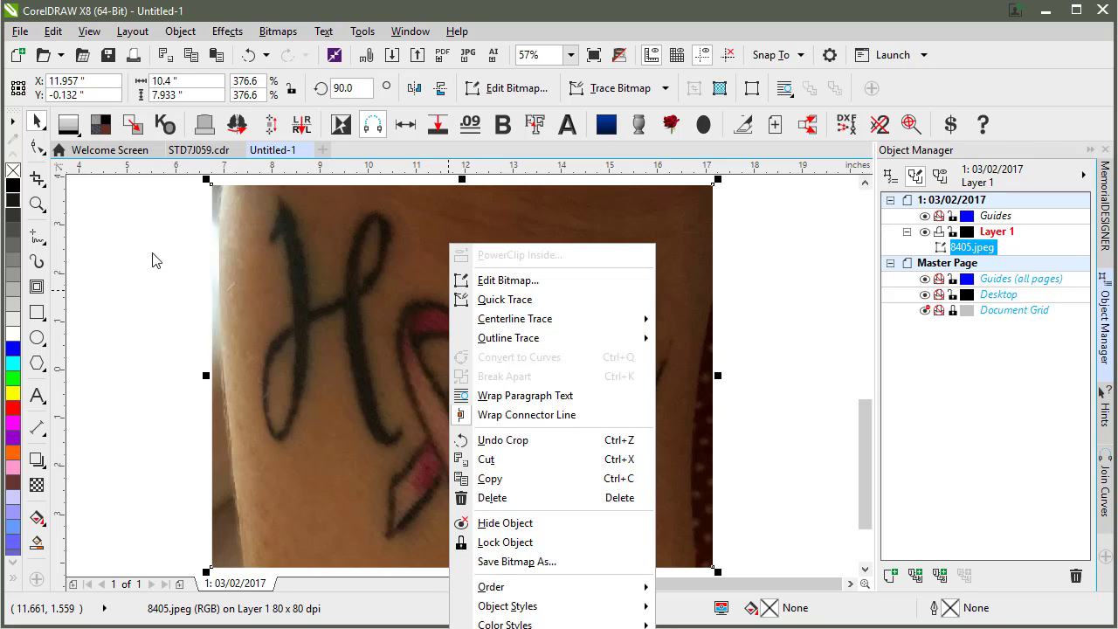
{"action": "left_click", "coordinate": [170, 280]}
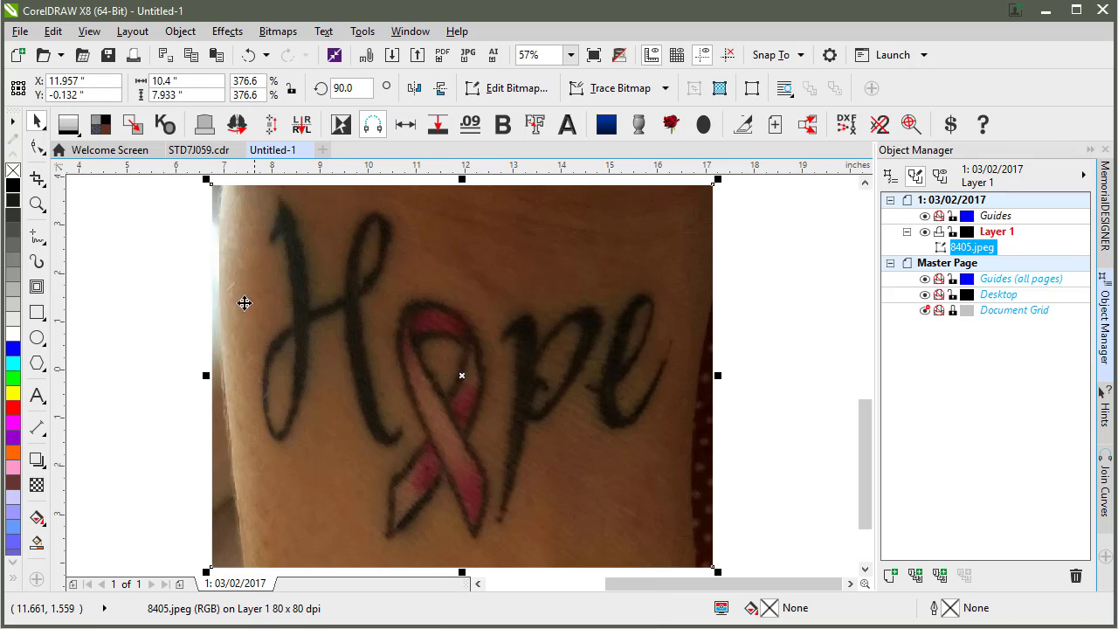
{"action": "left_click", "coordinate": [38, 487]}
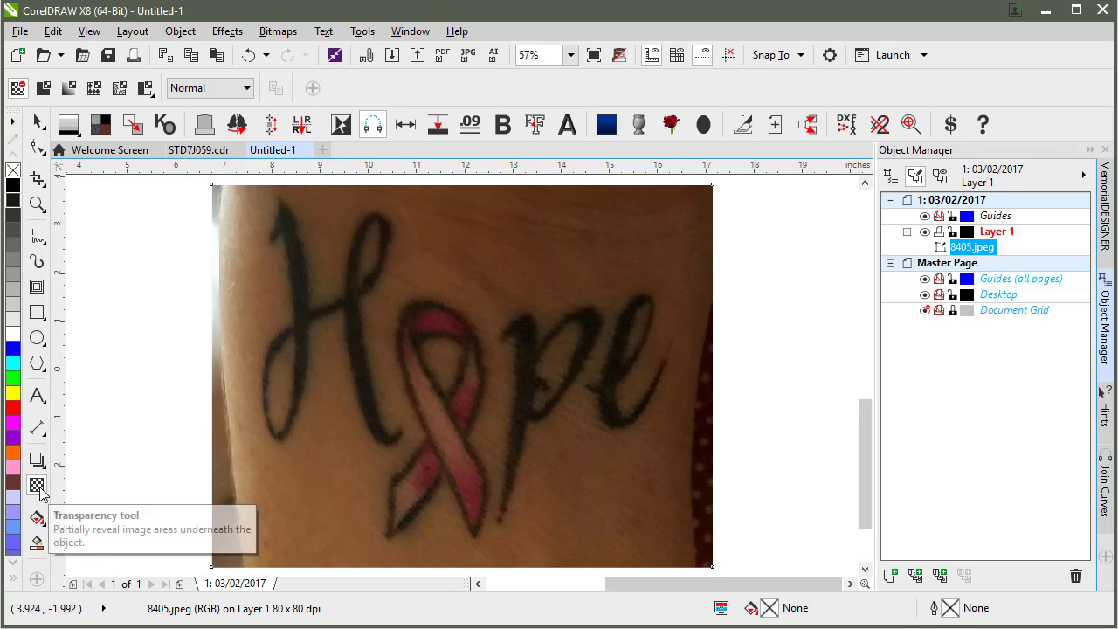
{"action": "left_click", "coordinate": [44, 88]}
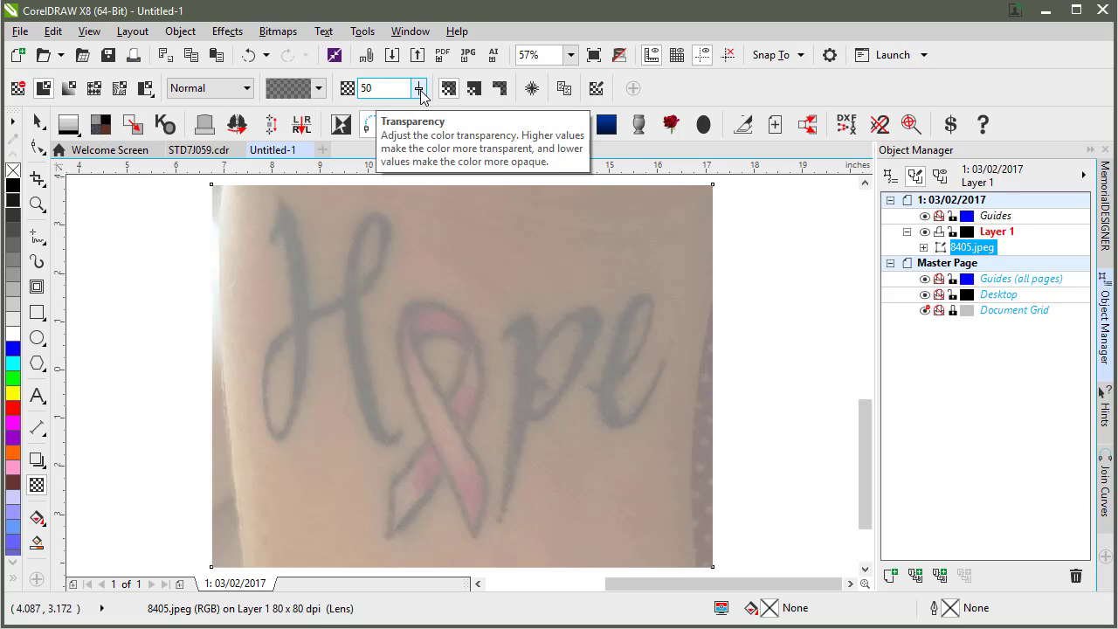
- Adjust the photo's transparency, trying 74 and 21 before settling on 28
{"action": "left_click_drag", "start_coordinate": [429, 100], "coordinate": [444, 105]}
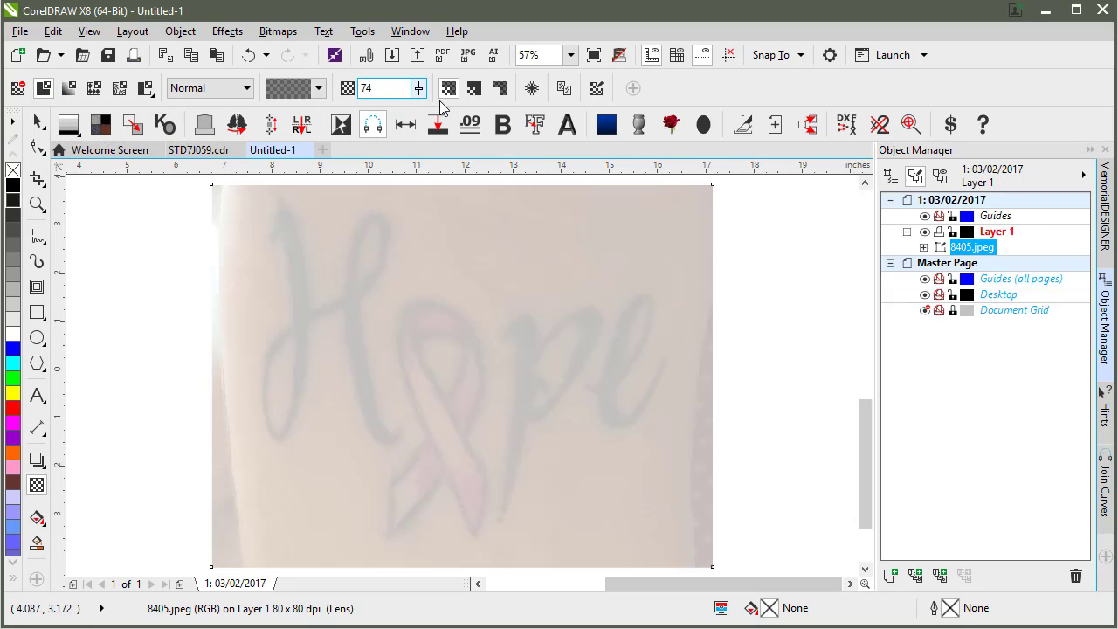
{"action": "double_click", "coordinate": [374, 90]}
{"action": "type", "text": "21"}
{"action": "key", "text": "Return"}
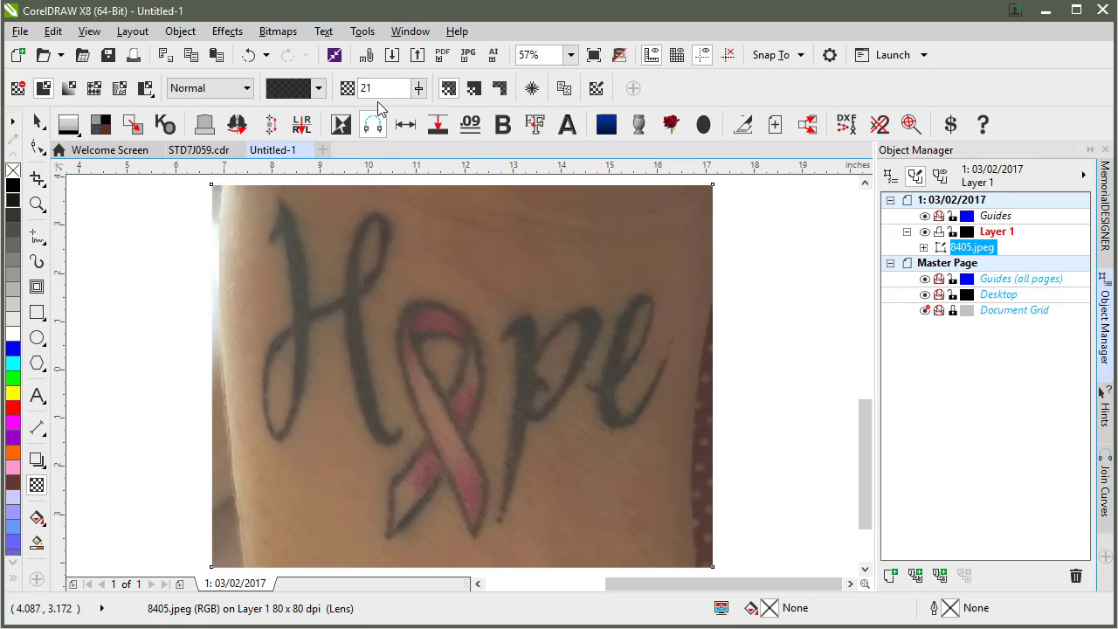
{"action": "left_click_drag", "start_coordinate": [417, 96], "coordinate": [422, 98]}
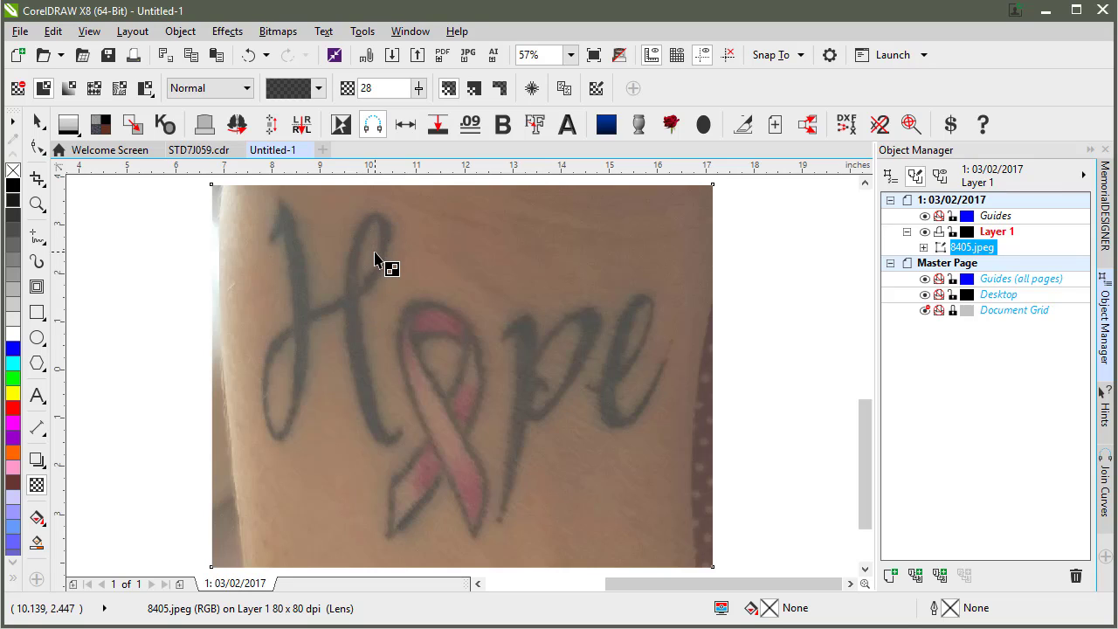
- Lock the faded tattoo photo in place and clear the selection
{"action": "left_click", "coordinate": [38, 125]}
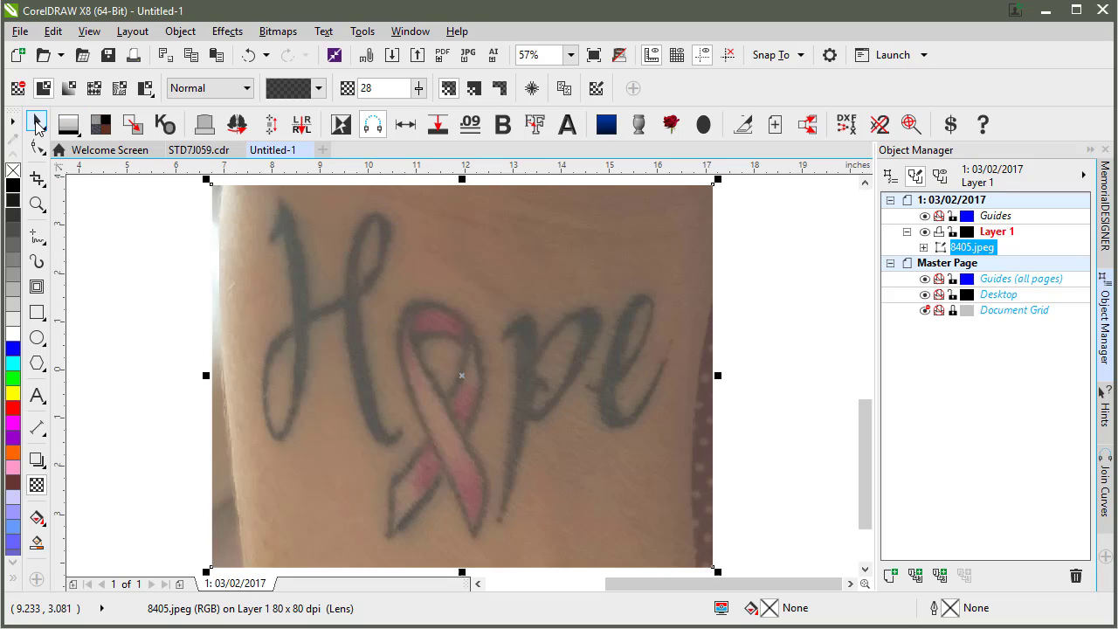
{"action": "right_click", "coordinate": [419, 289]}
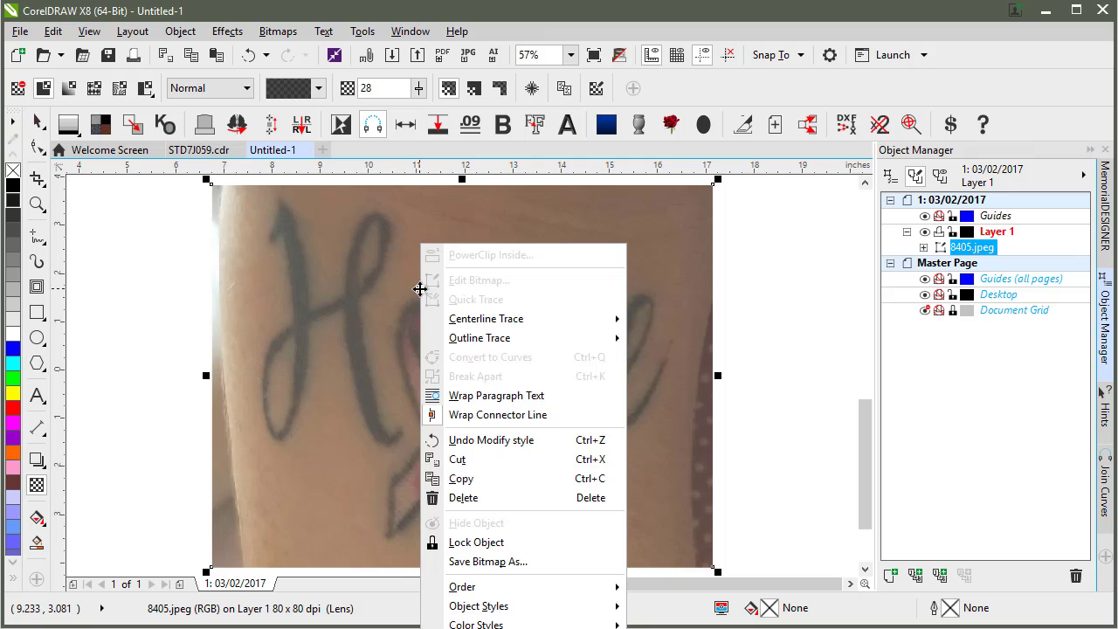
{"action": "left_click", "coordinate": [476, 542]}
{"action": "left_click", "coordinate": [183, 230]}
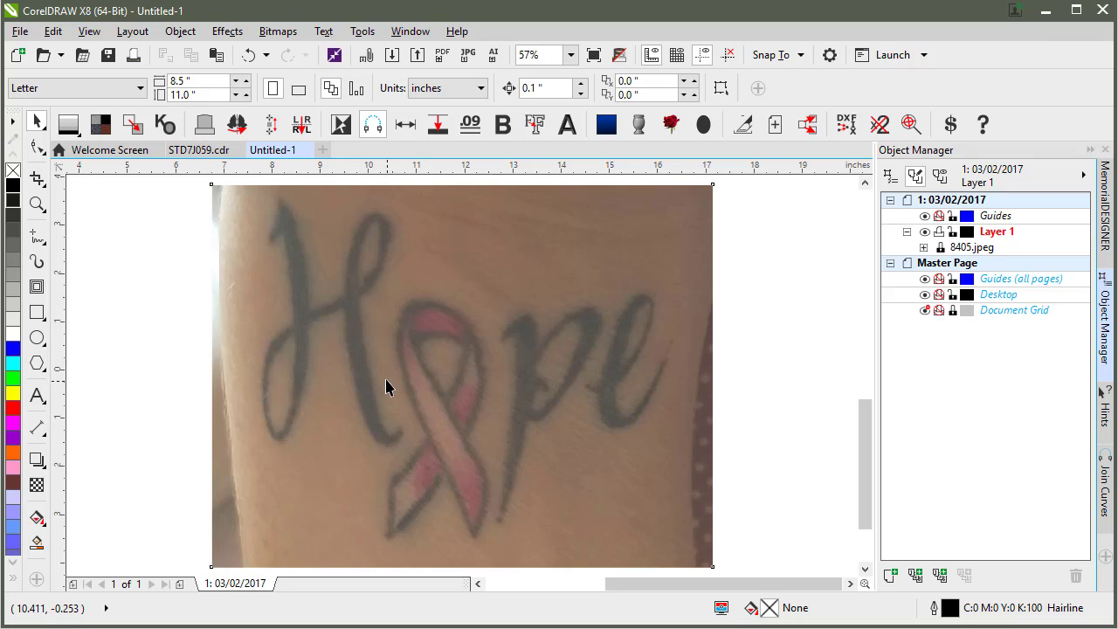
- Trace the H with the Polyline tool from its lower-right foot up the right stem, along the crossbar's upper edge and to the left stem's tip
{"action": "left_click", "coordinate": [44, 248]}
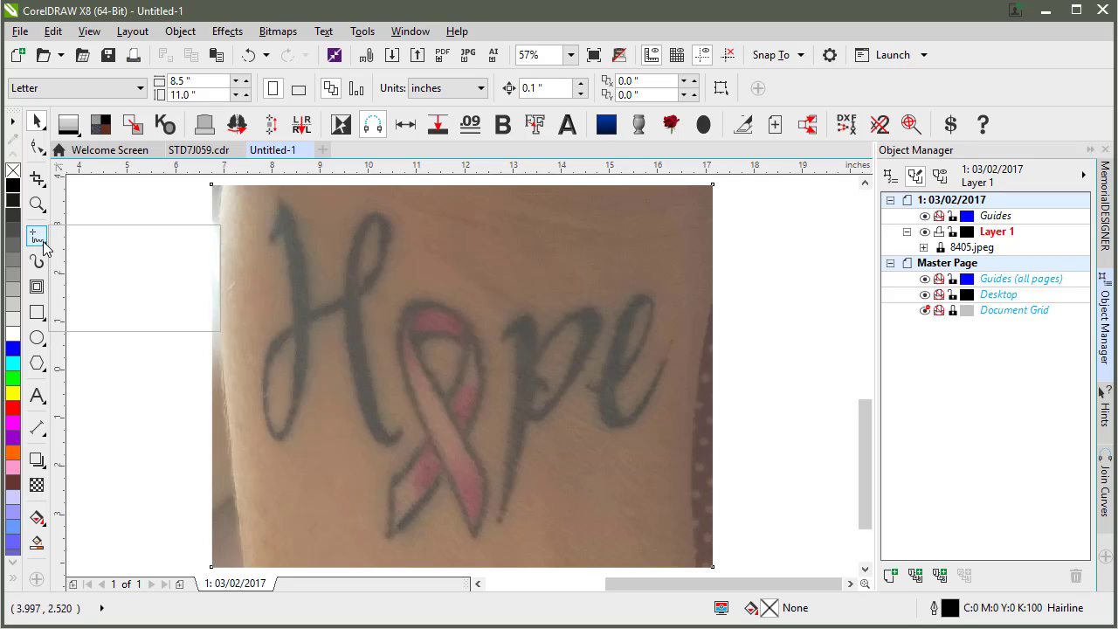
{"action": "left_click", "coordinate": [44, 248]}
{"action": "left_click", "coordinate": [47, 250]}
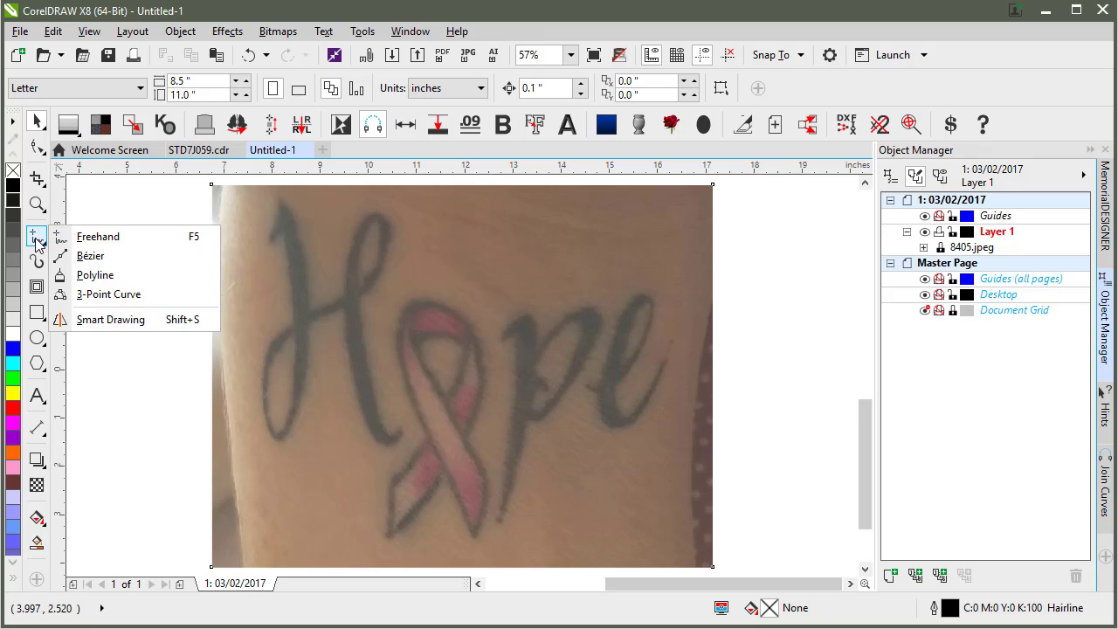
{"action": "left_click", "coordinate": [83, 277]}
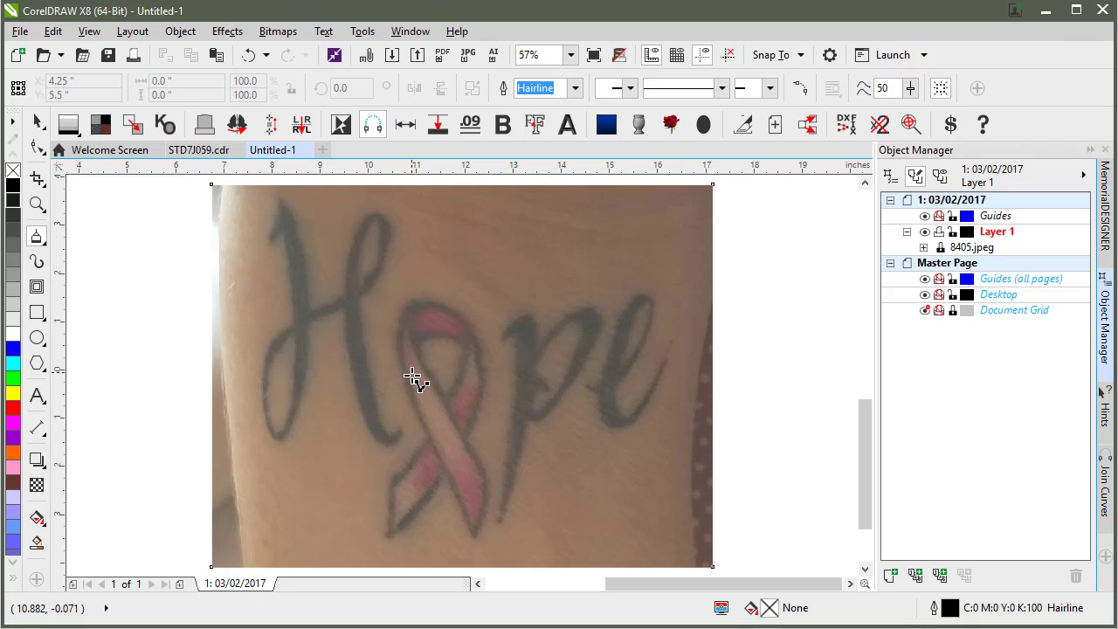
{"action": "left_click", "coordinate": [405, 428]}
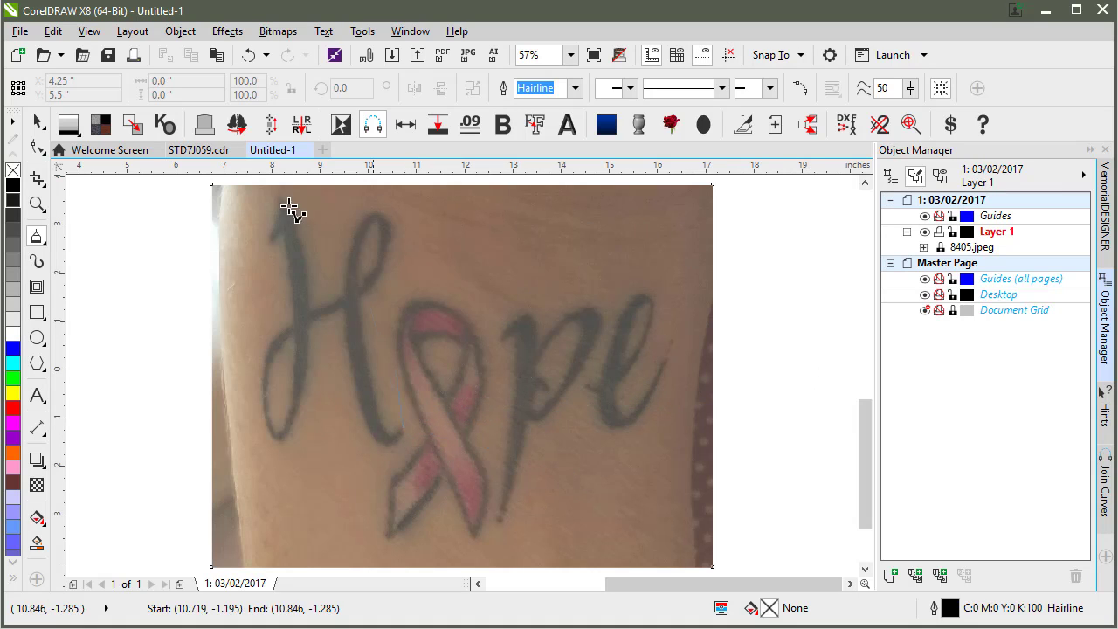
{"action": "left_click", "coordinate": [391, 437]}
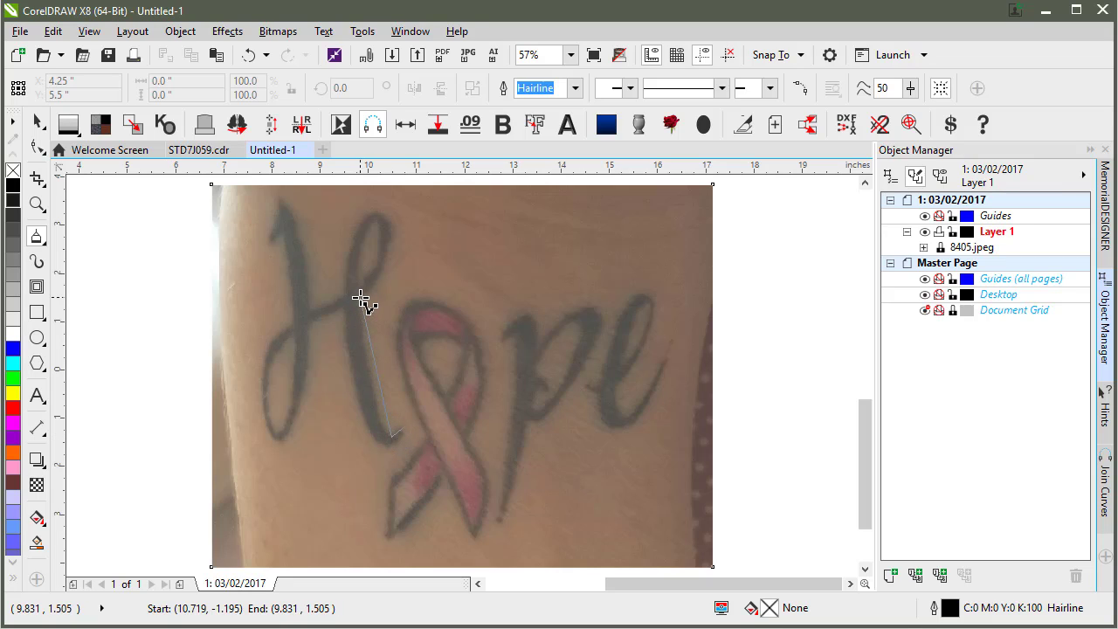
{"action": "left_click", "coordinate": [360, 299]}
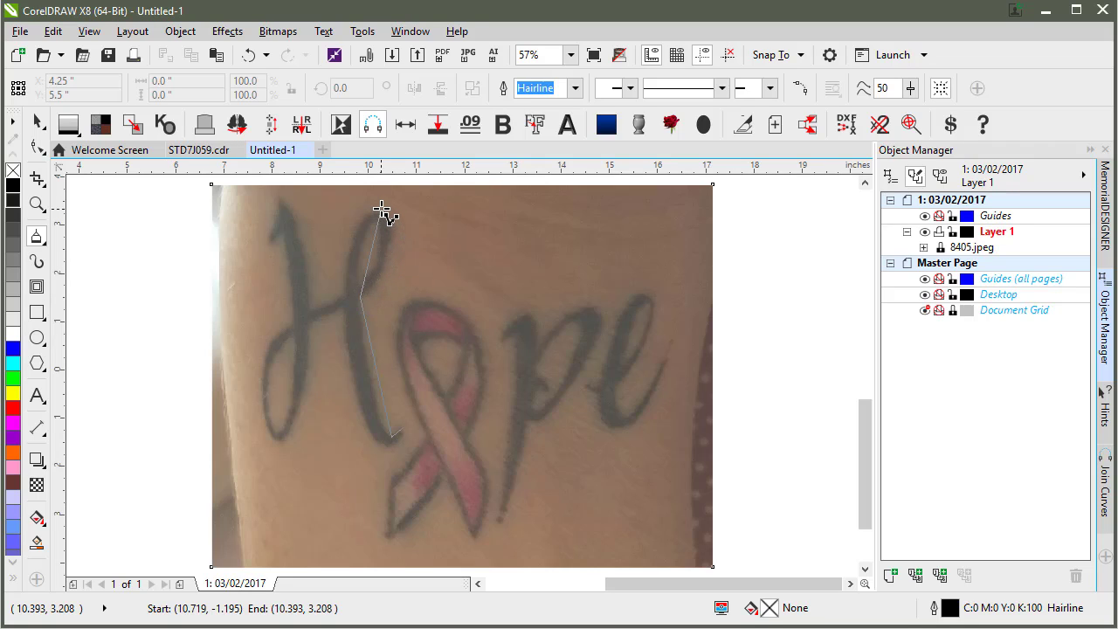
{"action": "left_click", "coordinate": [339, 298]}
{"action": "left_click", "coordinate": [310, 313]}
{"action": "left_click", "coordinate": [280, 204]}
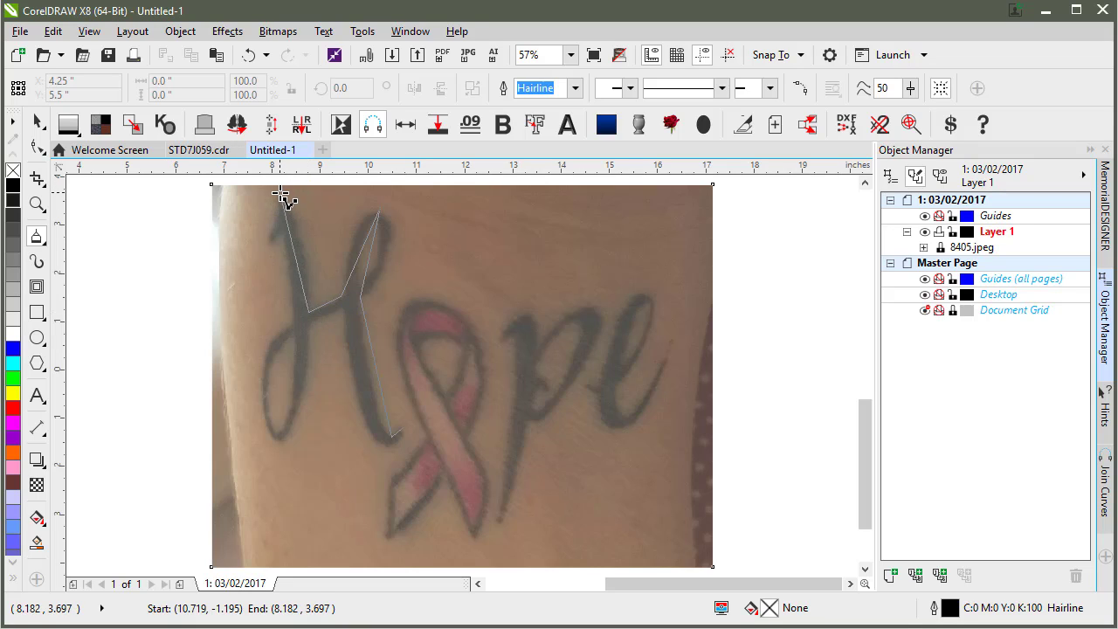
- Continue the polyline around the left stem, its lower loop and the crossbar's underside, closing the H outline at the lower-right foot
{"action": "left_click", "coordinate": [271, 244]}
{"action": "left_click", "coordinate": [282, 236]}
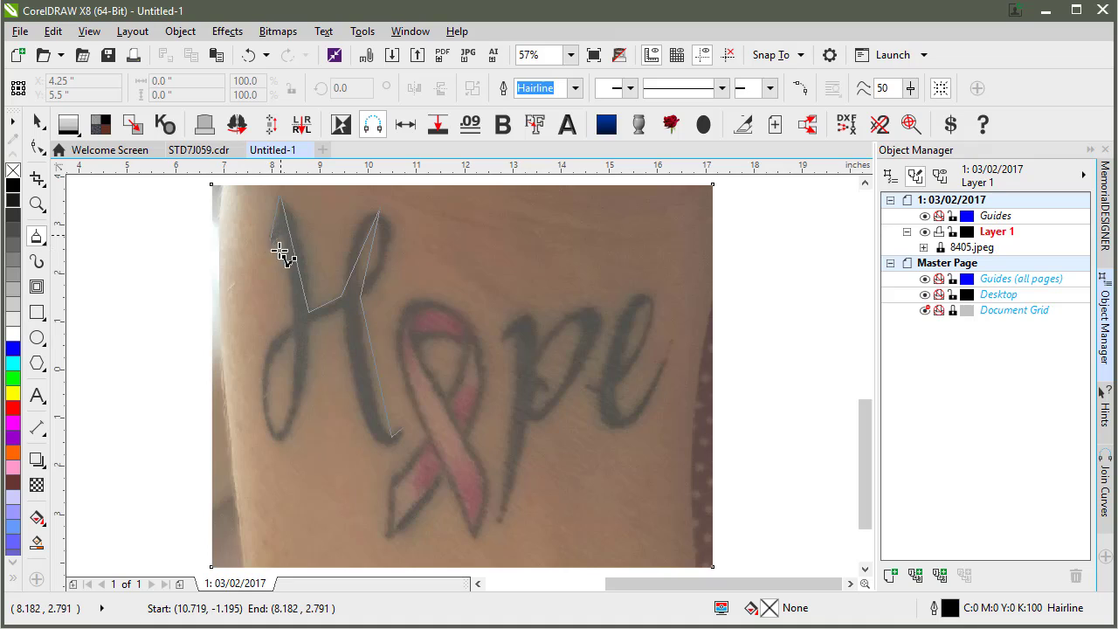
{"action": "left_click", "coordinate": [297, 318]}
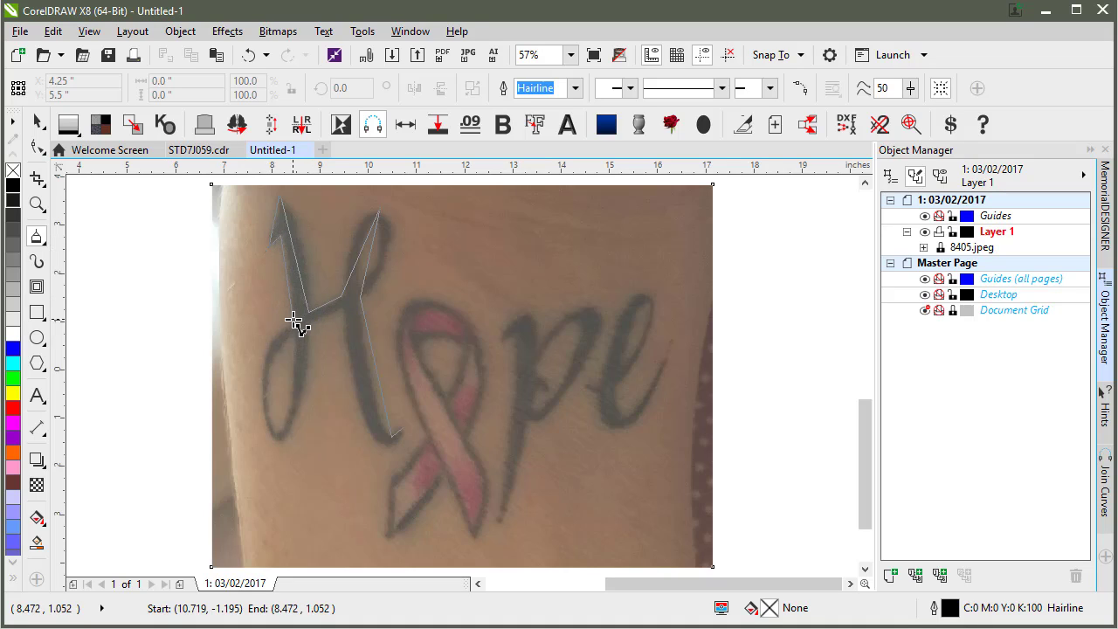
{"action": "left_click", "coordinate": [261, 404]}
{"action": "left_click", "coordinate": [277, 444]}
{"action": "left_click", "coordinate": [308, 328]}
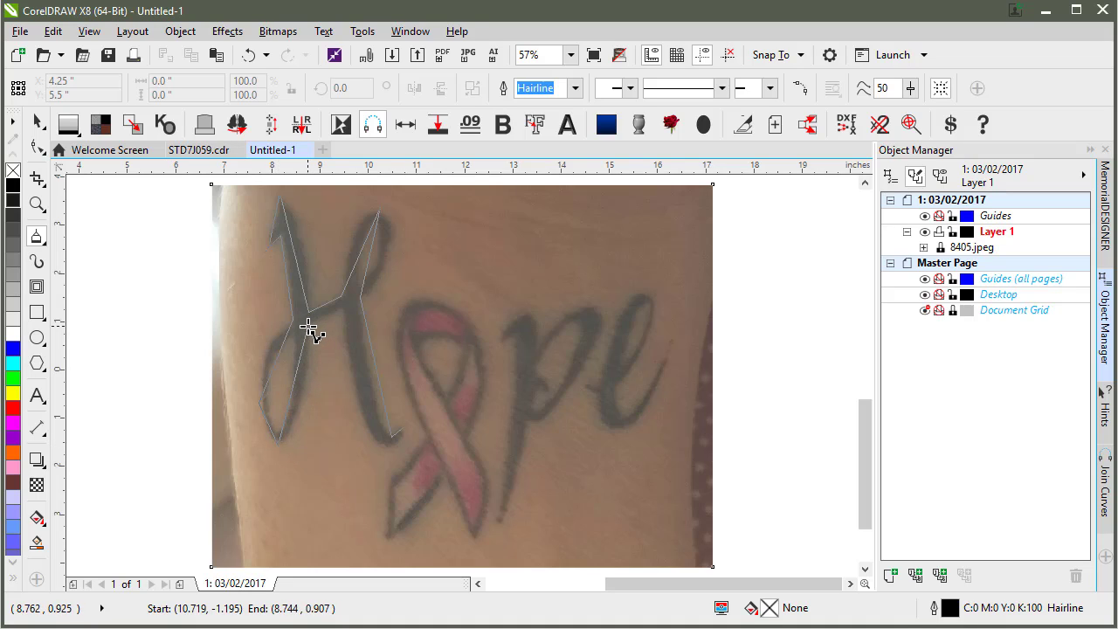
{"action": "left_click", "coordinate": [343, 310]}
{"action": "left_click", "coordinate": [382, 451]}
{"action": "left_click", "coordinate": [400, 448]}
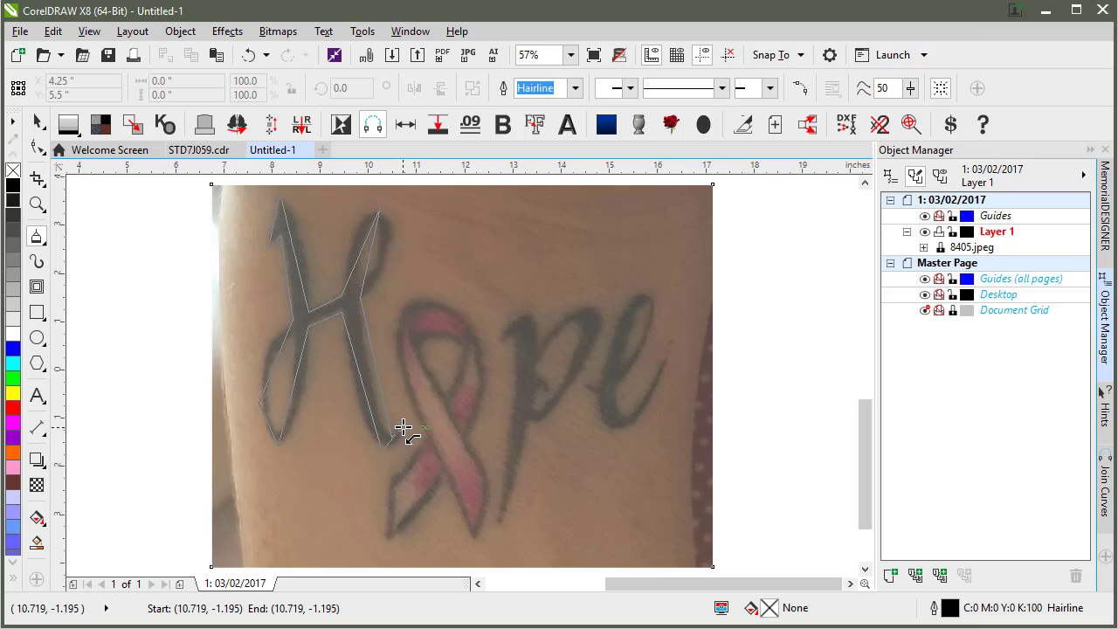
{"action": "left_click", "coordinate": [403, 428]}
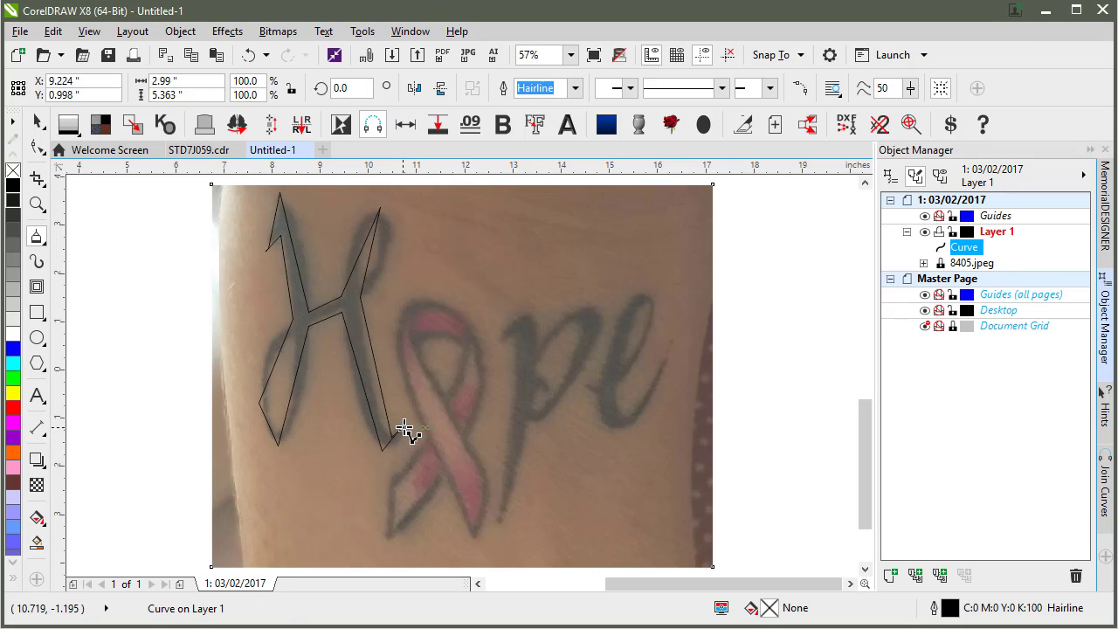
- Convert all straight segments of the H outline to curves with the Shape tool and deselect the nodes
{"action": "left_click", "coordinate": [38, 150]}
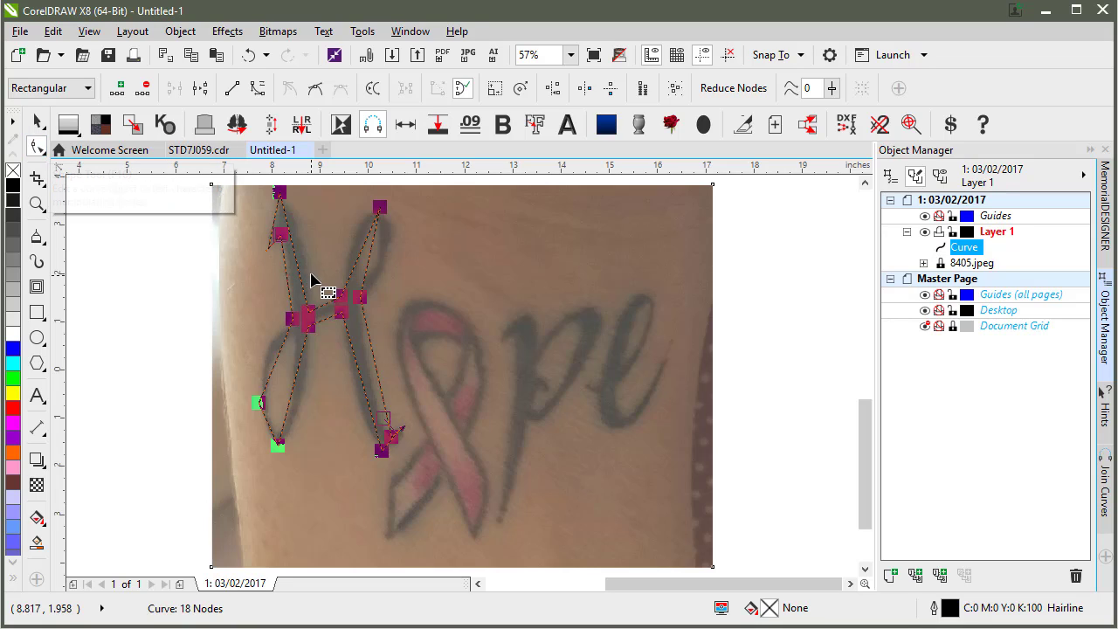
{"action": "left_click", "coordinate": [257, 90]}
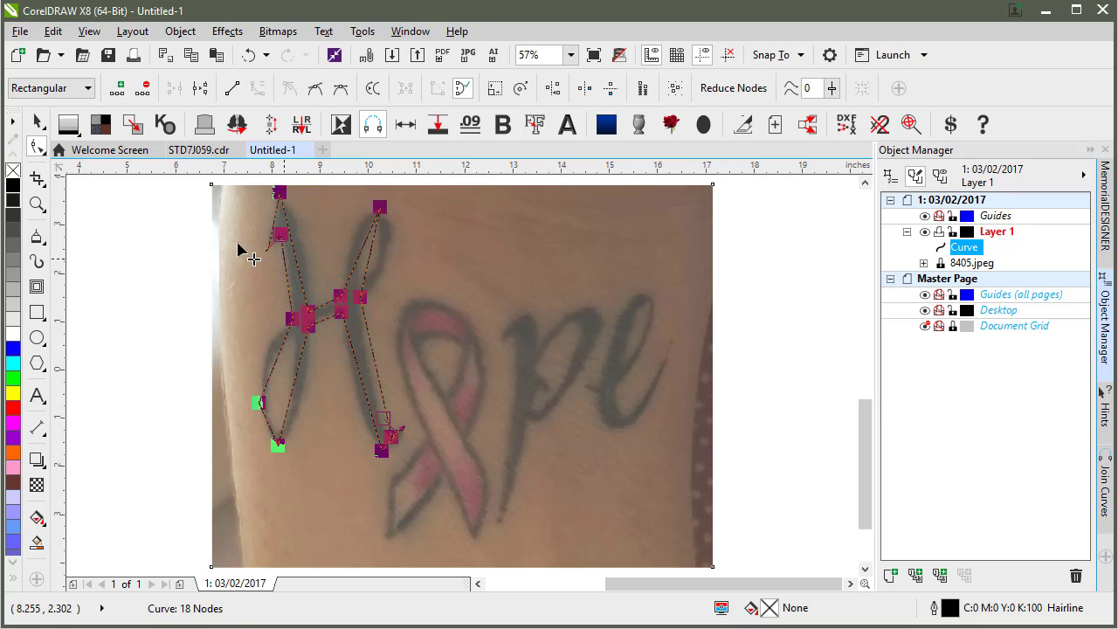
{"action": "left_click", "coordinate": [145, 231]}
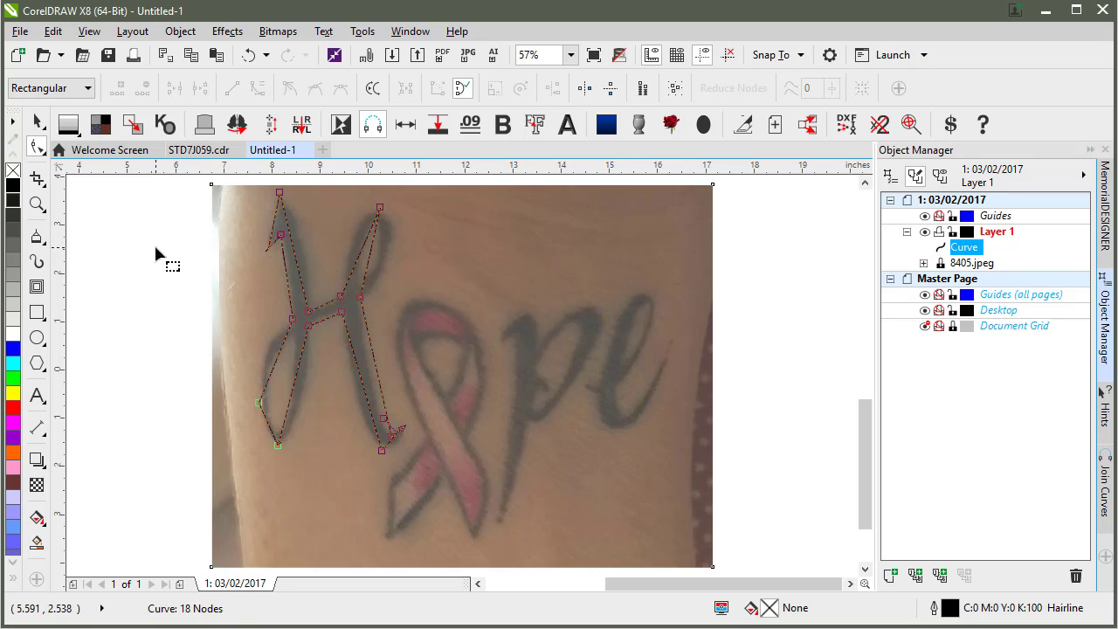
- Move the upper node where the crossbar meets the right stem onto the tattoo edge and bend the loop's left segment outward
{"action": "left_click", "coordinate": [37, 206]}
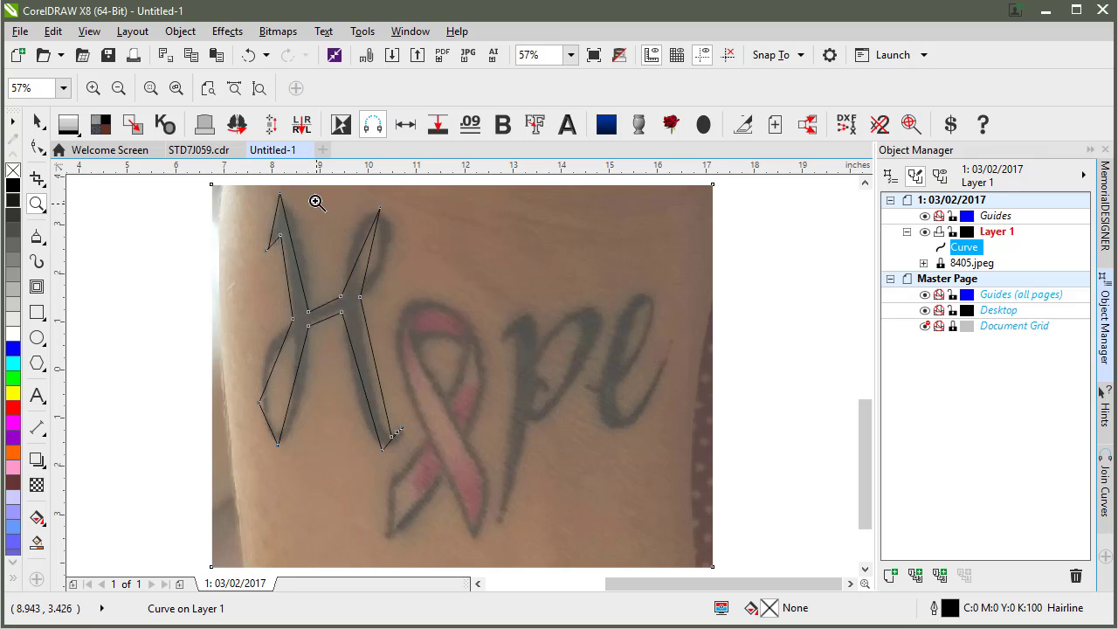
{"action": "left_click", "coordinate": [425, 340]}
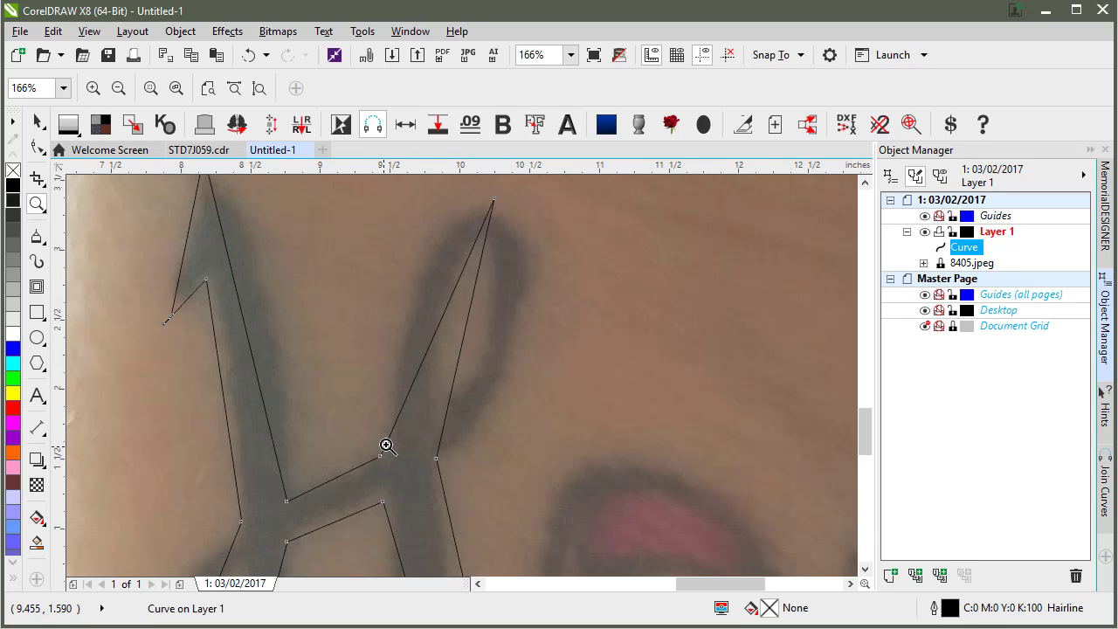
{"action": "left_click", "coordinate": [38, 147]}
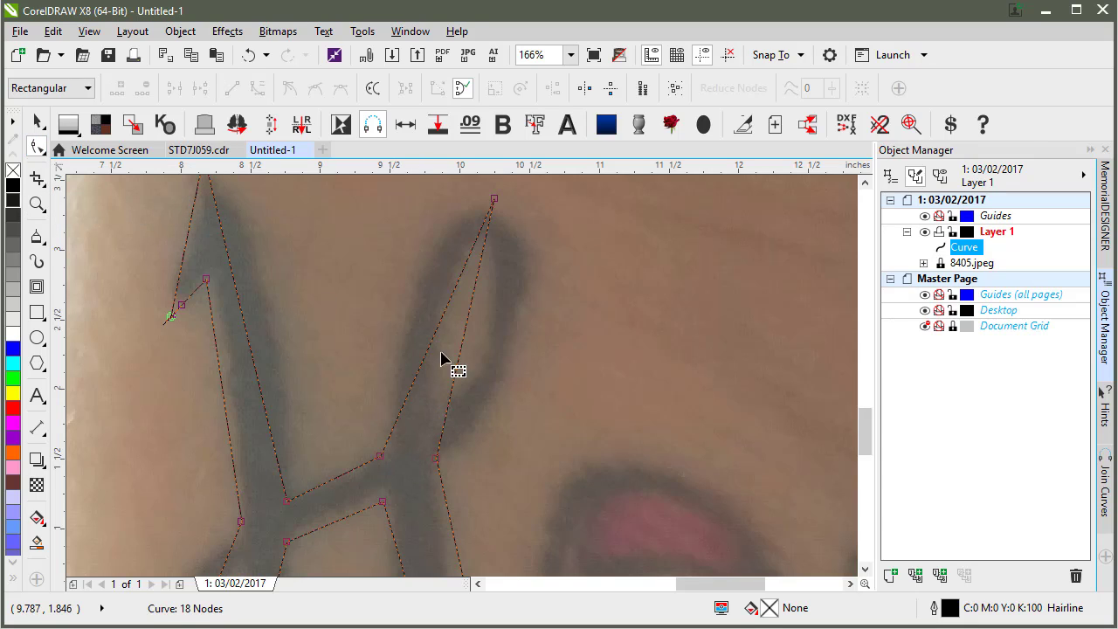
{"action": "left_click", "coordinate": [381, 459]}
{"action": "left_click_drag", "start_coordinate": [380, 457], "coordinate": [392, 452]}
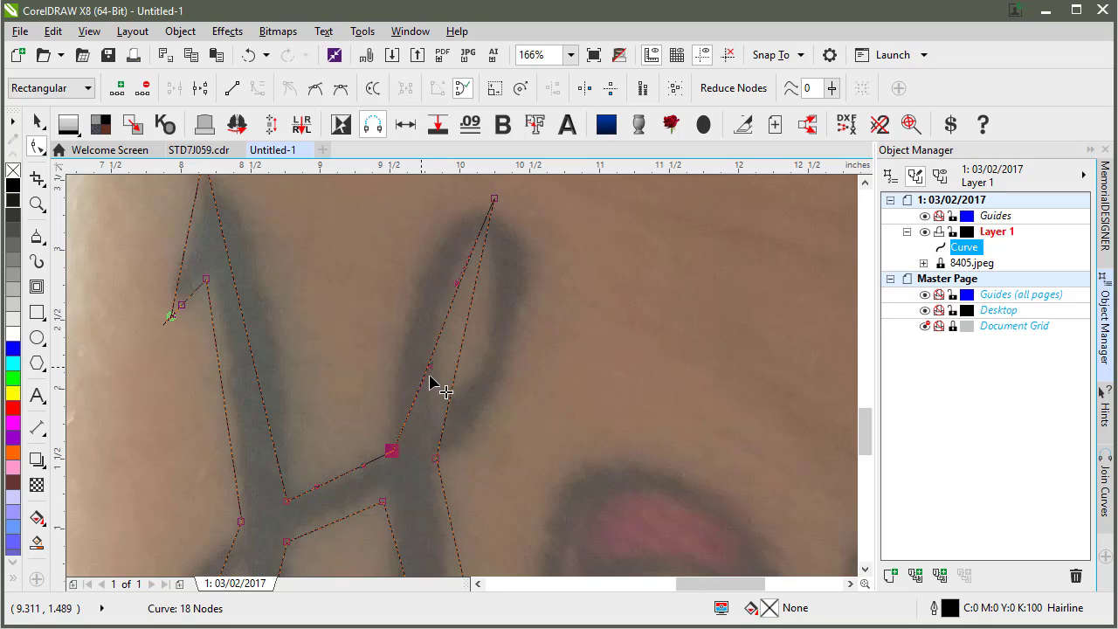
{"action": "left_click_drag", "start_coordinate": [428, 376], "coordinate": [374, 350]}
{"action": "key", "text": "ctrl+z"}
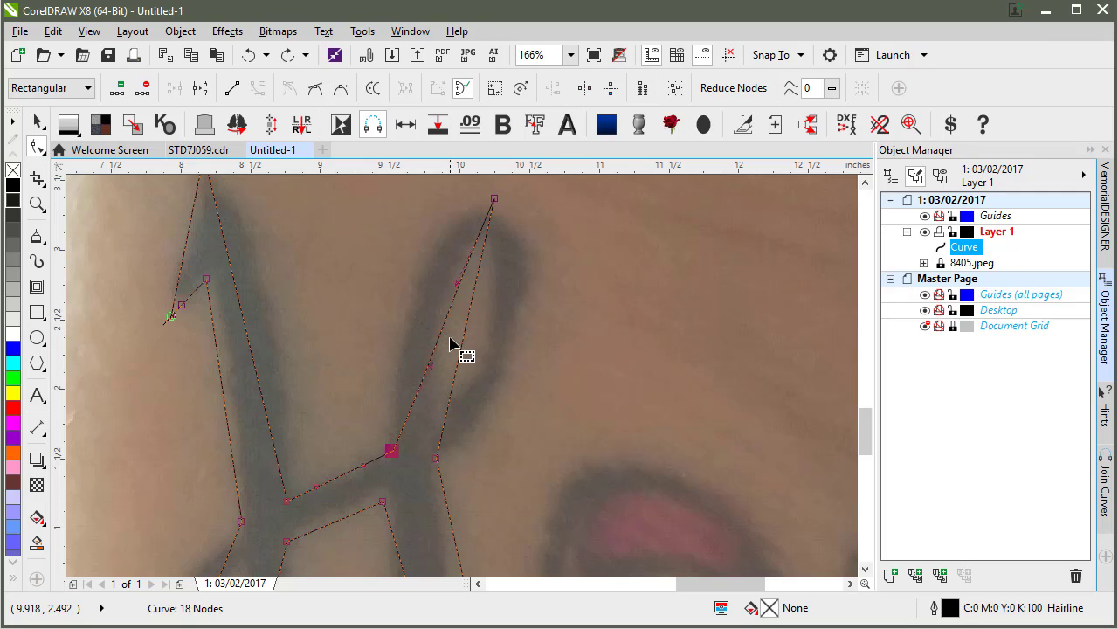
{"action": "left_click_drag", "start_coordinate": [445, 328], "coordinate": [412, 302]}
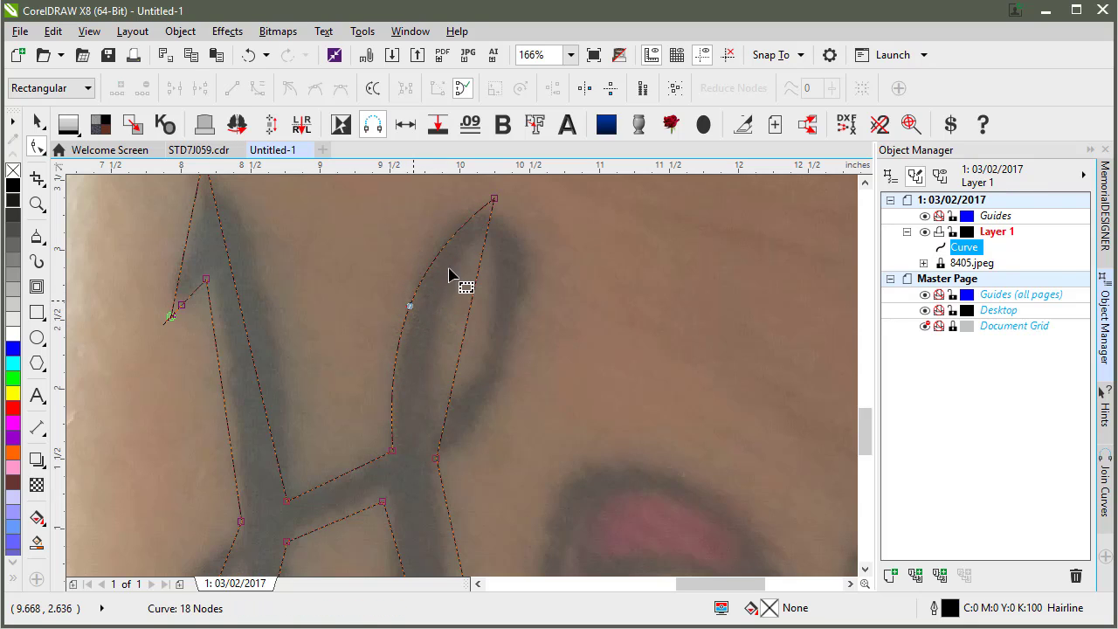
- Lower the top node of the H's right loop onto the tattoo and adjust the left segment's handles to follow the loop's outer edge
{"action": "left_click", "coordinate": [493, 206]}
{"action": "left_click_drag", "start_coordinate": [493, 209], "coordinate": [498, 230]}
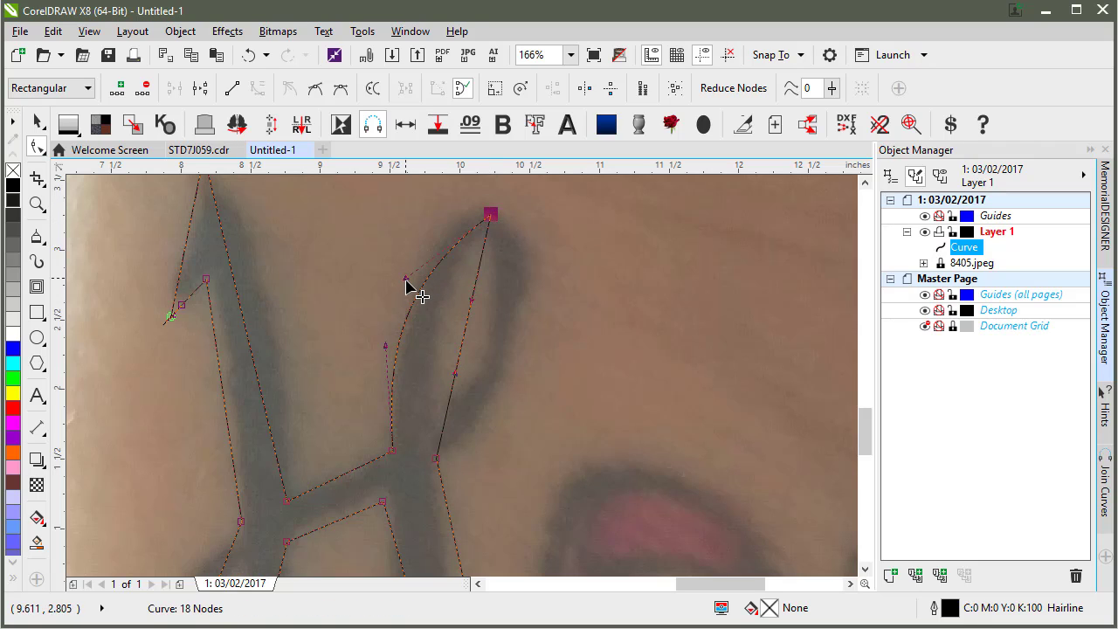
{"action": "left_click_drag", "start_coordinate": [405, 279], "coordinate": [442, 194]}
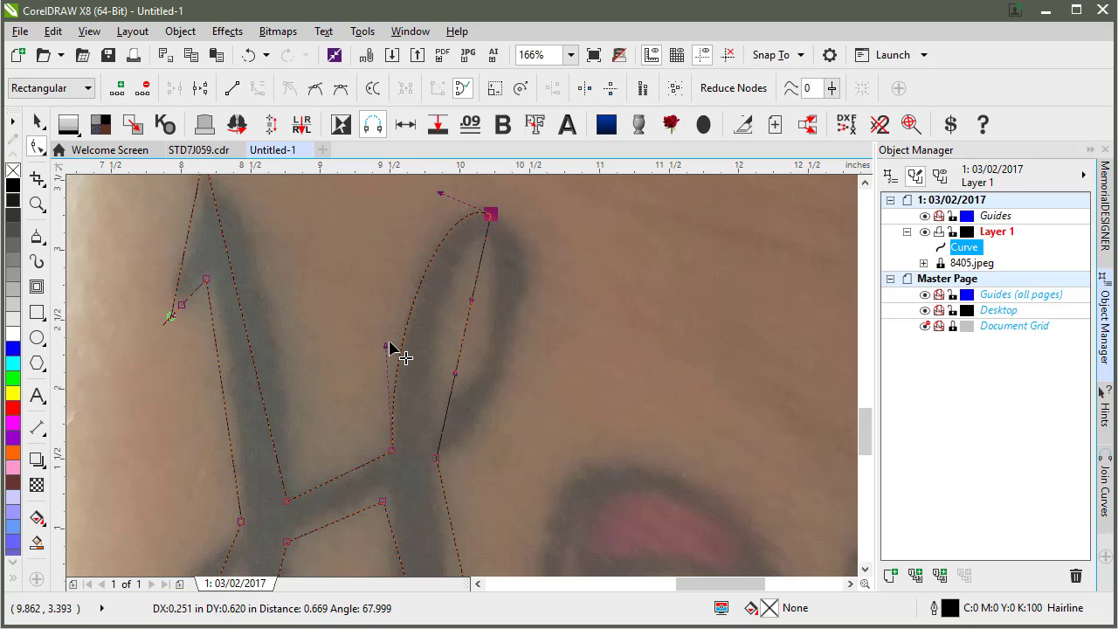
{"action": "left_click_drag", "start_coordinate": [375, 352], "coordinate": [375, 380]}
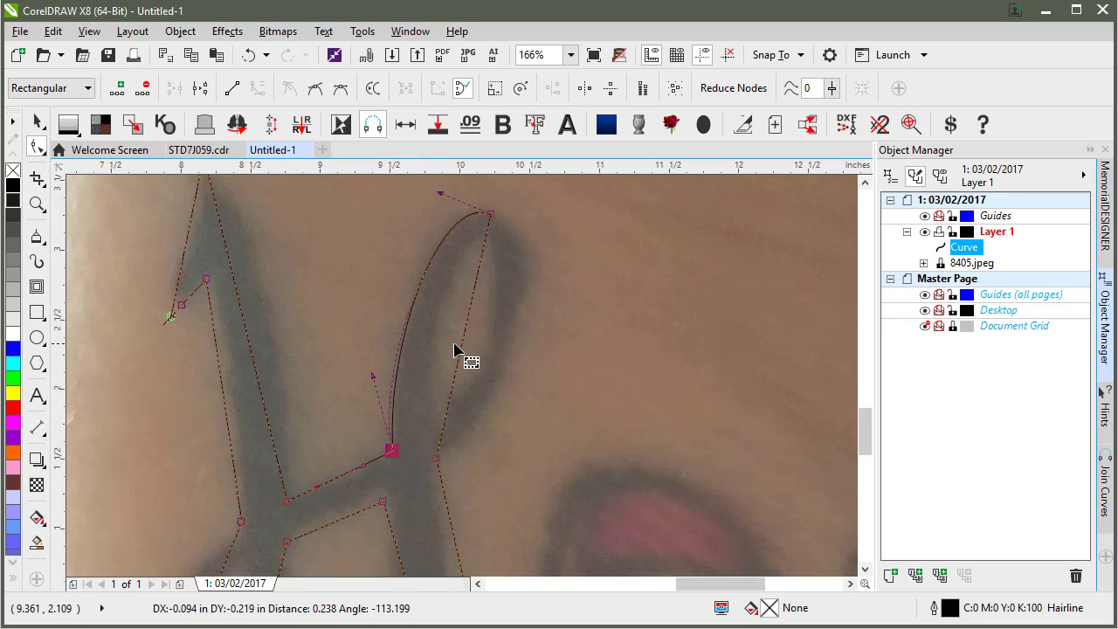
- Try to bend the right segment of the H's loop outward from its middle and from near its top, undoing each attempt
{"action": "left_click_drag", "start_coordinate": [456, 350], "coordinate": [512, 349]}
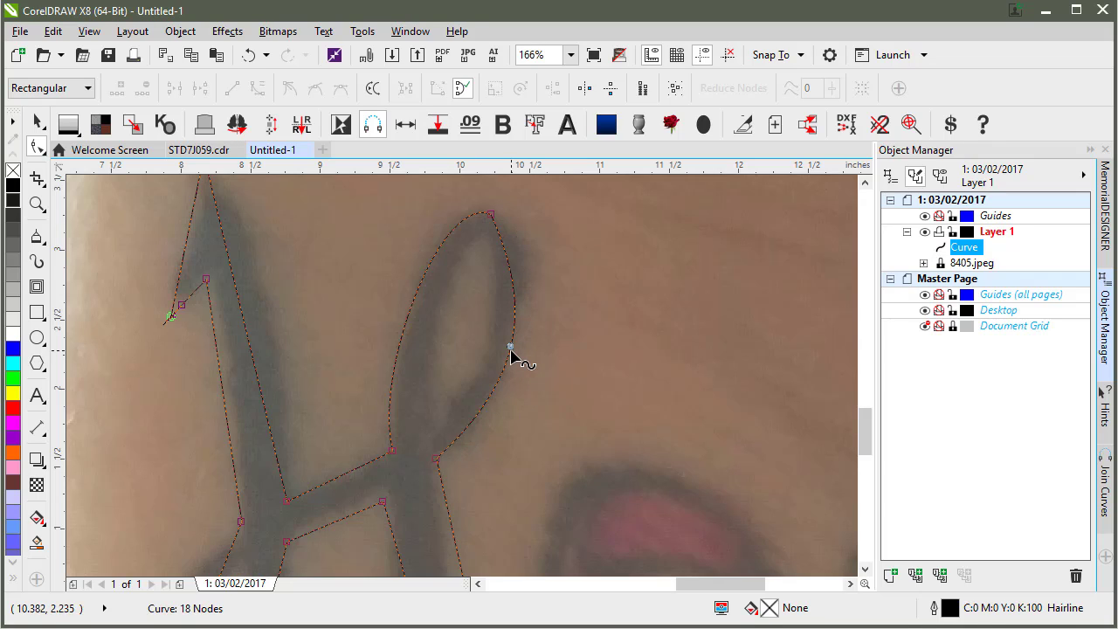
{"action": "key", "text": "ctrl+z"}
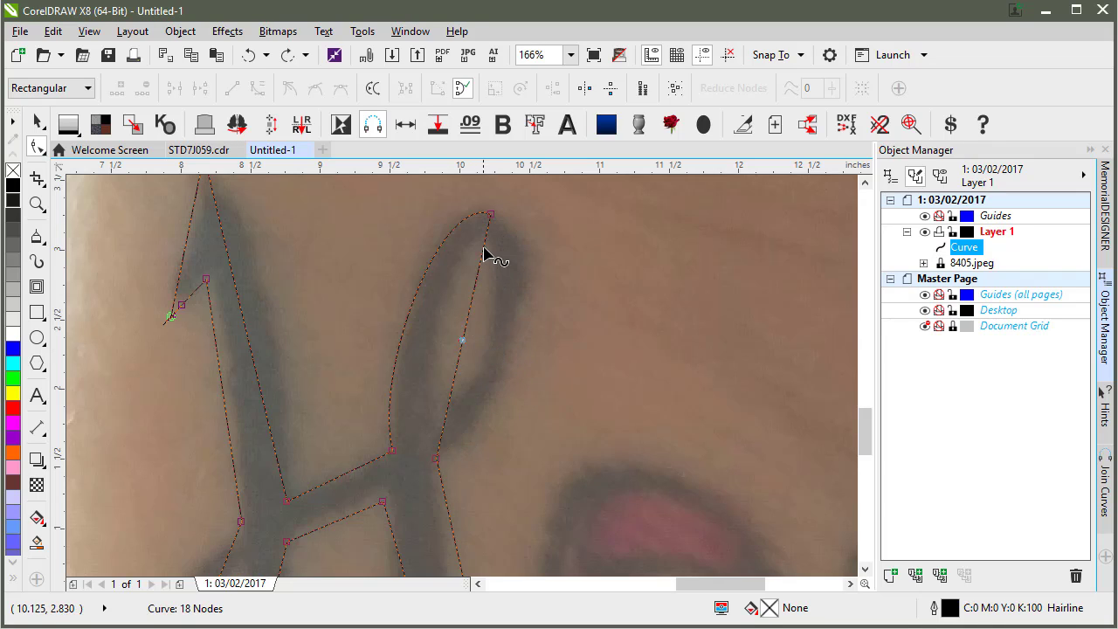
{"action": "left_click_drag", "start_coordinate": [489, 248], "coordinate": [523, 244]}
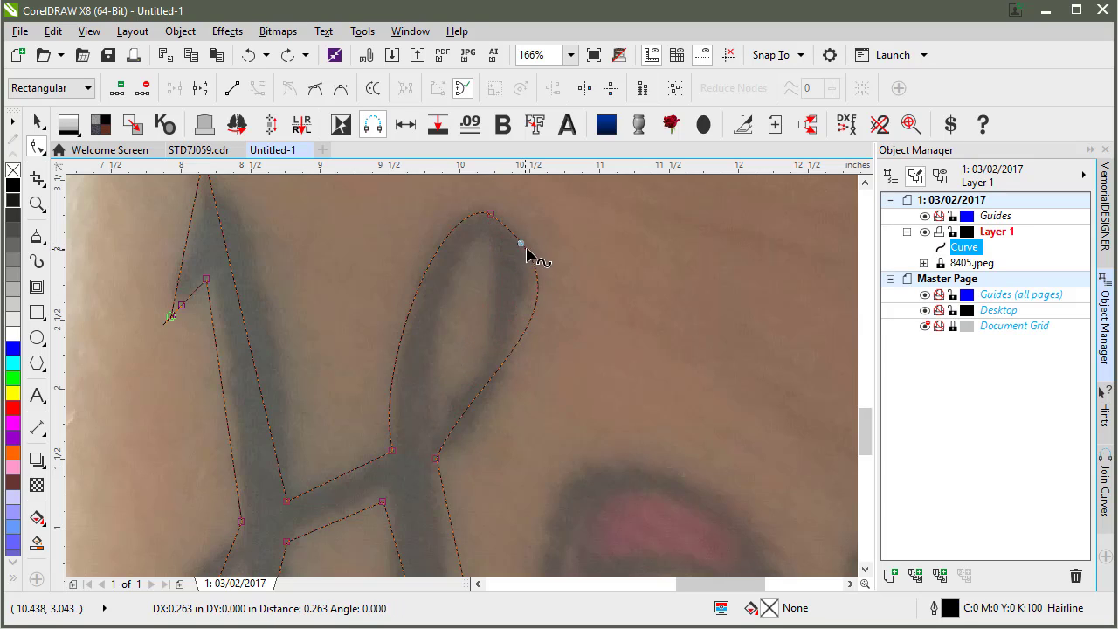
{"action": "key", "text": "ctrl+z"}
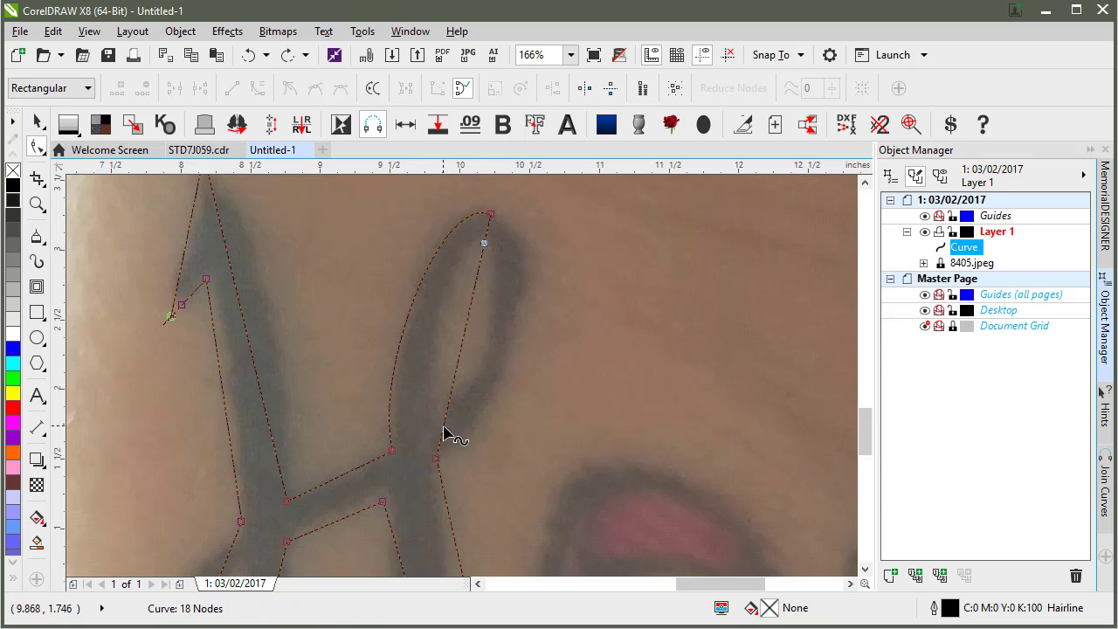
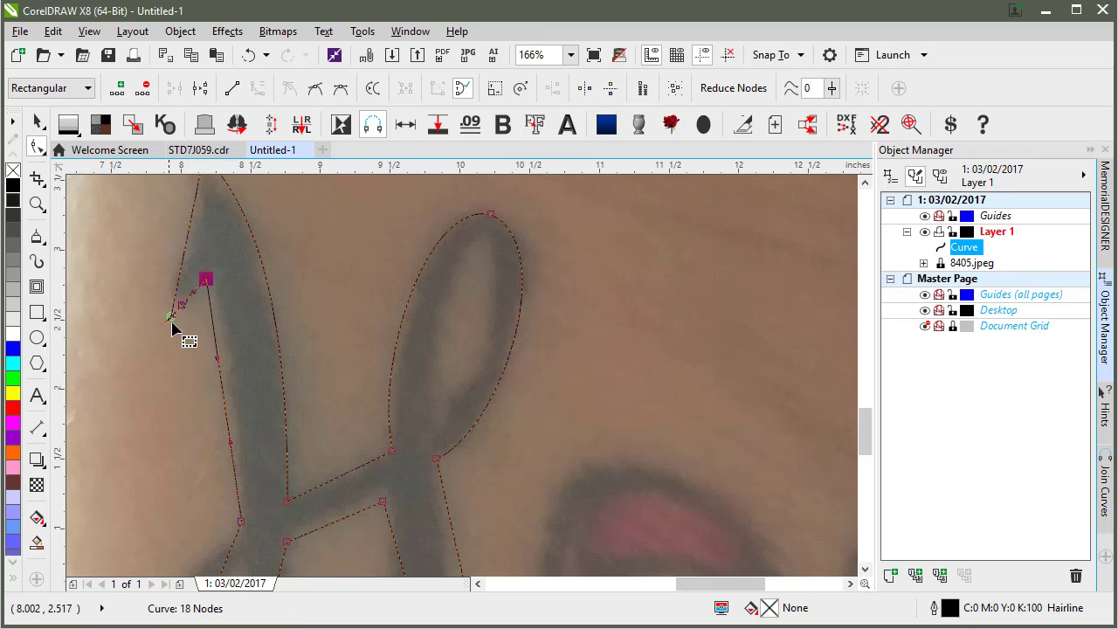
- Remove the two surplus nodes at the tip of the left stem's spur so a single corner node remains
{"action": "left_click", "coordinate": [172, 318]}
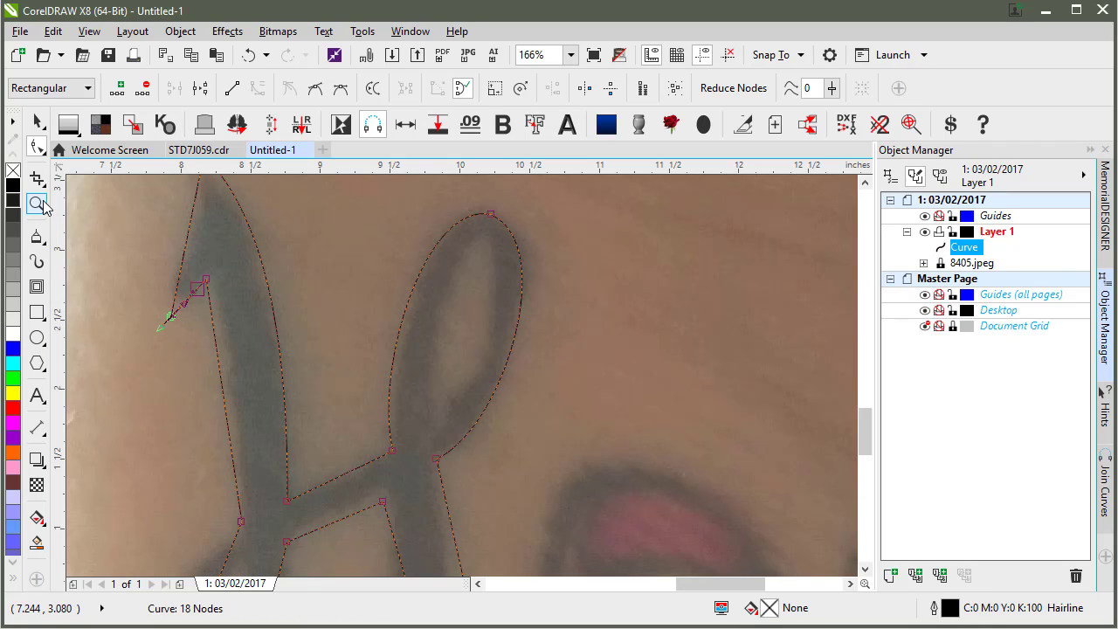
{"action": "left_click", "coordinate": [39, 203]}
{"action": "left_click_drag", "start_coordinate": [148, 247], "coordinate": [239, 347]}
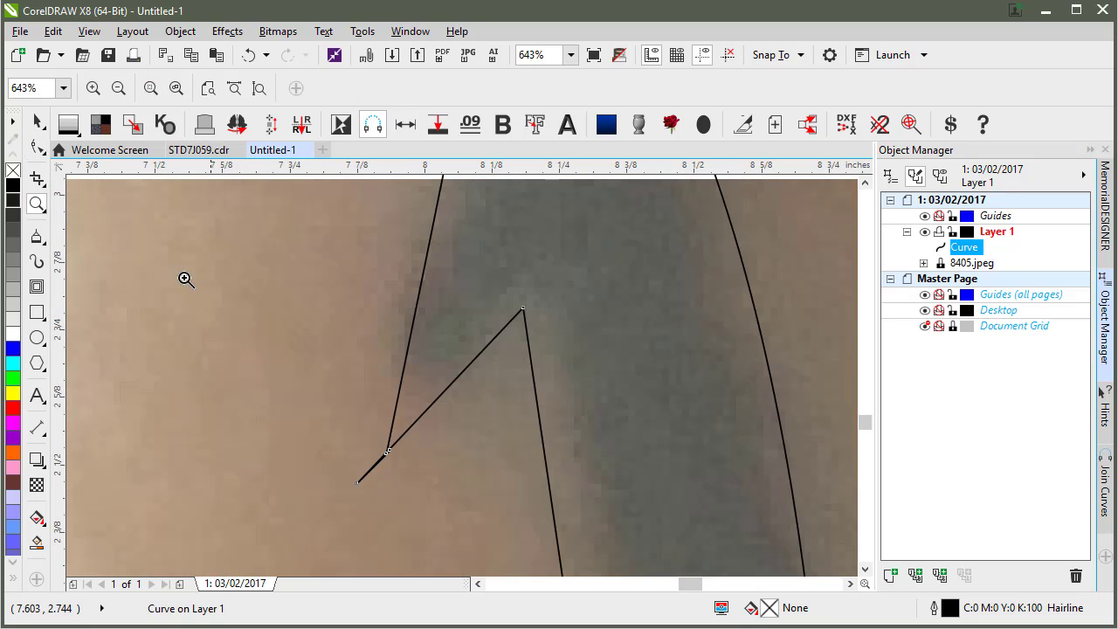
{"action": "left_click", "coordinate": [37, 147]}
{"action": "left_click", "coordinate": [391, 453]}
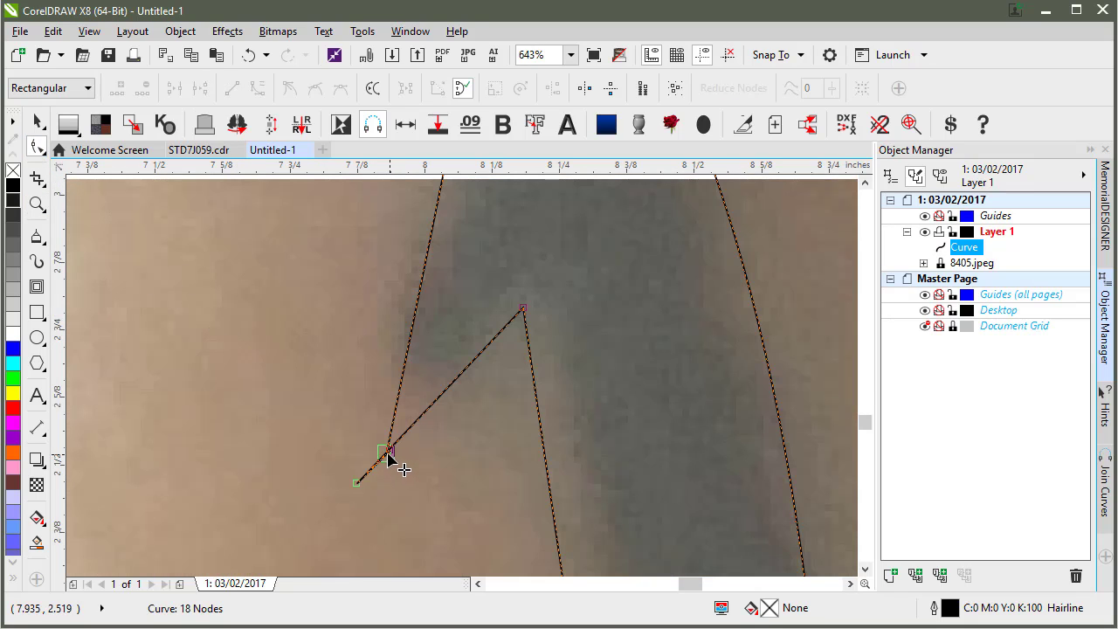
{"action": "left_click_drag", "start_coordinate": [392, 457], "coordinate": [336, 517]}
{"action": "left_click", "coordinate": [337, 519]}
{"action": "double_click", "coordinate": [367, 434]}
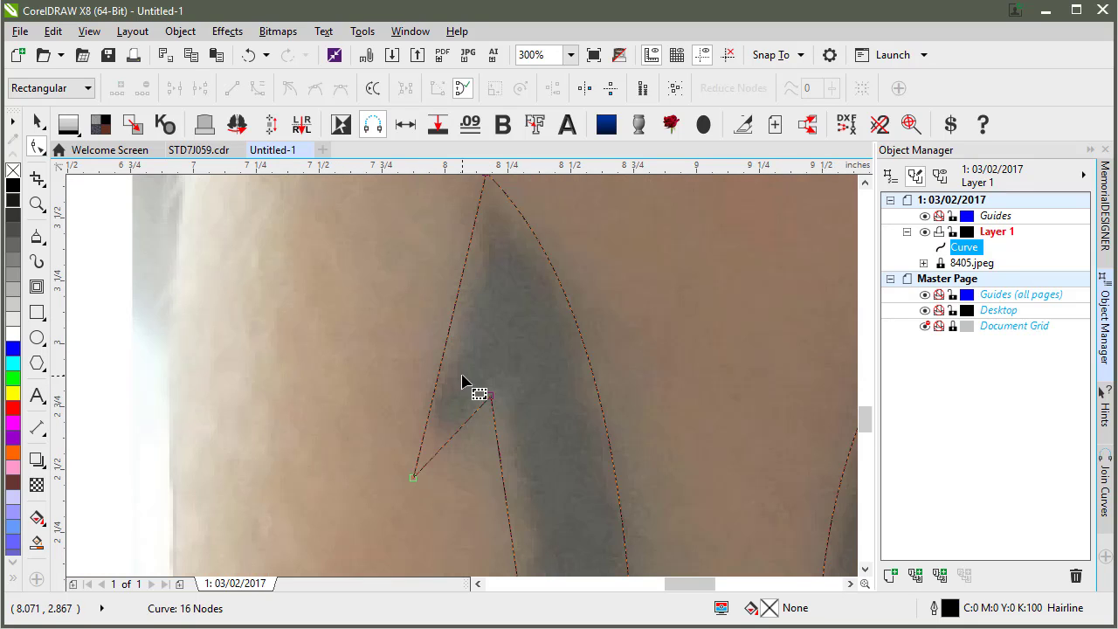
- Curve the outer-left edge of the left stem's tip inward by adjusting the top node's handle
{"action": "scroll", "coordinate": [464, 379], "scroll_direction": "down", "scroll_amount": 1}
{"action": "scroll", "coordinate": [454, 400], "scroll_direction": "down", "scroll_amount": 1}
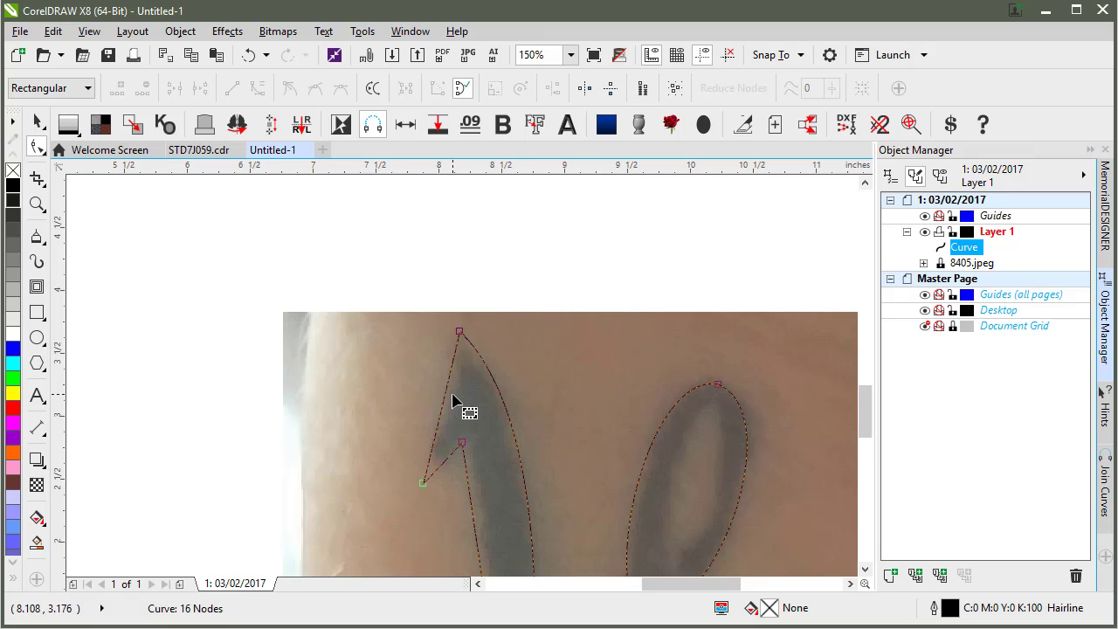
{"action": "scroll", "coordinate": [453, 401], "scroll_direction": "up", "scroll_amount": 1}
{"action": "left_click_drag", "start_coordinate": [479, 253], "coordinate": [485, 339]}
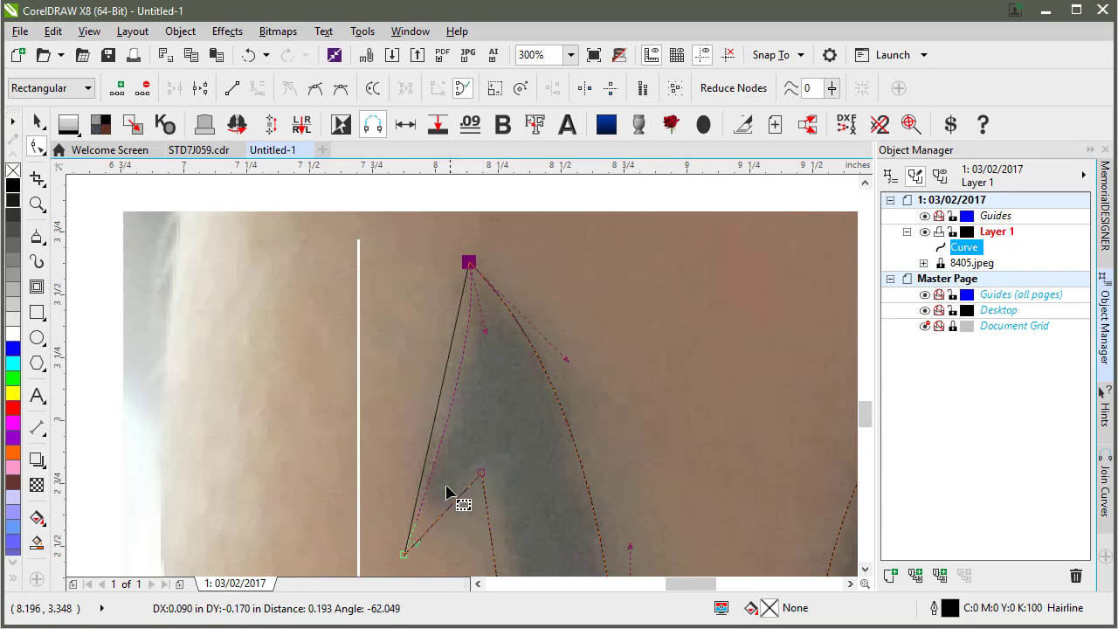
- Move the spur's tip node inward onto the tattoo and bow the spur's lower edge downward to follow the ink
{"action": "left_click_drag", "start_coordinate": [447, 494], "coordinate": [418, 510]}
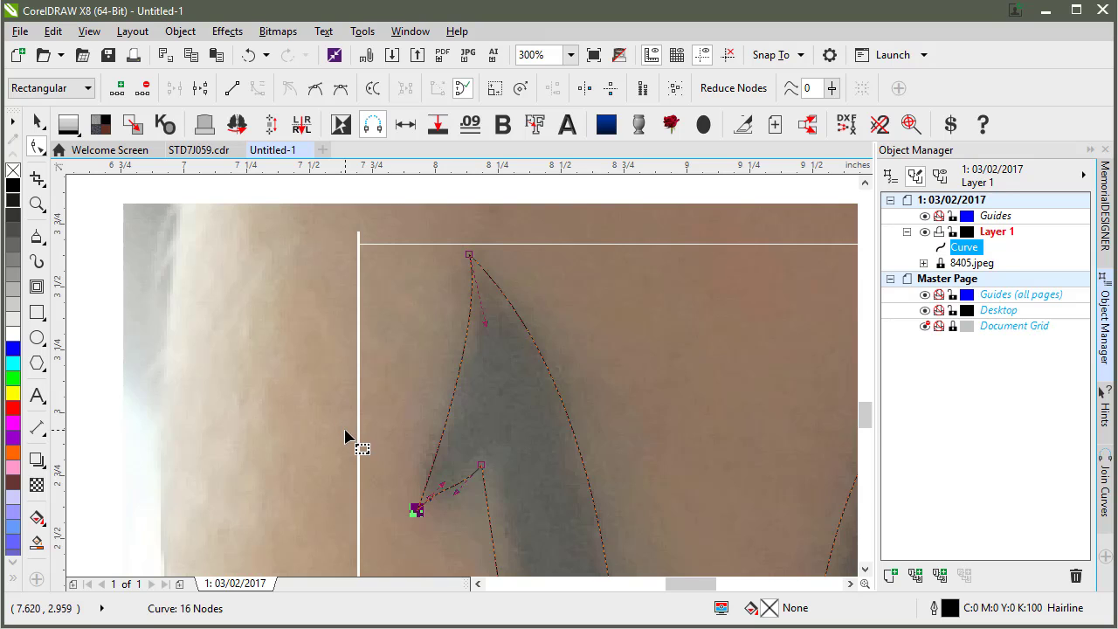
{"action": "scroll", "coordinate": [410, 406], "scroll_direction": "up", "scroll_amount": 1}
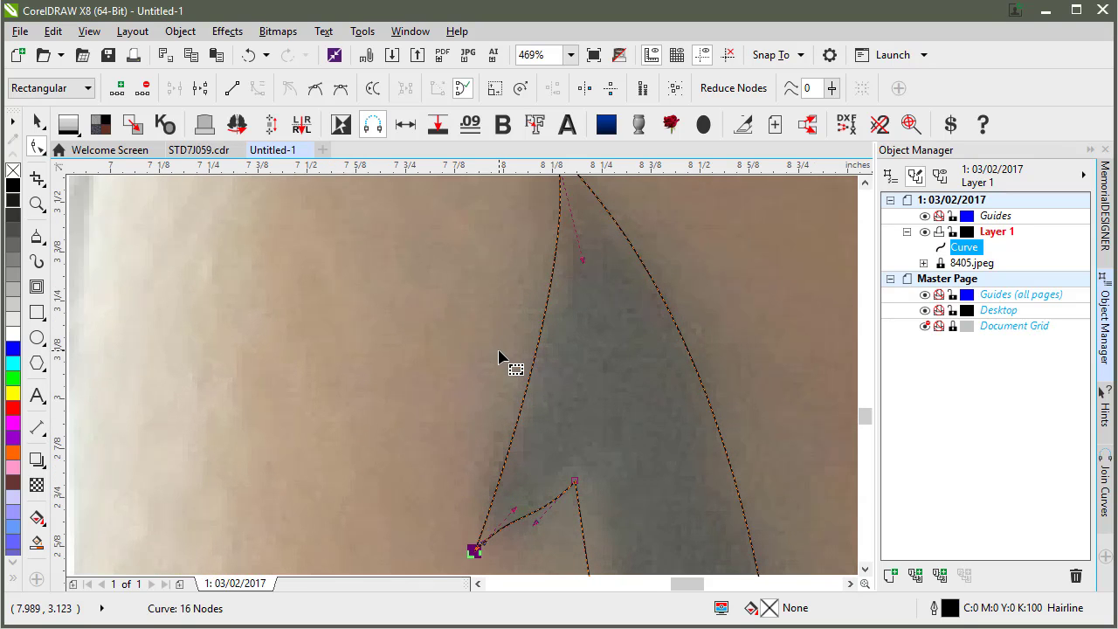
{"action": "scroll", "coordinate": [466, 387], "scroll_direction": "down", "scroll_amount": 3}
{"action": "scroll", "coordinate": [459, 375], "scroll_direction": "up", "scroll_amount": 6}
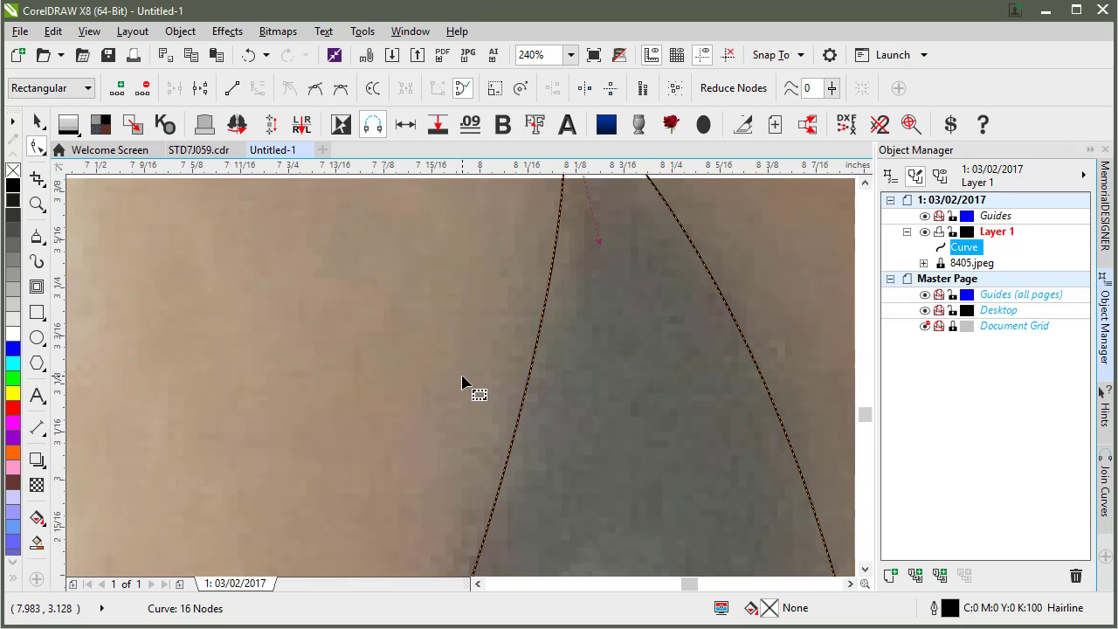
{"action": "scroll", "coordinate": [465, 385], "scroll_direction": "up", "scroll_amount": 4}
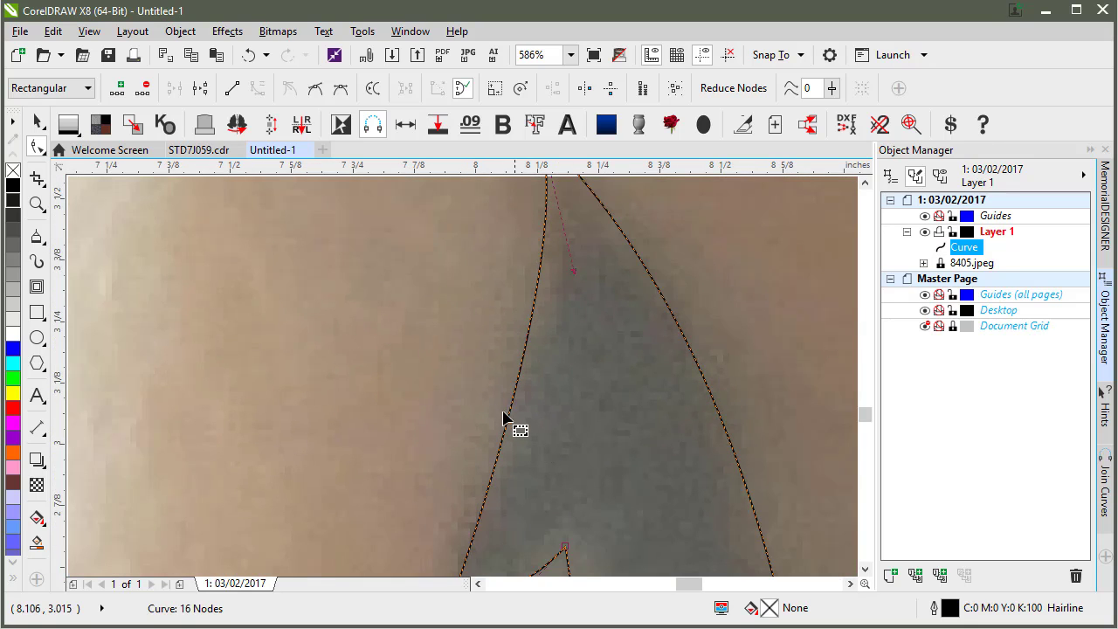
{"action": "scroll", "coordinate": [462, 379], "scroll_direction": "down", "scroll_amount": 9}
{"action": "scroll", "coordinate": [466, 375], "scroll_direction": "up", "scroll_amount": 3}
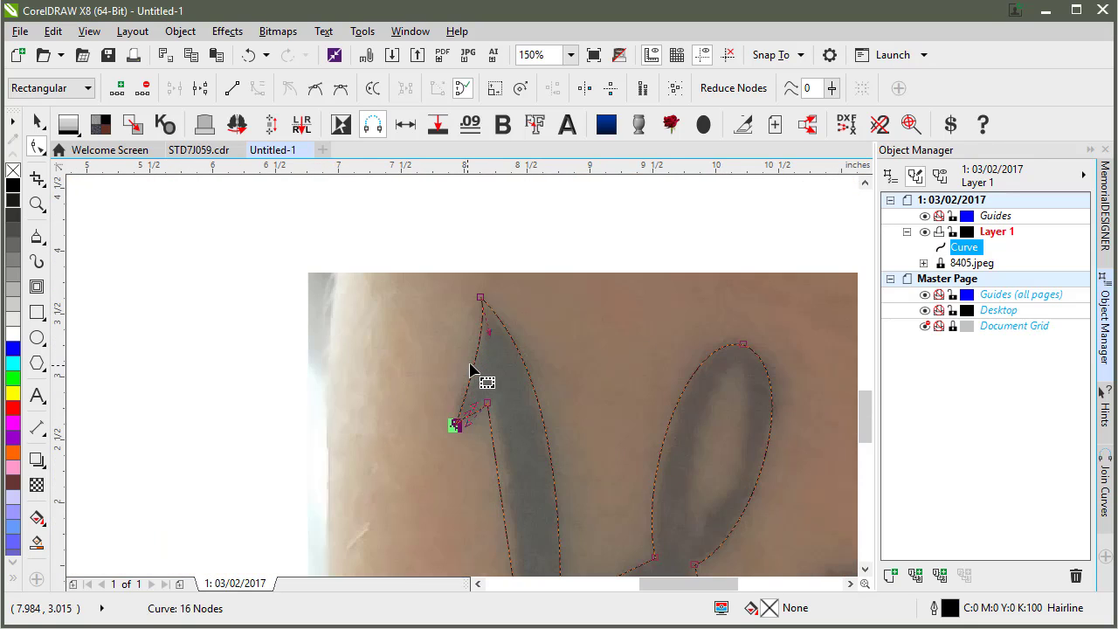
{"action": "scroll", "coordinate": [468, 376], "scroll_direction": "up", "scroll_amount": 4}
{"action": "scroll", "coordinate": [472, 434], "scroll_direction": "down", "scroll_amount": 2}
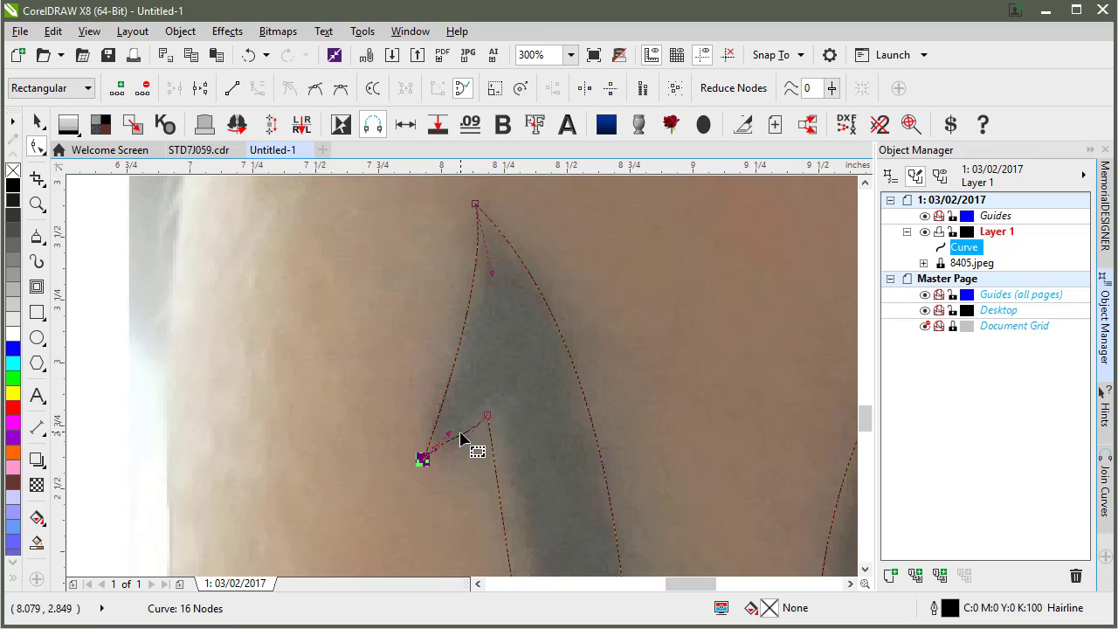
{"action": "scroll", "coordinate": [461, 443], "scroll_direction": "up", "scroll_amount": 2}
{"action": "left_click_drag", "start_coordinate": [447, 379], "coordinate": [469, 339]}
- Refine the spur's tip node position and the handles of its adjoining edges so the outline fits the tattoo
{"action": "scroll", "coordinate": [468, 338], "scroll_direction": "right", "scroll_amount": 2}
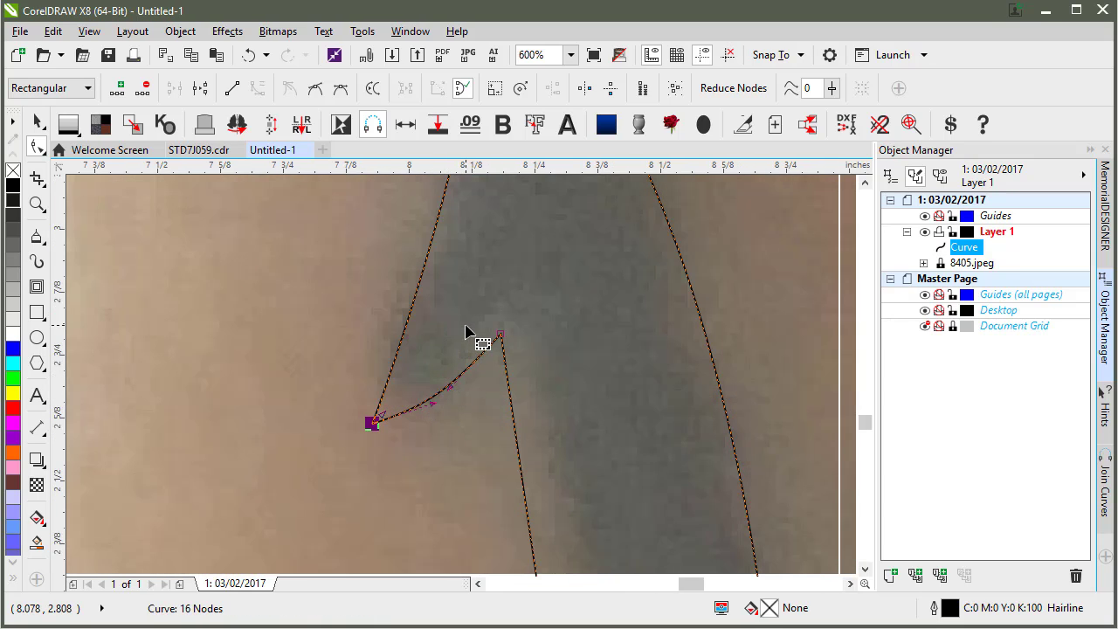
{"action": "scroll", "coordinate": [465, 332], "scroll_direction": "right", "scroll_amount": 3}
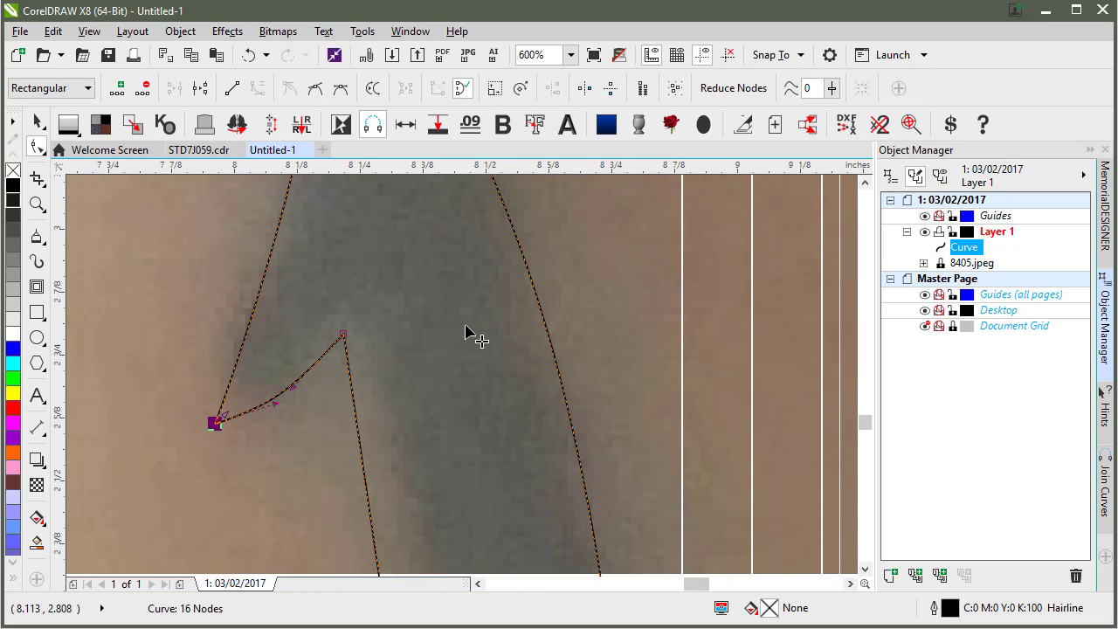
{"action": "scroll", "coordinate": [468, 330], "scroll_direction": "left", "scroll_amount": 1}
{"action": "scroll", "coordinate": [465, 325], "scroll_direction": "left", "scroll_amount": 7}
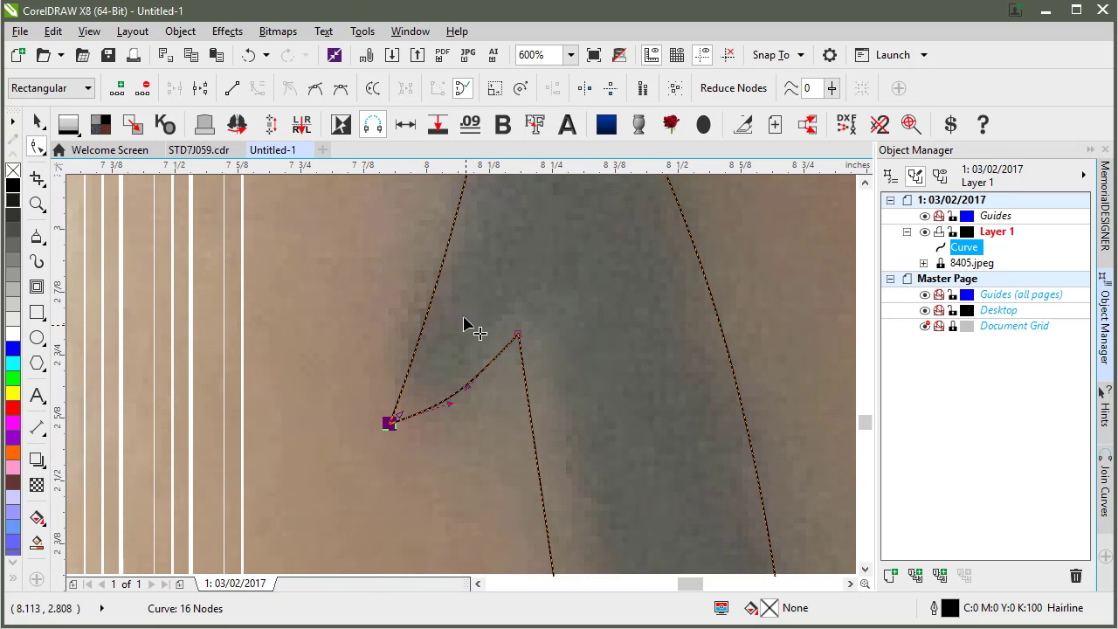
{"action": "scroll", "coordinate": [579, 347], "scroll_direction": "left", "scroll_amount": 3}
{"action": "scroll", "coordinate": [592, 337], "scroll_direction": "down", "scroll_amount": 4}
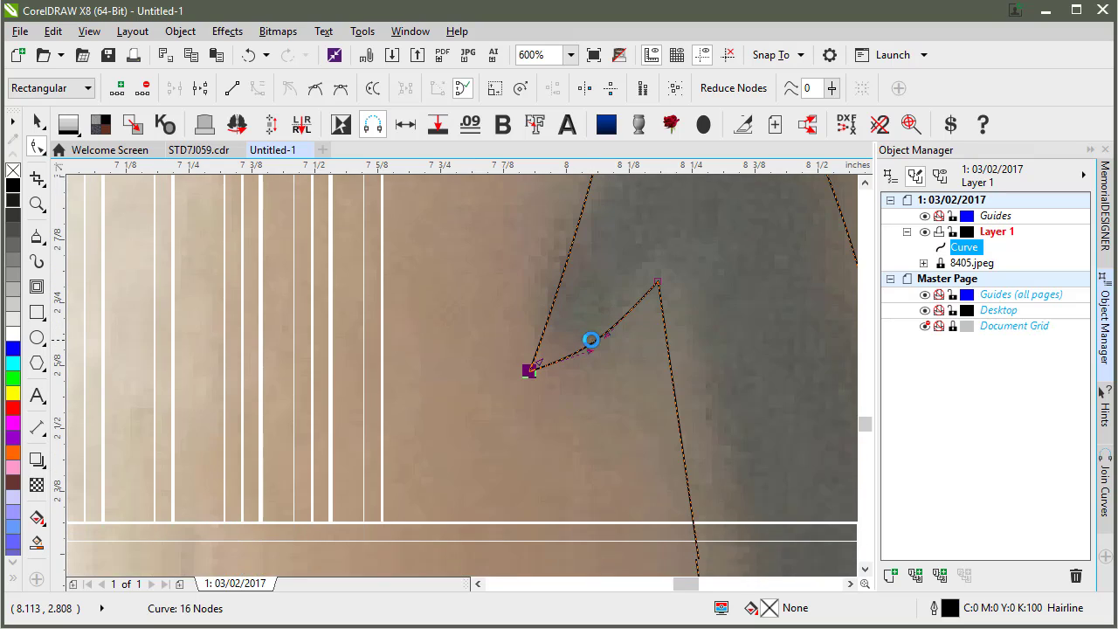
{"action": "scroll", "coordinate": [592, 340], "scroll_direction": "down", "scroll_amount": 4}
{"action": "scroll", "coordinate": [594, 349], "scroll_direction": "up", "scroll_amount": 5}
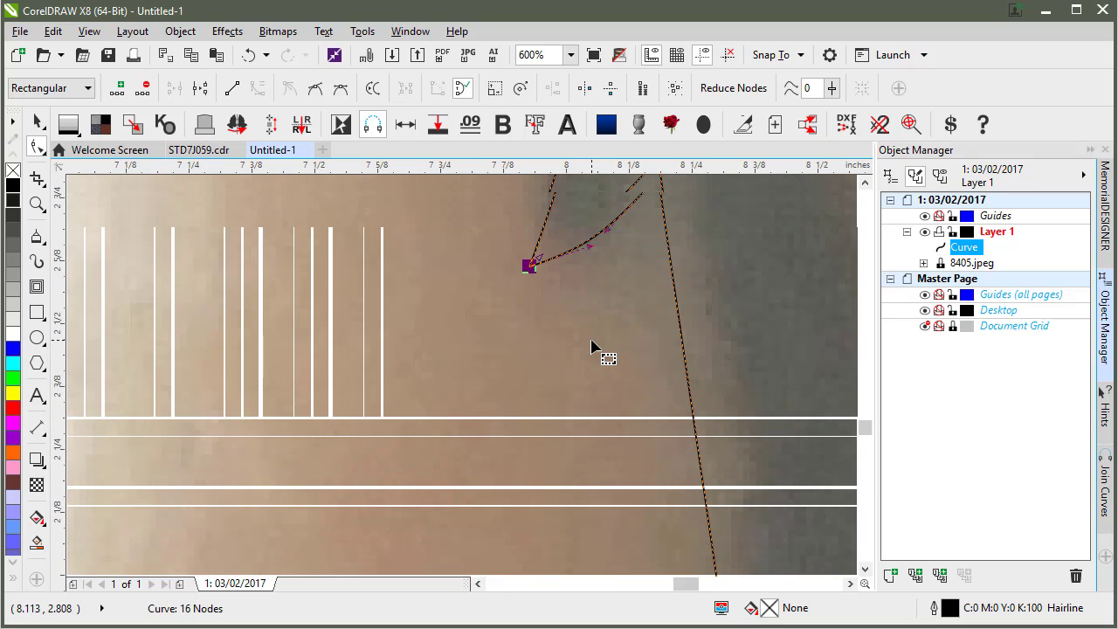
{"action": "scroll", "coordinate": [596, 344], "scroll_direction": "up", "scroll_amount": 5}
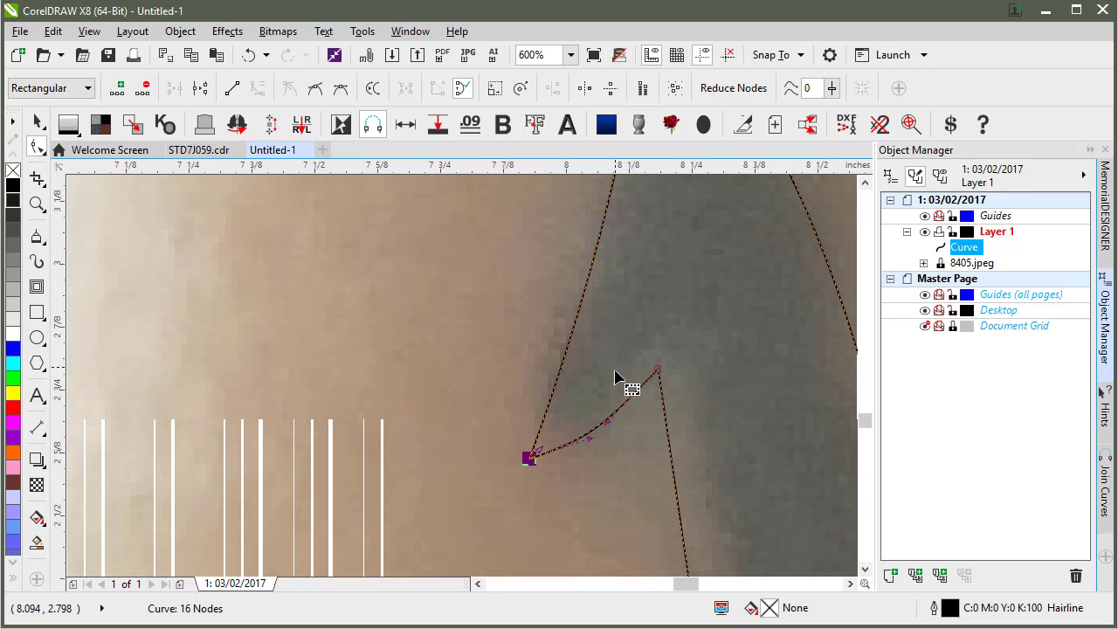
{"action": "left_click_drag", "start_coordinate": [618, 382], "coordinate": [661, 332]}
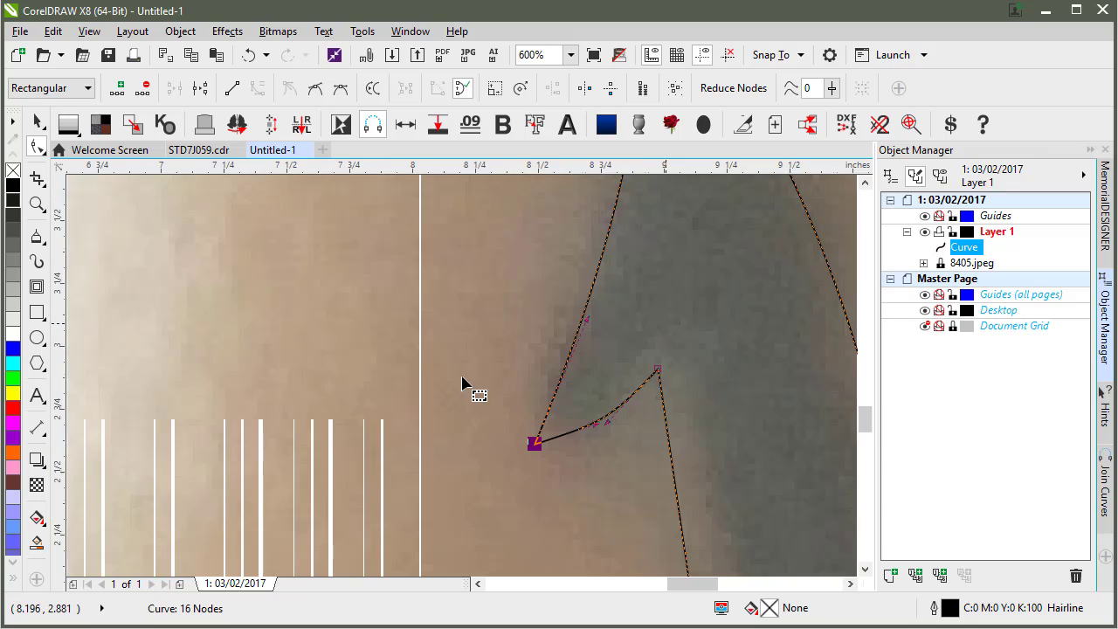
- Curve the left edge of the H's left stem between the spur's inner corner and the lower junction by adjusting both end handles
{"action": "scroll", "coordinate": [470, 406], "scroll_direction": "down", "scroll_amount": 2}
{"action": "scroll", "coordinate": [472, 425], "scroll_direction": "down", "scroll_amount": 2}
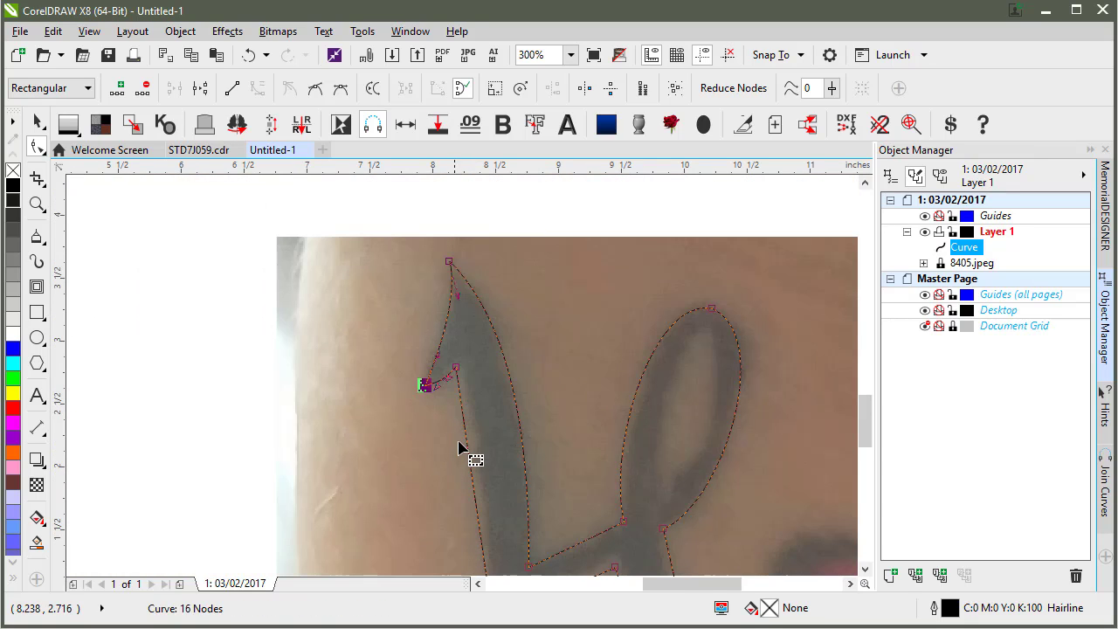
{"action": "left_click", "coordinate": [455, 368]}
{"action": "left_click_drag", "start_coordinate": [468, 447], "coordinate": [487, 428]}
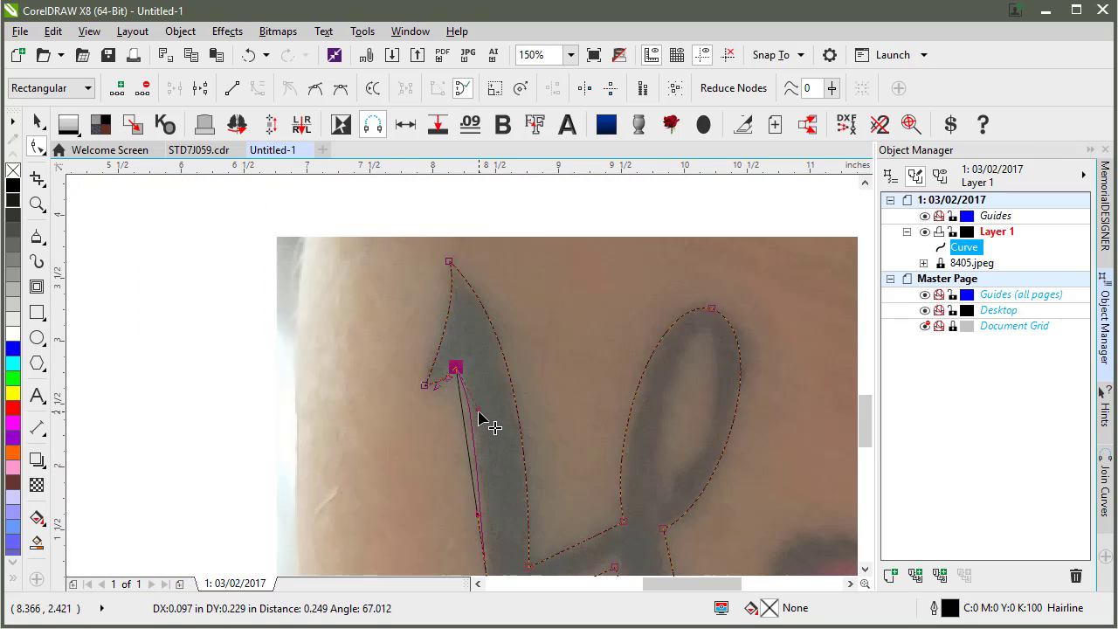
{"action": "scroll", "coordinate": [465, 400], "scroll_direction": "down", "scroll_amount": 2}
{"action": "scroll", "coordinate": [466, 395], "scroll_direction": "down", "scroll_amount": 1}
{"action": "scroll", "coordinate": [399, 270], "scroll_direction": "up", "scroll_amount": 2}
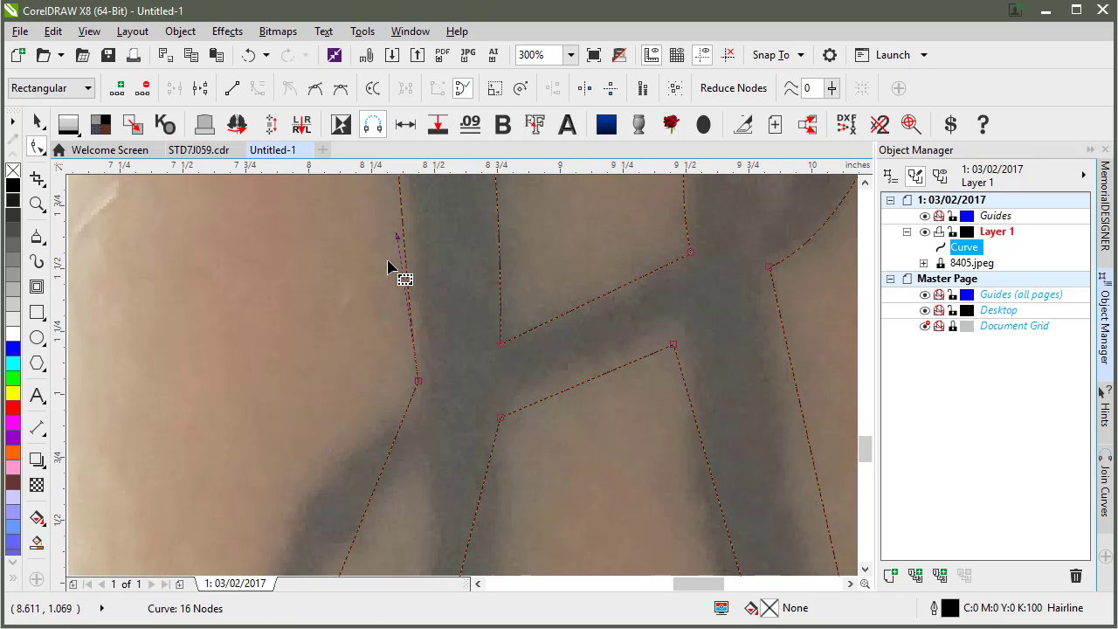
{"action": "left_click_drag", "start_coordinate": [402, 250], "coordinate": [430, 277]}
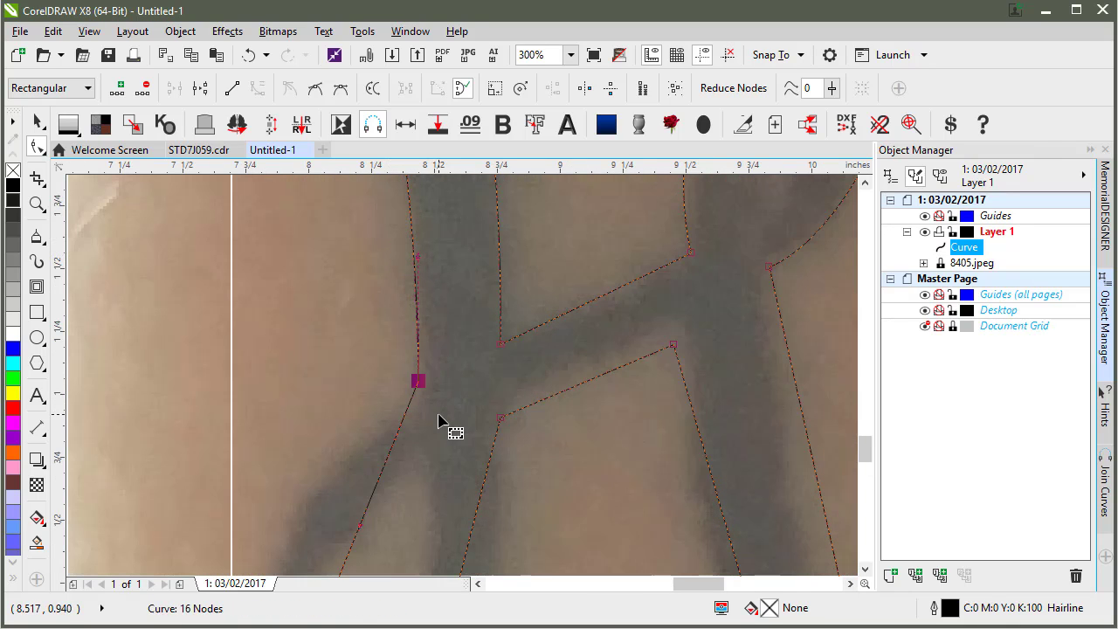
- Bend the upper left edge of the left stem's lower loop outward around the tattoo using its end handles
{"action": "scroll", "coordinate": [432, 437], "scroll_direction": "down", "scroll_amount": 1}
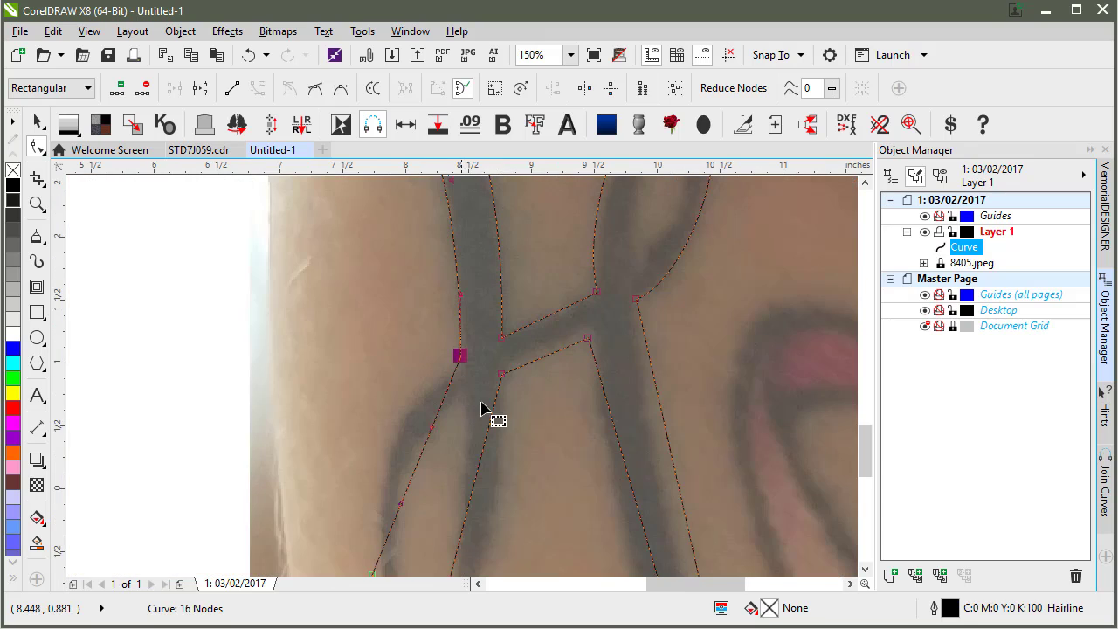
{"action": "scroll", "coordinate": [445, 449], "scroll_direction": "down", "scroll_amount": 2}
{"action": "scroll", "coordinate": [474, 399], "scroll_direction": "up", "scroll_amount": 2}
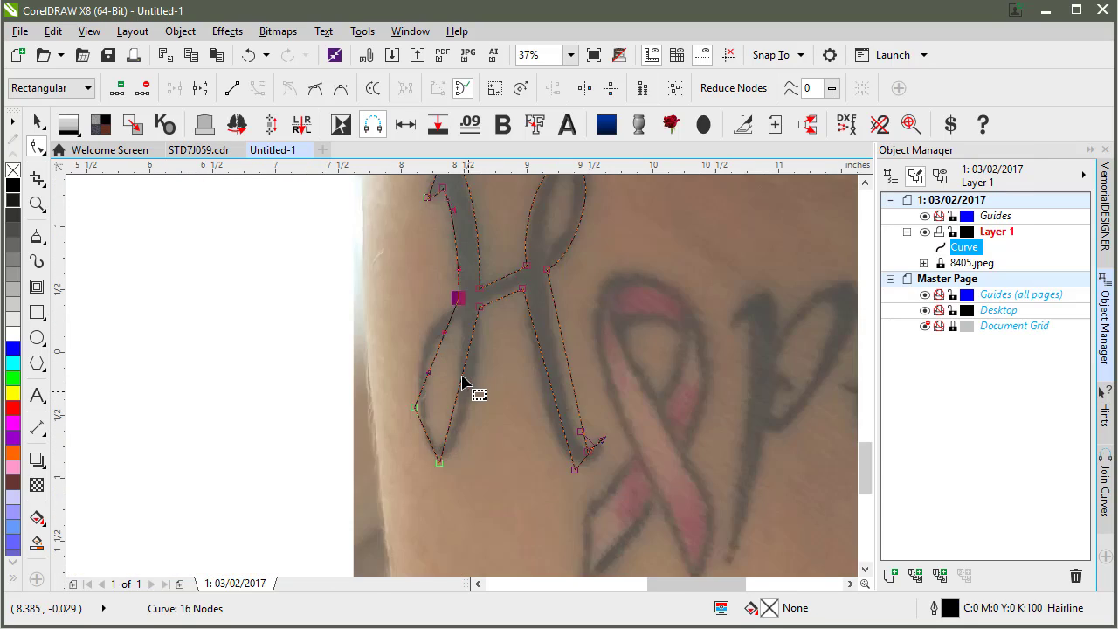
{"action": "left_click_drag", "start_coordinate": [397, 374], "coordinate": [383, 279]}
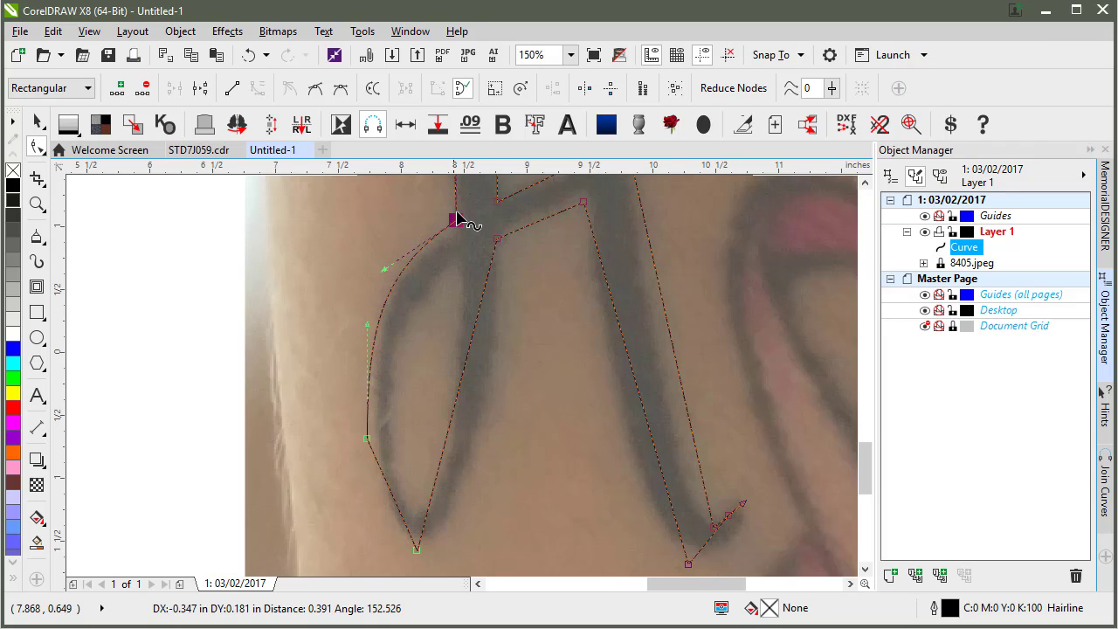
{"action": "left_click", "coordinate": [460, 229]}
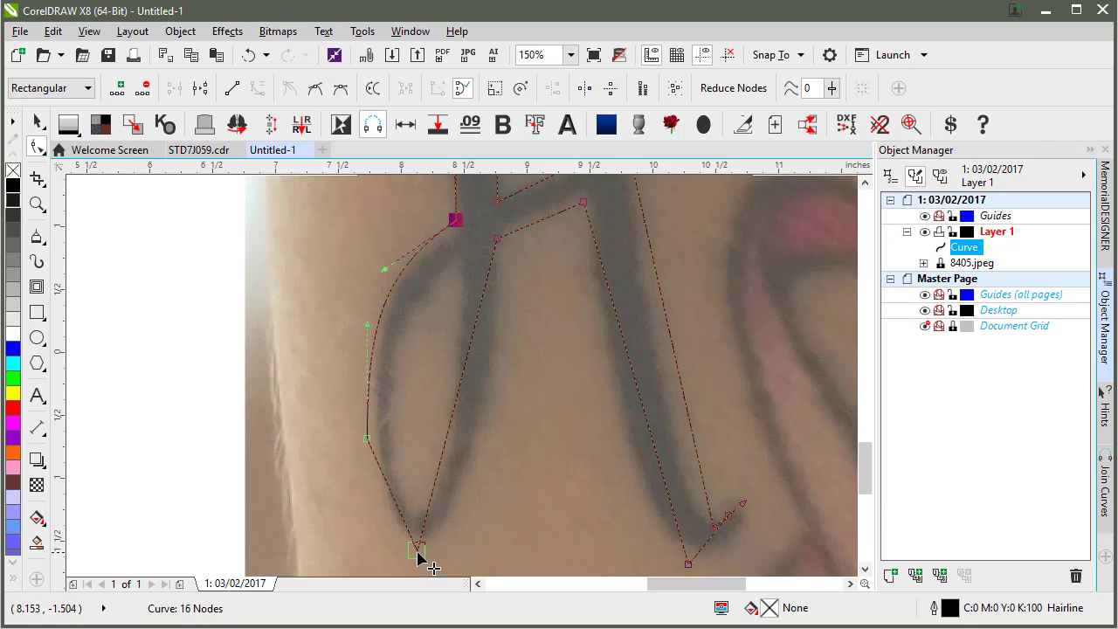
- Move the lower loop's bottom node up onto the tattoo and curve the loop's right edge outward with both end handles
{"action": "left_click_drag", "start_coordinate": [418, 554], "coordinate": [414, 542]}
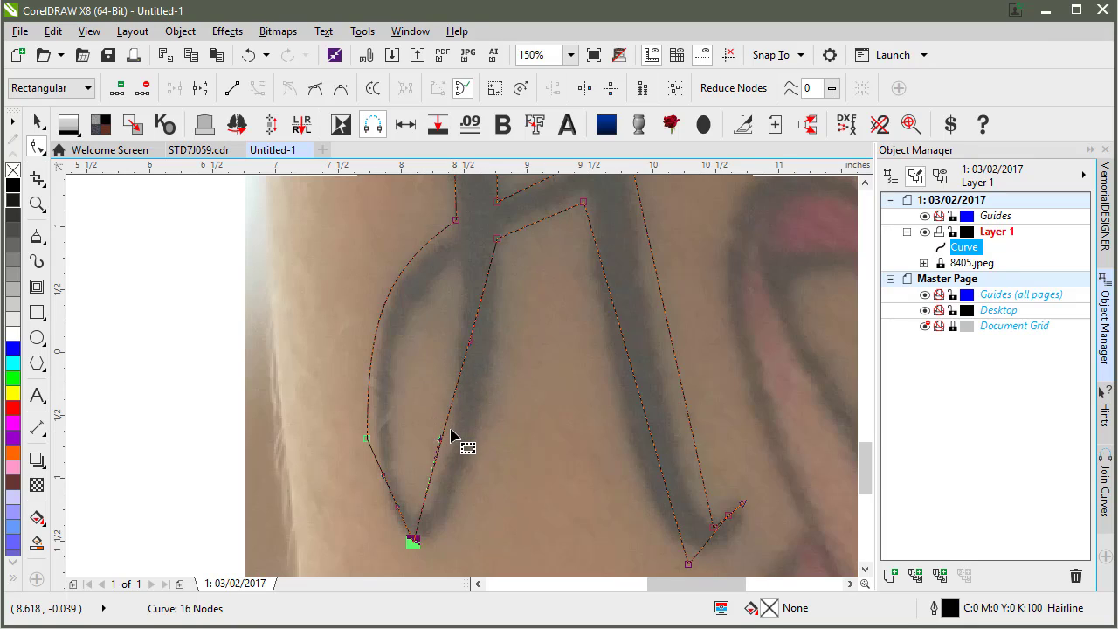
{"action": "mouse_move", "coordinate": [420, 542]}
{"action": "left_mouse_down"}
{"action": "mouse_move", "coordinate": [433, 544]}
{"action": "mouse_move", "coordinate": [422, 555]}
{"action": "mouse_move", "coordinate": [413, 547]}
{"action": "mouse_move", "coordinate": [428, 514]}
{"action": "mouse_move", "coordinate": [419, 550]}
{"action": "left_mouse_up"}
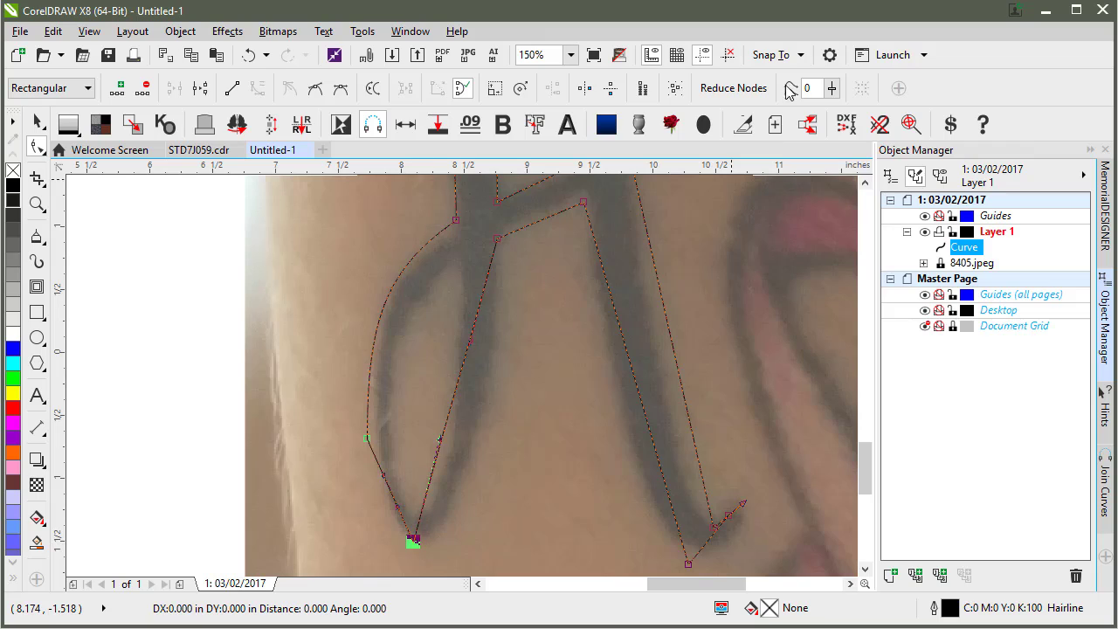
{"action": "left_click", "coordinate": [799, 56]}
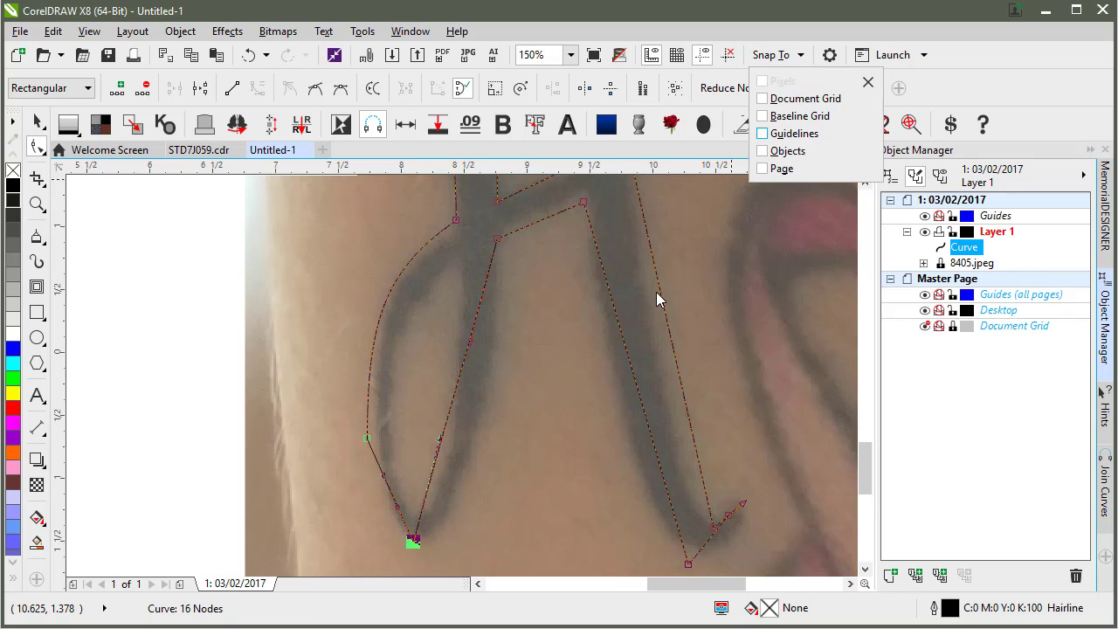
{"action": "left_click", "coordinate": [423, 368]}
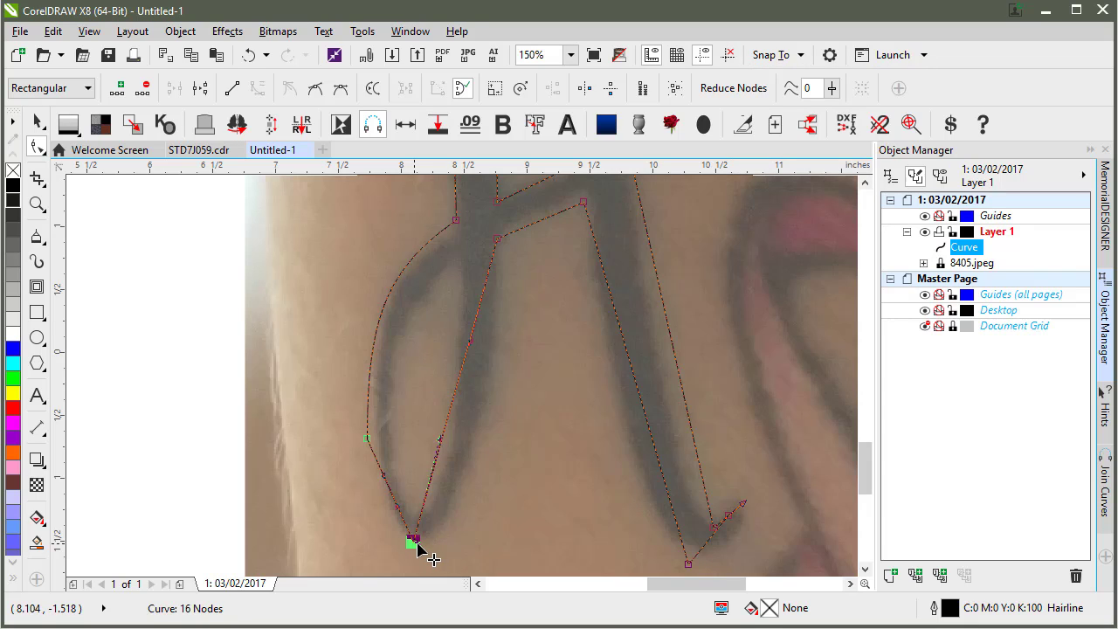
{"action": "left_click_drag", "start_coordinate": [418, 544], "coordinate": [422, 544]}
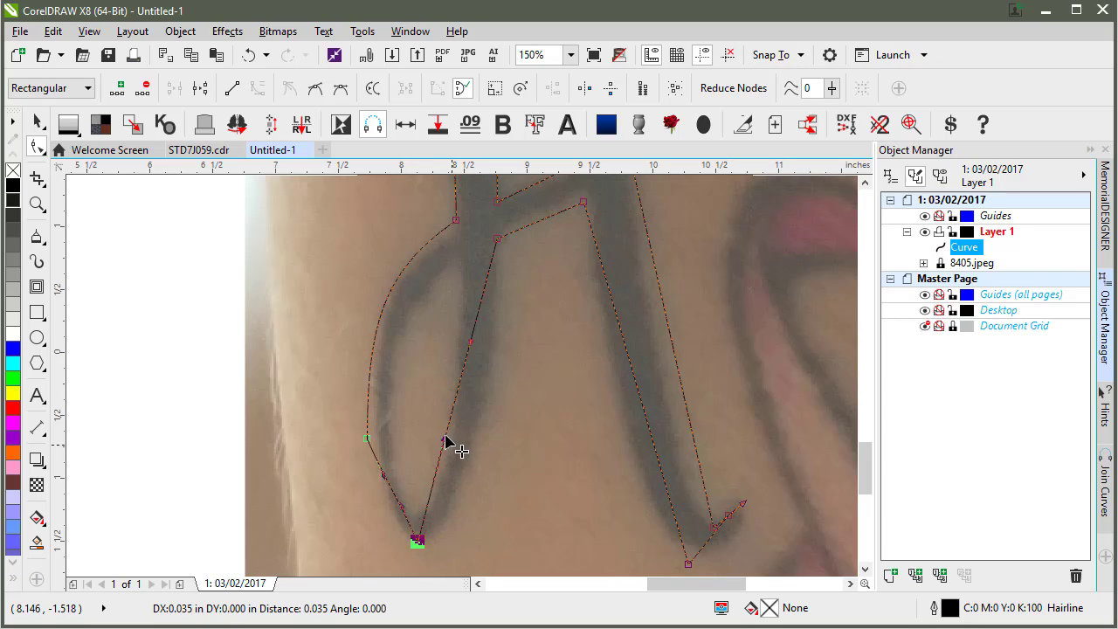
{"action": "left_click_drag", "start_coordinate": [446, 441], "coordinate": [487, 522]}
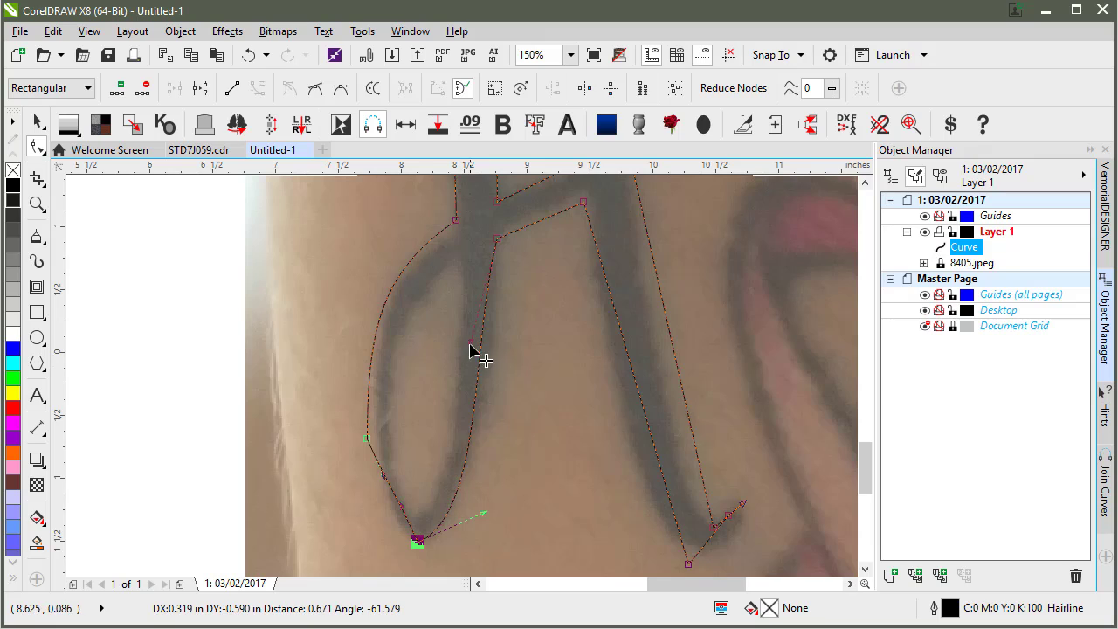
{"action": "left_click_drag", "start_coordinate": [471, 345], "coordinate": [508, 322]}
- Remove the surplus node on the lower loop's left side and reshape that side as one smooth curve
{"action": "left_click", "coordinate": [369, 451]}
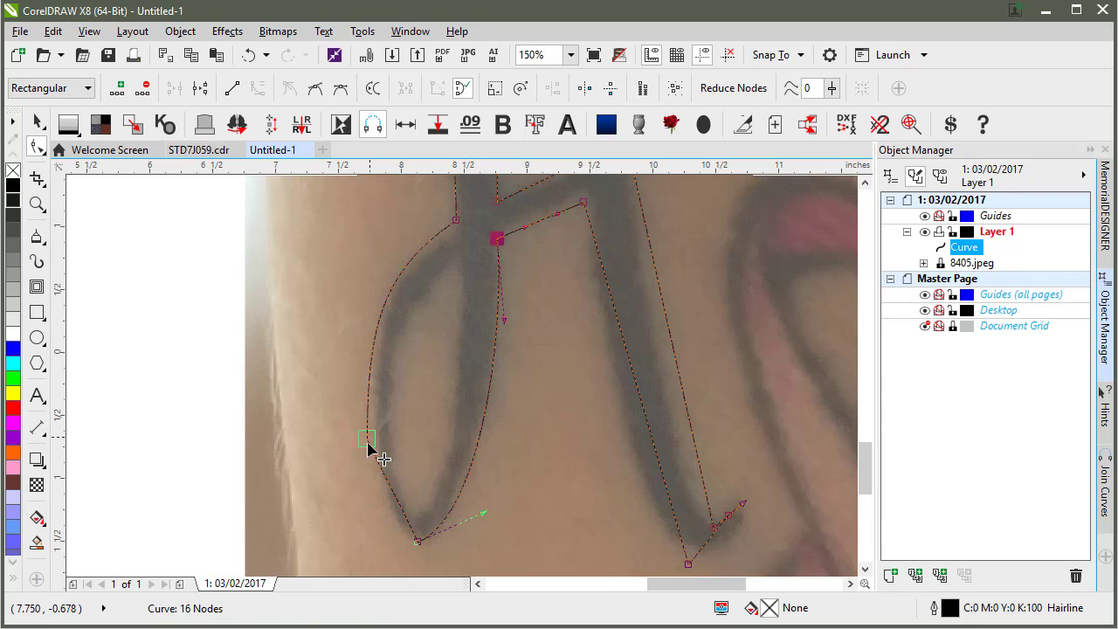
{"action": "left_click", "coordinate": [418, 544]}
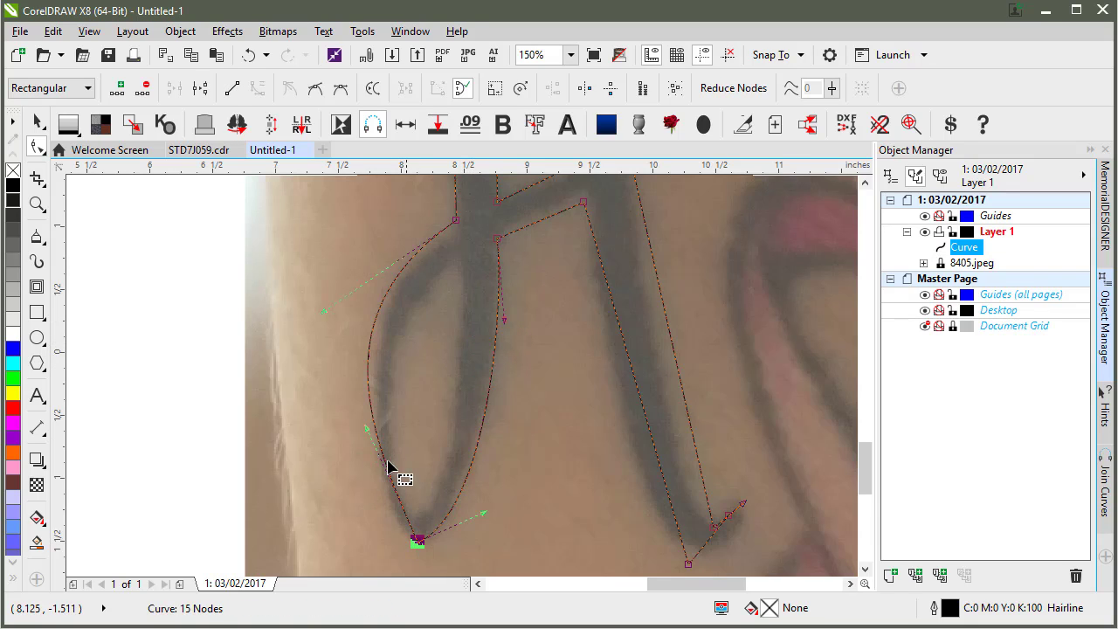
{"action": "left_click_drag", "start_coordinate": [370, 437], "coordinate": [323, 304]}
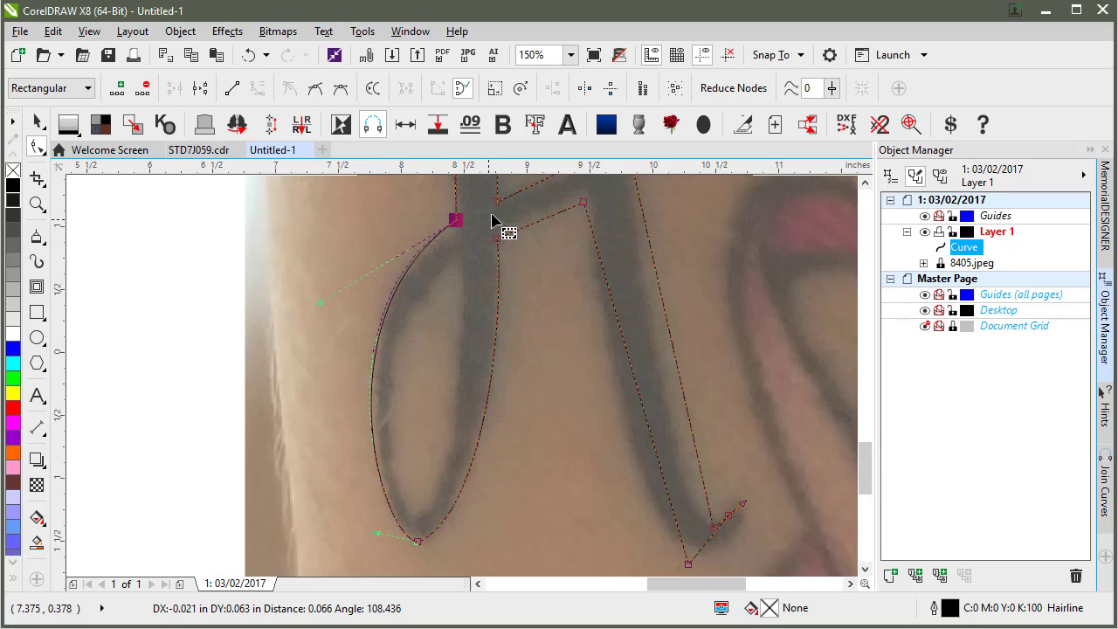
{"action": "left_click_drag", "start_coordinate": [492, 220], "coordinate": [411, 306]}
{"action": "left_click_drag", "start_coordinate": [435, 395], "coordinate": [394, 374]}
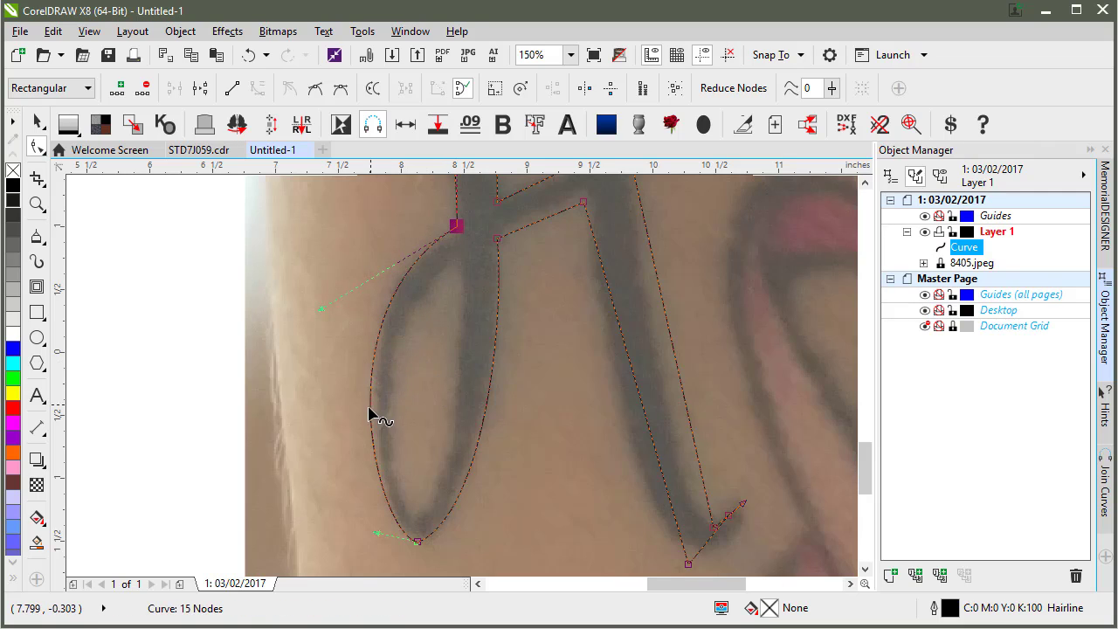
- Raise the node joining the crossbar's lower edge to the right stem and bow that edge slightly upward
{"action": "left_click", "coordinate": [584, 203]}
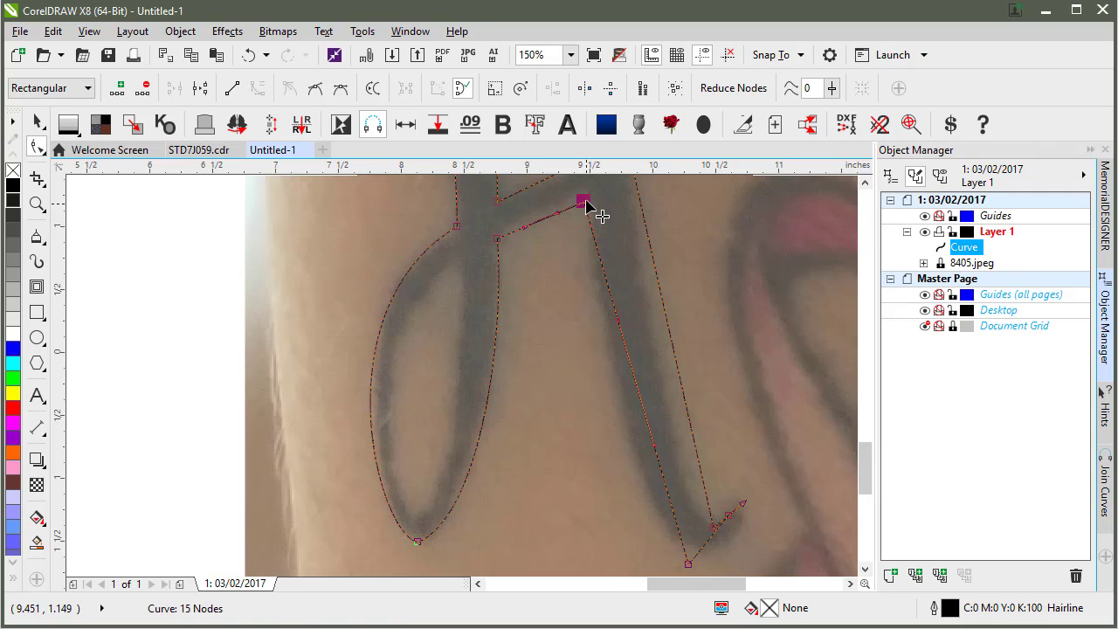
{"action": "left_click_drag", "start_coordinate": [594, 212], "coordinate": [530, 229]}
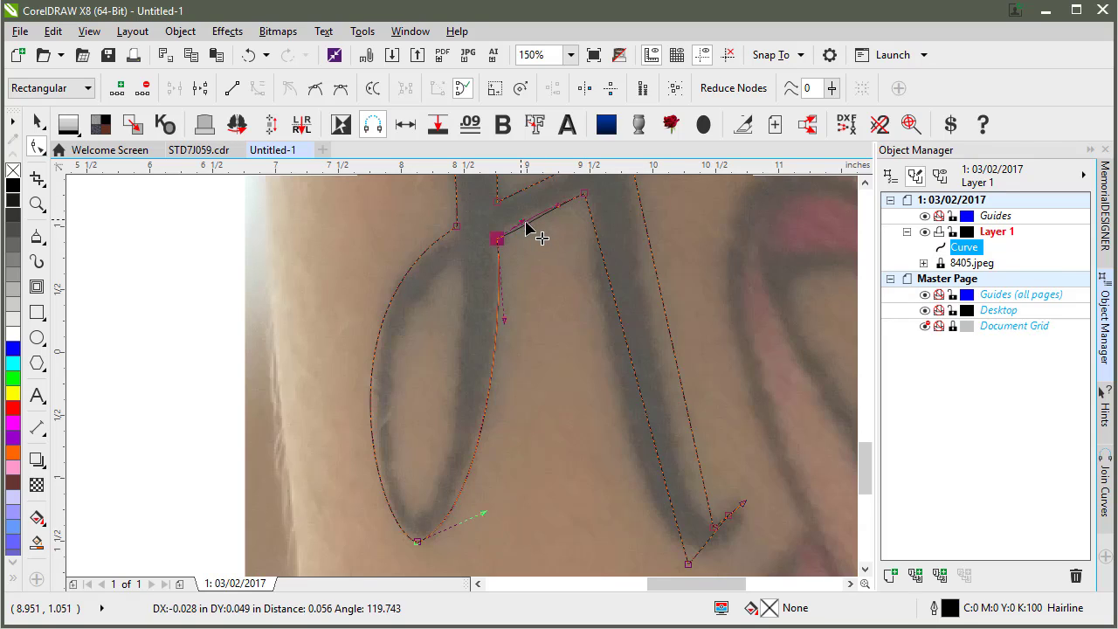
- Move the right stem's bottom node up onto the tattoo and curve the stem's inner left edge outward with both end handles
{"action": "left_click", "coordinate": [687, 563]}
{"action": "left_click_drag", "start_coordinate": [685, 563], "coordinate": [670, 531]}
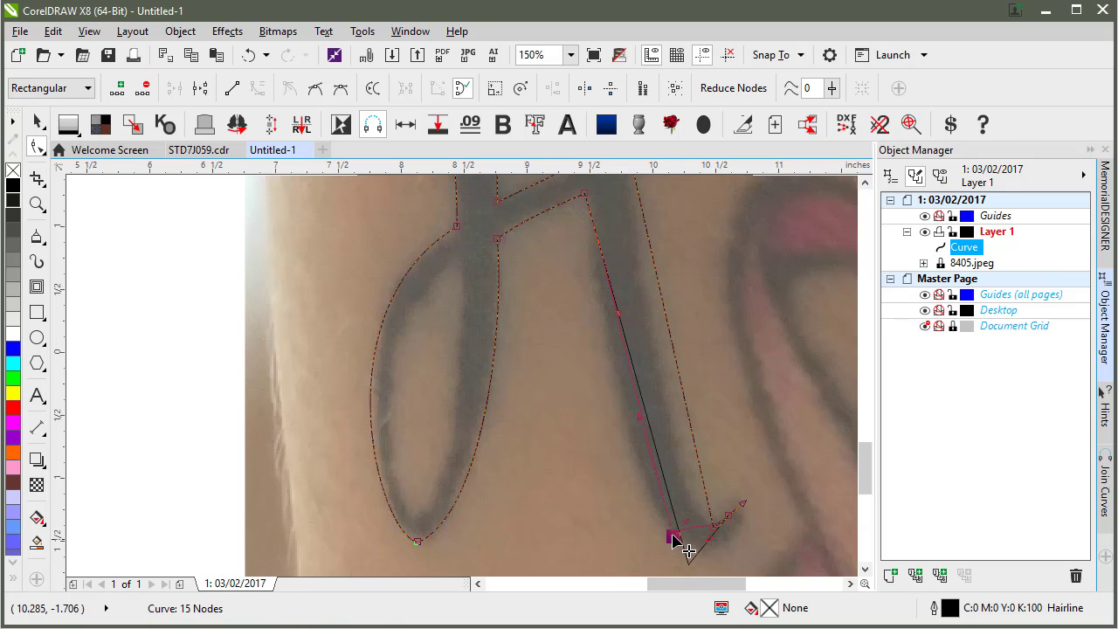
{"action": "left_click", "coordinate": [629, 428]}
{"action": "left_click_drag", "start_coordinate": [629, 432], "coordinate": [602, 456]}
{"action": "left_click", "coordinate": [612, 318]}
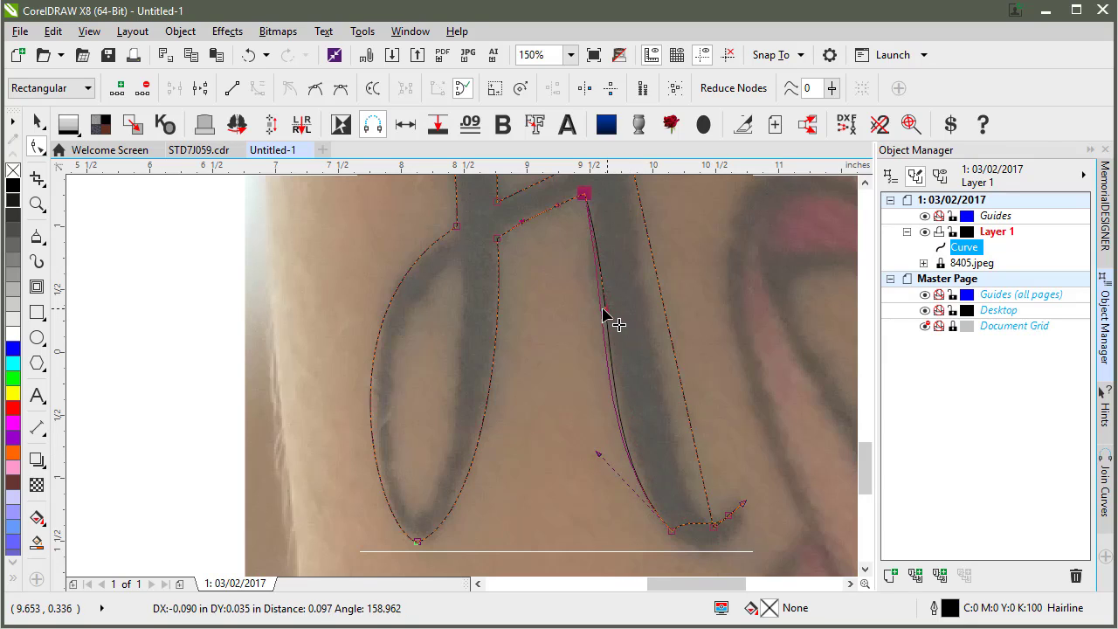
- Round the underside of the right stem's hook, delete its surplus node, and move the hook's inner node onto the tattoo edge
{"action": "left_click", "coordinate": [702, 530]}
{"action": "left_click_drag", "start_coordinate": [705, 540], "coordinate": [736, 524]}
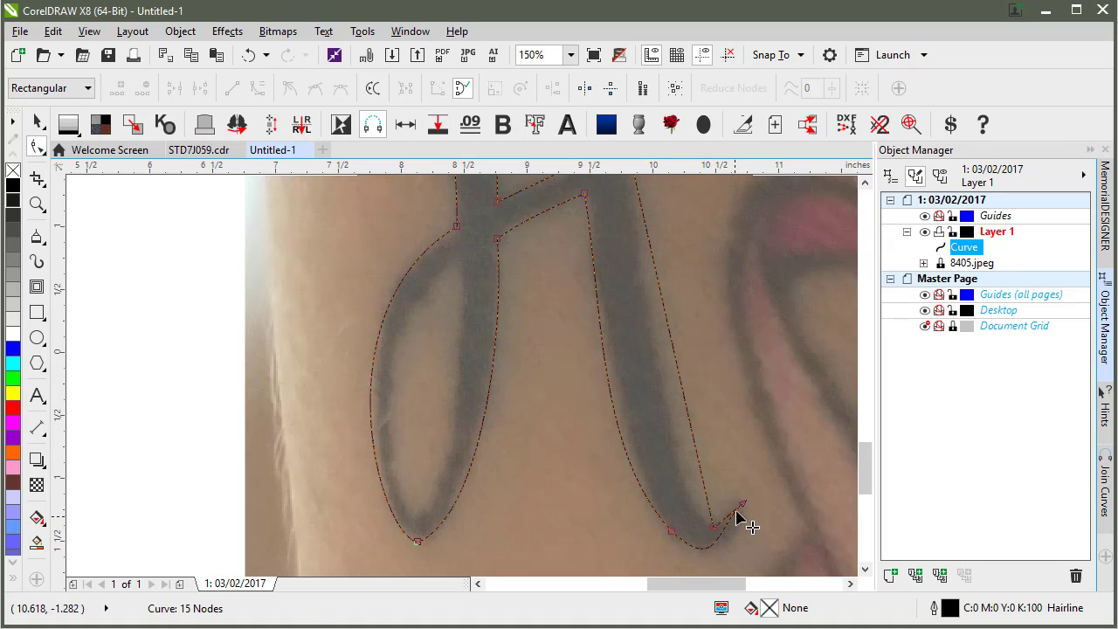
{"action": "key", "text": "Delete"}
{"action": "mouse_move", "coordinate": [724, 542]}
{"action": "left_mouse_down"}
{"action": "mouse_move", "coordinate": [742, 536]}
{"action": "mouse_move", "coordinate": [726, 570]}
{"action": "mouse_move", "coordinate": [739, 527]}
{"action": "mouse_move", "coordinate": [712, 527]}
{"action": "left_mouse_up"}
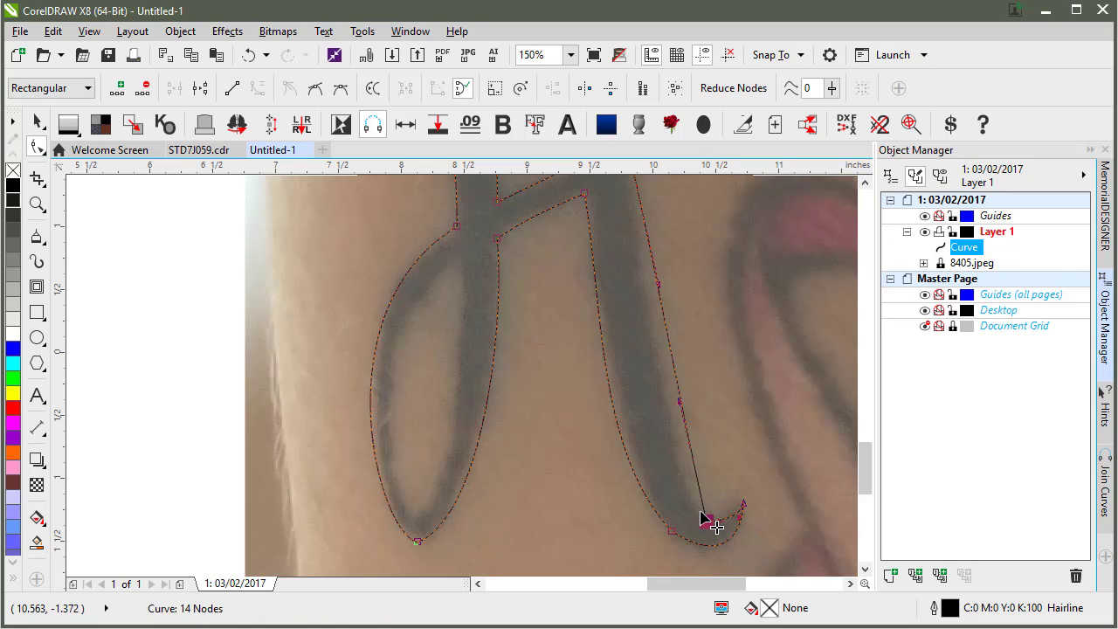
- Add a smooth node partway down the right stem's outer edge and move it inward onto the tattoo edge
{"action": "double_click", "coordinate": [678, 388]}
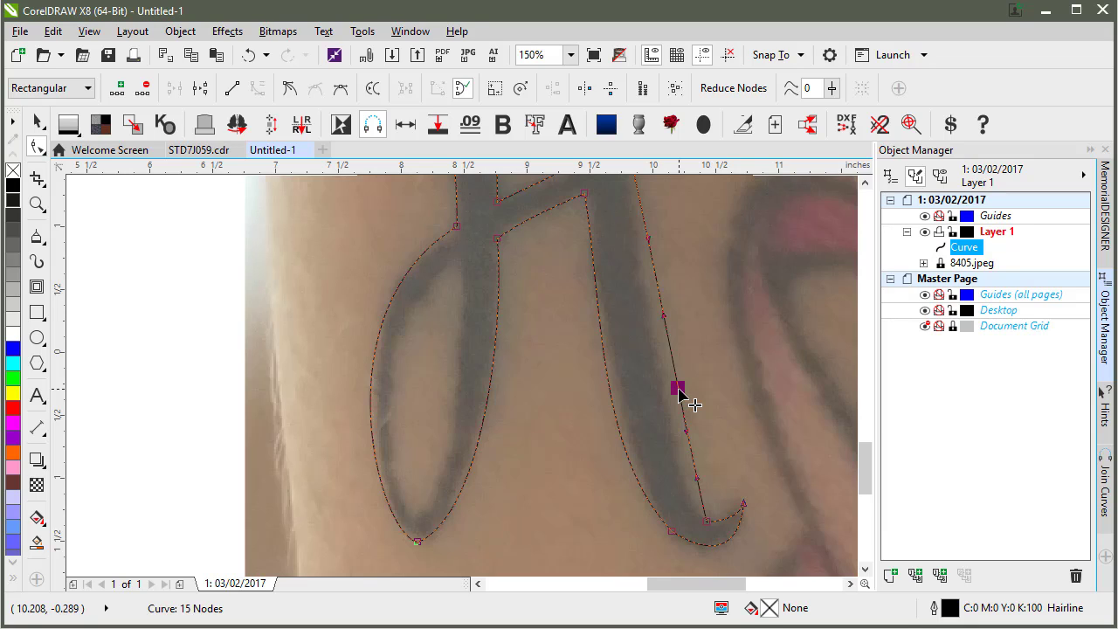
{"action": "left_click_drag", "start_coordinate": [669, 327], "coordinate": [675, 400]}
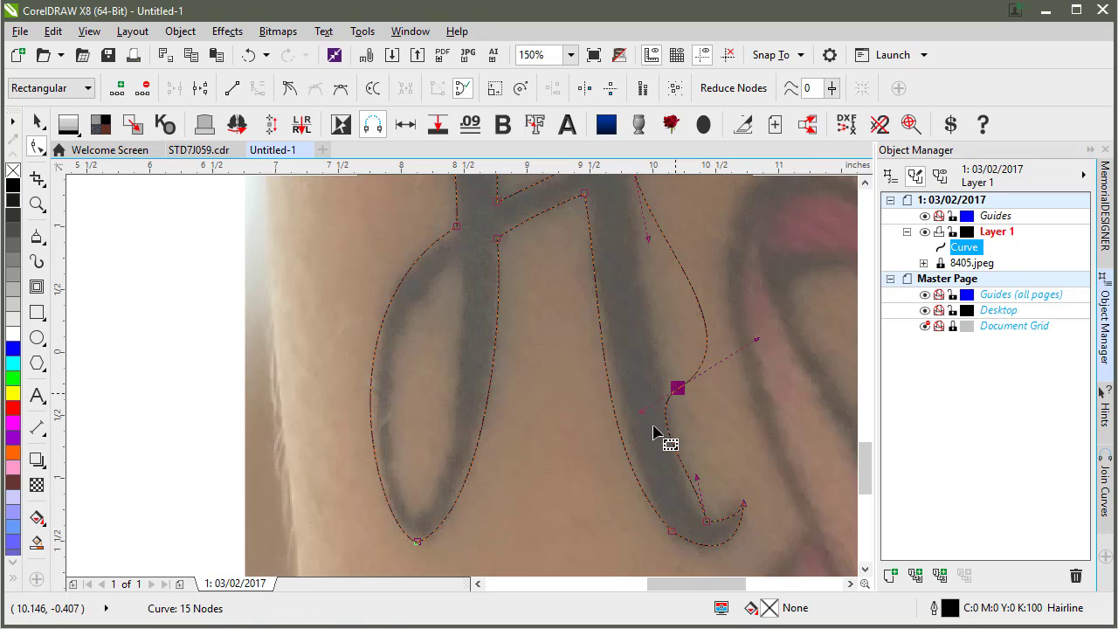
{"action": "key", "text": "ctrl+z"}
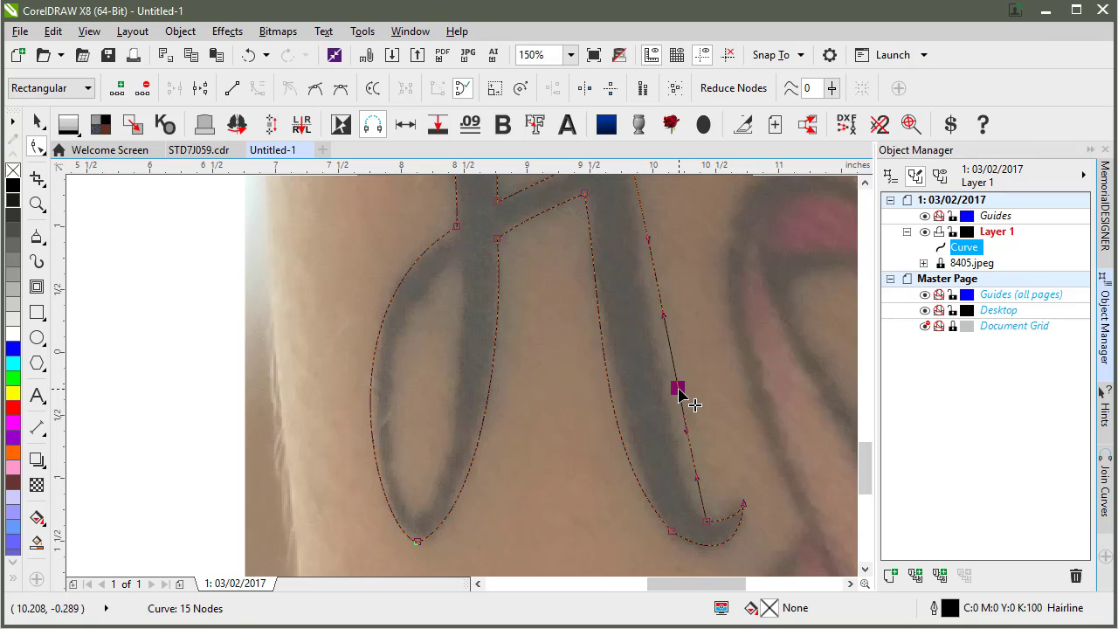
{"action": "left_click", "coordinate": [315, 88]}
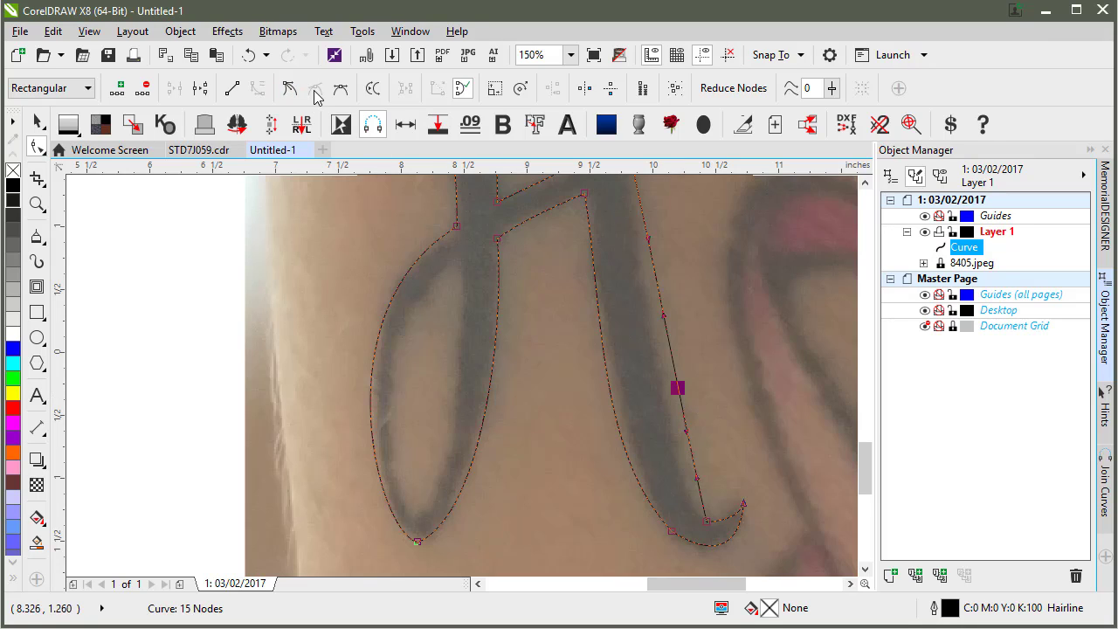
{"action": "left_click_drag", "start_coordinate": [679, 408], "coordinate": [680, 397]}
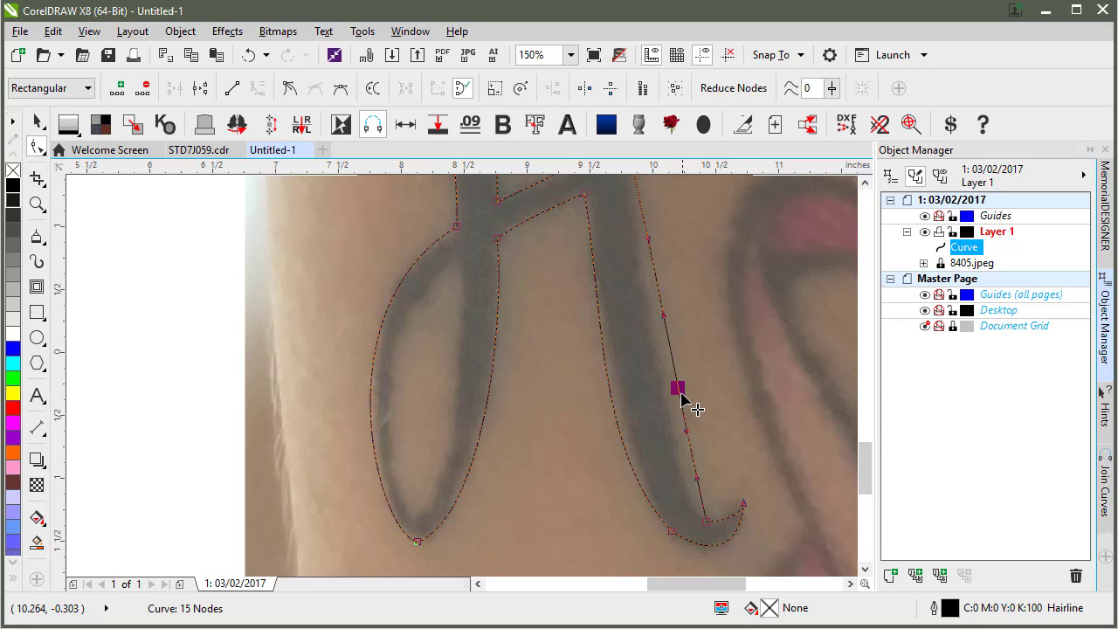
{"action": "left_click_drag", "start_coordinate": [680, 393], "coordinate": [671, 398]}
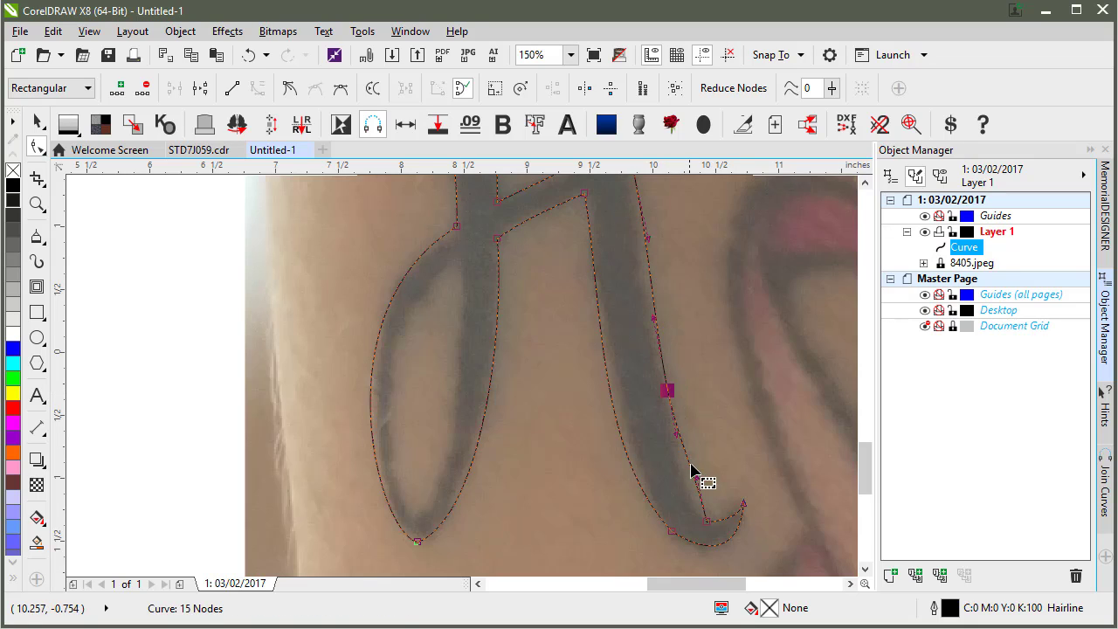
- Curve the lower part of the right stem's outer edge inward and delete the node inside the hook
{"action": "left_click", "coordinate": [706, 521]}
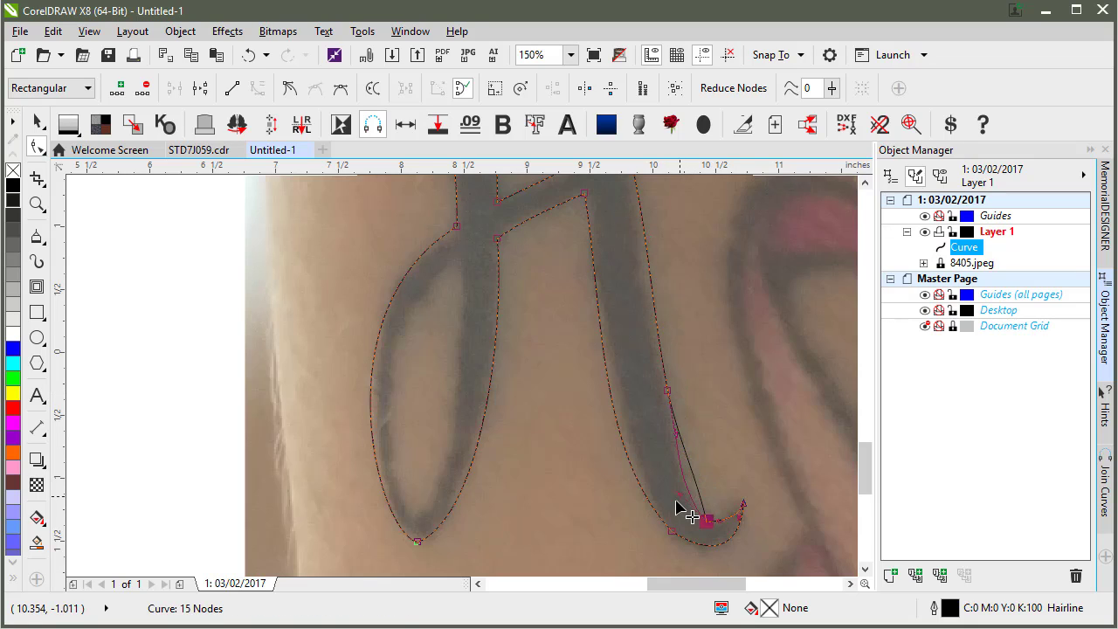
{"action": "left_click", "coordinate": [669, 393]}
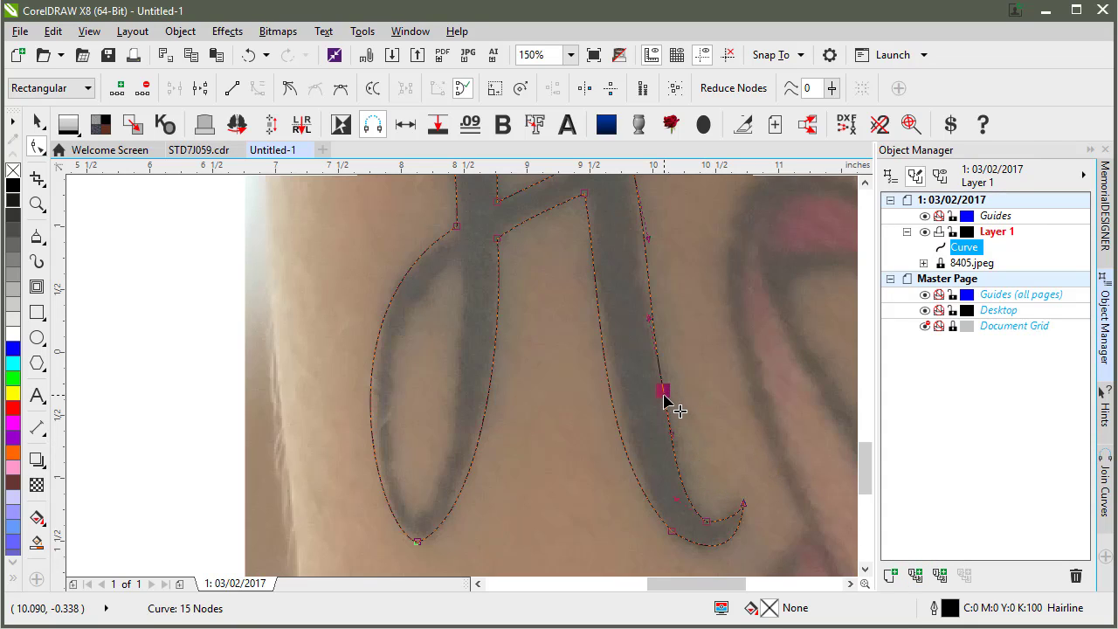
{"action": "left_click", "coordinate": [705, 521]}
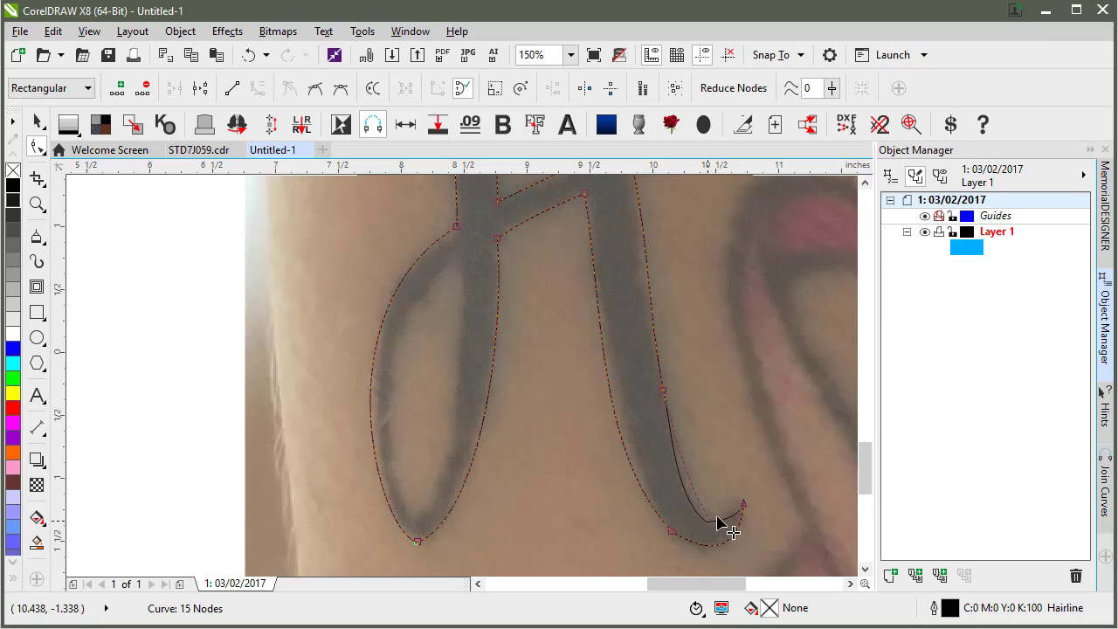
{"action": "key", "text": "Delete"}
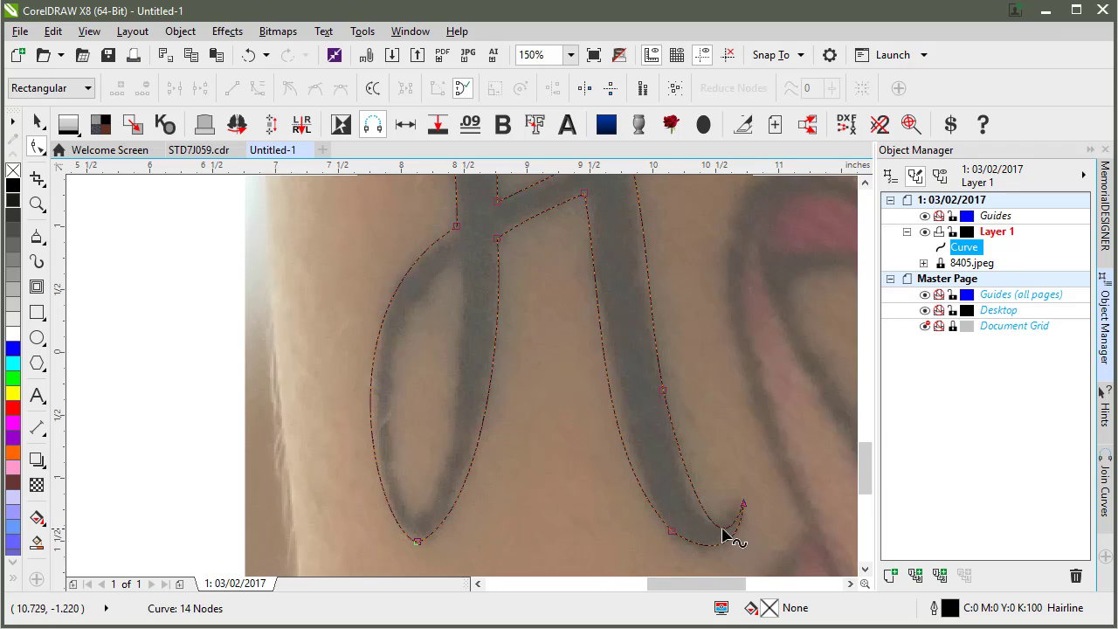
- Reshape the stem's outer edge and hook tip with their handles, and remove the midway node to leave one smooth curve
{"action": "left_click", "coordinate": [664, 392]}
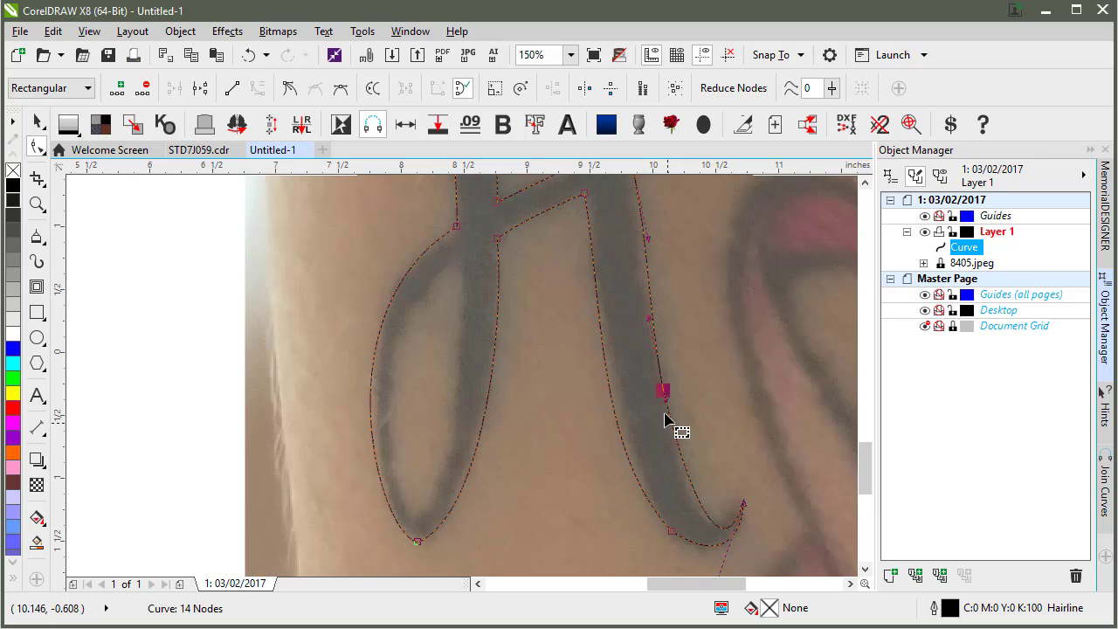
{"action": "left_click_drag", "start_coordinate": [666, 407], "coordinate": [670, 426]}
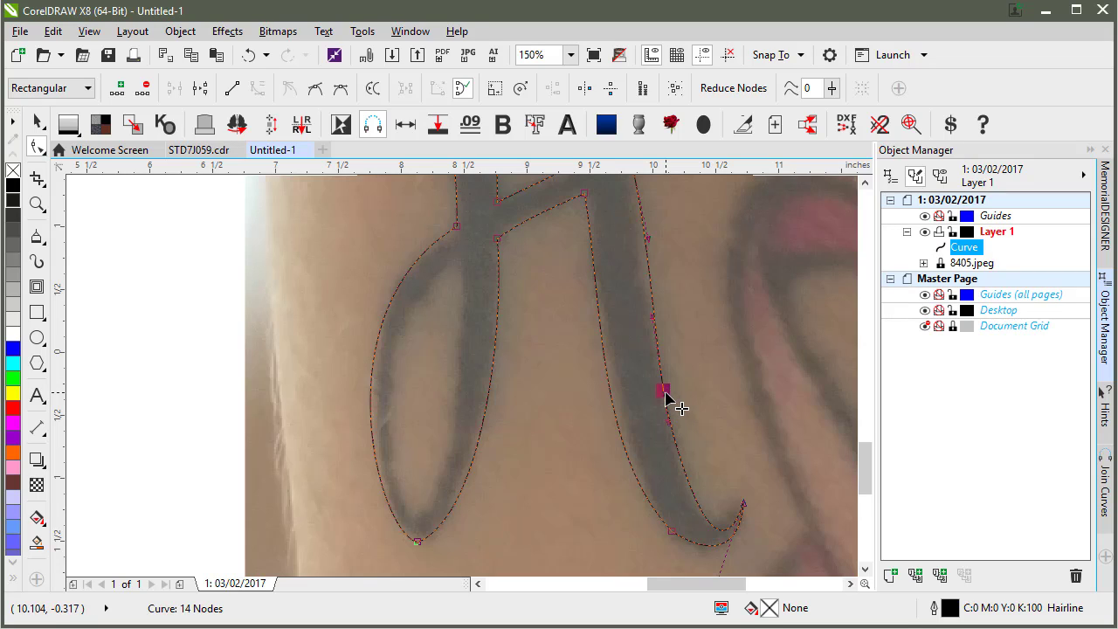
{"action": "left_click_drag", "start_coordinate": [664, 398], "coordinate": [743, 516]}
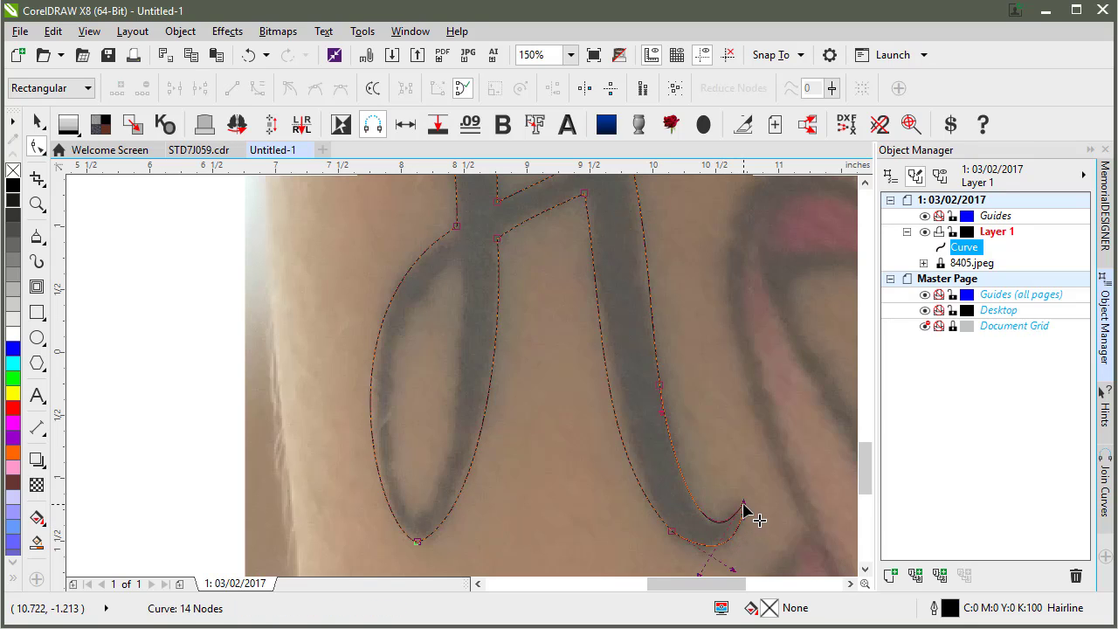
{"action": "scroll", "coordinate": [699, 576], "scroll_direction": "down", "scroll_amount": 1}
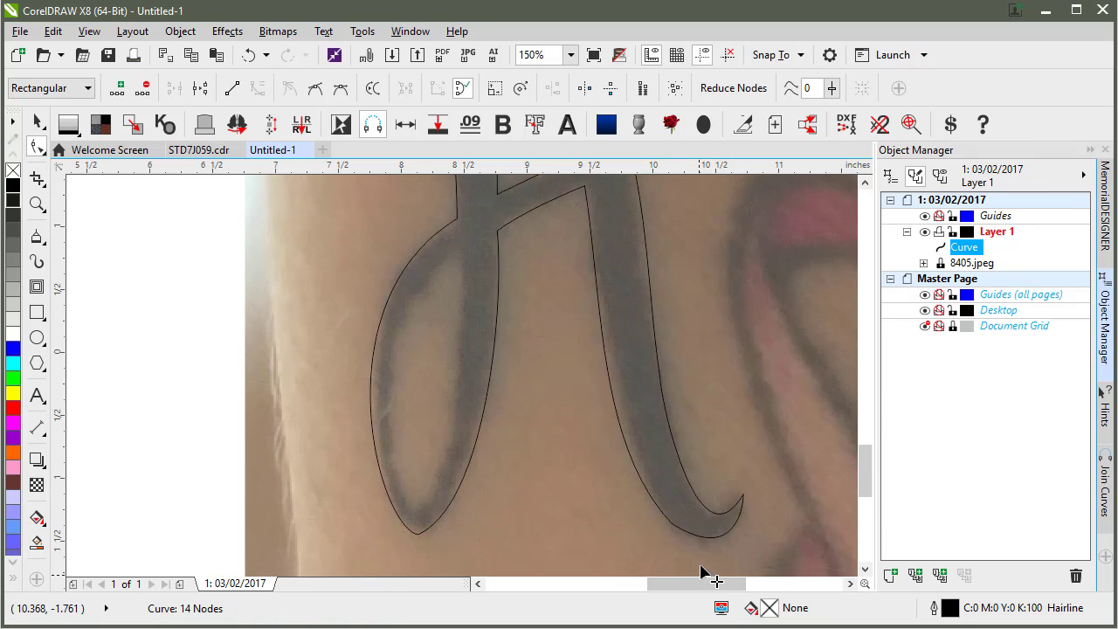
{"action": "left_click_drag", "start_coordinate": [699, 557], "coordinate": [729, 557]}
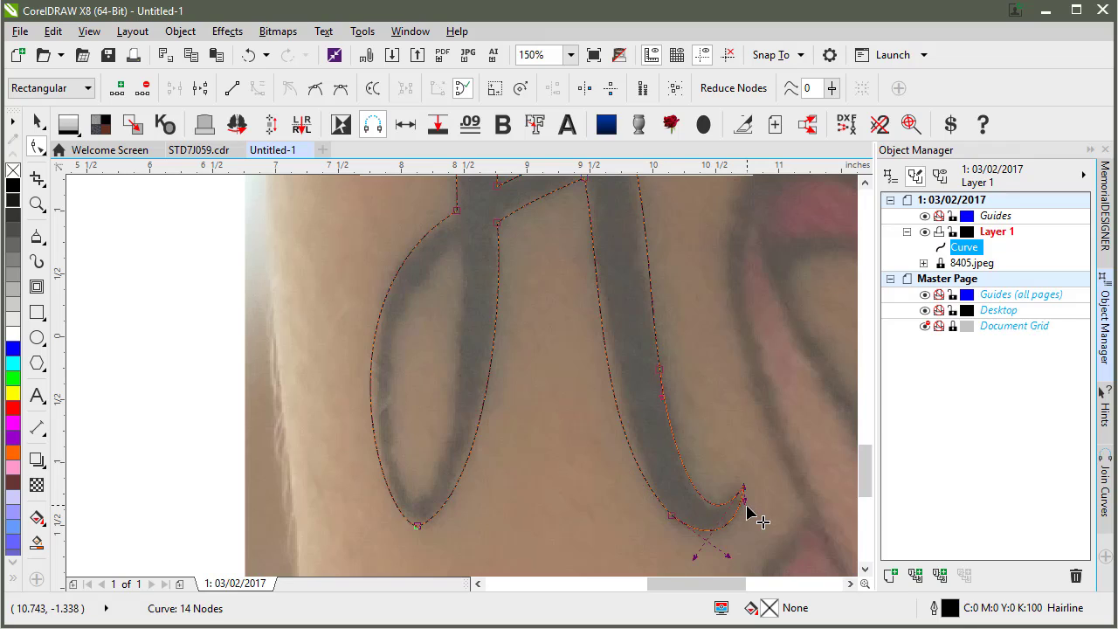
{"action": "mouse_move", "coordinate": [747, 508]}
{"action": "left_mouse_down"}
{"action": "mouse_move", "coordinate": [811, 507]}
{"action": "mouse_move", "coordinate": [662, 366]}
{"action": "left_mouse_up"}
{"action": "left_click", "coordinate": [679, 444]}
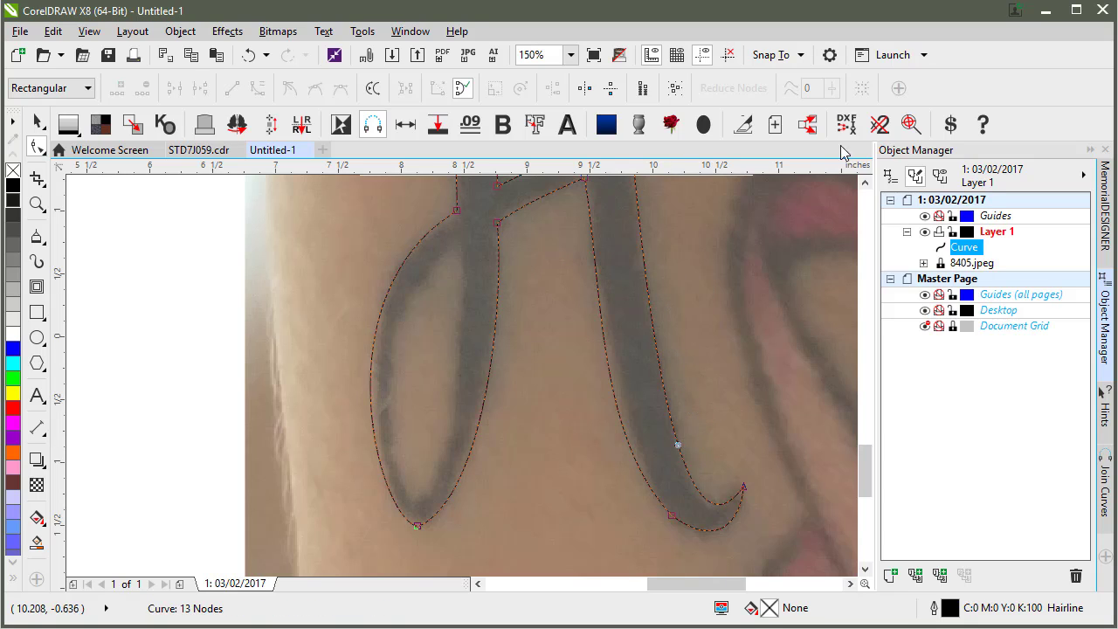
- Shift the node joining the crossbar's lower edge to the right stem slightly toward the stem
{"action": "scroll", "coordinate": [673, 478], "scroll_direction": "up", "scroll_amount": 4}
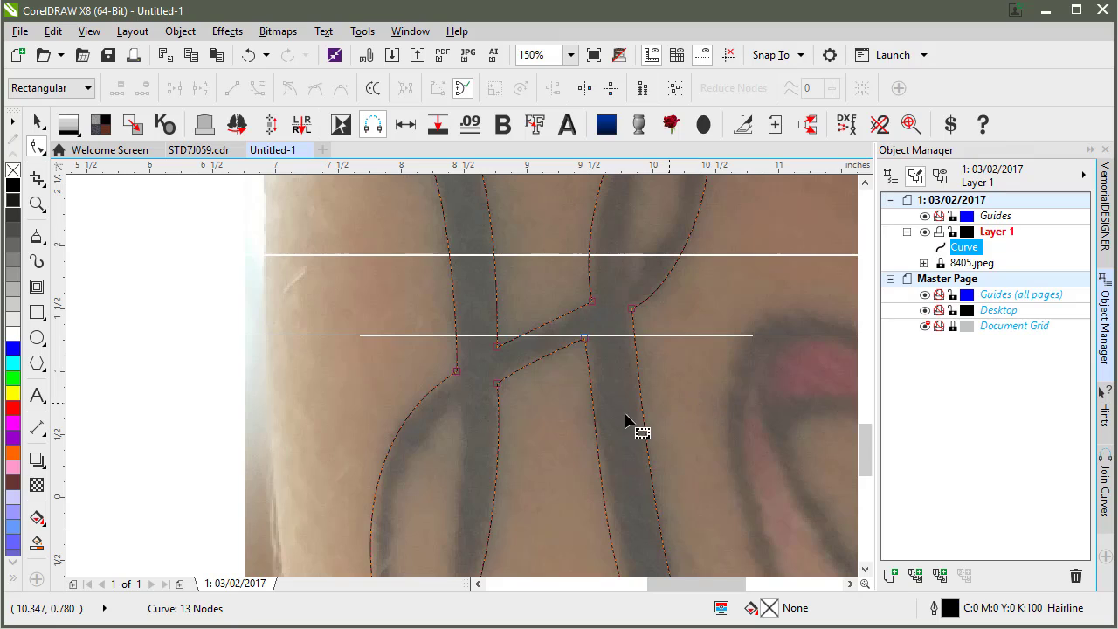
{"action": "scroll", "coordinate": [620, 422], "scroll_direction": "down", "scroll_amount": 2}
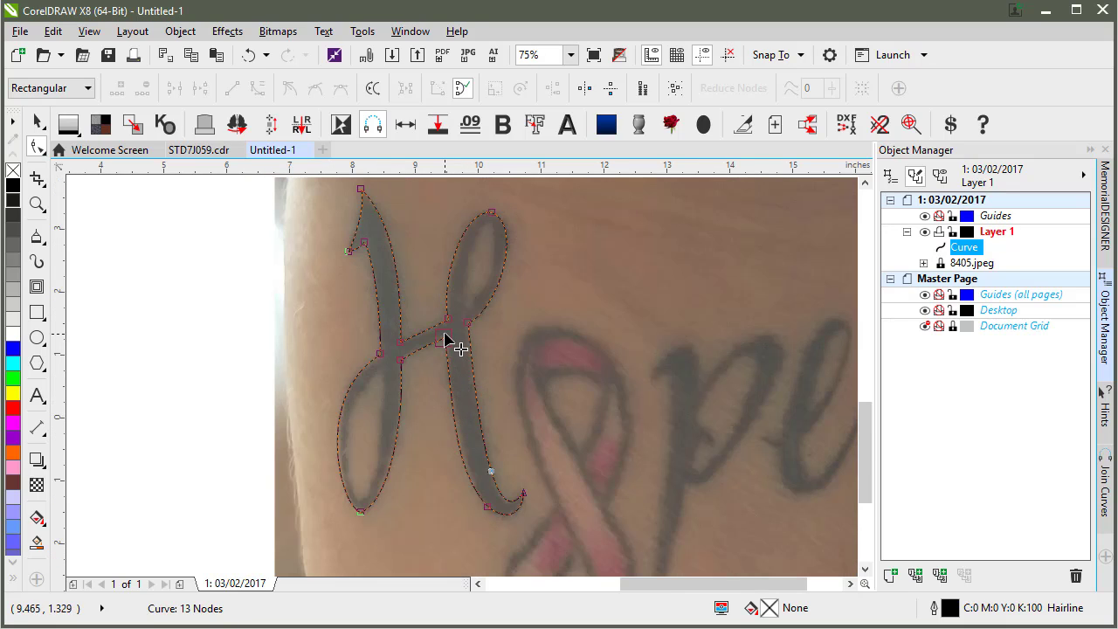
{"action": "left_click", "coordinate": [444, 343]}
{"action": "left_click_drag", "start_coordinate": [445, 343], "coordinate": [447, 341]}
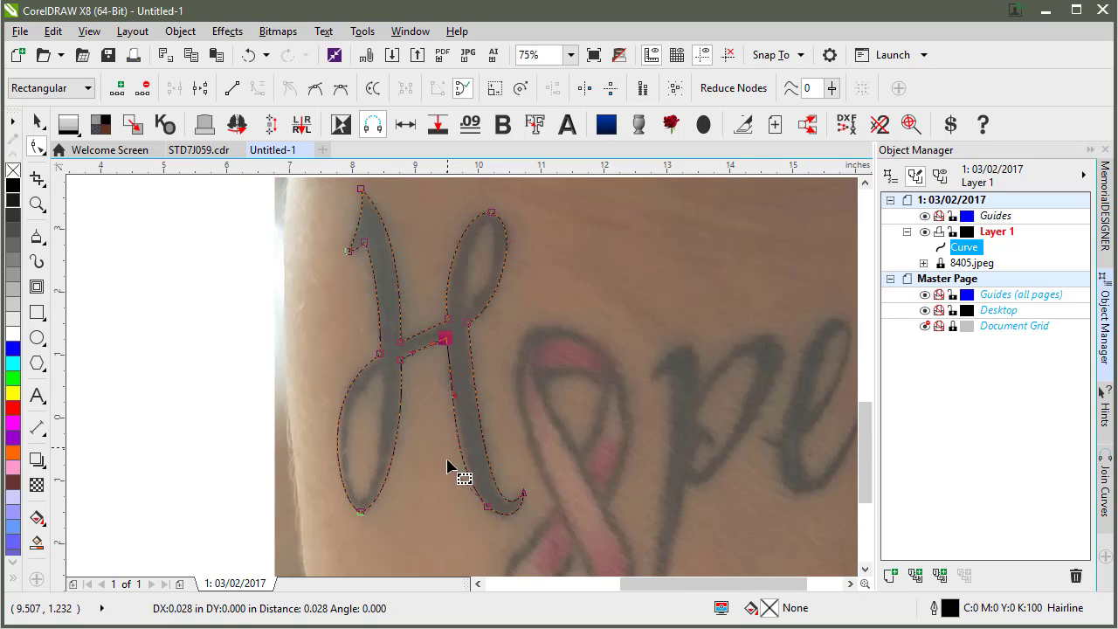
{"action": "left_click_drag", "start_coordinate": [452, 469], "coordinate": [452, 467]}
{"action": "left_click", "coordinate": [487, 388]}
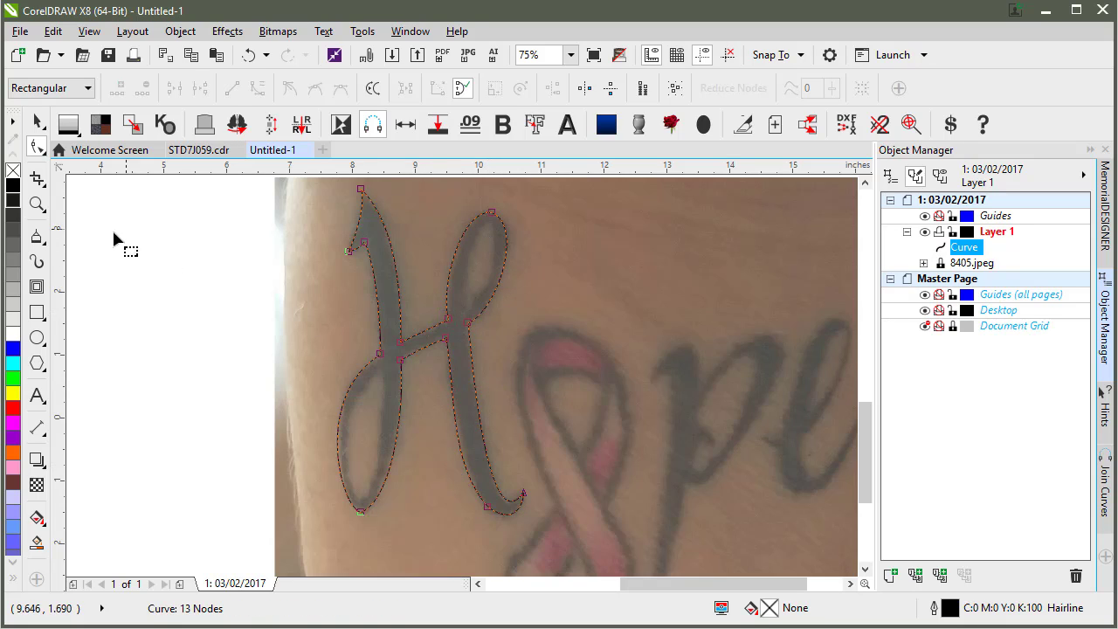
- Draw a closed two-node straight outline between the bottom and top of the upper loop's inner opening with the Pen tool
{"action": "left_click", "coordinate": [39, 206]}
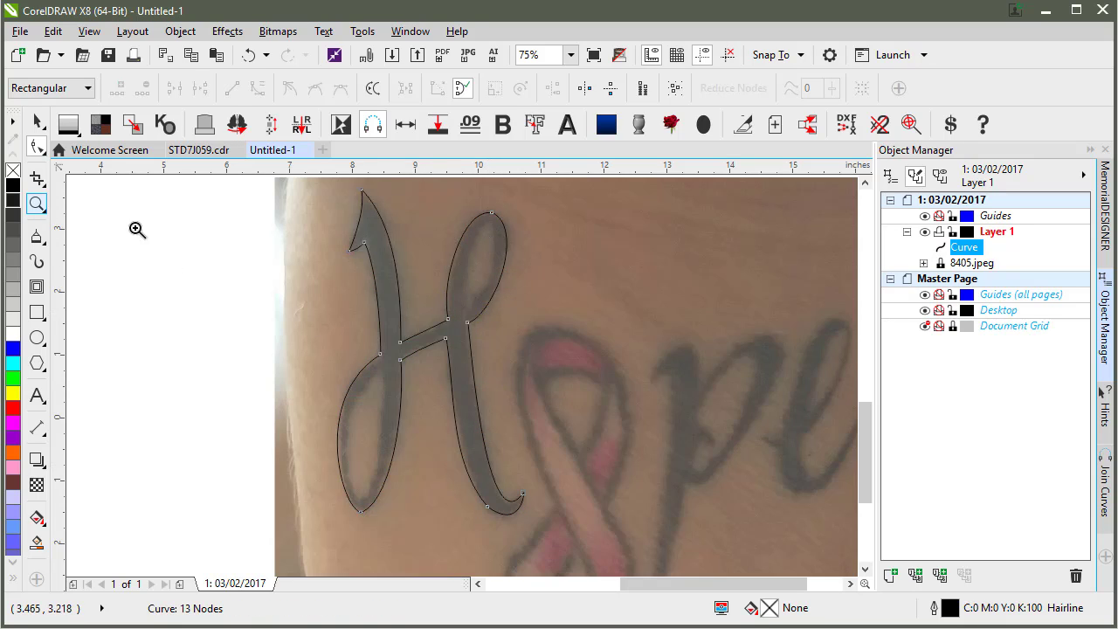
{"action": "left_click", "coordinate": [555, 392]}
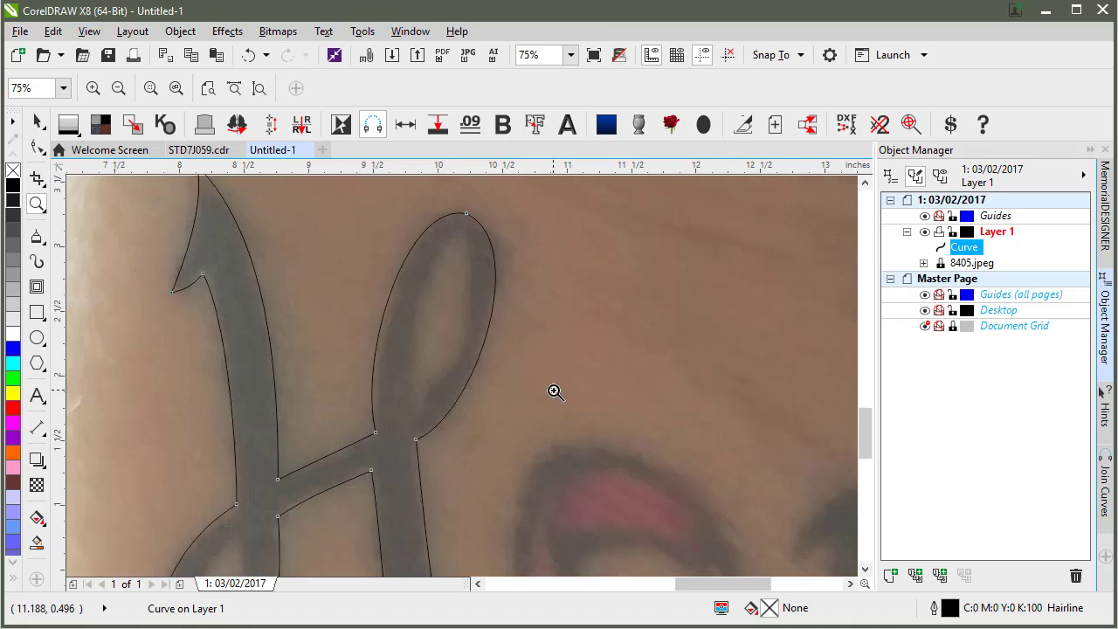
{"action": "left_click", "coordinate": [37, 237]}
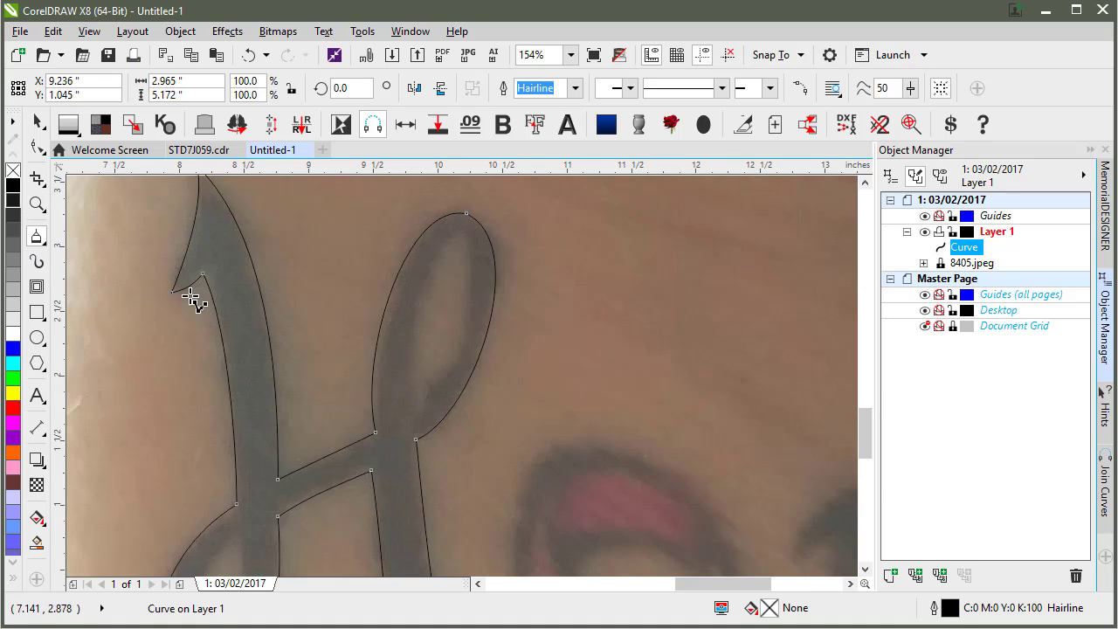
{"action": "left_click", "coordinate": [411, 419]}
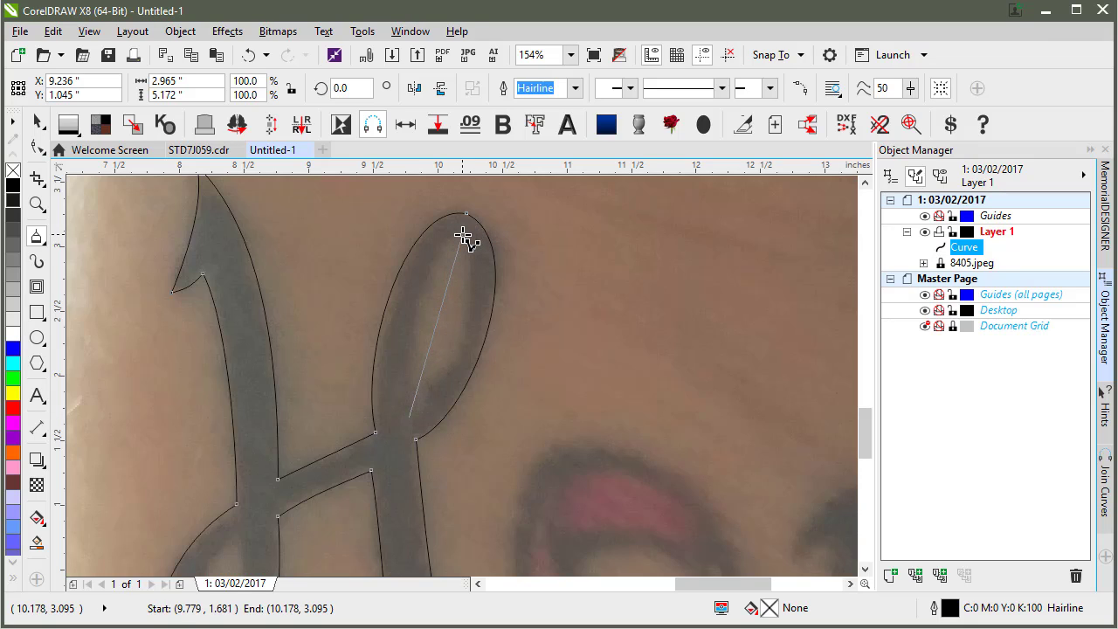
{"action": "mouse_move", "coordinate": [459, 242]}
{"action": "left_mouse_down"}
{"action": "mouse_move", "coordinate": [407, 362]}
{"action": "mouse_move", "coordinate": [417, 425]}
{"action": "mouse_move", "coordinate": [402, 402]}
{"action": "mouse_move", "coordinate": [408, 419]}
{"action": "left_mouse_up"}
{"action": "left_click", "coordinate": [408, 418]}
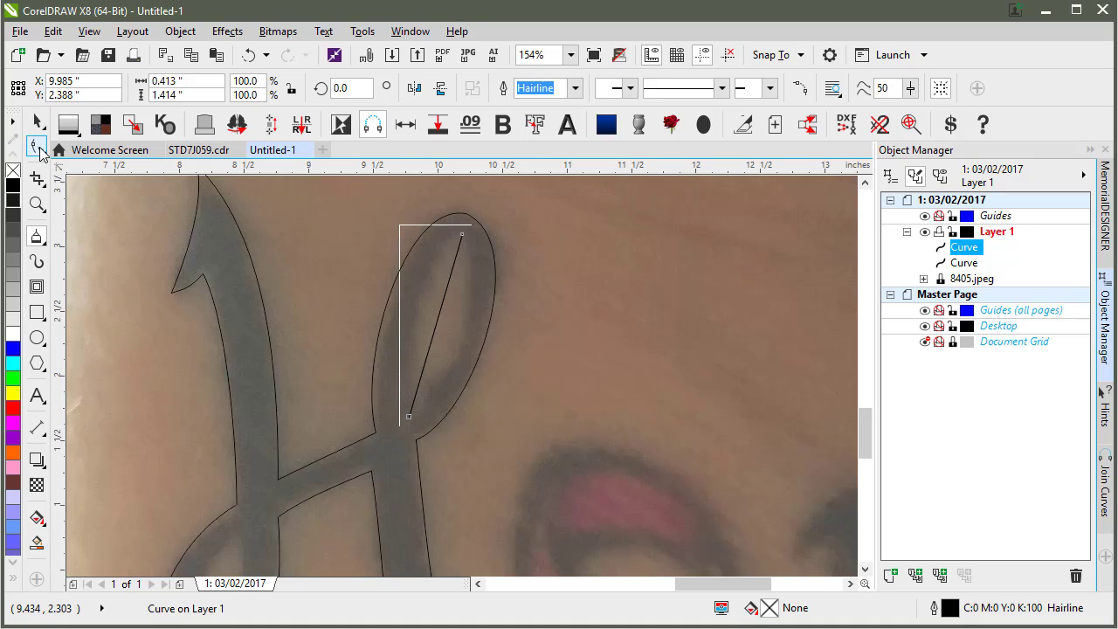
- Convert the upper loop's inner outline to curves and bow both sides outward to fit the opening
{"action": "left_click", "coordinate": [37, 146]}
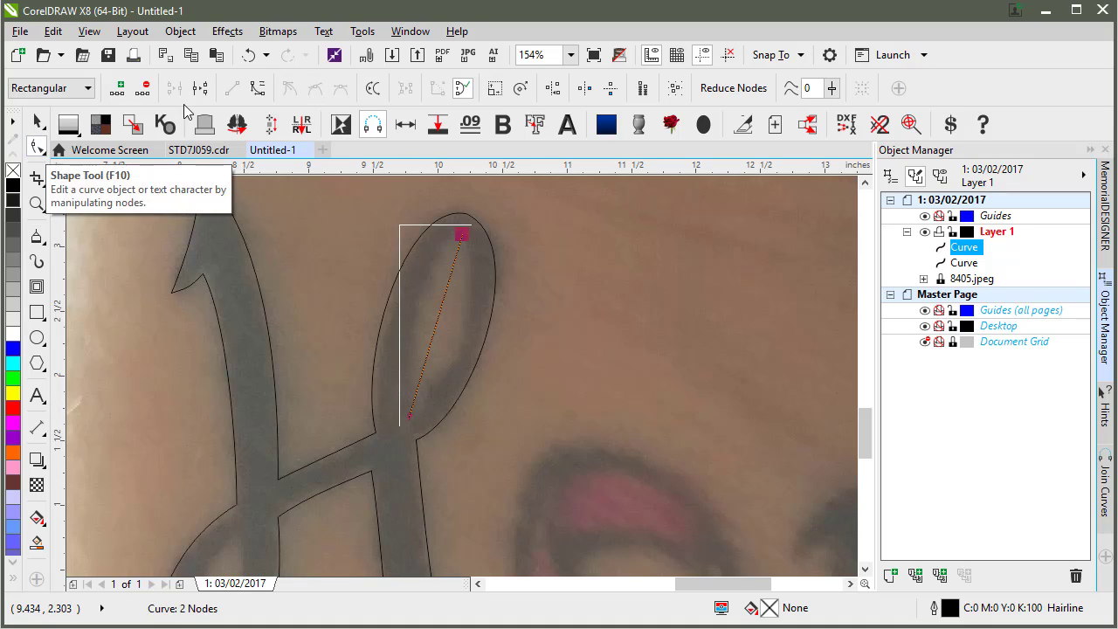
{"action": "left_click", "coordinate": [257, 89]}
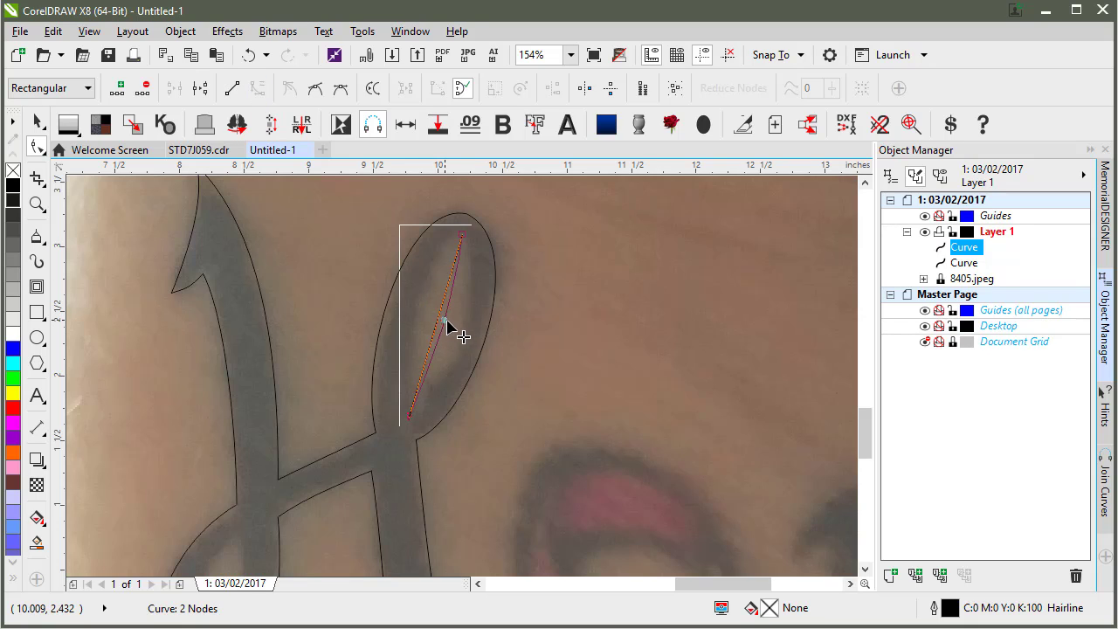
{"action": "left_click_drag", "start_coordinate": [449, 325], "coordinate": [424, 309]}
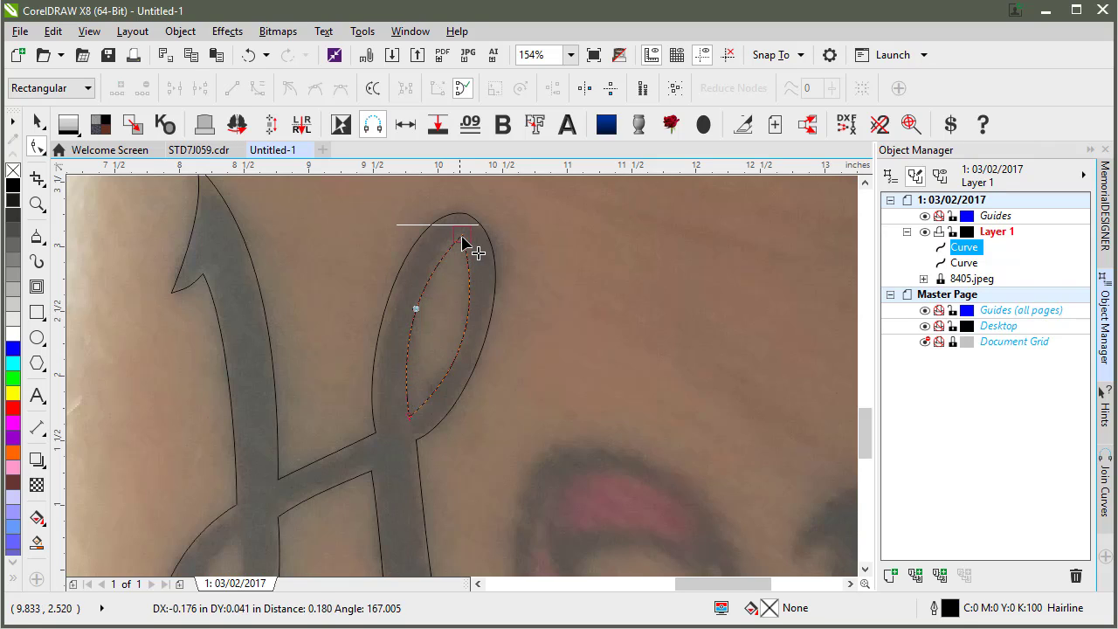
{"action": "left_click_drag", "start_coordinate": [462, 235], "coordinate": [460, 236]}
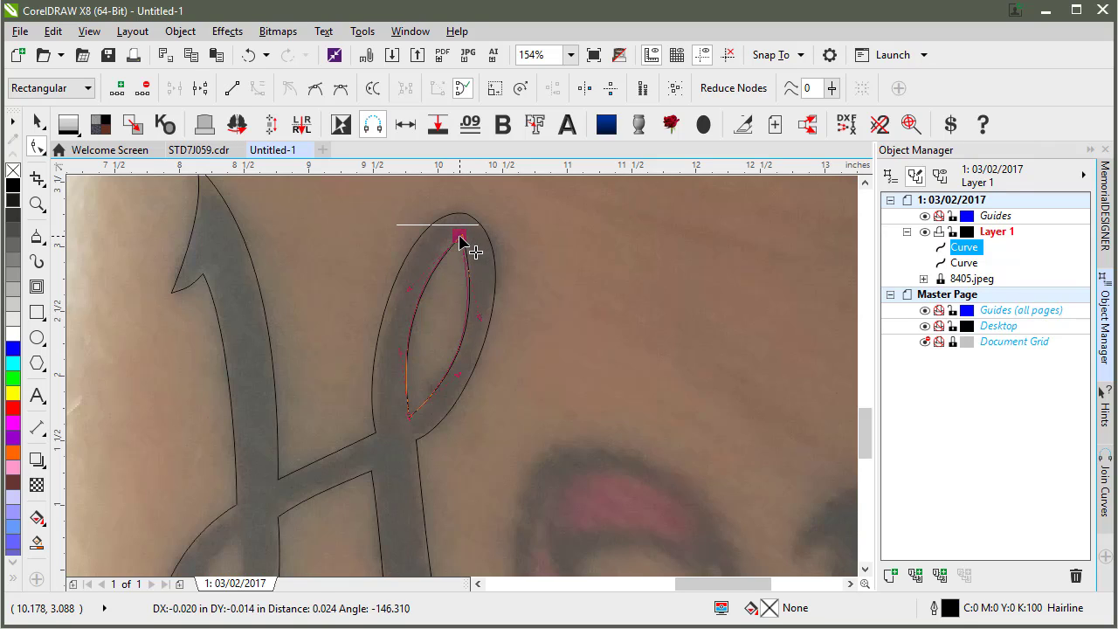
{"action": "left_click_drag", "start_coordinate": [486, 320], "coordinate": [457, 390]}
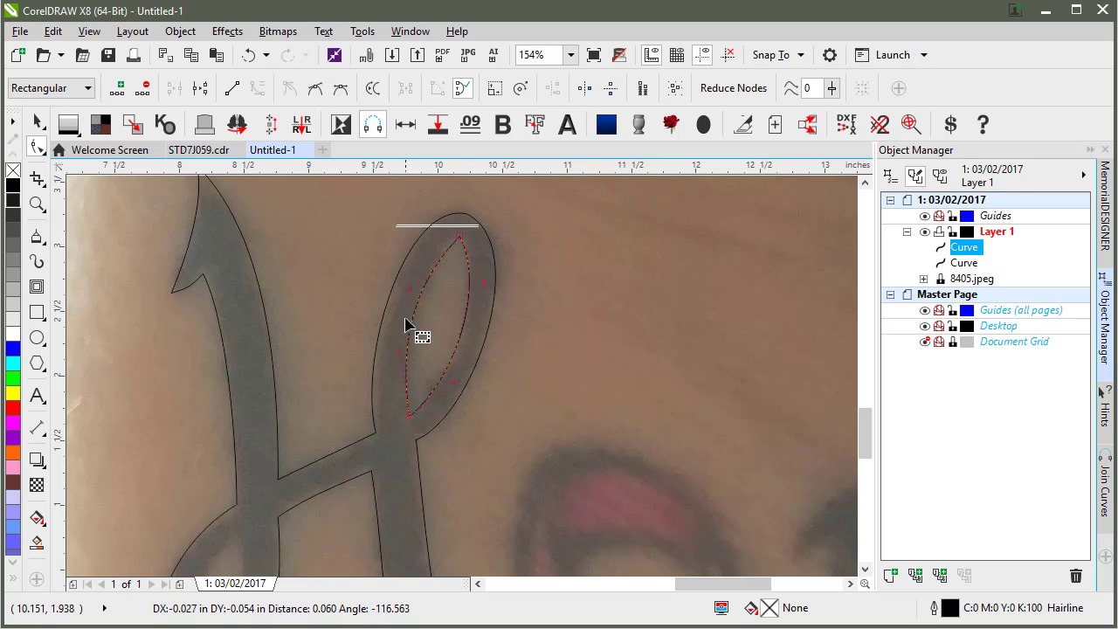
{"action": "left_click_drag", "start_coordinate": [424, 242], "coordinate": [432, 346]}
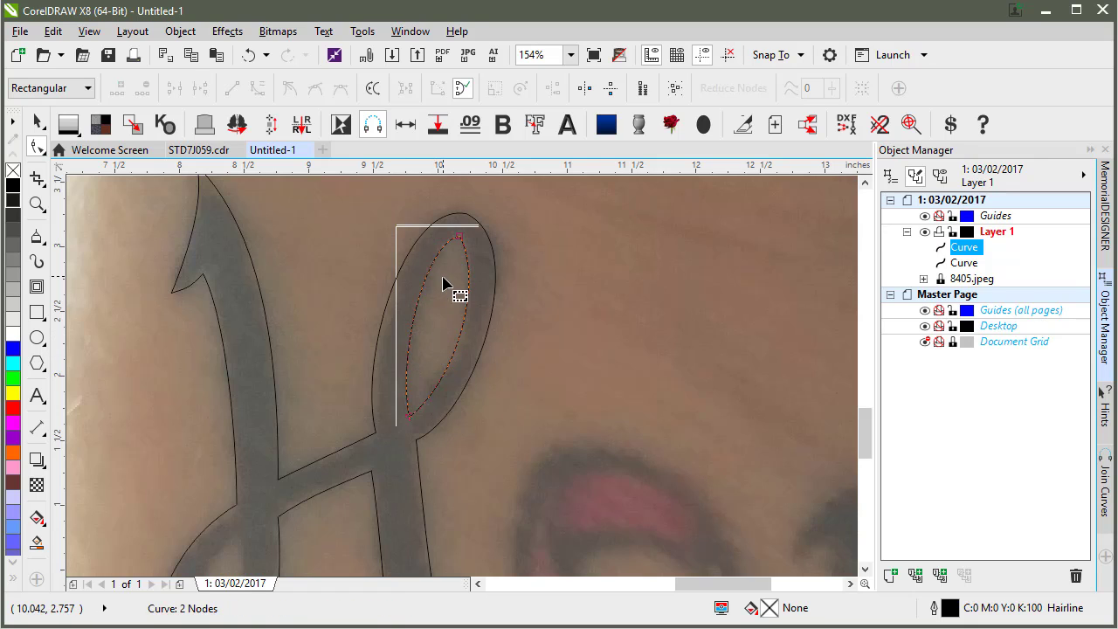
- Draw a closed two-node straight outline between the top and bottom of the lower loop's inner opening with the Pen tool
{"action": "scroll", "coordinate": [460, 374], "scroll_direction": "down", "scroll_amount": 5}
{"action": "scroll", "coordinate": [415, 461], "scroll_direction": "up", "scroll_amount": 4}
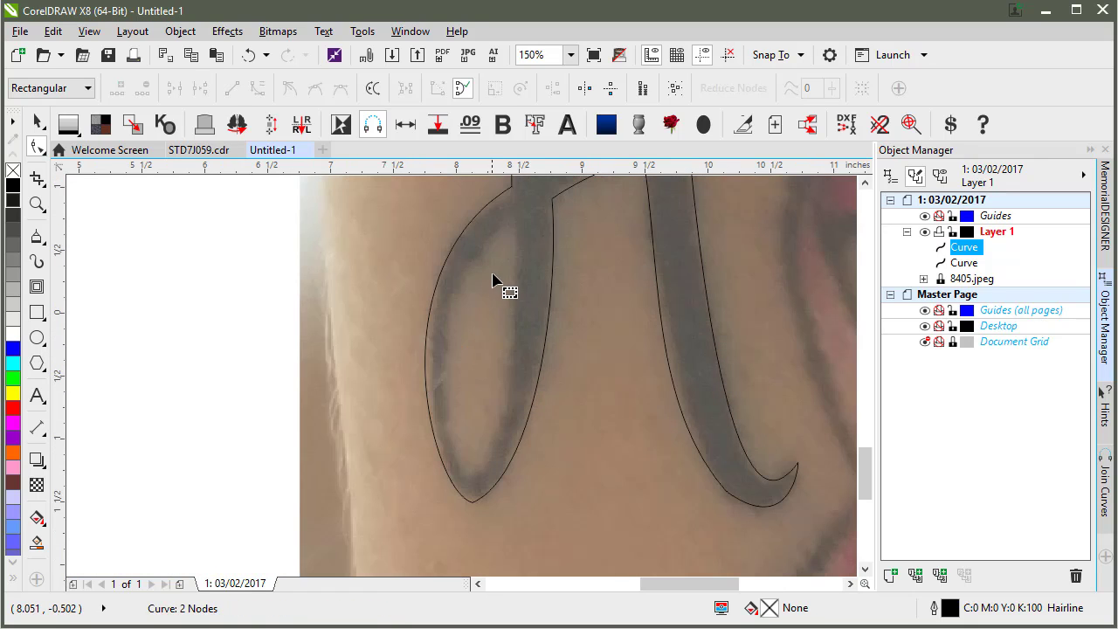
{"action": "left_click", "coordinate": [39, 237]}
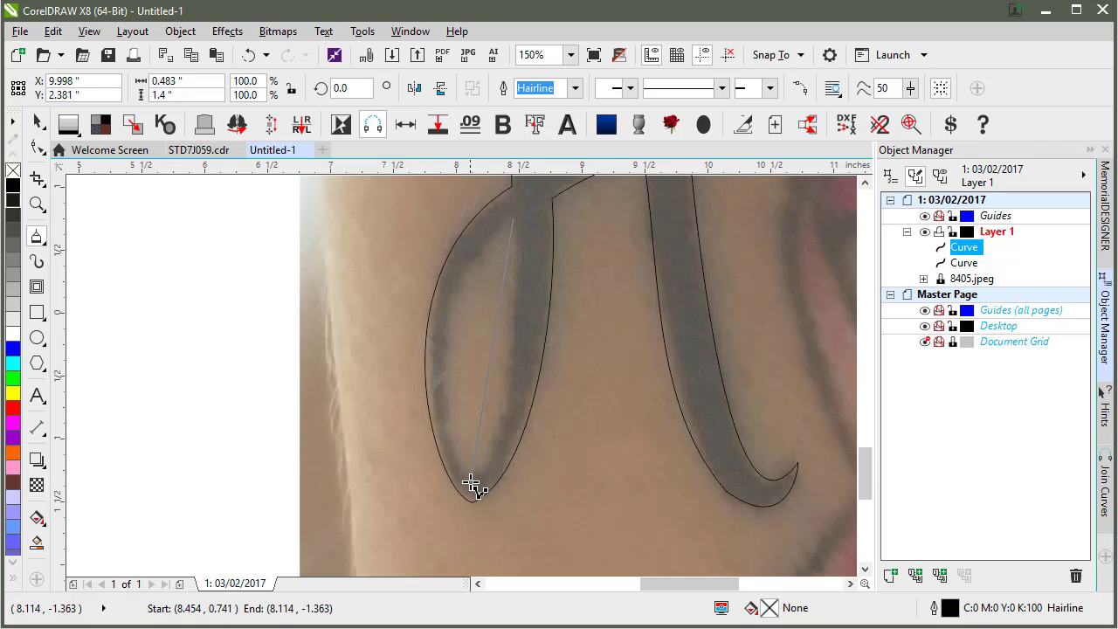
{"action": "left_click", "coordinate": [513, 223]}
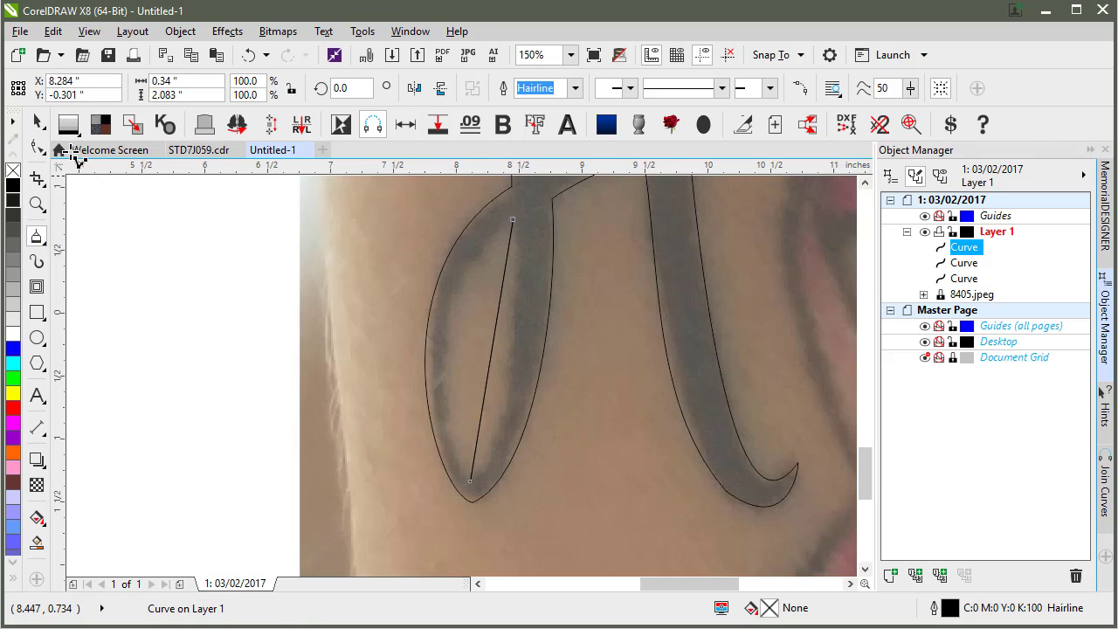
- Convert the lower loop's inner outline to curves and bow its two sides outward toward the opening's edges
{"action": "left_click", "coordinate": [36, 149]}
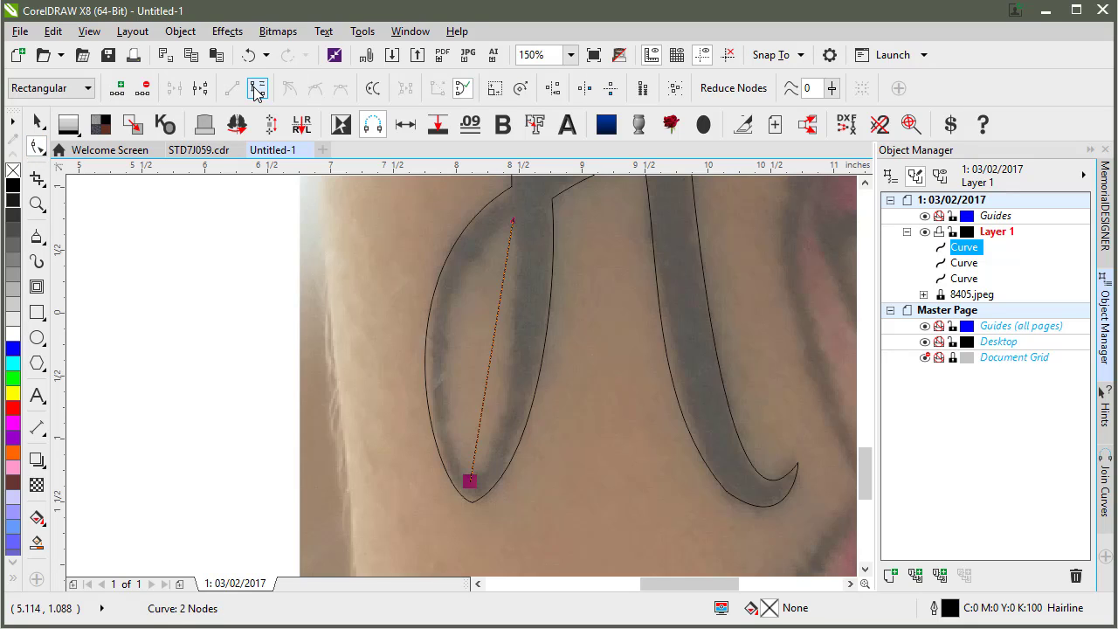
{"action": "left_click", "coordinate": [504, 345]}
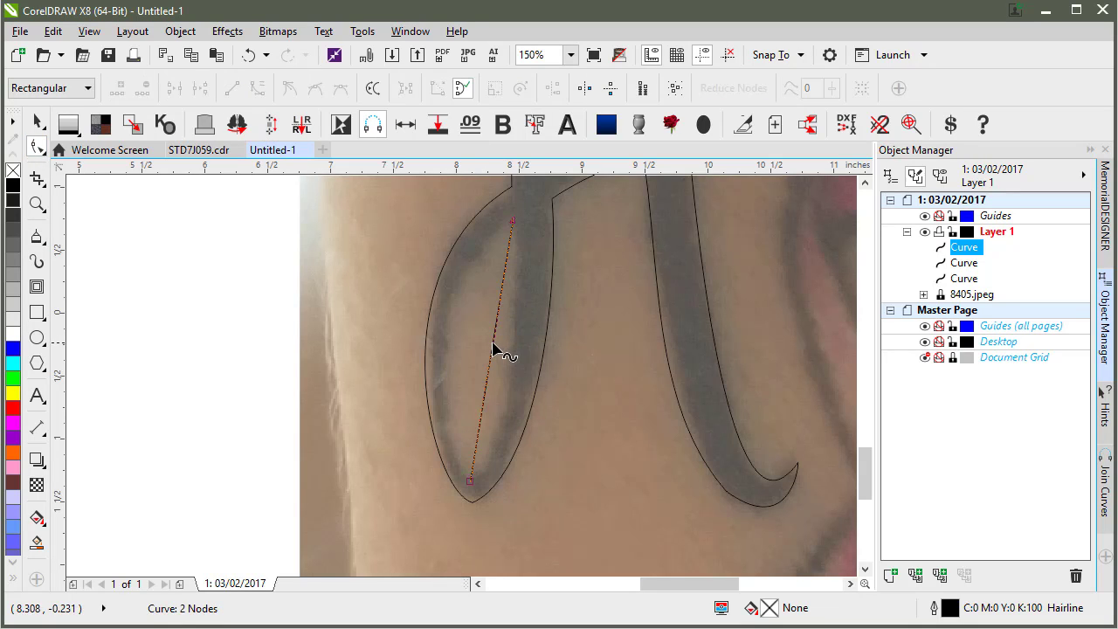
{"action": "left_click_drag", "start_coordinate": [494, 348], "coordinate": [449, 331]}
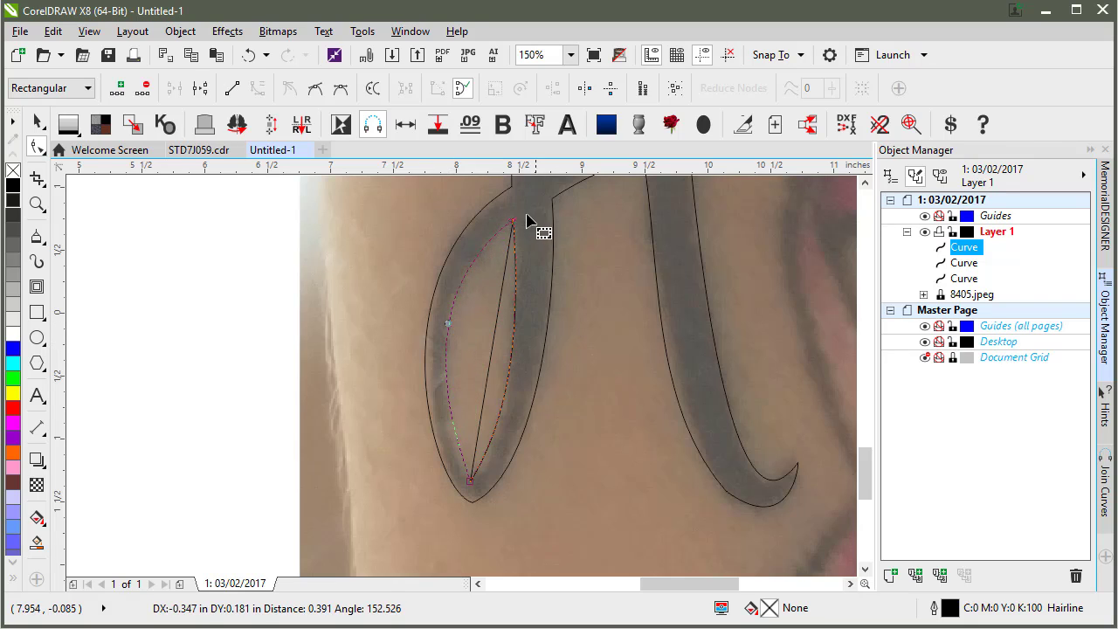
- Refine the lower loop's inner outline by nudging its end nodes and adjusting their handles to follow the opening, and deselect it
{"action": "left_click", "coordinate": [471, 480]}
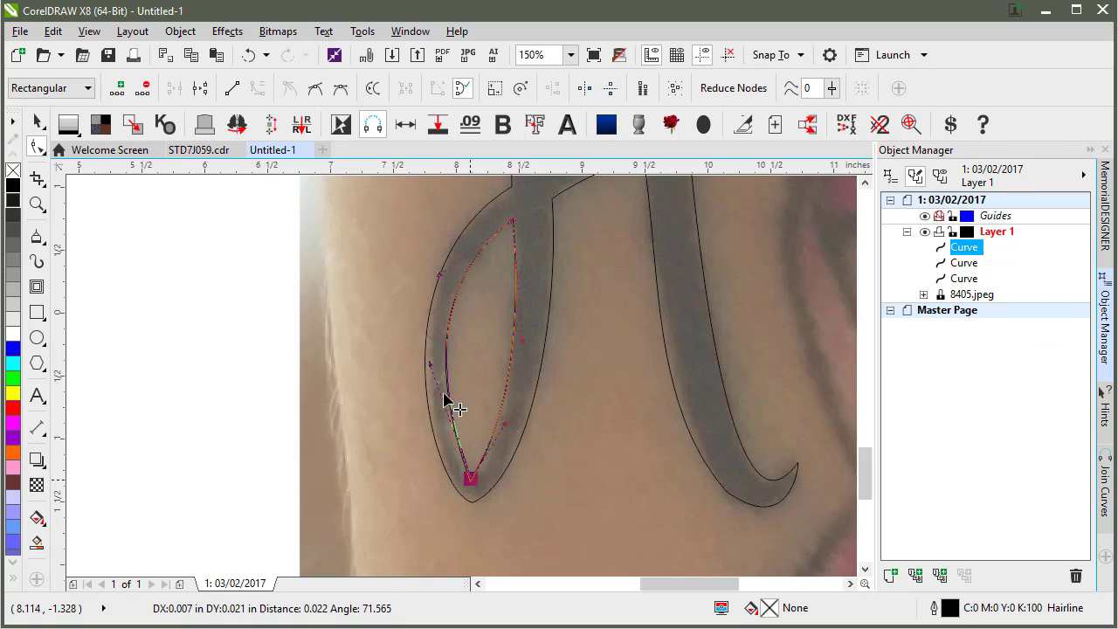
{"action": "left_click_drag", "start_coordinate": [429, 375], "coordinate": [447, 461]}
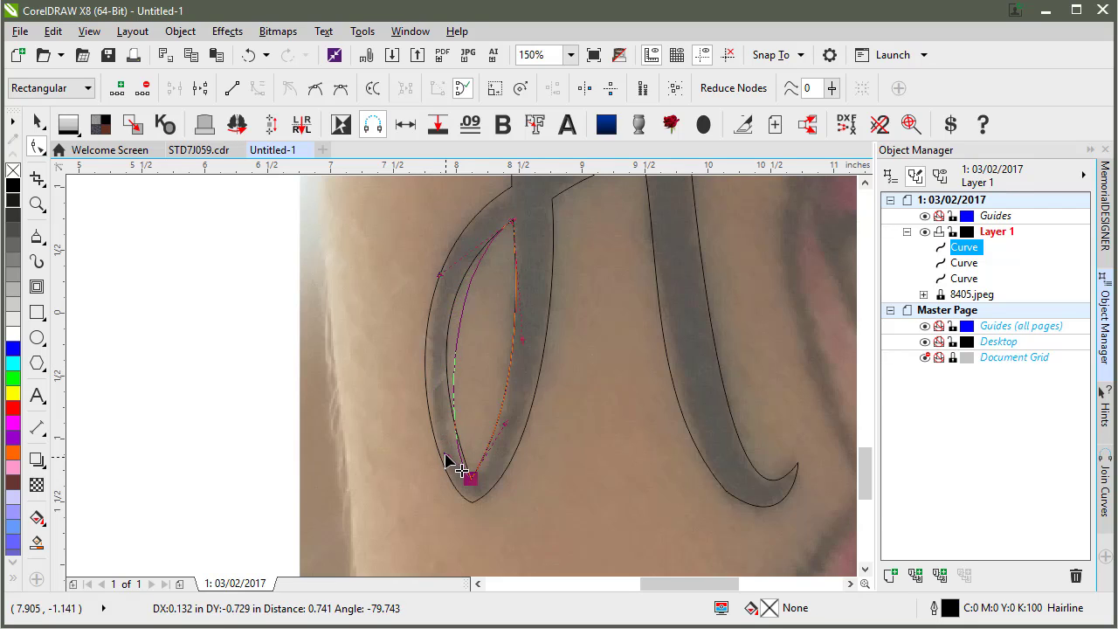
{"action": "mouse_move", "coordinate": [439, 268]}
{"action": "left_mouse_down"}
{"action": "mouse_move", "coordinate": [434, 252]}
{"action": "mouse_move", "coordinate": [437, 289]}
{"action": "left_mouse_up"}
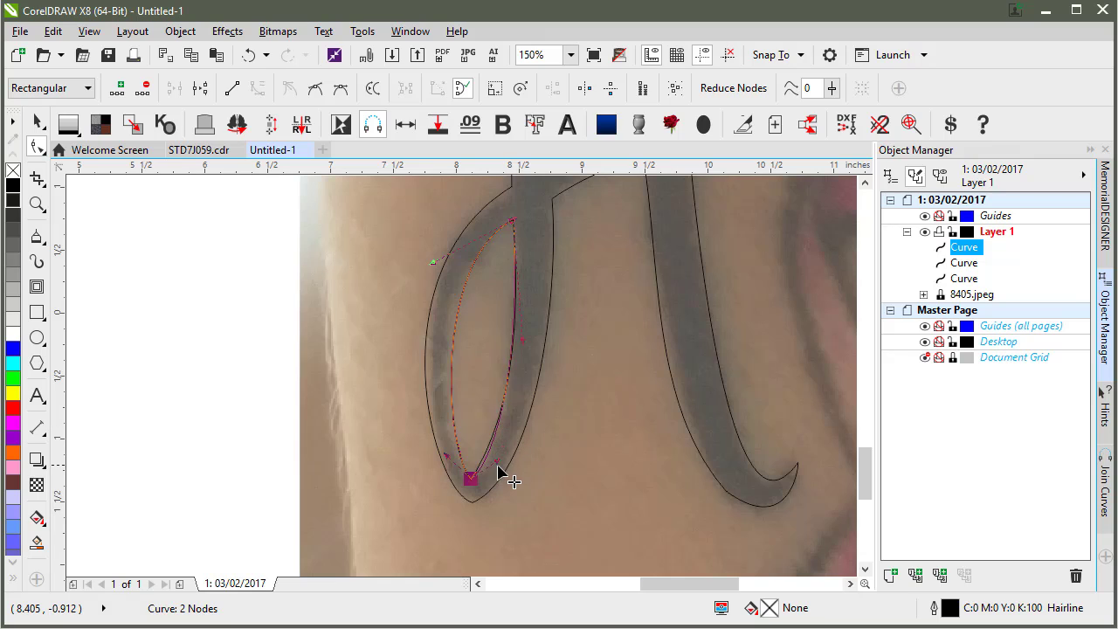
{"action": "left_click_drag", "start_coordinate": [522, 341], "coordinate": [528, 316]}
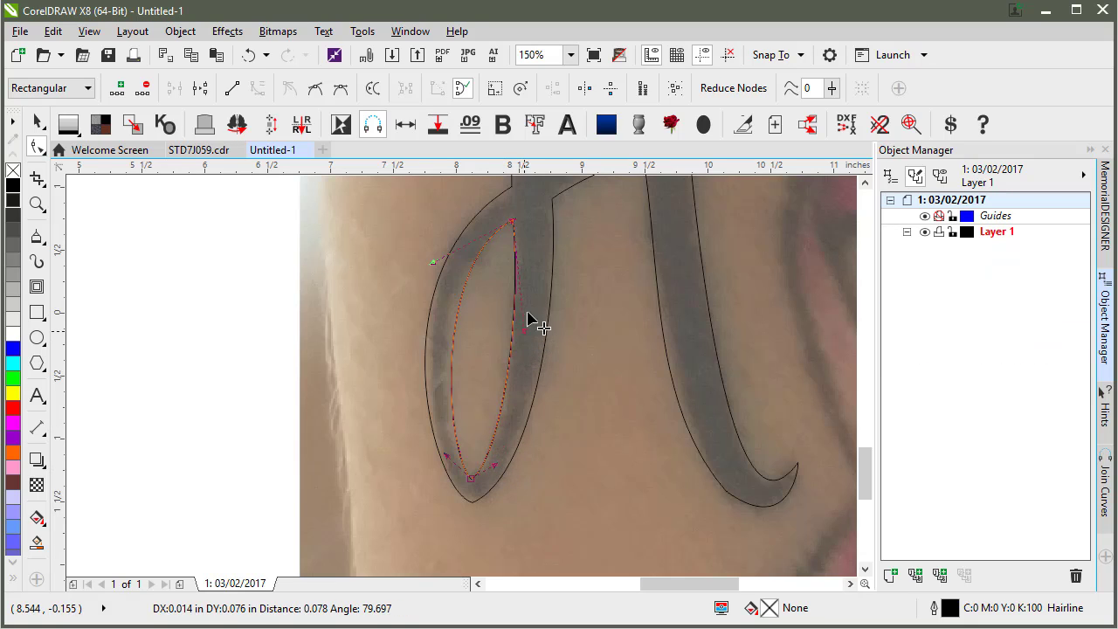
{"action": "left_click_drag", "start_coordinate": [515, 229], "coordinate": [516, 225]}
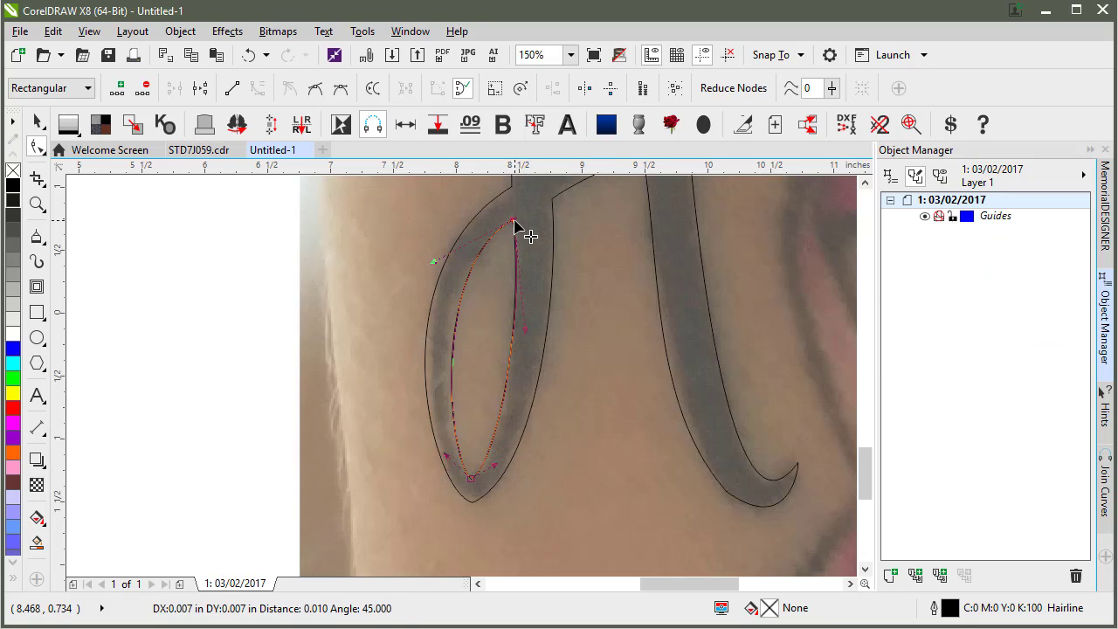
{"action": "left_click", "coordinate": [36, 122]}
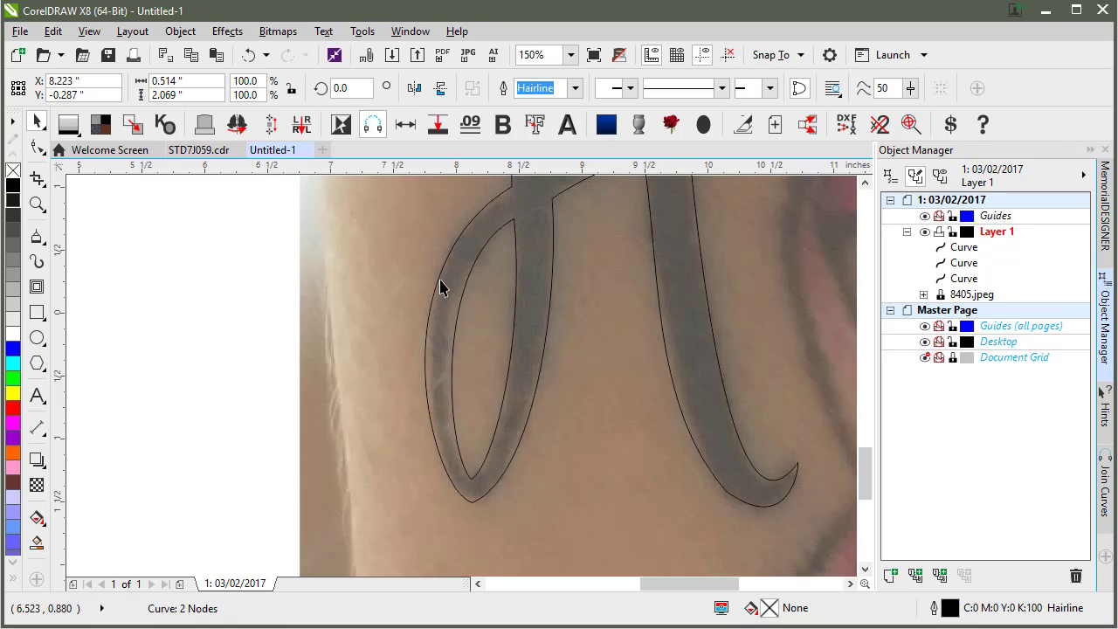
{"action": "left_click", "coordinate": [534, 274]}
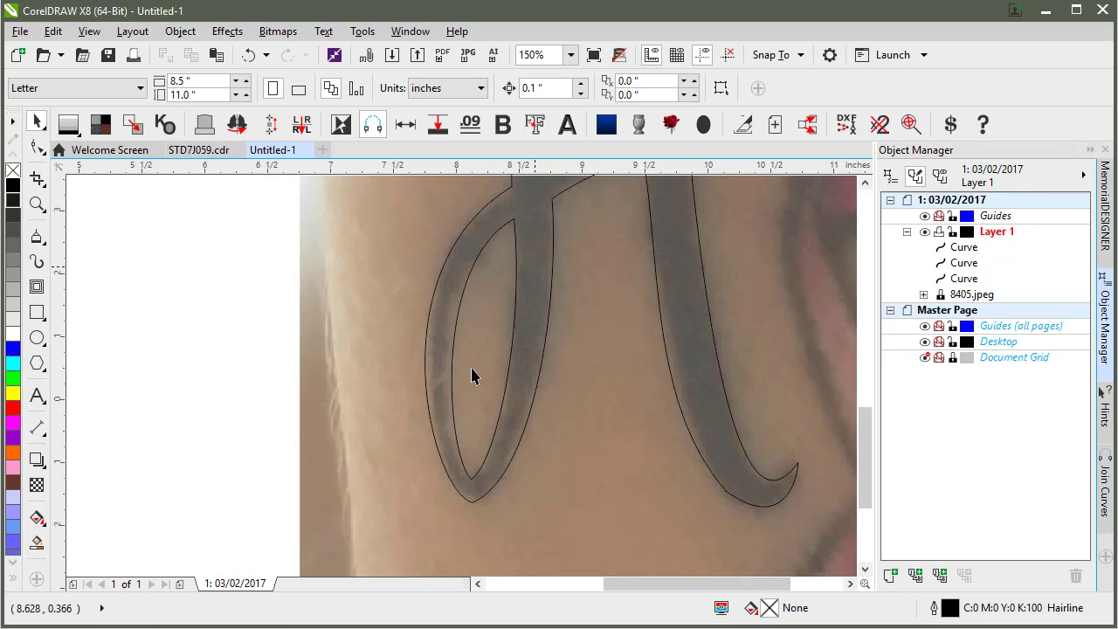
- Combine the H's outer outline and its two inner loop outlines into a single curve
{"action": "scroll", "coordinate": [471, 375], "scroll_direction": "down", "scroll_amount": 2}
{"action": "scroll", "coordinate": [459, 373], "scroll_direction": "down", "scroll_amount": 4}
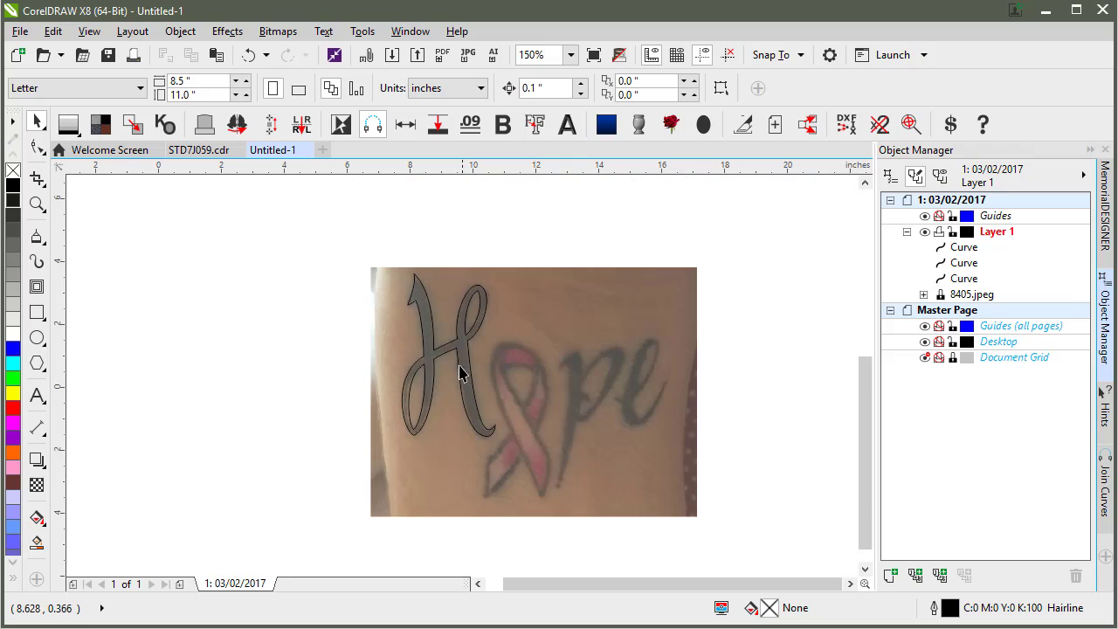
{"action": "left_click_drag", "start_coordinate": [347, 242], "coordinate": [511, 471]}
{"action": "left_click", "coordinate": [238, 190]}
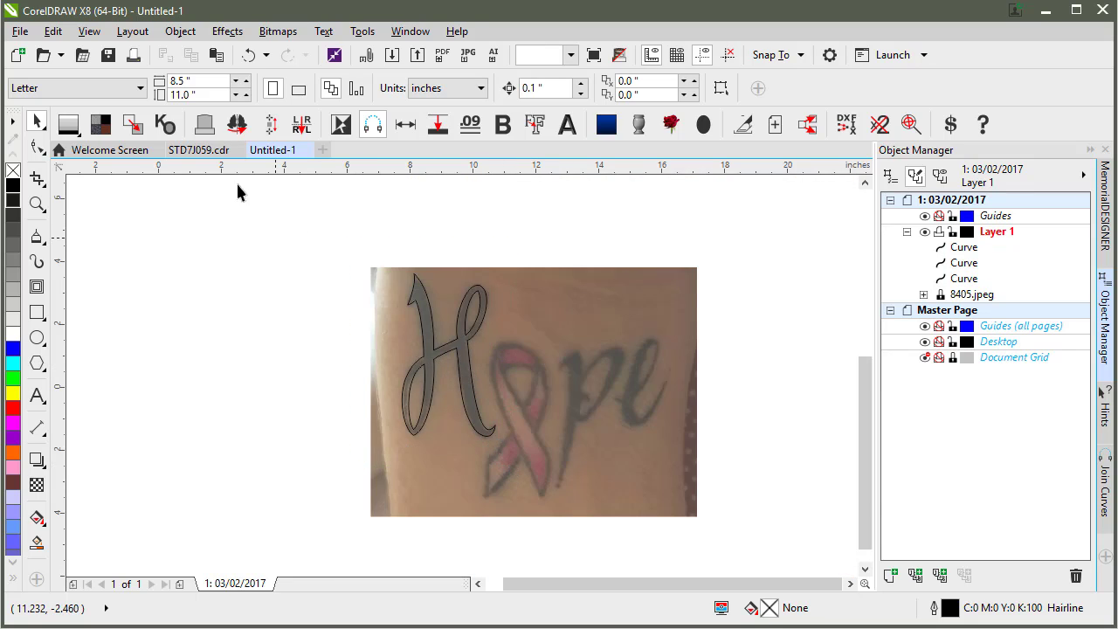
{"action": "key", "text": "ctrl+a"}
{"action": "left_click", "coordinate": [388, 284]}
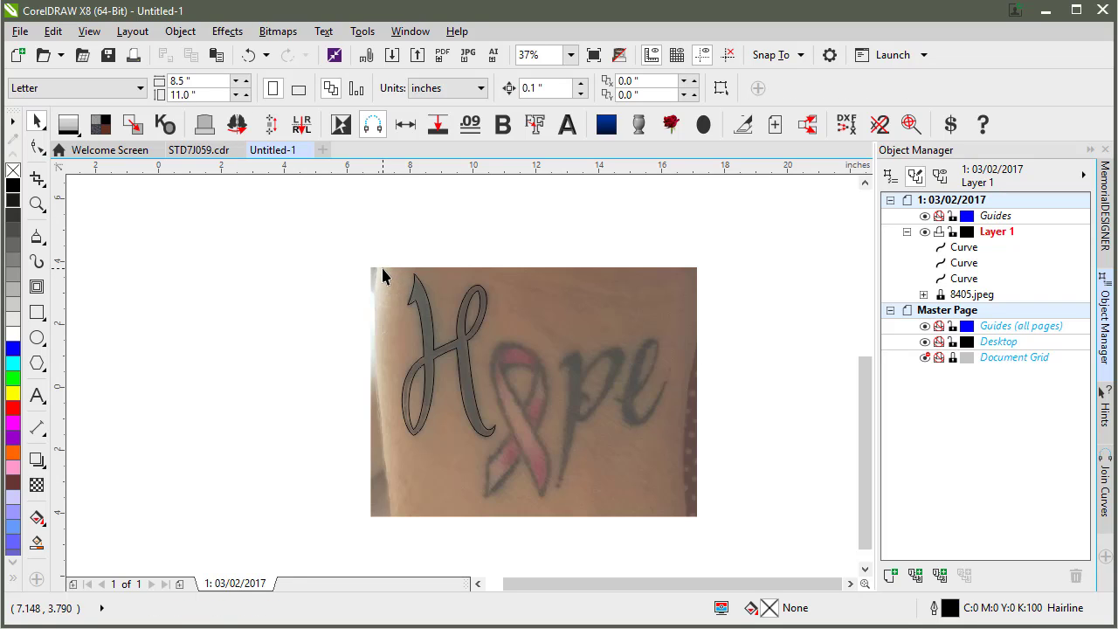
{"action": "left_click_drag", "start_coordinate": [344, 221], "coordinate": [518, 477]}
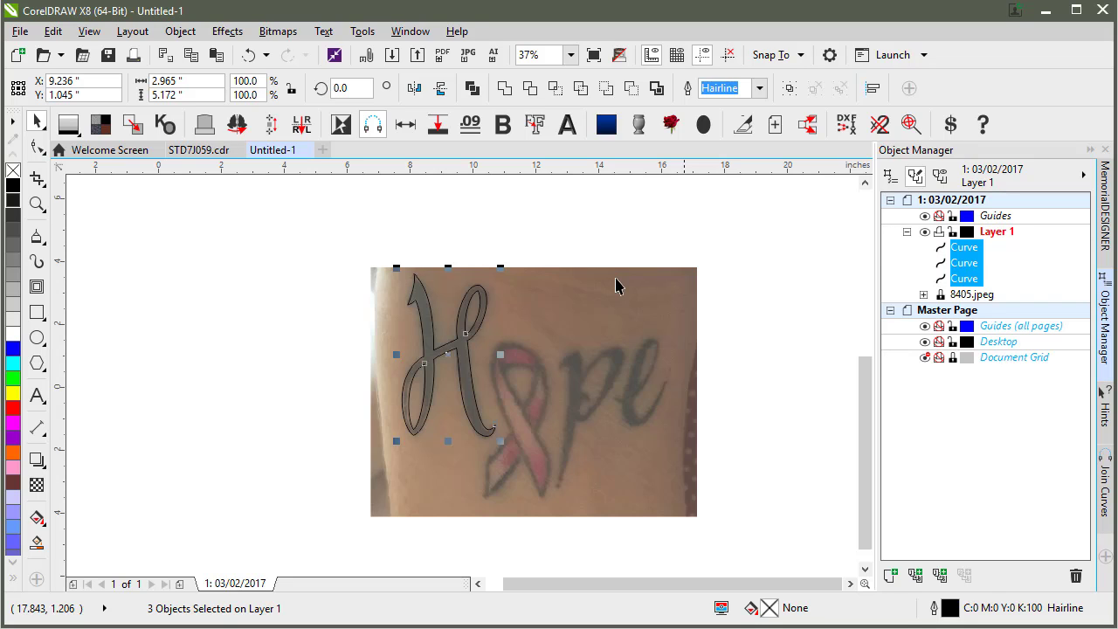
{"action": "left_click", "coordinate": [472, 90]}
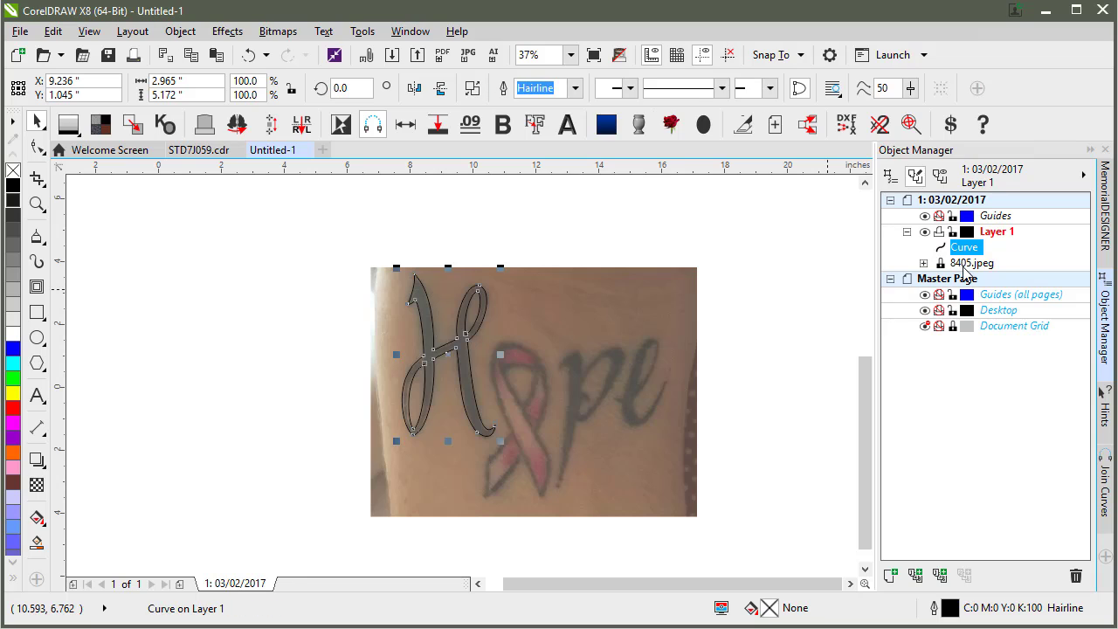
- Fill the combined H with black
{"action": "left_click", "coordinate": [13, 187]}
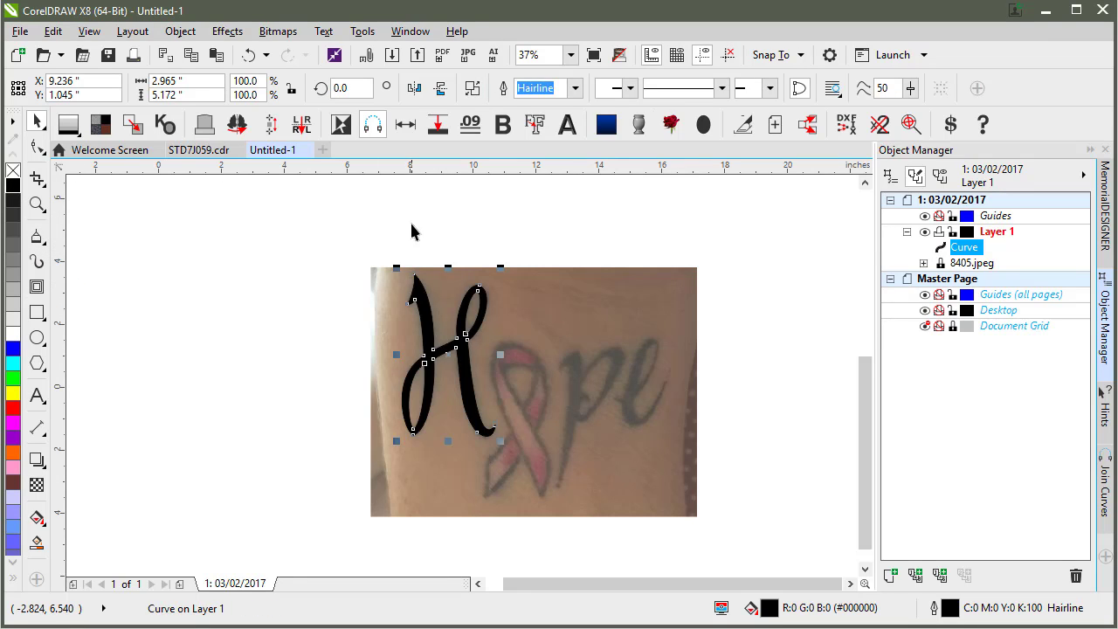
{"action": "left_click", "coordinate": [441, 319]}
{"action": "left_click", "coordinate": [427, 336]}
{"action": "left_click", "coordinate": [481, 233]}
{"action": "left_click", "coordinate": [463, 316]}
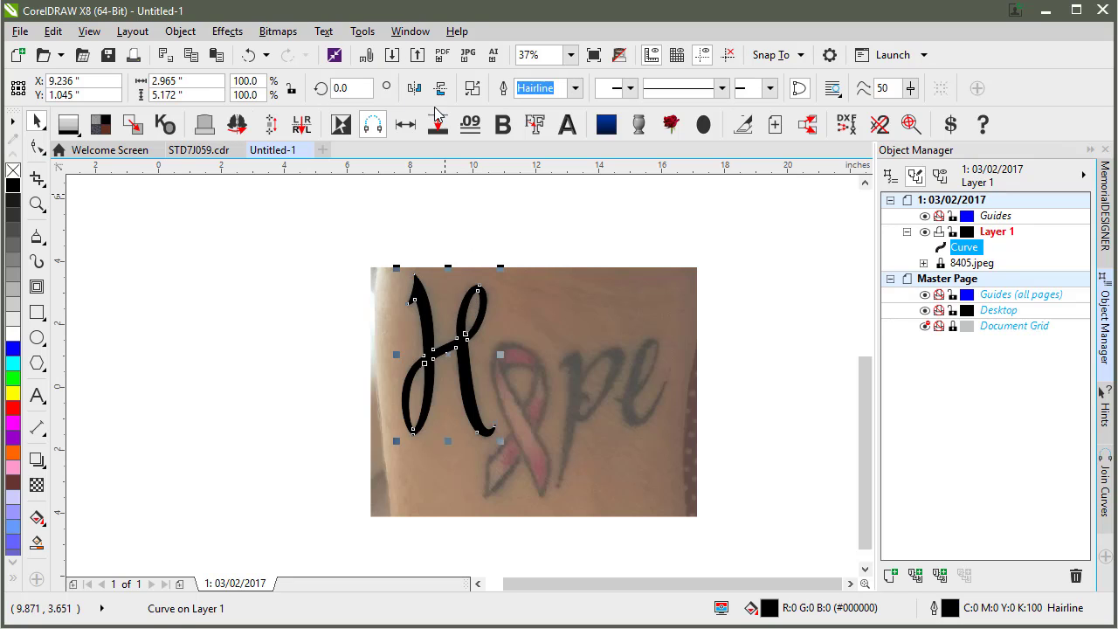
- Break the combined H apart into its separate curves
{"action": "left_click", "coordinate": [472, 89]}
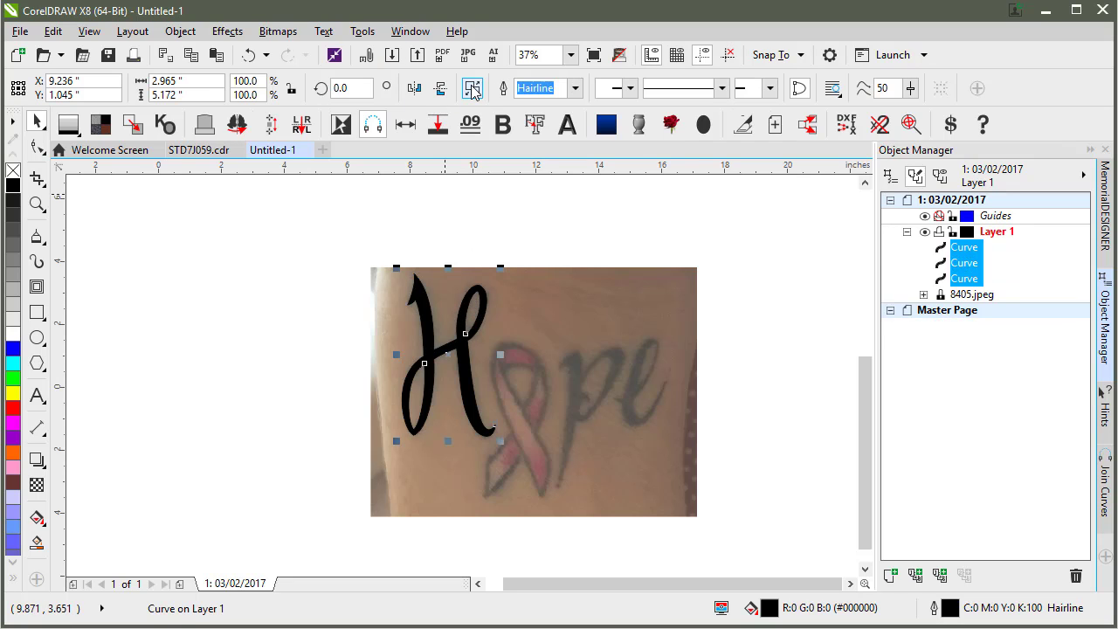
{"action": "left_click", "coordinate": [500, 201]}
{"action": "left_click", "coordinate": [452, 347]}
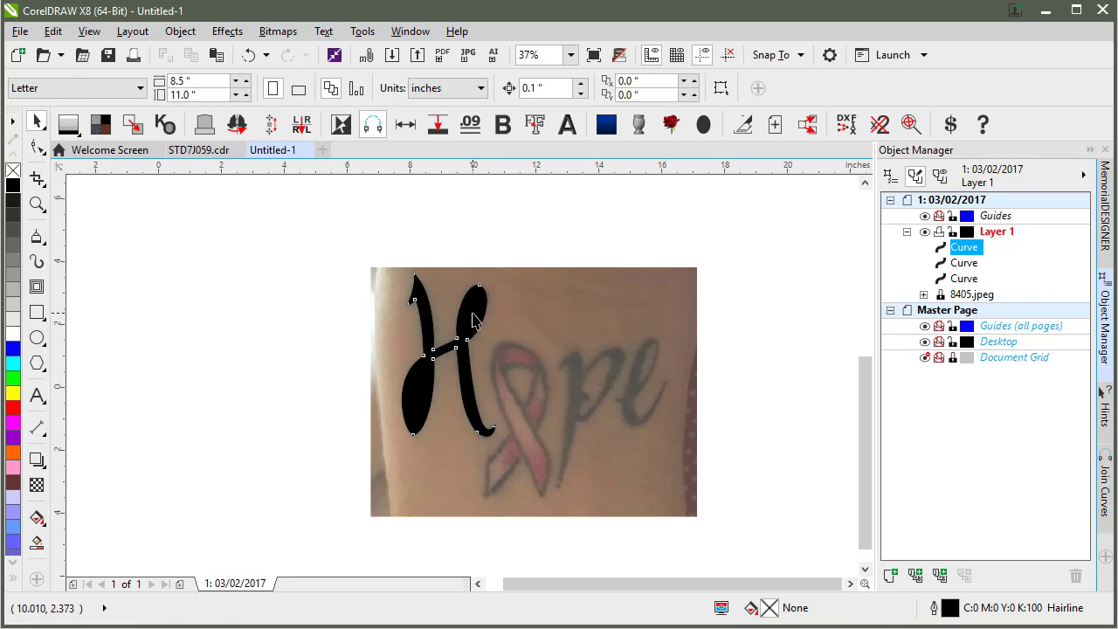
- Fill the upper loop's inner shape with grey (#999999) and move it above the H outline in the stacking order
{"action": "left_click", "coordinate": [965, 263]}
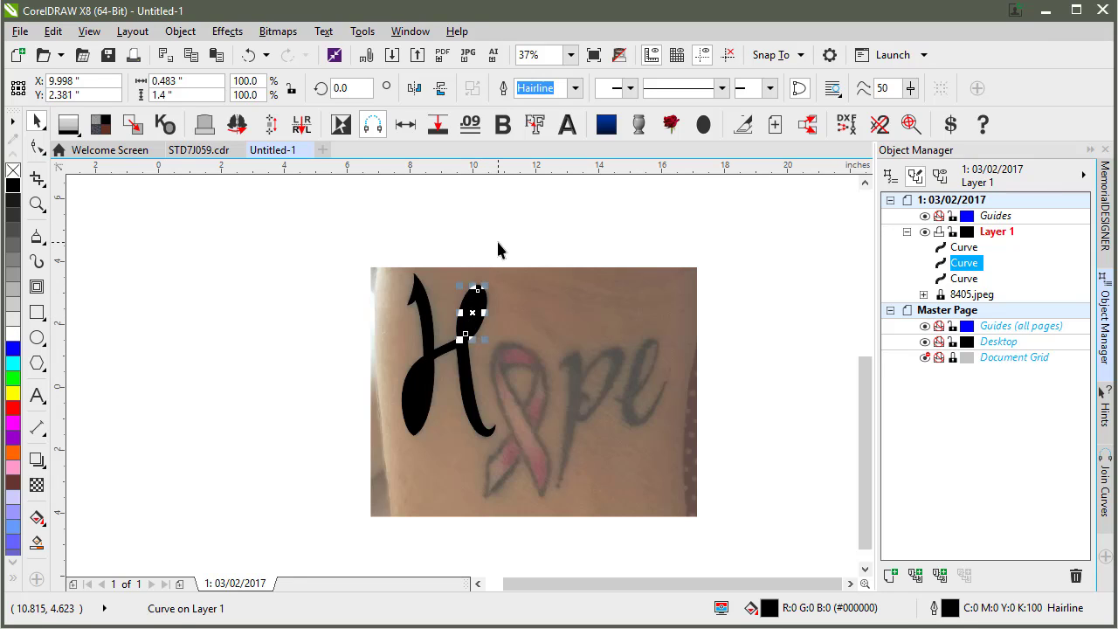
{"action": "left_click", "coordinate": [13, 278]}
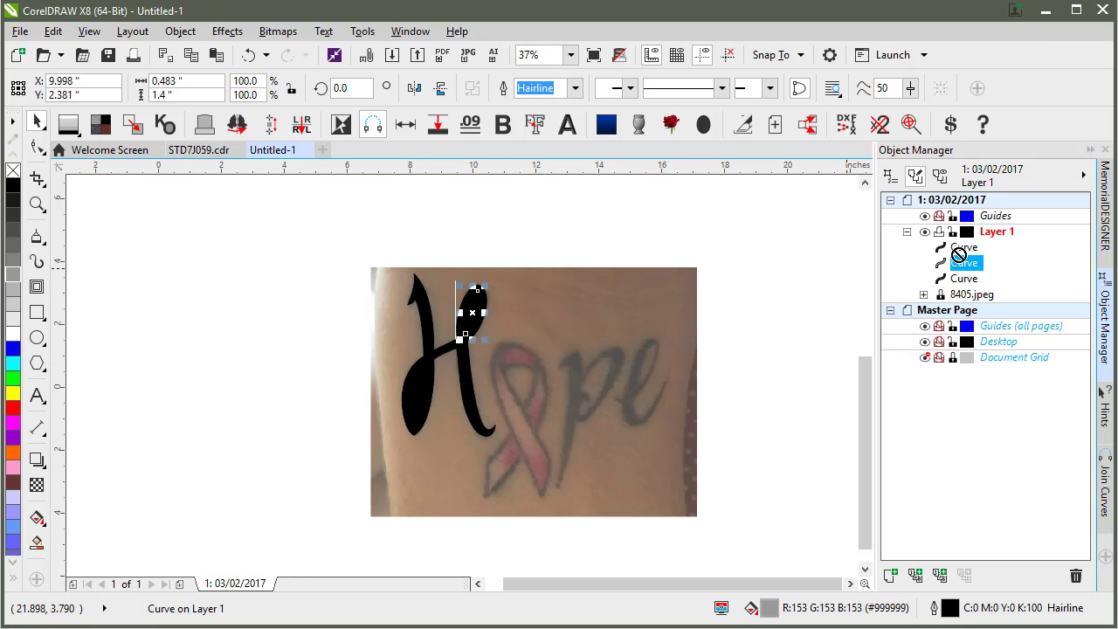
{"action": "left_click_drag", "start_coordinate": [959, 255], "coordinate": [962, 249]}
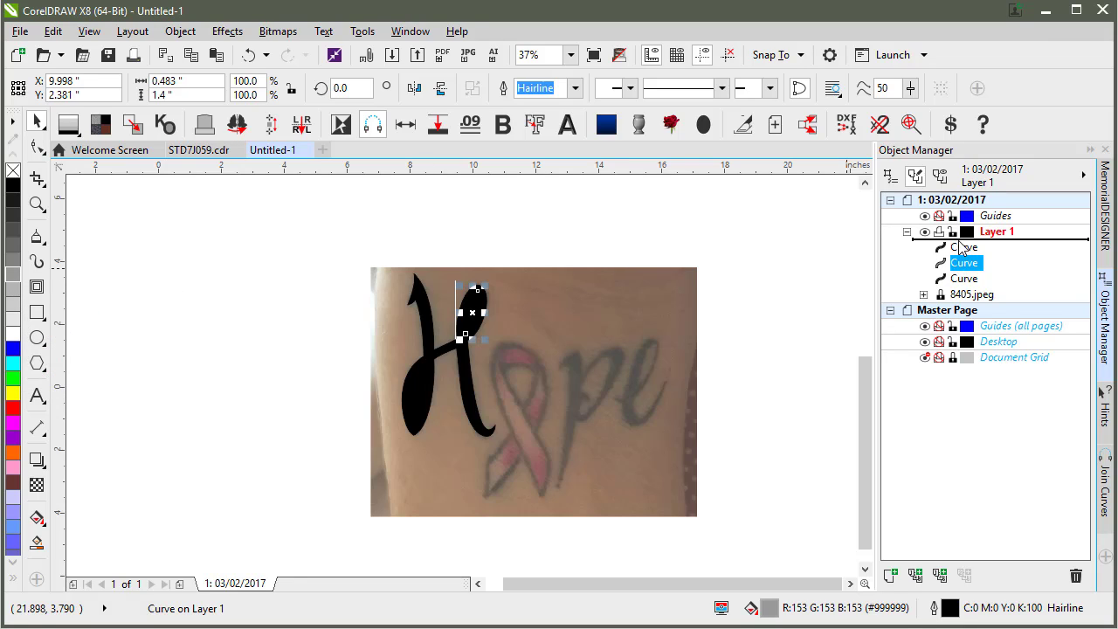
{"action": "left_click", "coordinate": [583, 241]}
{"action": "left_click", "coordinate": [475, 313]}
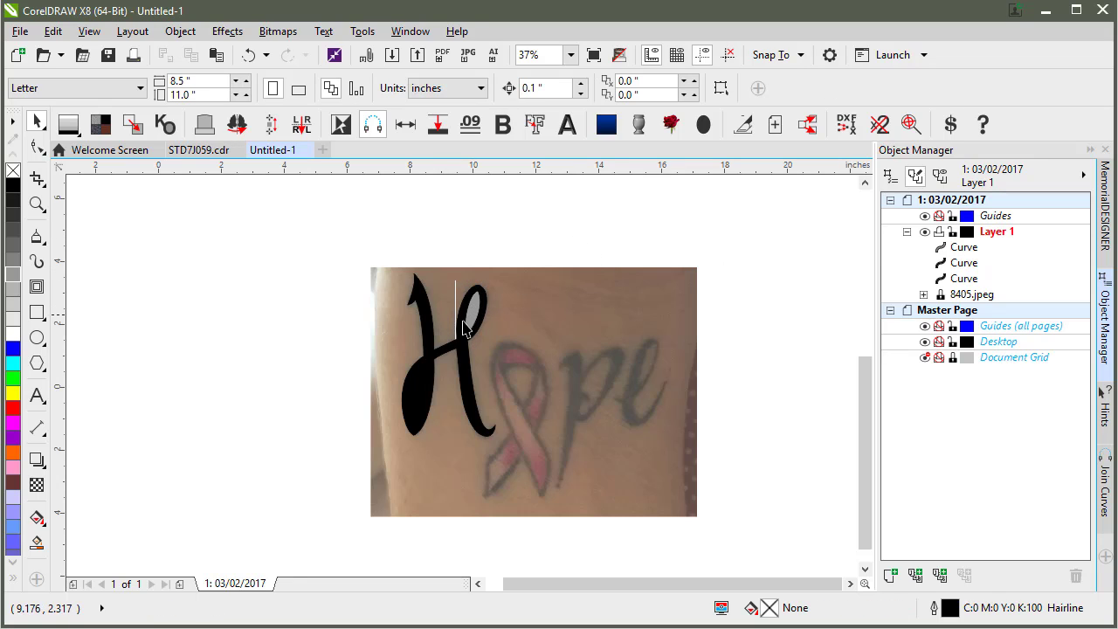
- Recombine the three separate H curves into a single black letter with open loops
{"action": "left_click_drag", "start_coordinate": [321, 255], "coordinate": [528, 469]}
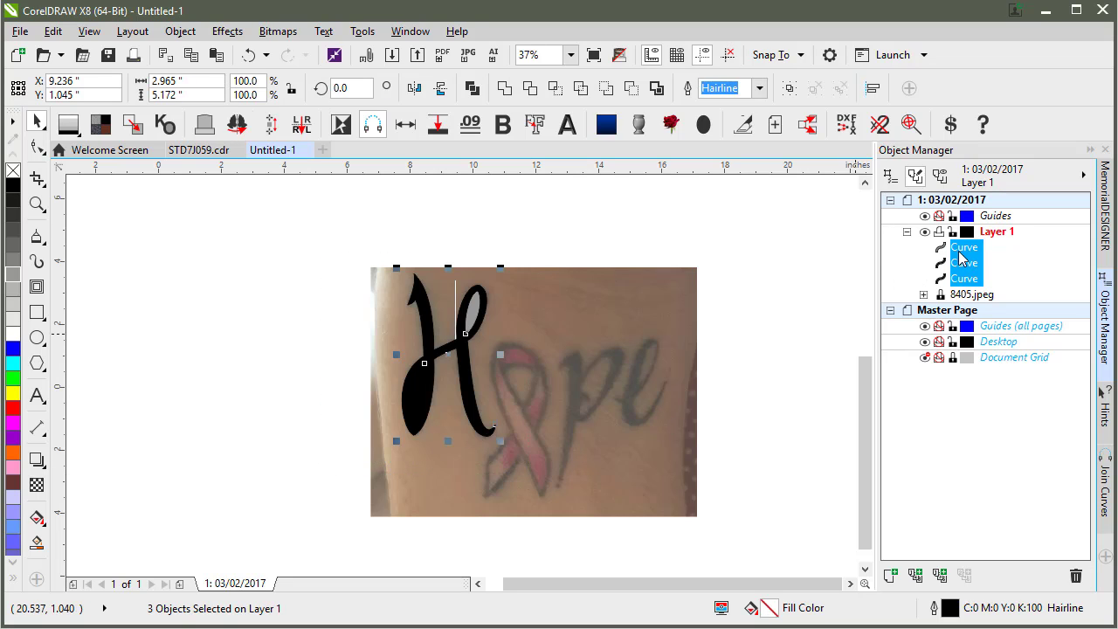
{"action": "left_click", "coordinate": [472, 90]}
{"action": "left_click", "coordinate": [488, 228]}
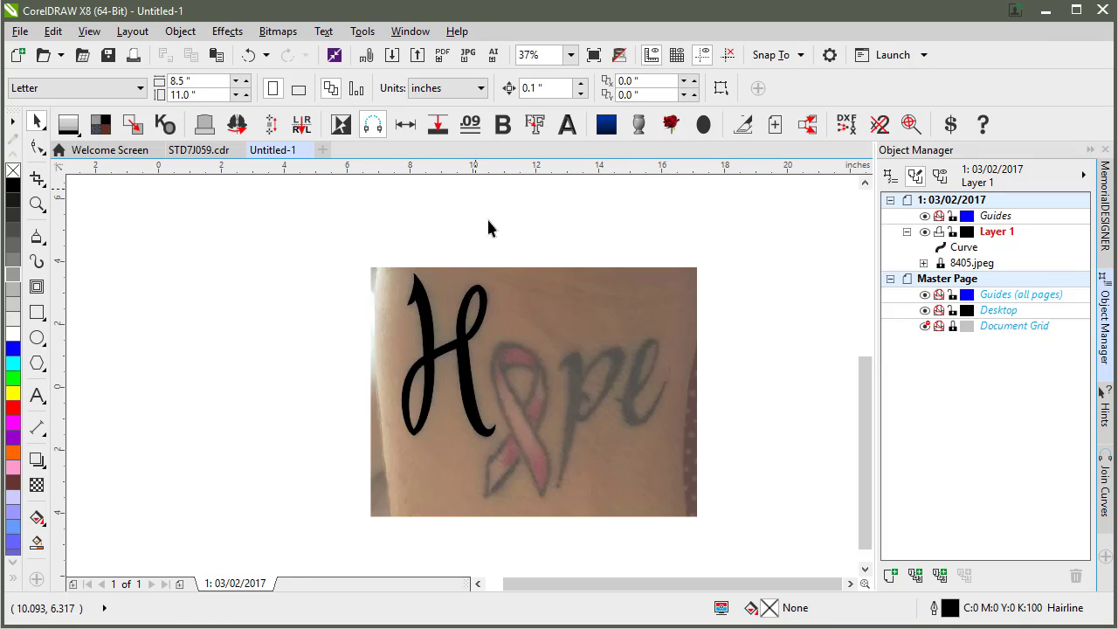
- Move the node joining the crossbar's lower edge to the left stem about 0.014 inches right and up, and adjust its lower handle
{"action": "left_click", "coordinate": [37, 203]}
{"action": "left_click_drag", "start_coordinate": [393, 294], "coordinate": [480, 394]}
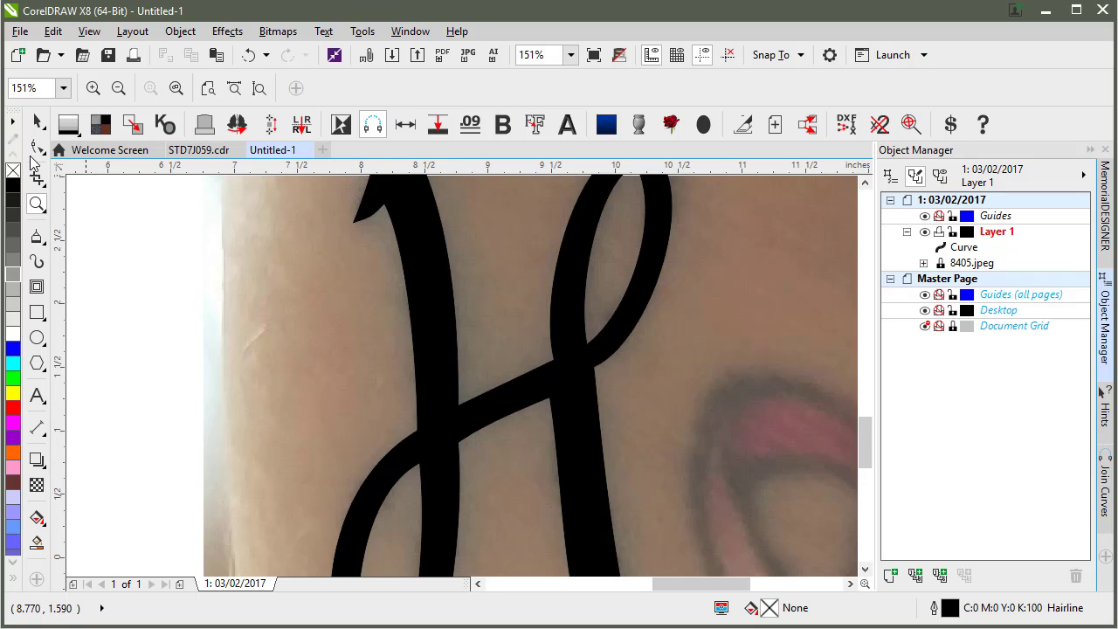
{"action": "key", "text": "F10"}
{"action": "left_click", "coordinate": [457, 407]}
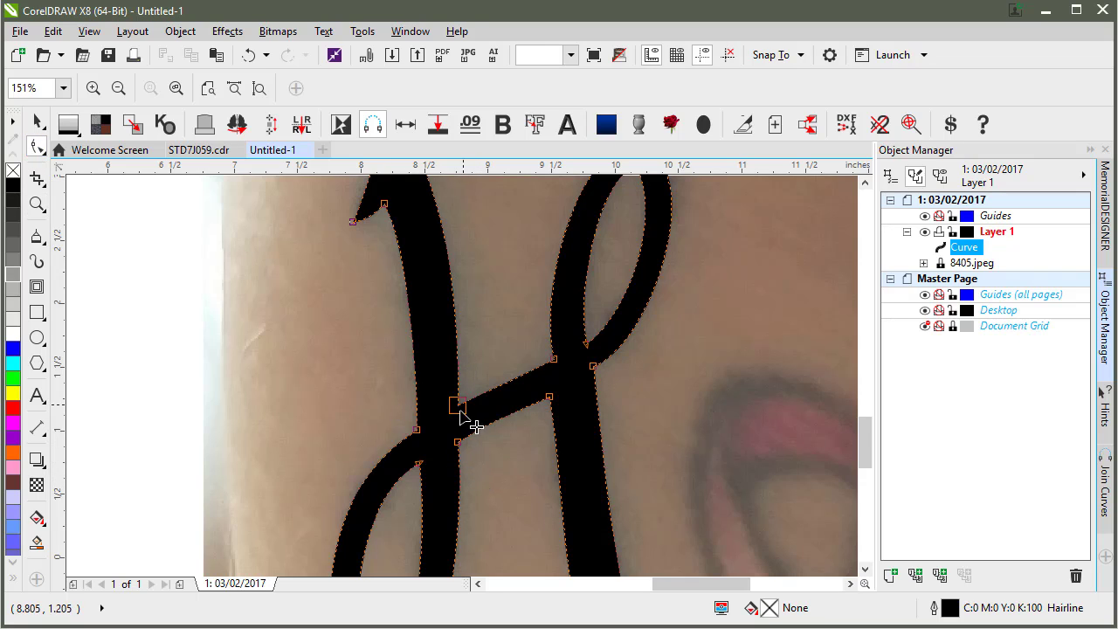
{"action": "left_click", "coordinate": [457, 405]}
{"action": "left_click_drag", "start_coordinate": [457, 406], "coordinate": [460, 443]}
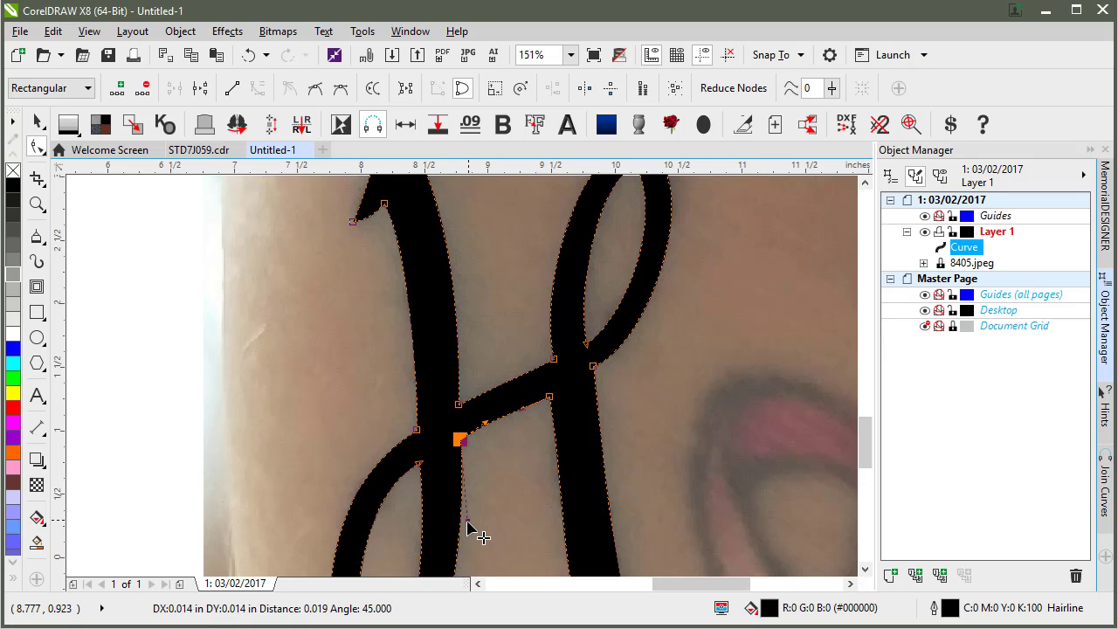
{"action": "left_click_drag", "start_coordinate": [467, 524], "coordinate": [465, 522]}
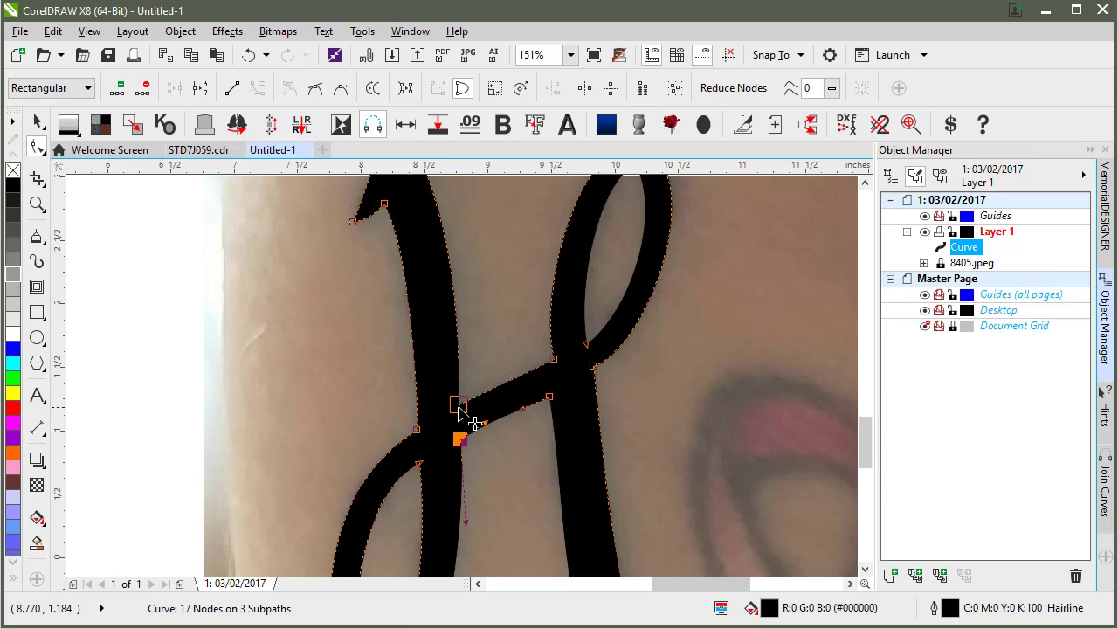
- Move the node joining the crossbar's upper edge to the left stem about 0.014 inches right, and adjust its upper handle
{"action": "left_click_drag", "start_coordinate": [458, 406], "coordinate": [459, 408]}
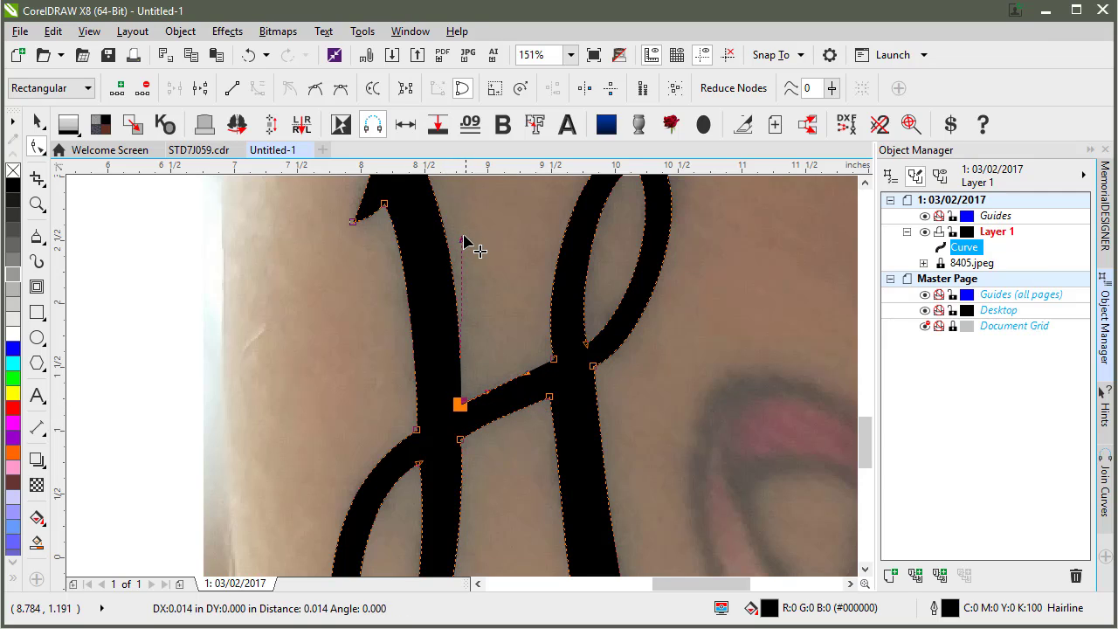
{"action": "left_click_drag", "start_coordinate": [463, 241], "coordinate": [462, 238]}
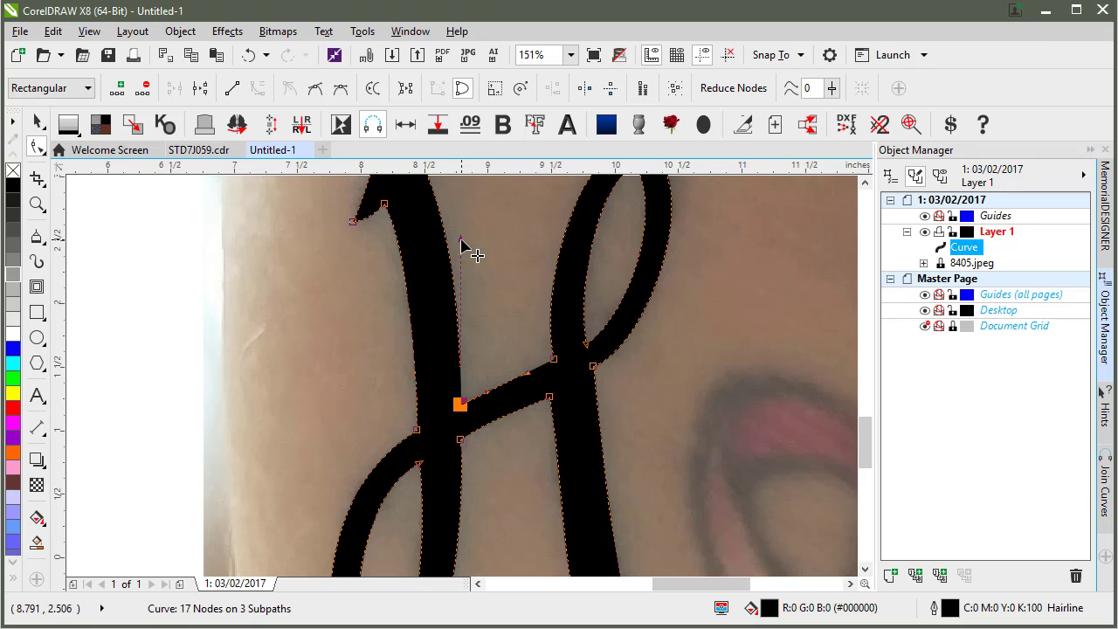
{"action": "left_click", "coordinate": [263, 284]}
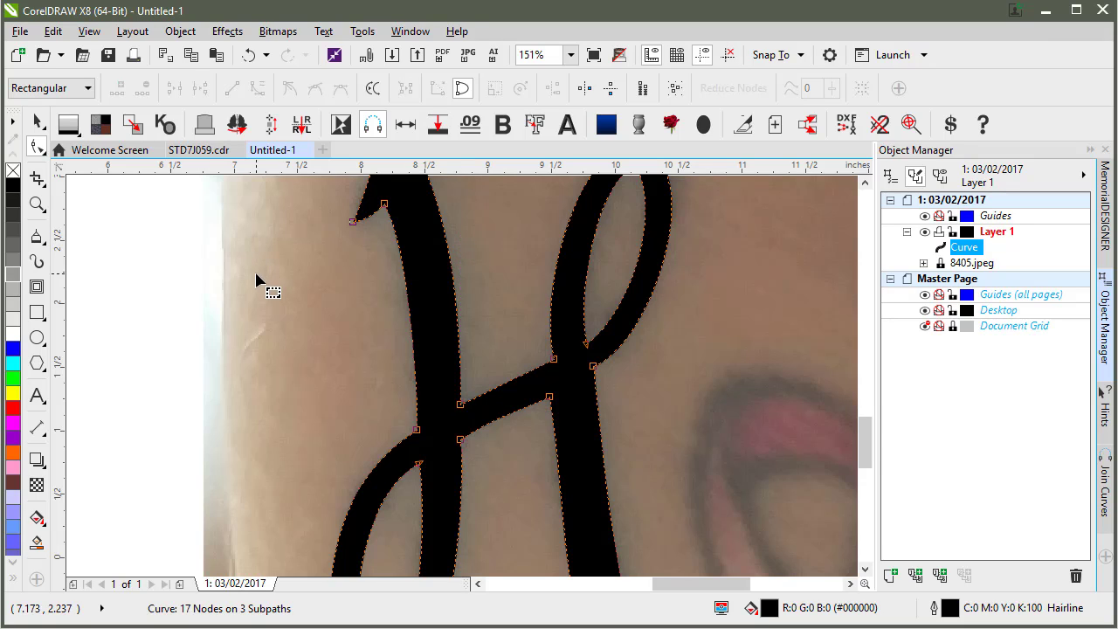
- Move the node joining the crossbar's upper edge to the right stem slightly left, and fine-tune the handle of that stem's lower node
{"action": "left_click_drag", "start_coordinate": [550, 359], "coordinate": [529, 282]}
{"action": "left_click", "coordinate": [593, 374]}
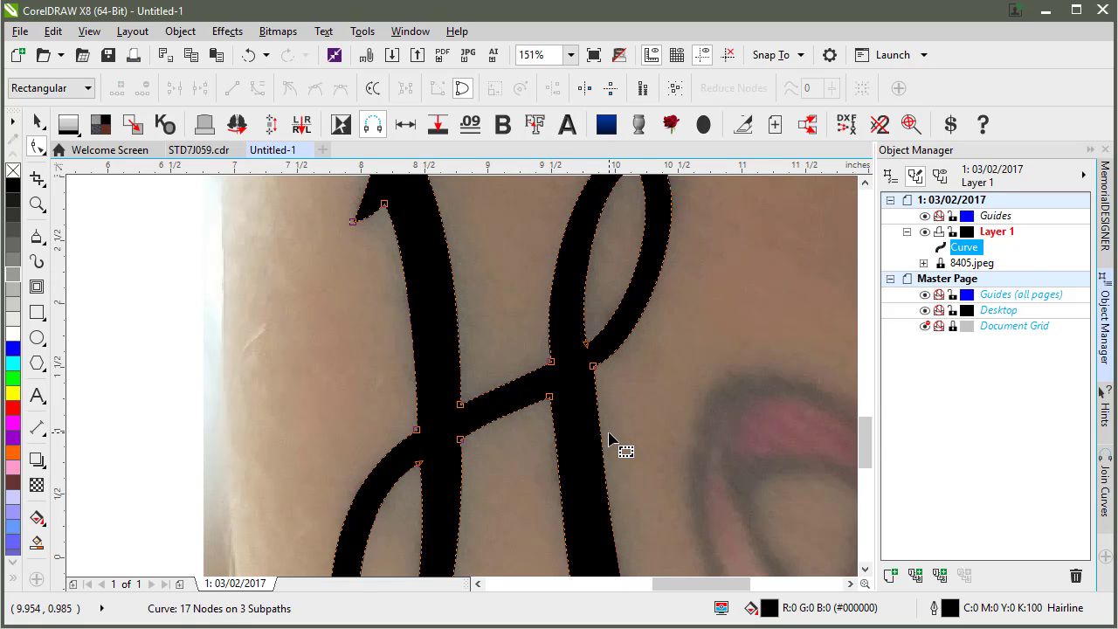
{"action": "scroll", "coordinate": [611, 444], "scroll_direction": "down", "scroll_amount": 2}
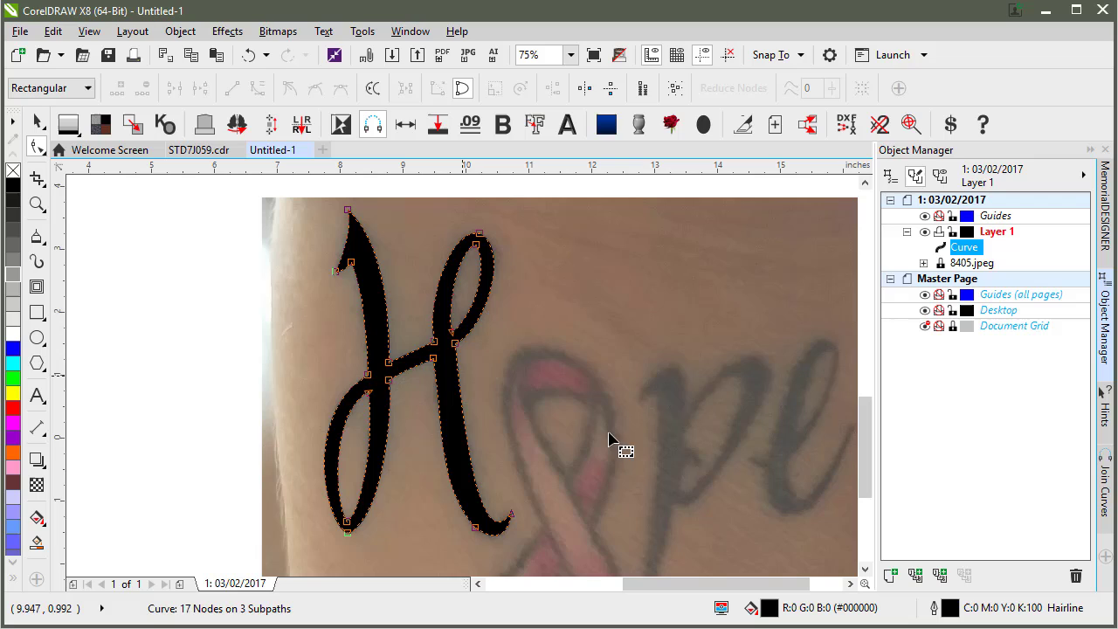
{"action": "left_click", "coordinate": [434, 358]}
{"action": "left_click", "coordinate": [474, 526]}
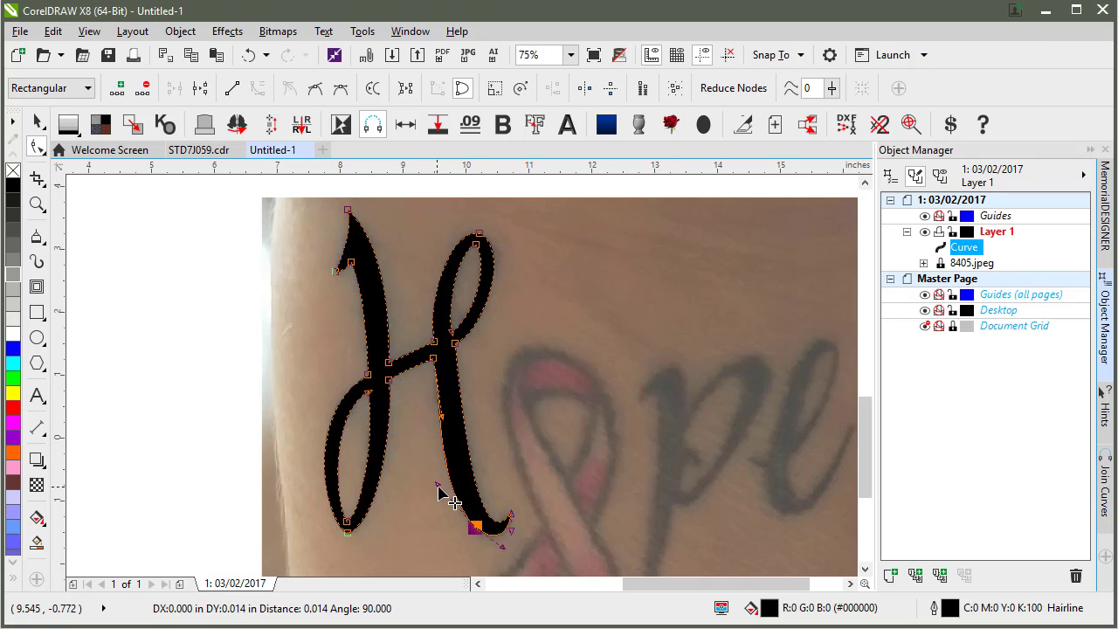
{"action": "left_click", "coordinate": [120, 187]}
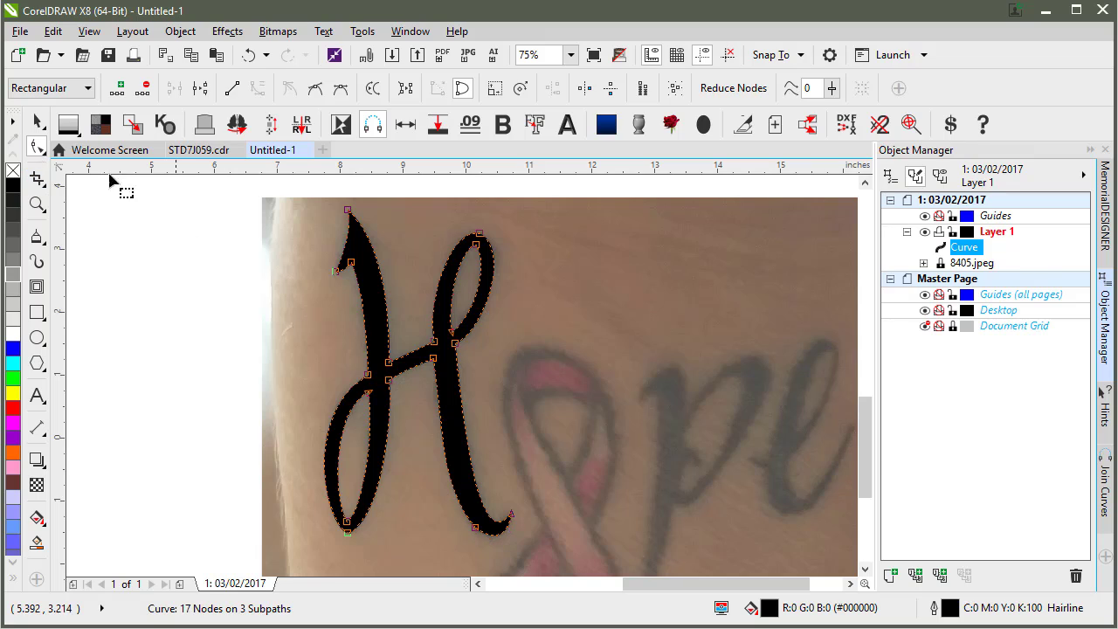
{"action": "key", "text": "space"}
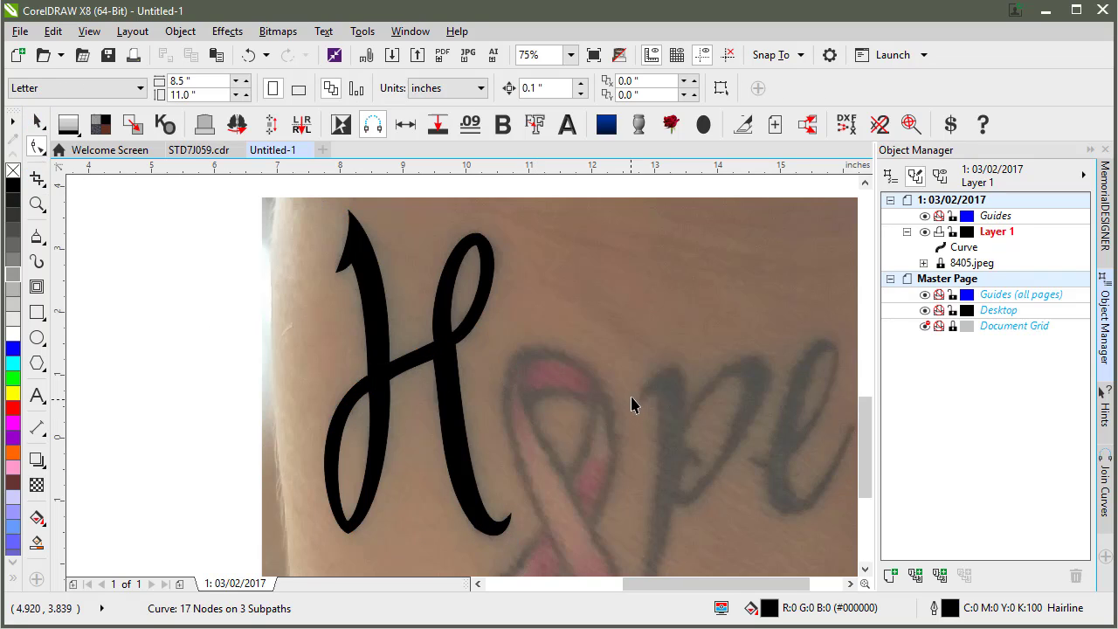
- Trace the ribbon as one curve about 2.04 by 4.84 inches, from the right tail's tip around the loop, left tail and right outer edge
{"action": "scroll", "coordinate": [599, 352], "scroll_direction": "down", "scroll_amount": 2}
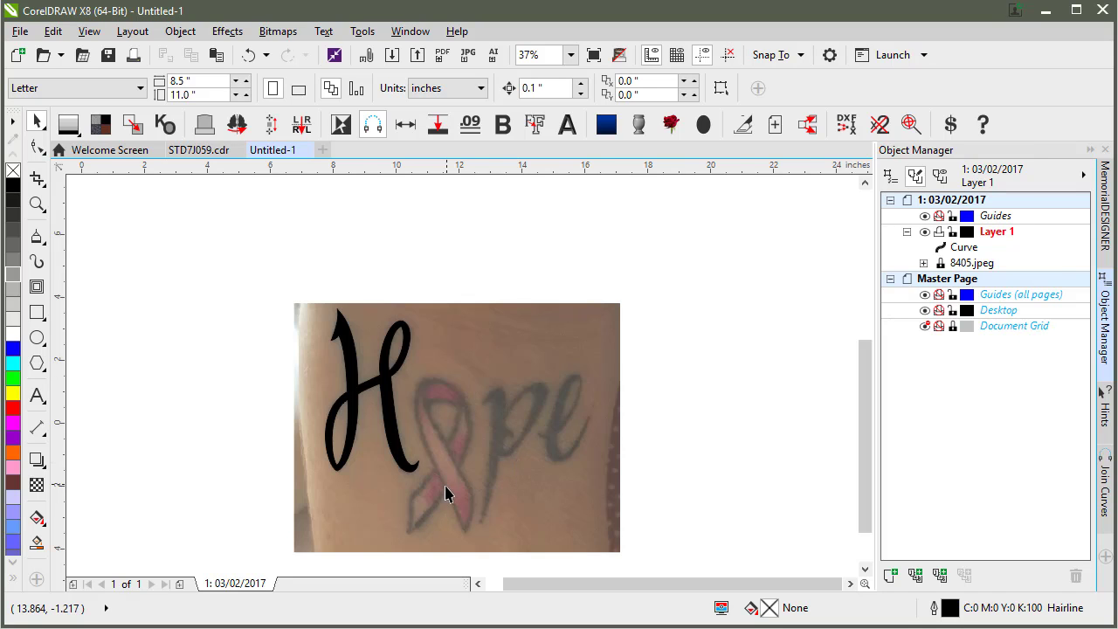
{"action": "scroll", "coordinate": [463, 382], "scroll_direction": "up", "scroll_amount": 2}
{"action": "scroll", "coordinate": [461, 376], "scroll_direction": "down", "scroll_amount": 2}
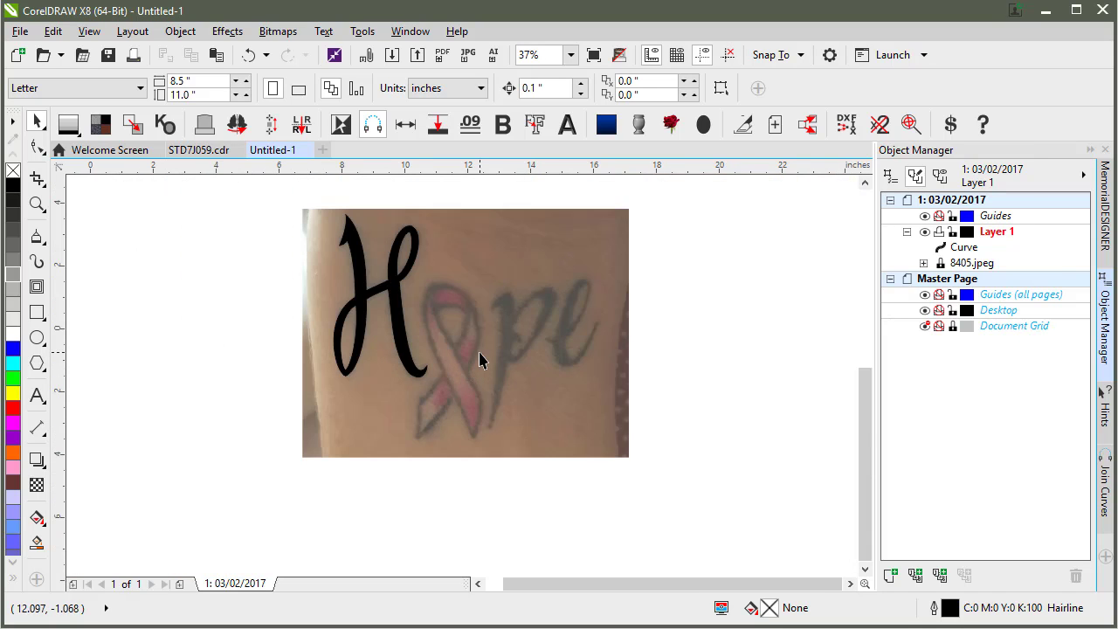
{"action": "scroll", "coordinate": [463, 385], "scroll_direction": "up", "scroll_amount": 2}
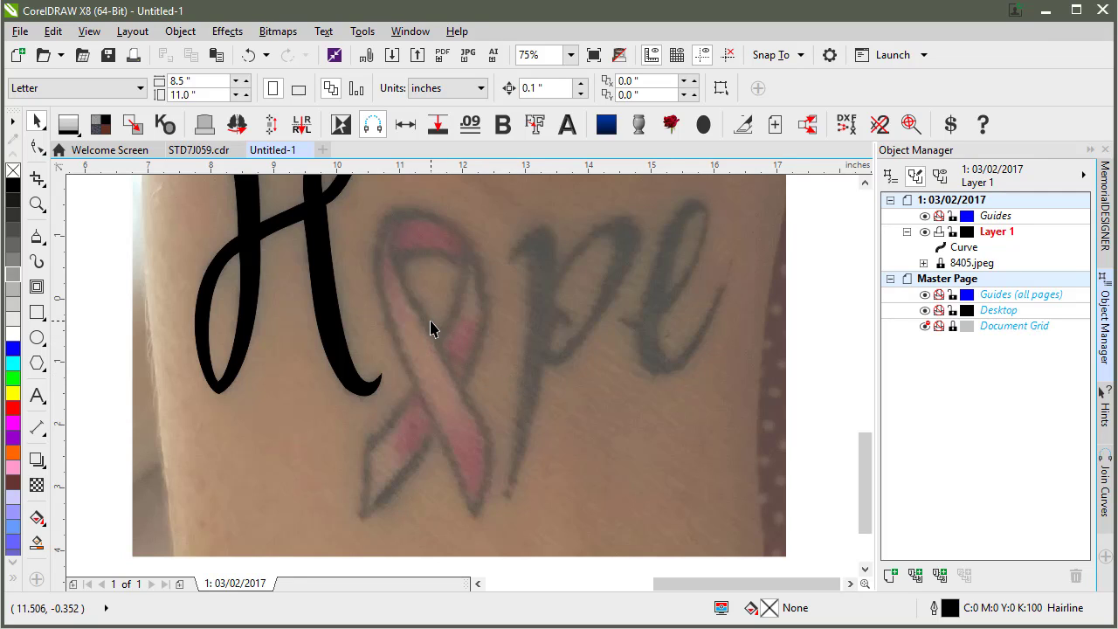
{"action": "left_click", "coordinate": [37, 238]}
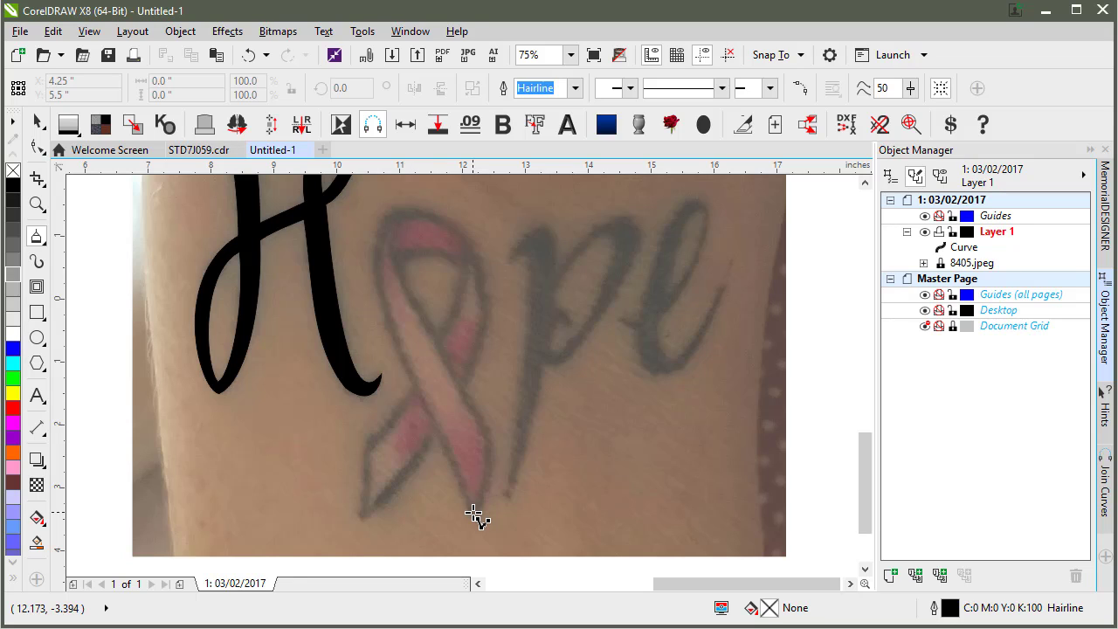
{"action": "mouse_move", "coordinate": [473, 513]}
{"action": "left_mouse_down"}
{"action": "mouse_move", "coordinate": [487, 477]}
{"action": "mouse_move", "coordinate": [481, 424]}
{"action": "mouse_move", "coordinate": [424, 289]}
{"action": "mouse_move", "coordinate": [407, 309]}
{"action": "mouse_move", "coordinate": [420, 312]}
{"action": "mouse_move", "coordinate": [412, 297]}
{"action": "left_mouse_up"}
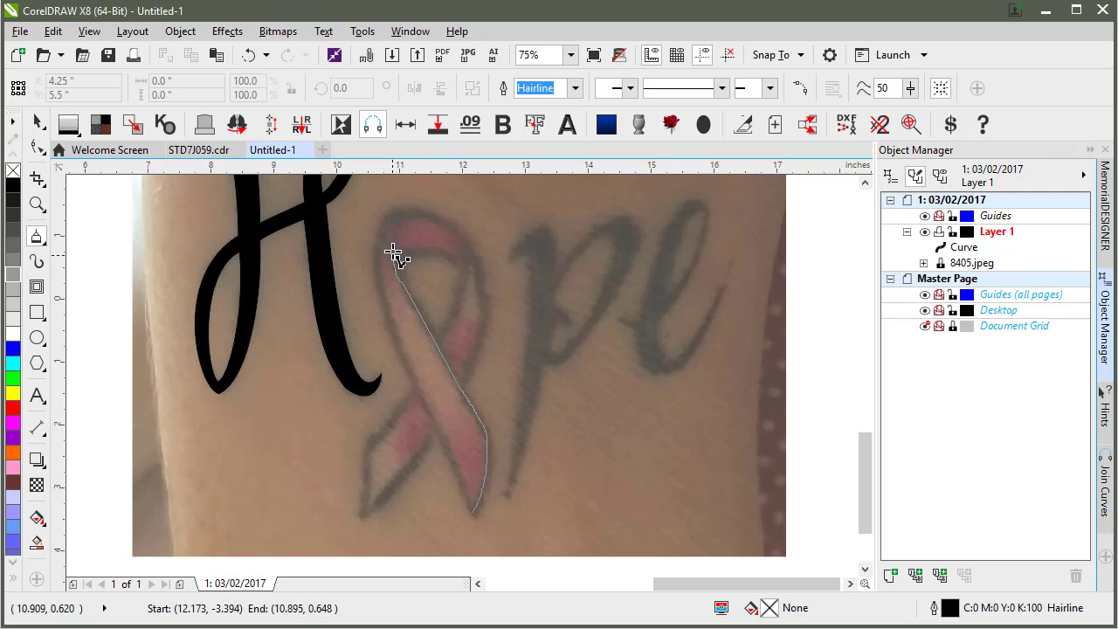
{"action": "mouse_move", "coordinate": [401, 225]}
{"action": "left_mouse_down"}
{"action": "mouse_move", "coordinate": [459, 236]}
{"action": "mouse_move", "coordinate": [468, 274]}
{"action": "mouse_move", "coordinate": [452, 322]}
{"action": "left_mouse_up"}
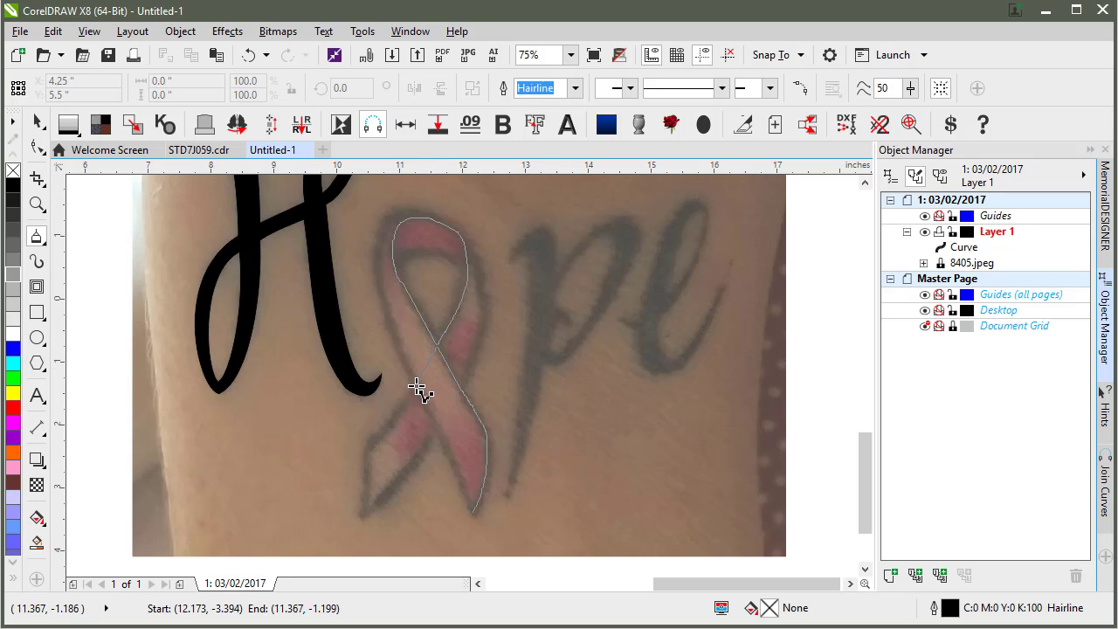
{"action": "mouse_move", "coordinate": [408, 401]}
{"action": "left_mouse_down"}
{"action": "mouse_move", "coordinate": [367, 464]}
{"action": "mouse_move", "coordinate": [368, 494]}
{"action": "mouse_move", "coordinate": [387, 504]}
{"action": "mouse_move", "coordinate": [435, 431]}
{"action": "left_mouse_up"}
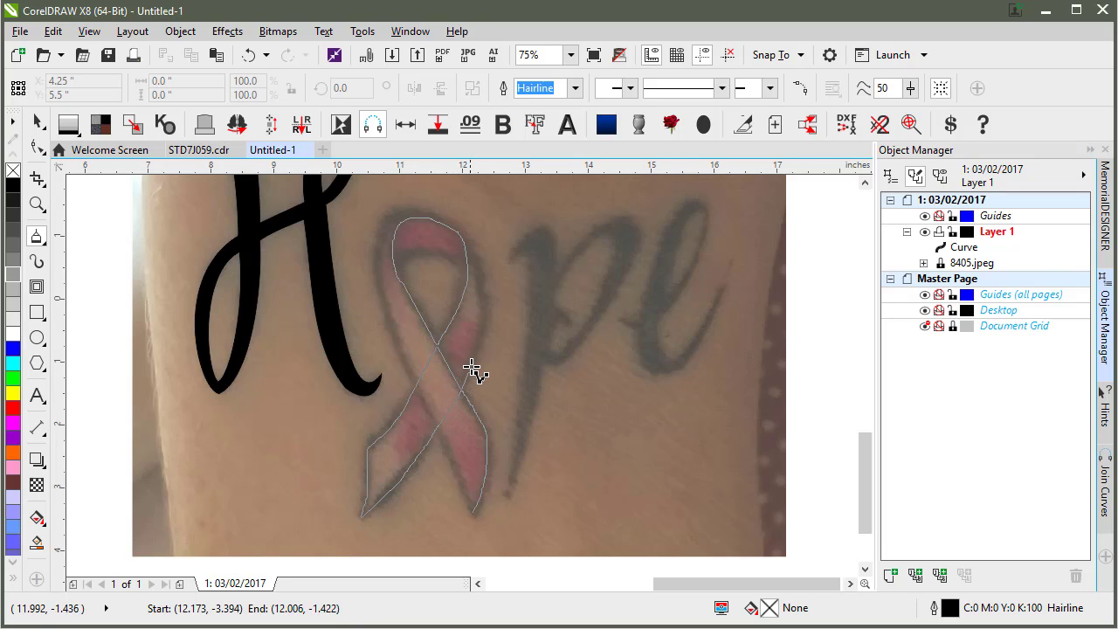
{"action": "left_click_drag", "start_coordinate": [479, 344], "coordinate": [486, 322]}
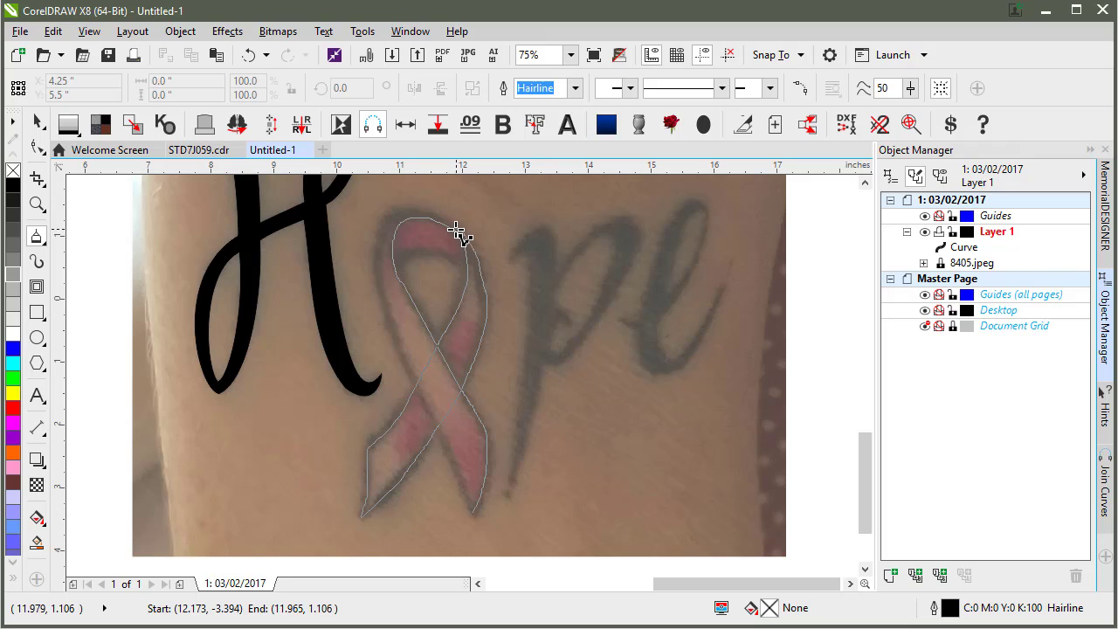
{"action": "left_click_drag", "start_coordinate": [455, 229], "coordinate": [456, 230]}
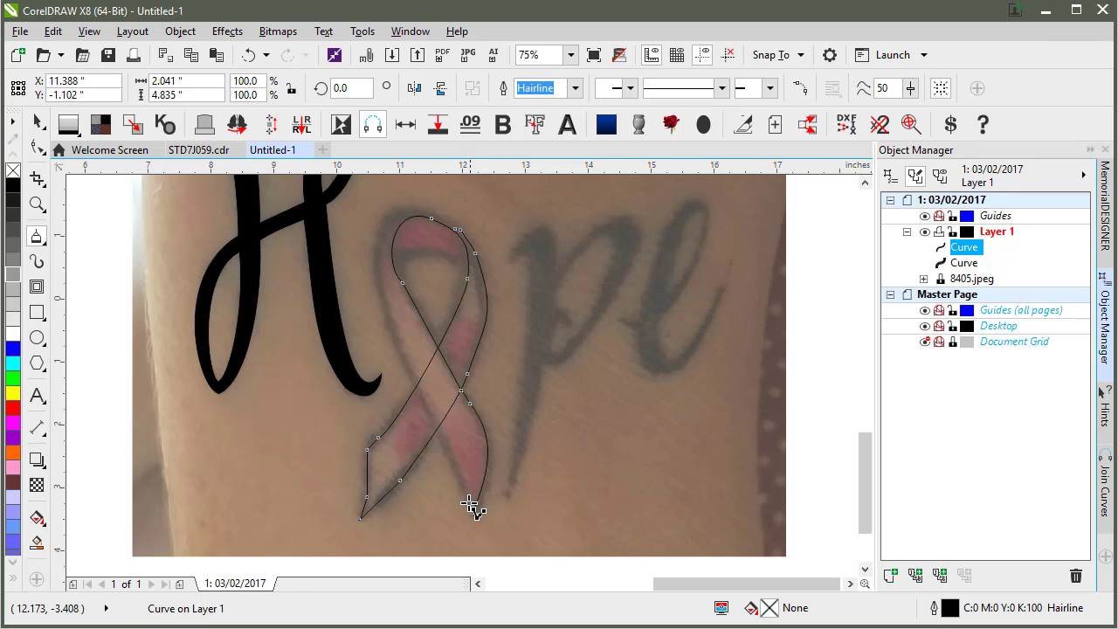
- Extend the ribbon curve from the right tail's tip up its left outer edge, and draw the loop's inner arc about 1.1 inches wide
{"action": "mouse_move", "coordinate": [470, 504]}
{"action": "left_mouse_down"}
{"action": "mouse_move", "coordinate": [401, 349]}
{"action": "mouse_move", "coordinate": [383, 258]}
{"action": "mouse_move", "coordinate": [389, 222]}
{"action": "mouse_move", "coordinate": [434, 218]}
{"action": "left_mouse_up"}
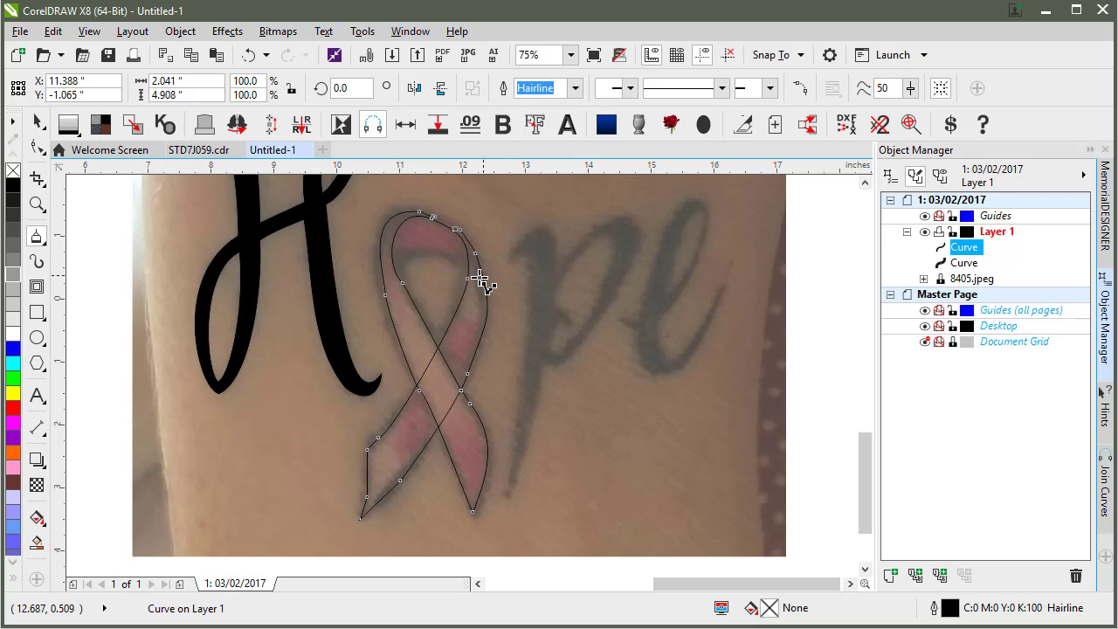
{"action": "mouse_move", "coordinate": [464, 268]}
{"action": "left_mouse_down"}
{"action": "mouse_move", "coordinate": [422, 253]}
{"action": "mouse_move", "coordinate": [398, 277]}
{"action": "left_mouse_up"}
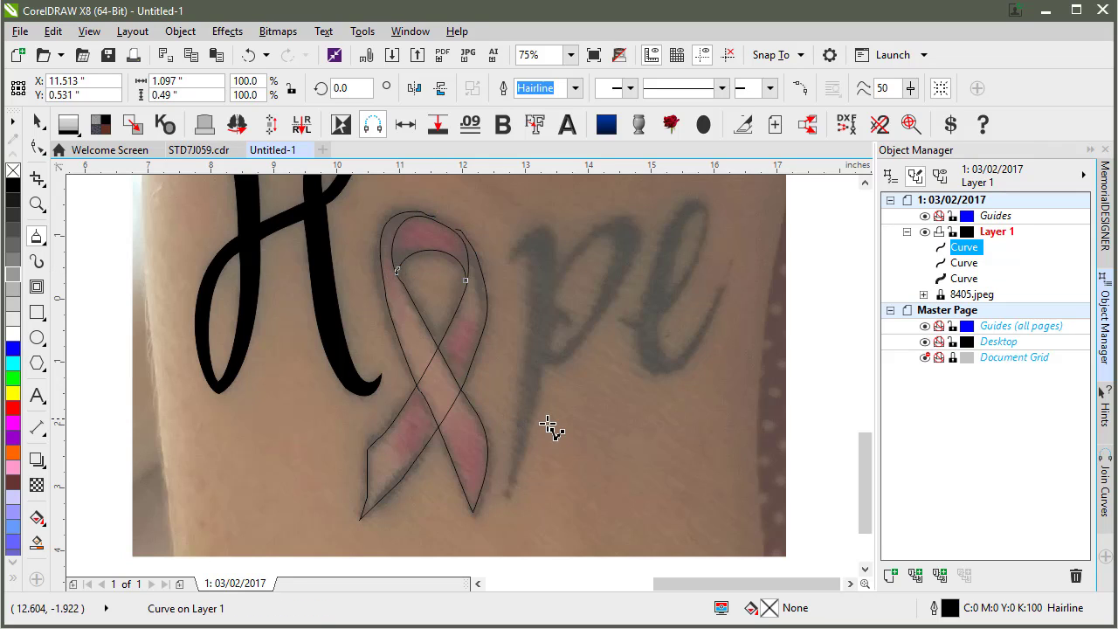
{"action": "left_click", "coordinate": [37, 122]}
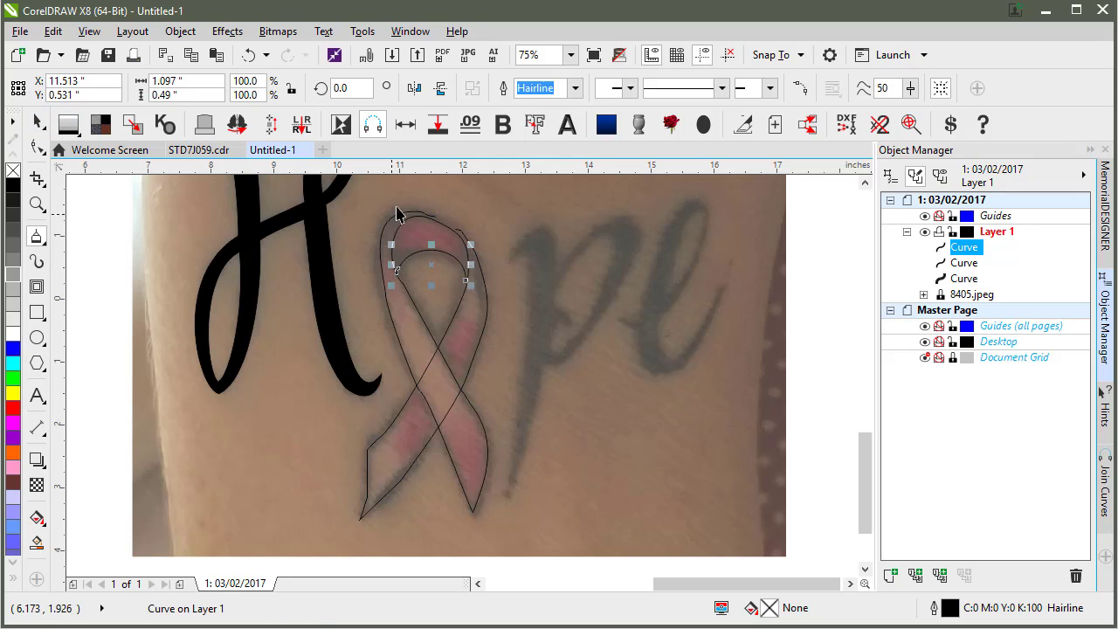
{"action": "left_click", "coordinate": [399, 215]}
{"action": "left_click", "coordinate": [337, 207]}
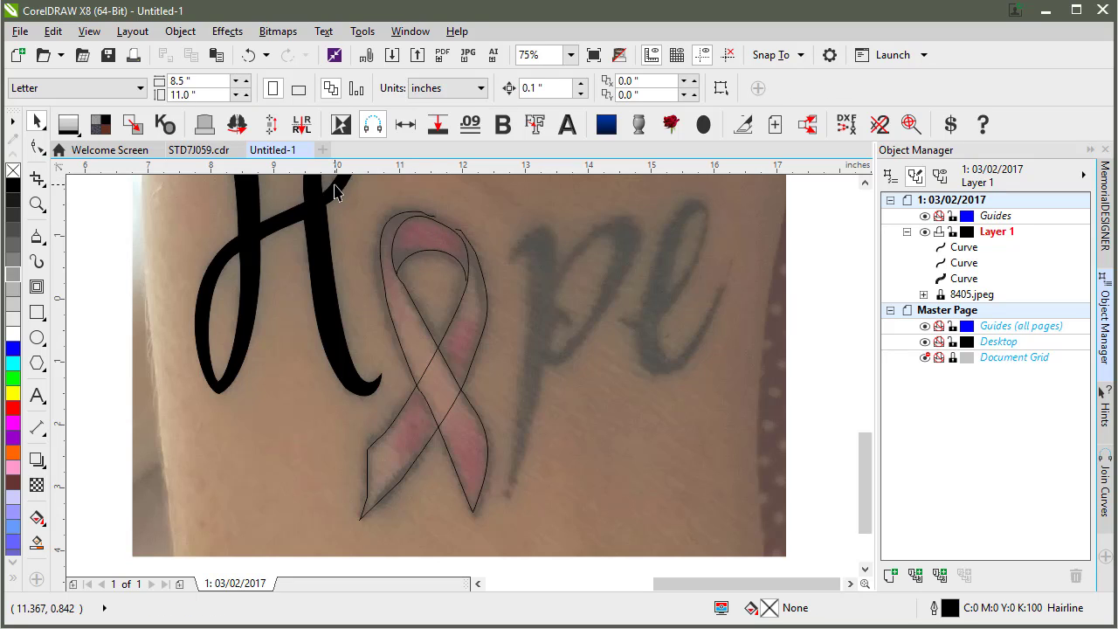
- Combine the ribbon outline and the loop's inner arc into a single curve
{"action": "left_click_drag", "start_coordinate": [461, 373], "coordinate": [592, 539]}
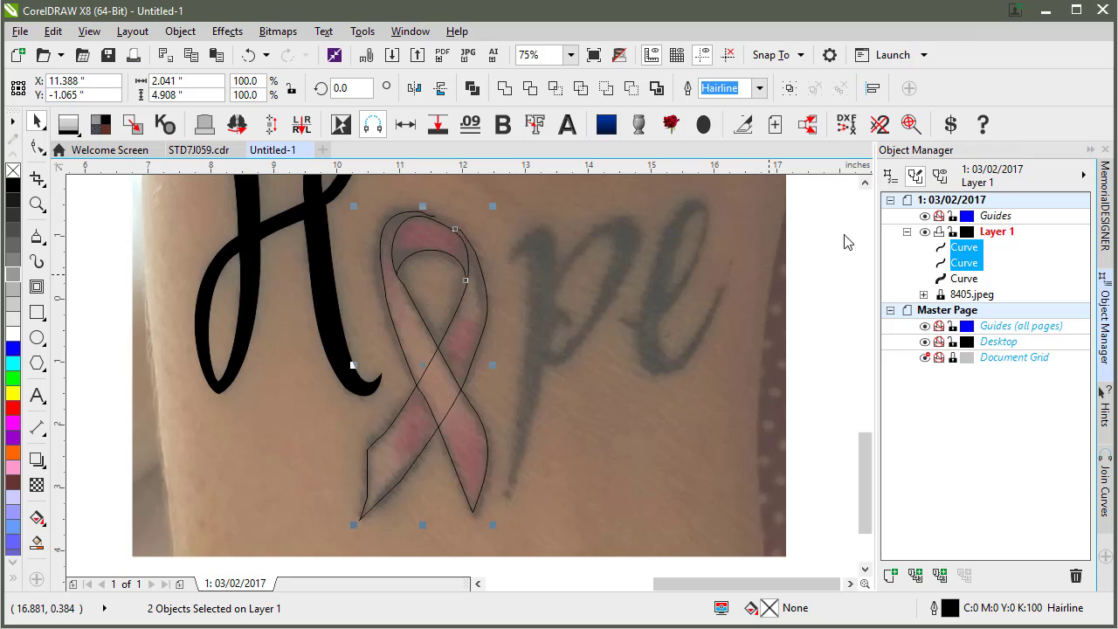
{"action": "left_click", "coordinate": [511, 232]}
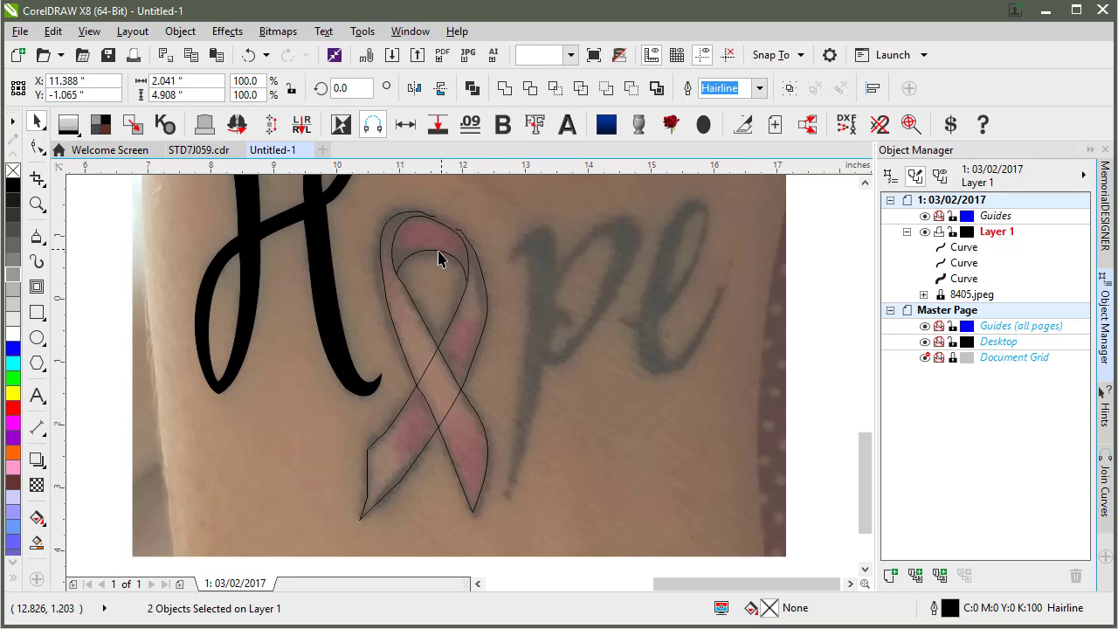
{"action": "left_click", "coordinate": [444, 253]}
{"action": "left_click", "coordinate": [428, 223], "text": "shift"}
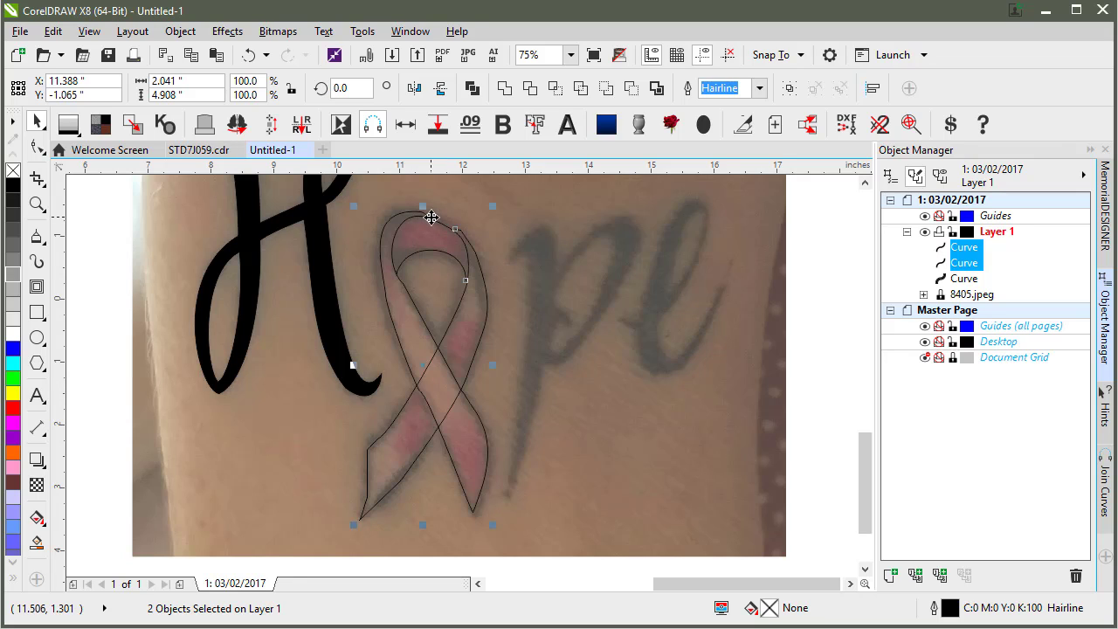
{"action": "left_click", "coordinate": [475, 89]}
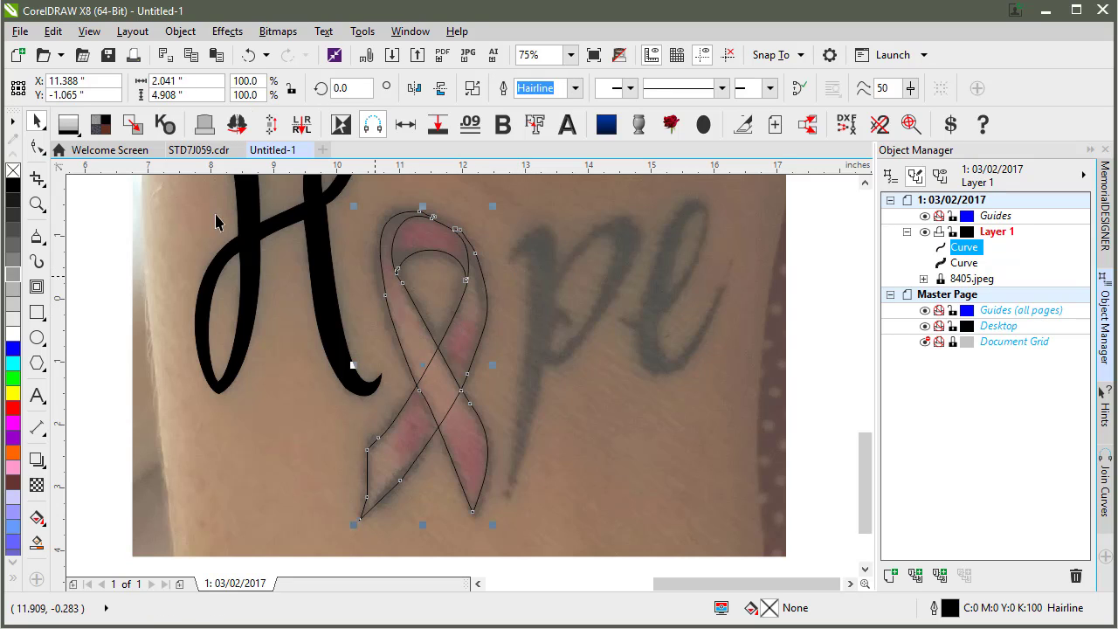
- Delete the surplus node just above the left tail's tip on its outer edge
{"action": "left_click", "coordinate": [37, 147]}
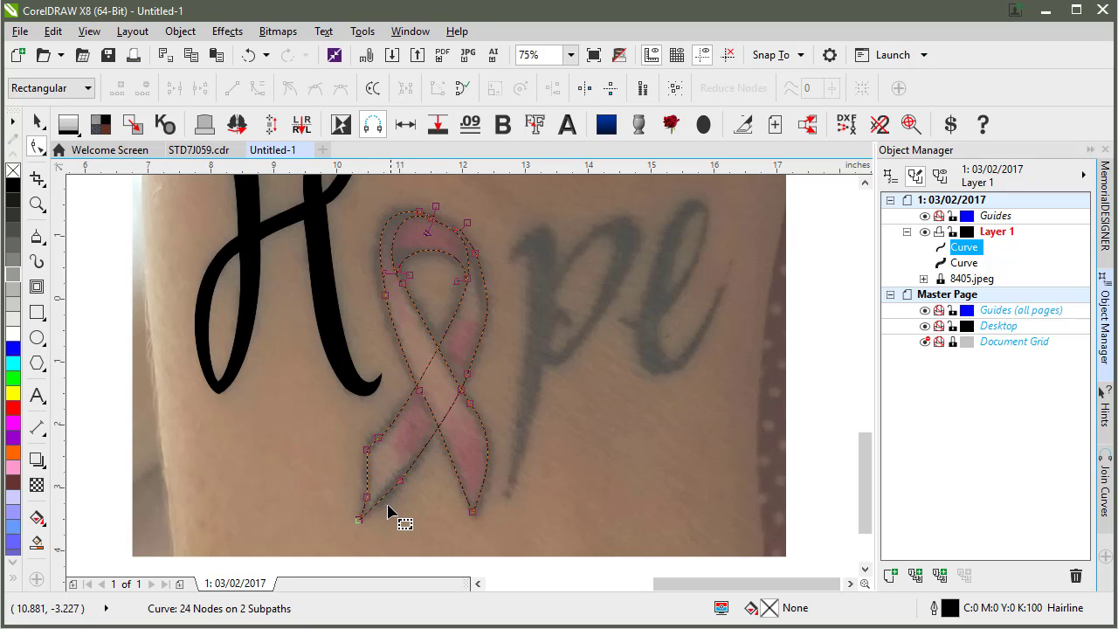
{"action": "scroll", "coordinate": [417, 497], "scroll_direction": "up", "scroll_amount": 2}
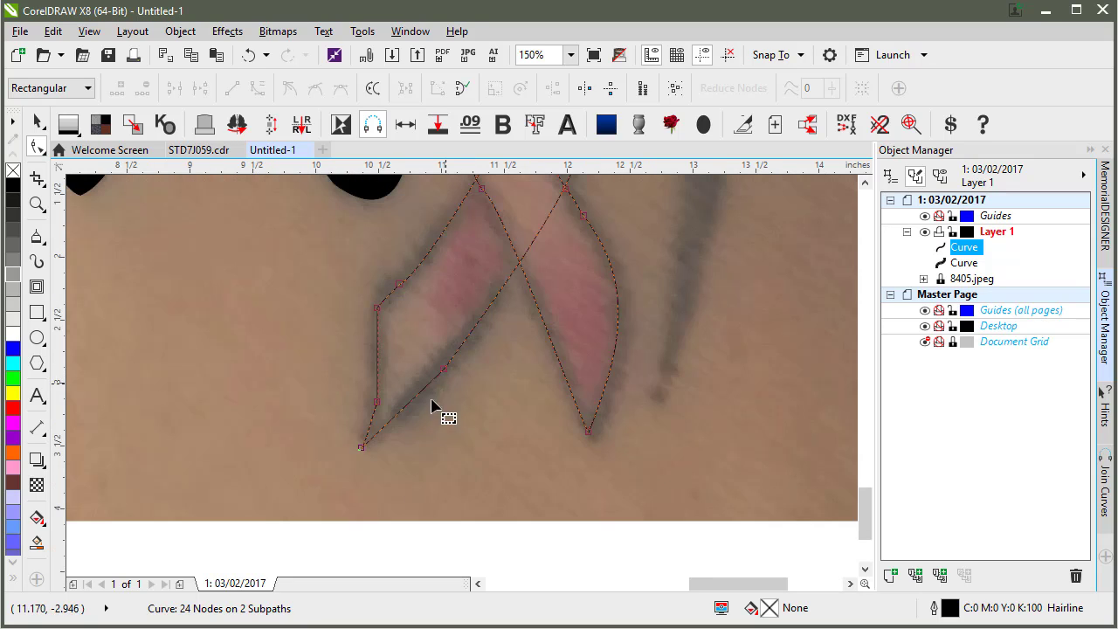
{"action": "left_click", "coordinate": [379, 403]}
{"action": "key", "text": "Delete"}
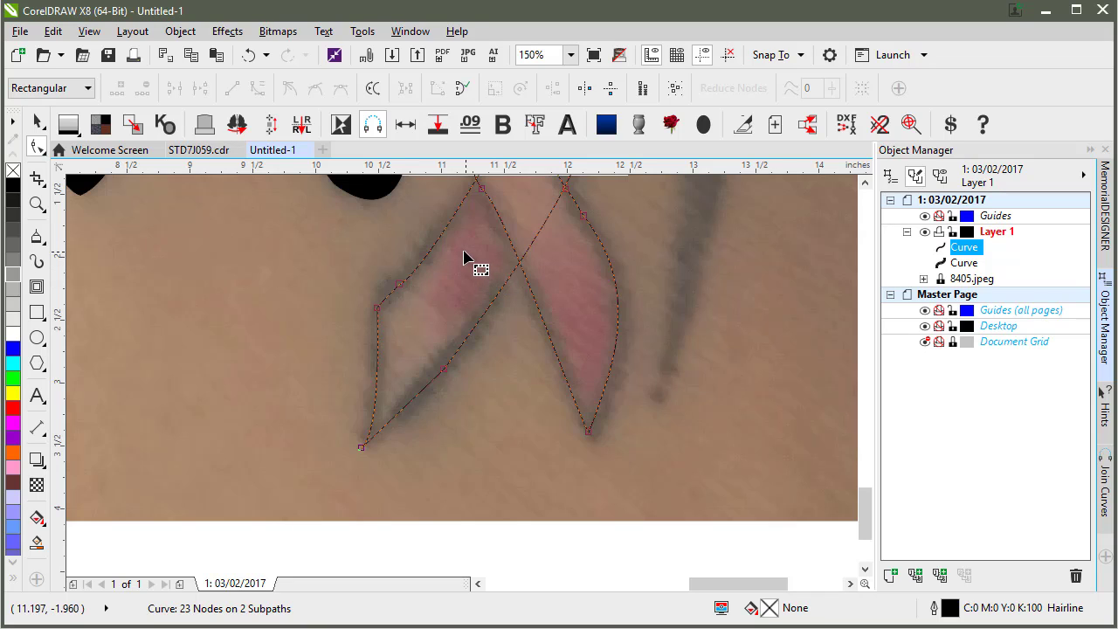
- Convert all the ribbon's segments to curves and all its nodes to cusp nodes
{"action": "double_click", "coordinate": [36, 148]}
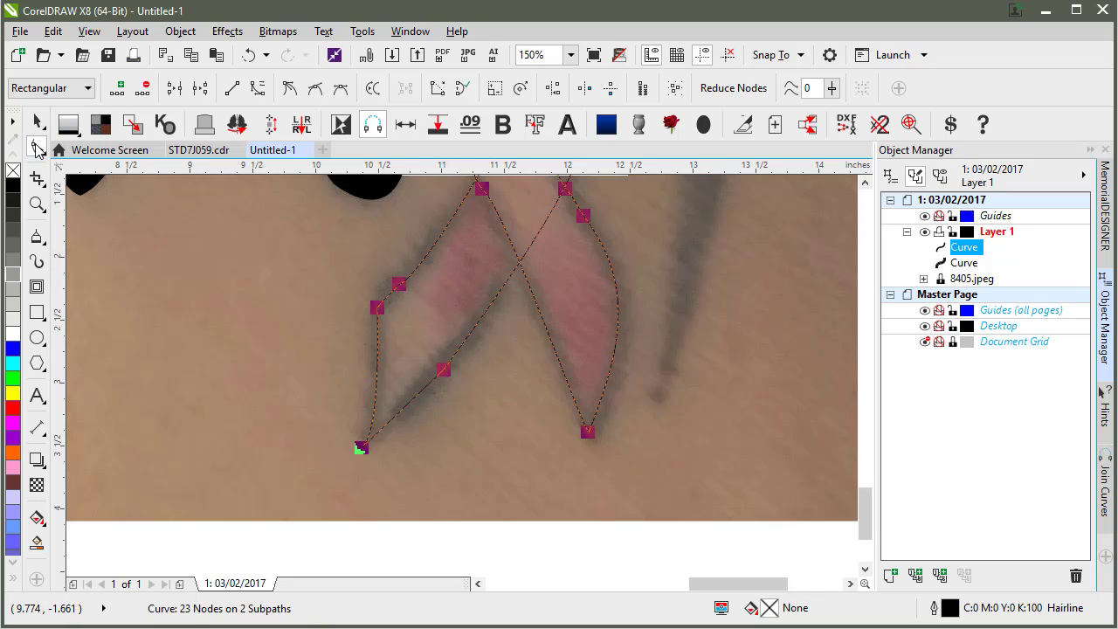
{"action": "left_click", "coordinate": [258, 89]}
{"action": "left_click", "coordinate": [290, 91]}
{"action": "left_click", "coordinate": [407, 223]}
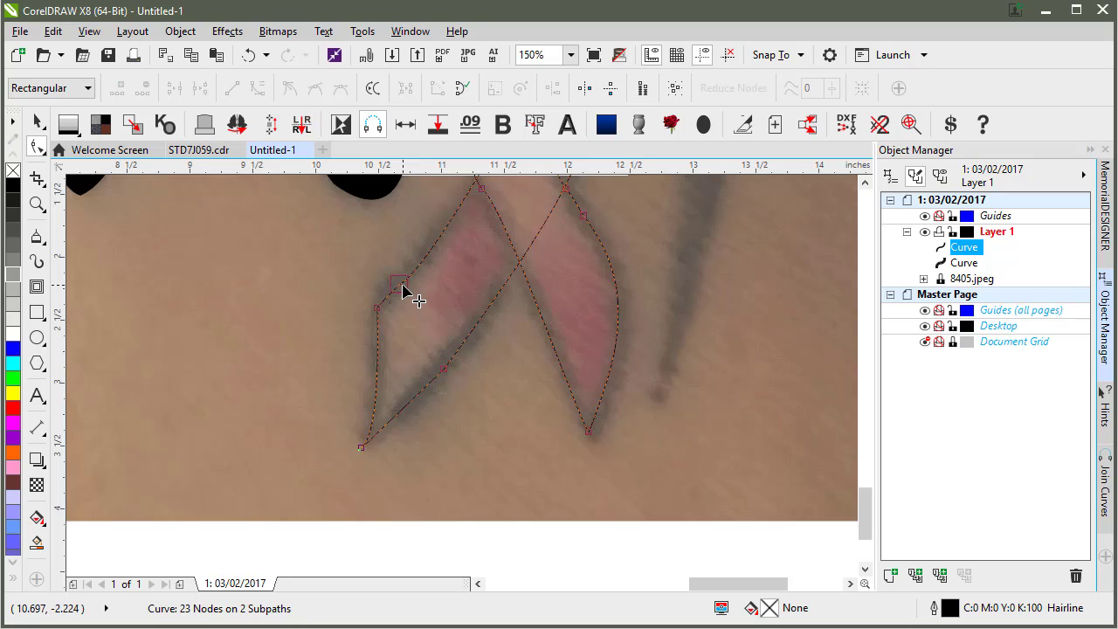
- Smooth the left tail by removing the surplus nodes on its upper and lower edges and adjusting the outer corner node's handle
{"action": "left_click", "coordinate": [400, 285]}
{"action": "key", "text": "Delete"}
{"action": "left_click", "coordinate": [378, 306]}
{"action": "left_click_drag", "start_coordinate": [390, 298], "coordinate": [430, 263]}
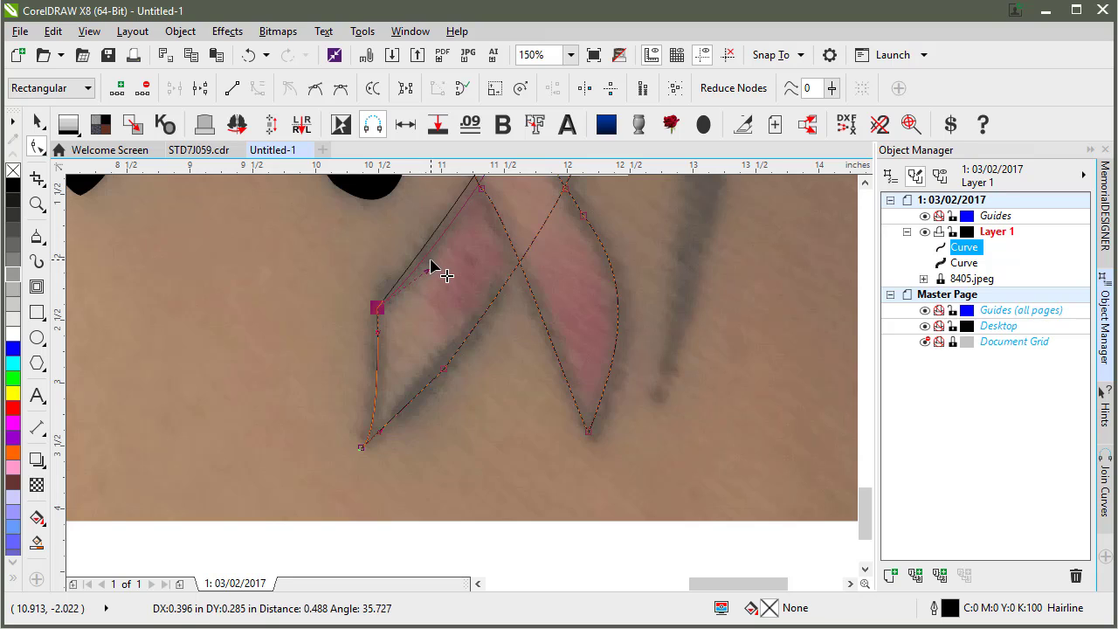
{"action": "left_click_drag", "start_coordinate": [455, 365], "coordinate": [444, 374]}
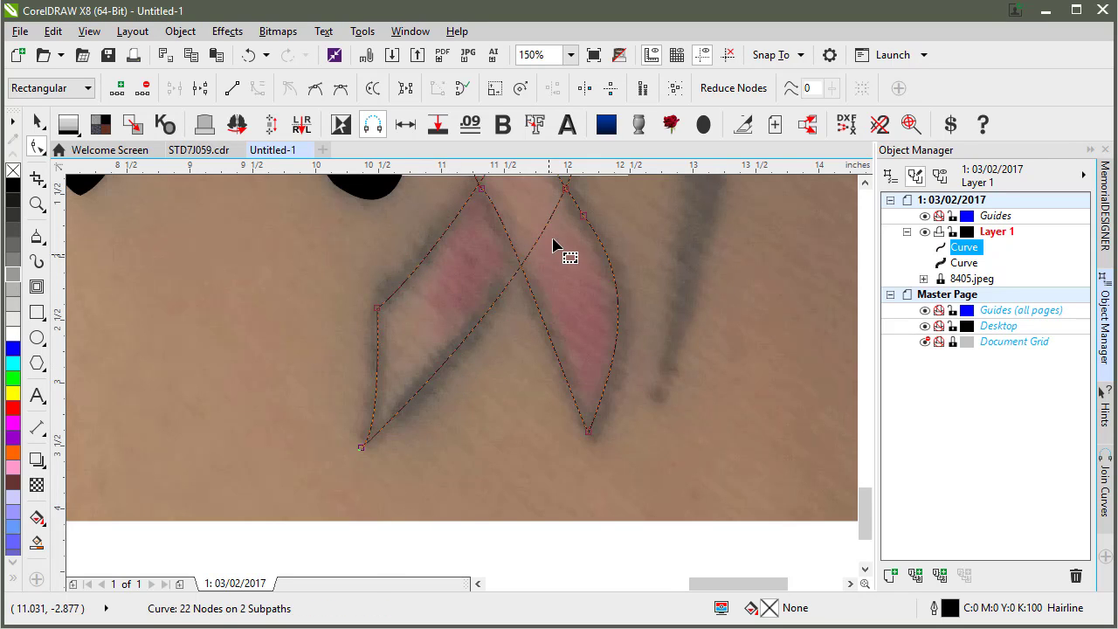
- Delete the surplus nodes at the inner arc's left end and move its end node about 0.049 inches onto the loop's inner left edge
{"action": "scroll", "coordinate": [463, 380], "scroll_direction": "down", "scroll_amount": 1}
{"action": "scroll", "coordinate": [449, 290], "scroll_direction": "down", "scroll_amount": 2}
{"action": "scroll", "coordinate": [428, 367], "scroll_direction": "up", "scroll_amount": 3}
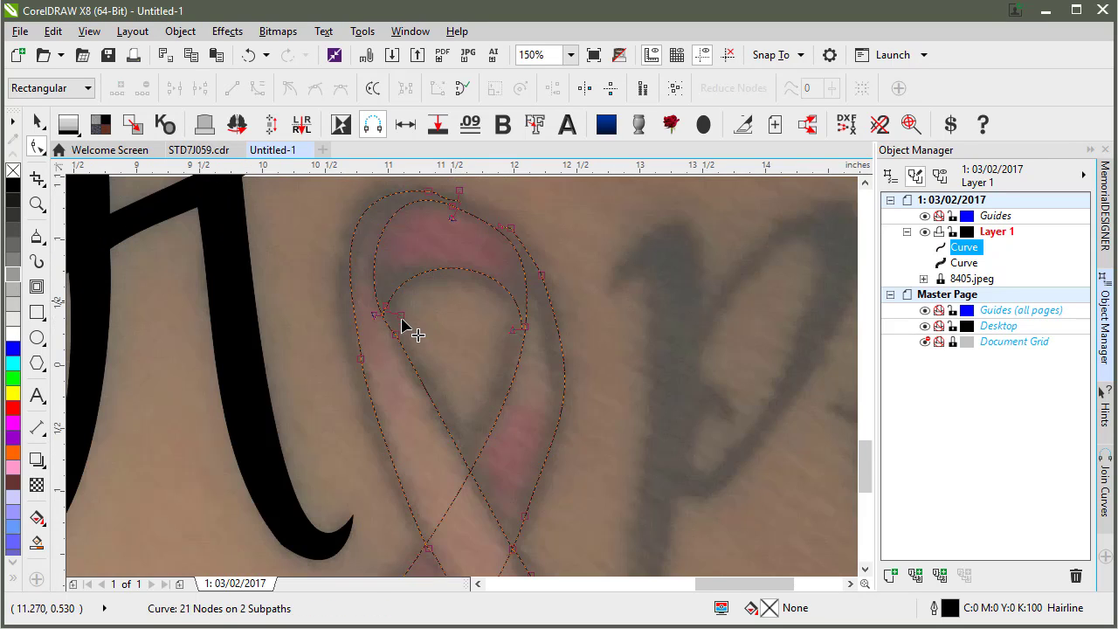
{"action": "scroll", "coordinate": [454, 382], "scroll_direction": "up", "scroll_amount": 3}
{"action": "left_click", "coordinate": [392, 344]}
{"action": "key", "text": "Delete"}
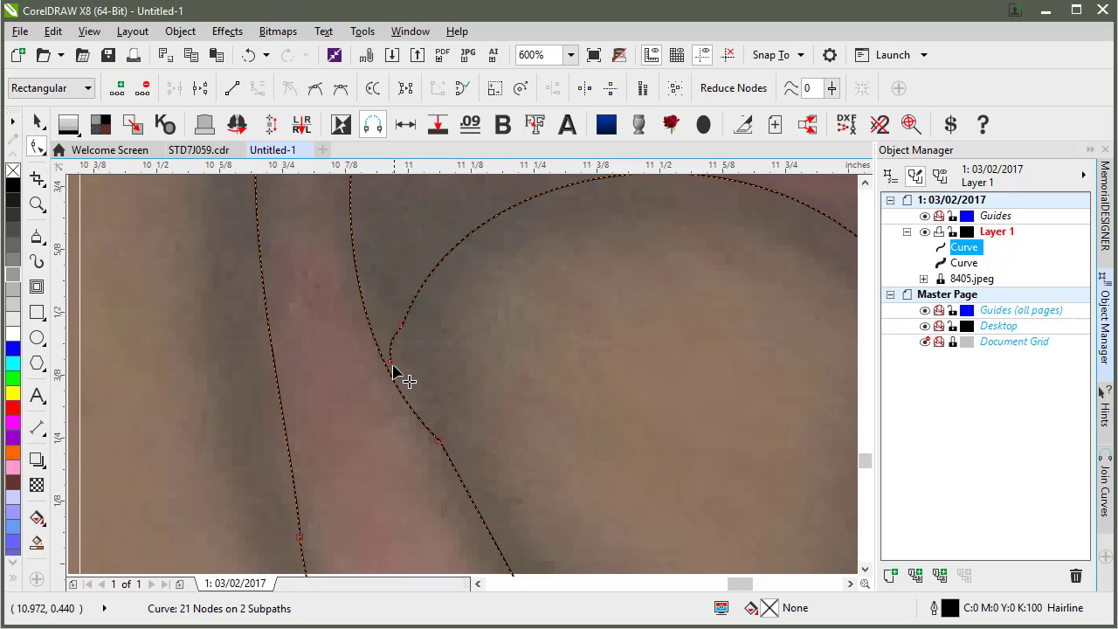
{"action": "left_click_drag", "start_coordinate": [400, 363], "coordinate": [400, 331]}
{"action": "key", "text": "Delete"}
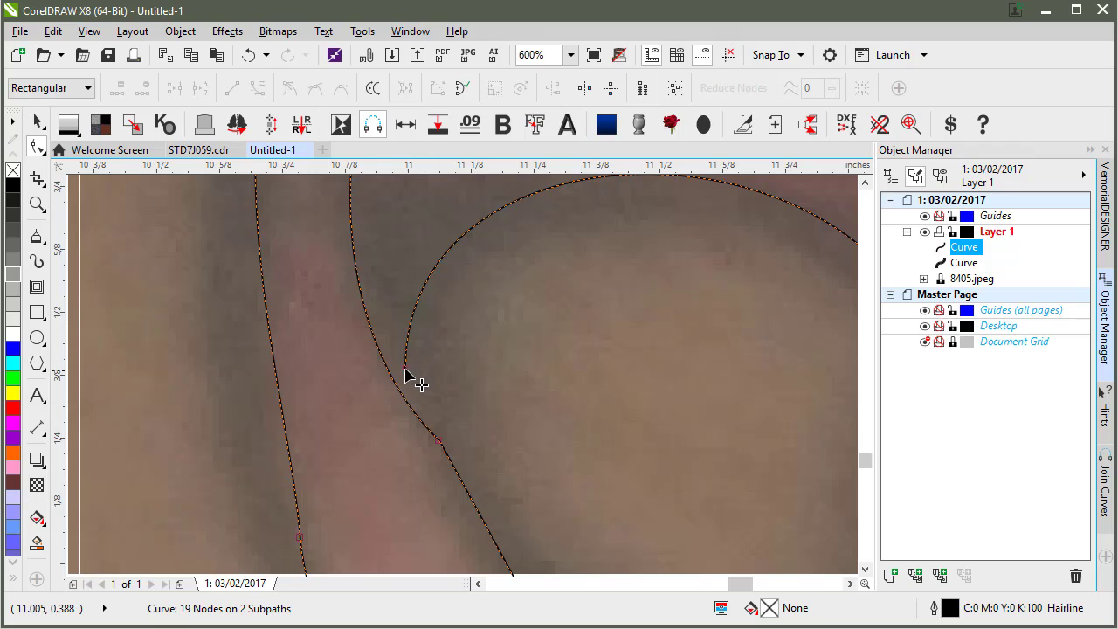
{"action": "left_click", "coordinate": [791, 58]}
{"action": "left_click_drag", "start_coordinate": [405, 368], "coordinate": [382, 358]}
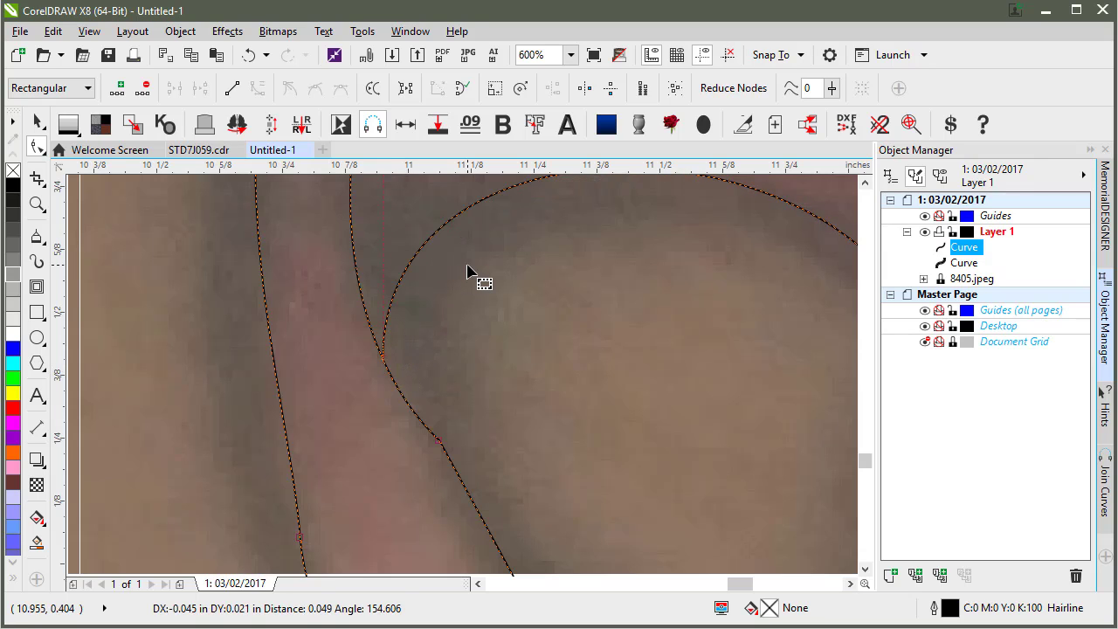
- Smooth the loop's inner left edge by moving its node above the crossing about 0.071 inches and adjusting the top node's handle
{"action": "scroll", "coordinate": [463, 384], "scroll_direction": "down", "scroll_amount": 4}
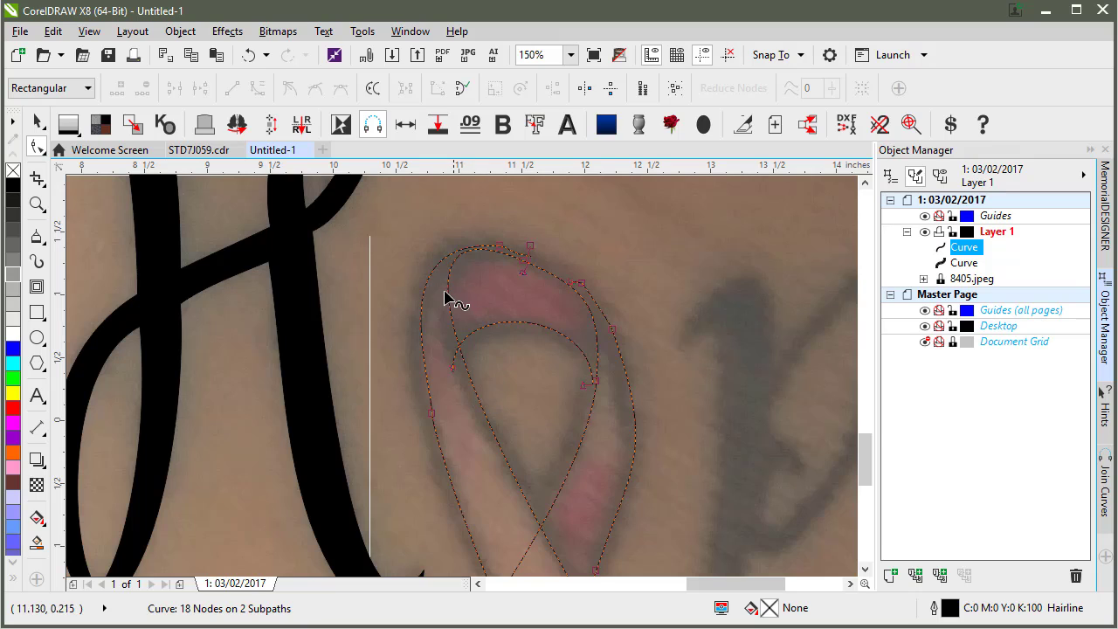
{"action": "left_click_drag", "start_coordinate": [449, 300], "coordinate": [532, 511]}
{"action": "double_click", "coordinate": [528, 519]}
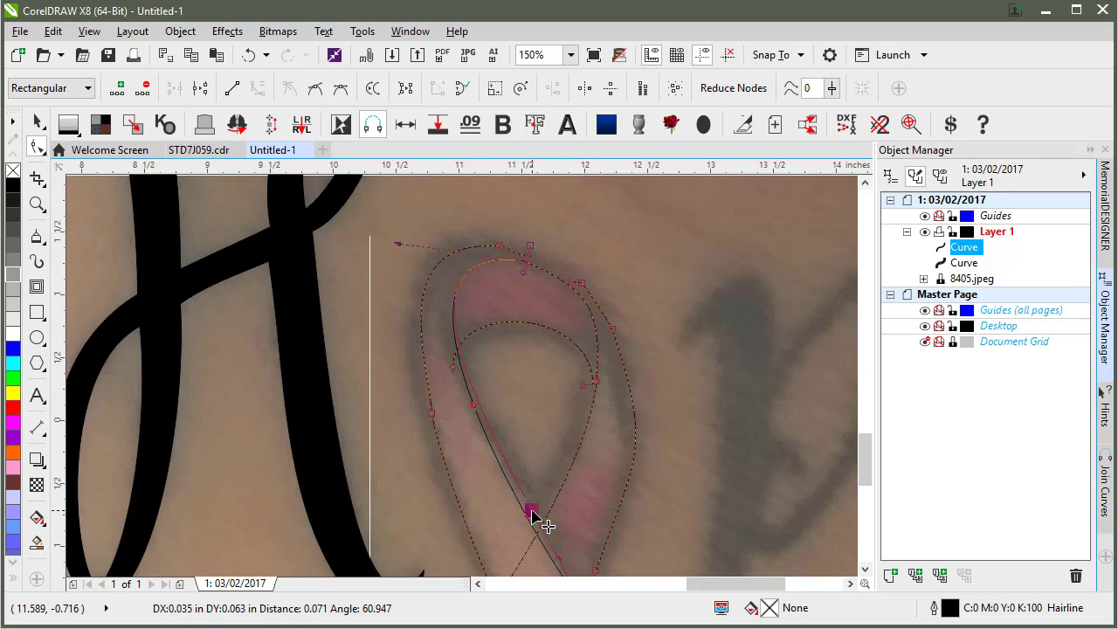
{"action": "left_click_drag", "start_coordinate": [398, 246], "coordinate": [384, 265]}
{"action": "left_click", "coordinate": [564, 256]}
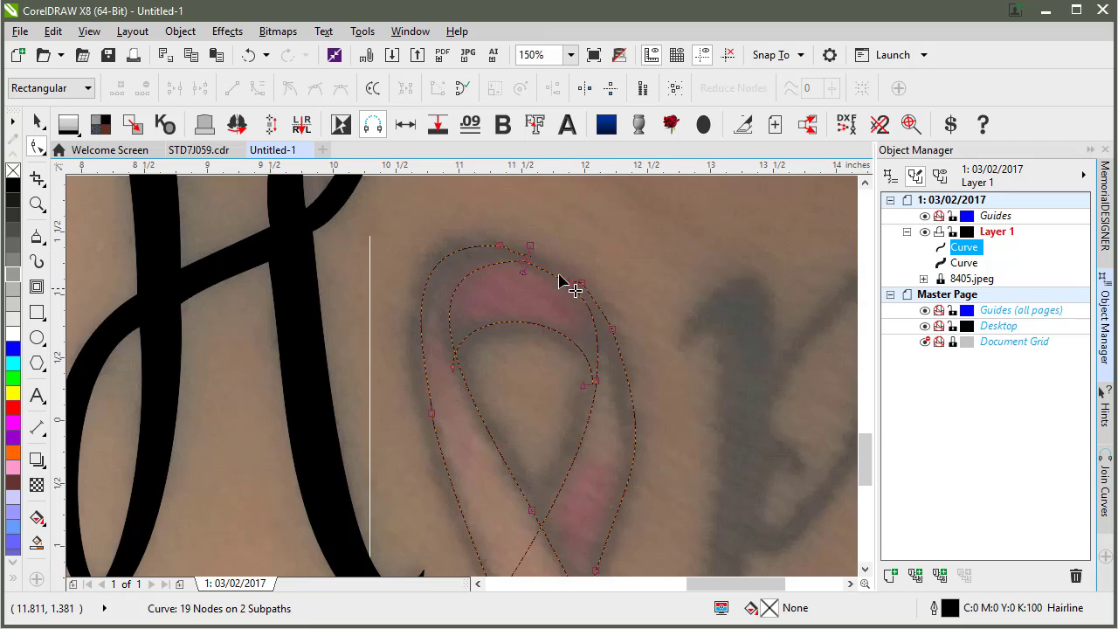
- Close the gap in the loop's upper-right outer edge and delete the surplus nodes around the joined section
{"action": "scroll", "coordinate": [463, 382], "scroll_direction": "up", "scroll_amount": 2}
{"action": "scroll", "coordinate": [463, 383], "scroll_direction": "up", "scroll_amount": 2}
{"action": "left_click", "coordinate": [507, 397]}
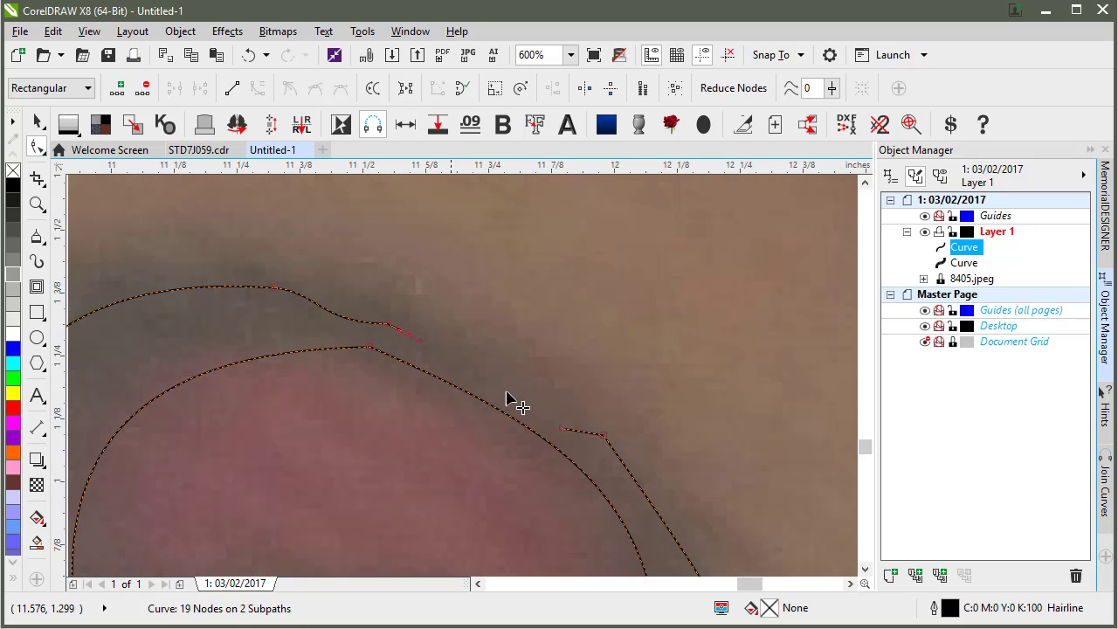
{"action": "left_click_drag", "start_coordinate": [556, 429], "coordinate": [563, 432]}
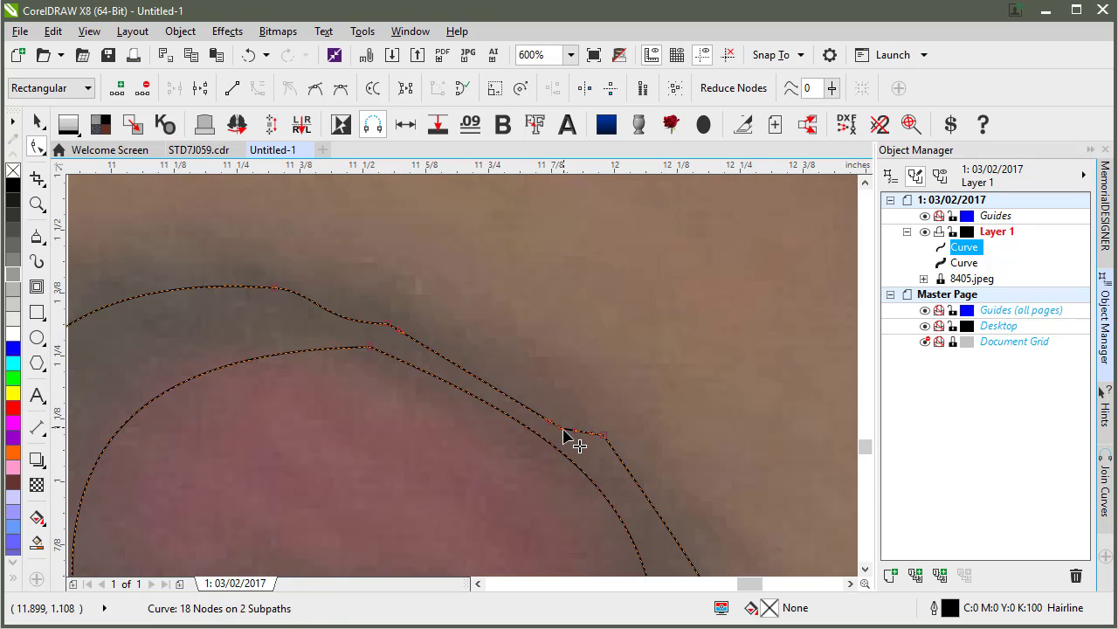
{"action": "double_click", "coordinate": [387, 324]}
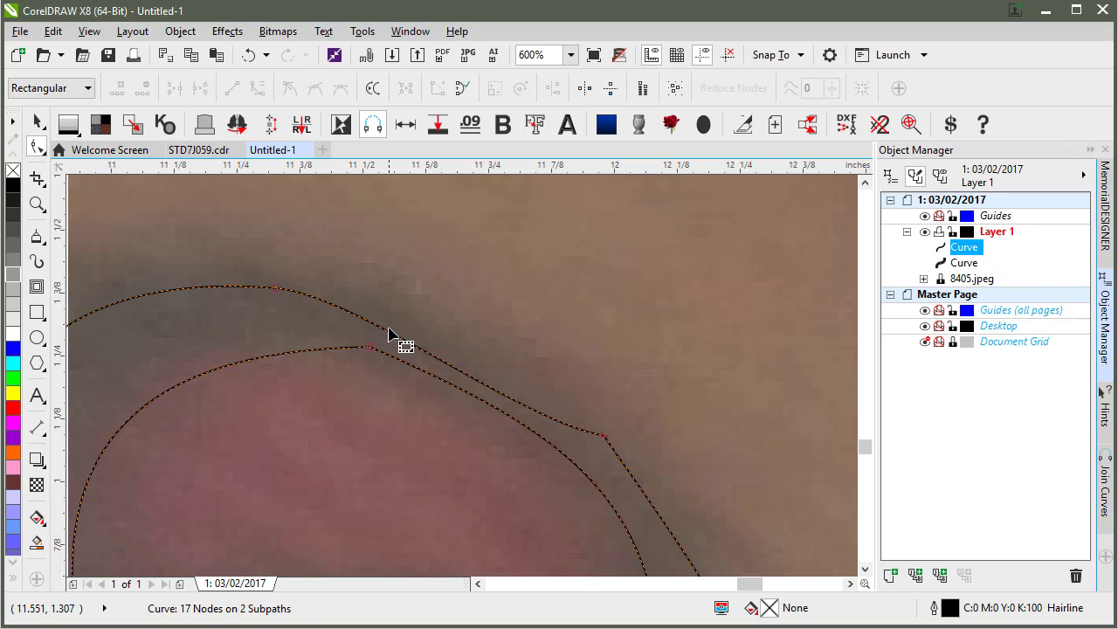
{"action": "double_click", "coordinate": [605, 437]}
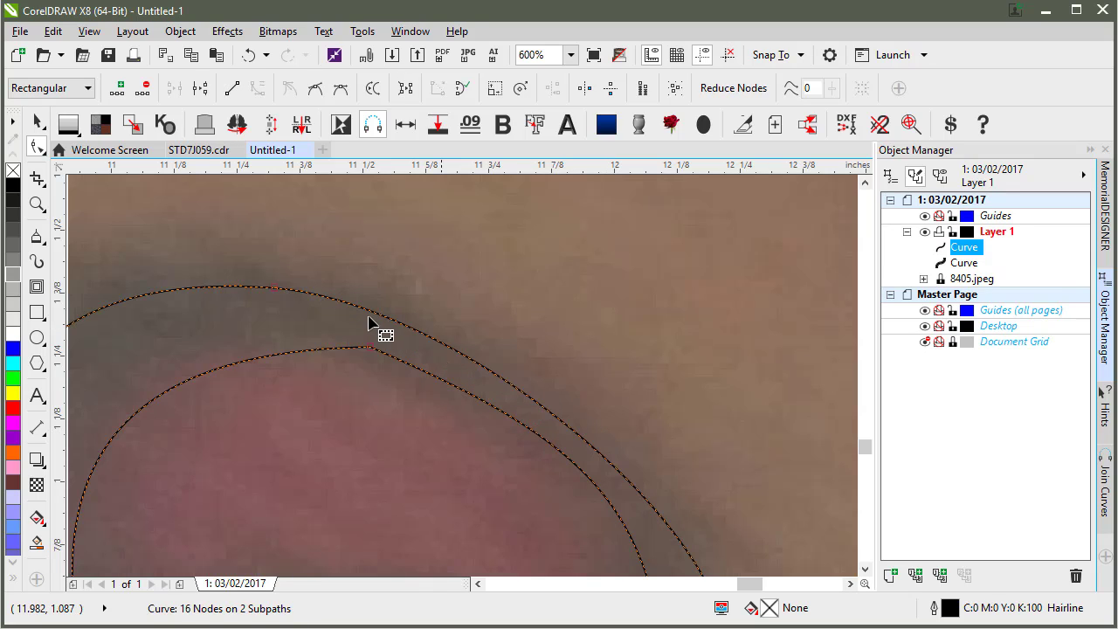
- Delete the surplus nodes at the top of the loop's inner edge and pull its upper-left curve about 0.095 inches into shape
{"action": "double_click", "coordinate": [369, 347]}
{"action": "double_click", "coordinate": [368, 351]}
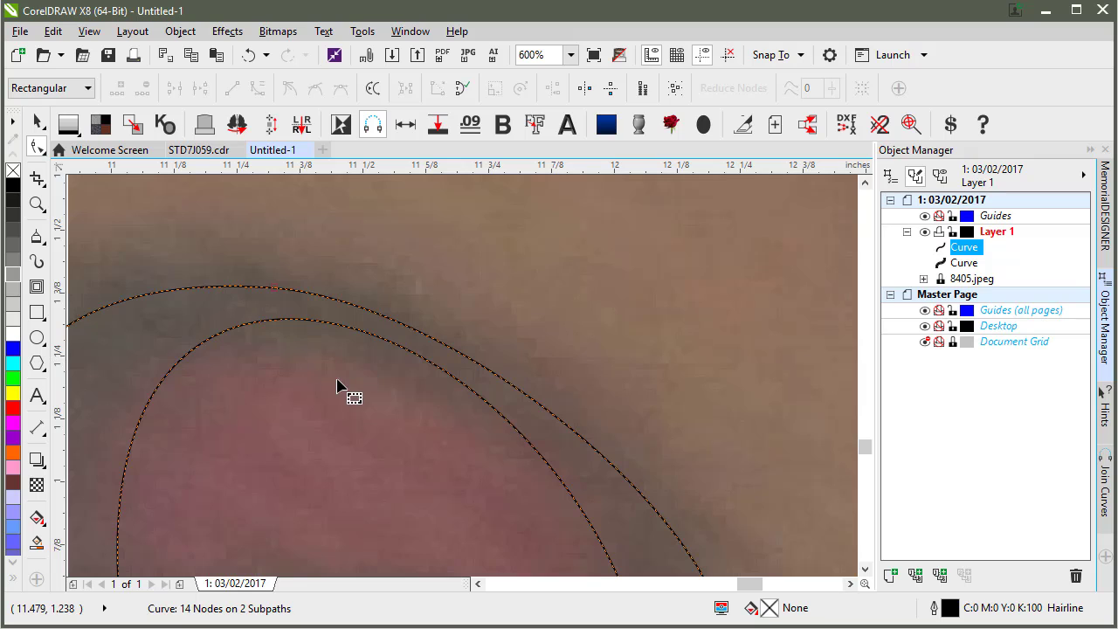
{"action": "scroll", "coordinate": [467, 392], "scroll_direction": "down", "scroll_amount": 3}
{"action": "left_click_drag", "start_coordinate": [427, 382], "coordinate": [417, 376]}
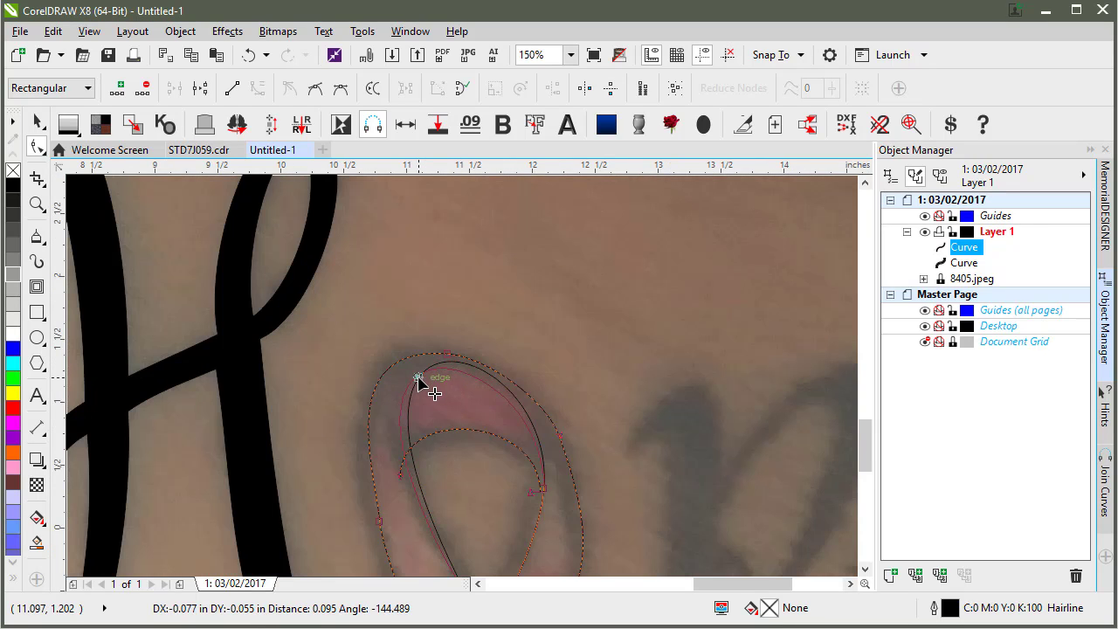
- Select the node on the loop's upper-right outer edge
{"action": "left_click", "coordinate": [560, 439]}
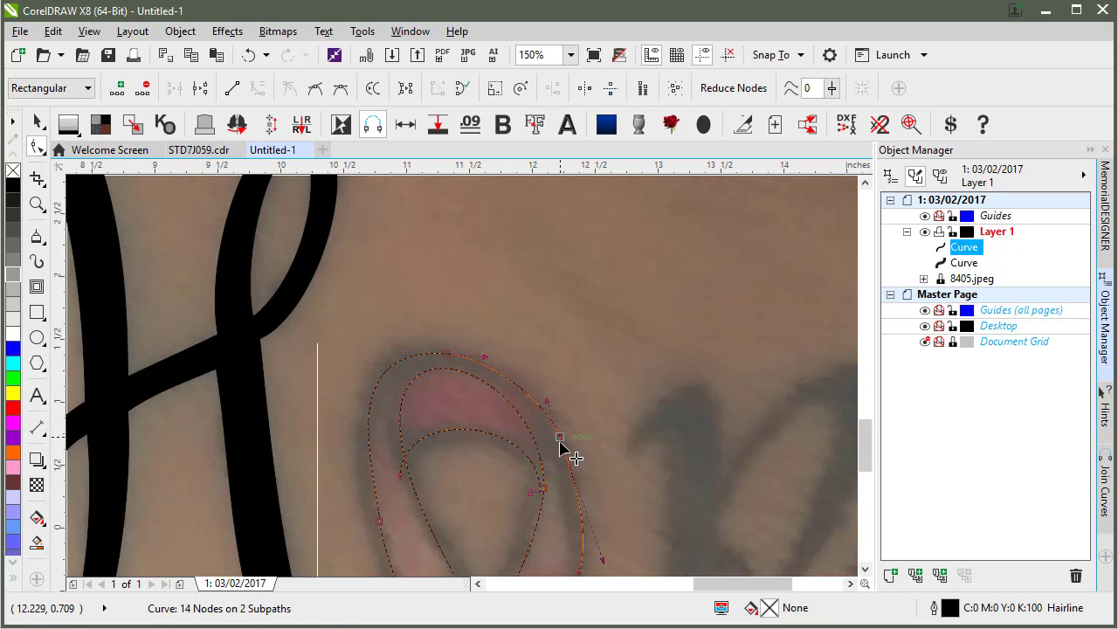
- Reshape the ribbon's upper loop along the tattoo and snap the inner arc's loose end onto the adjacent inner-edge node
{"action": "left_click_drag", "start_coordinate": [560, 442], "coordinate": [565, 447]}
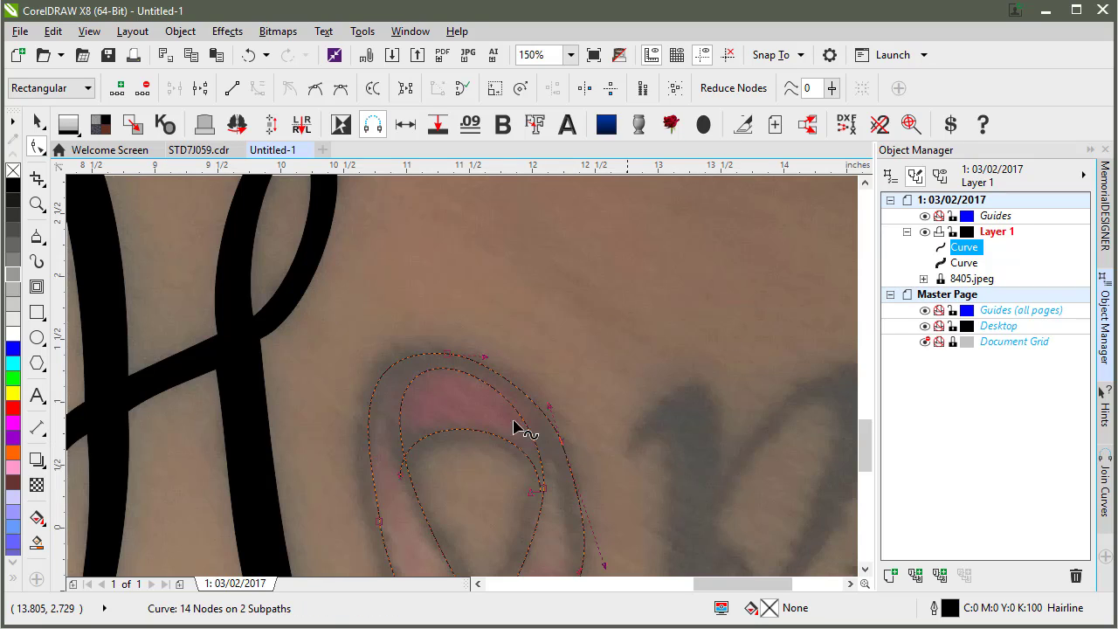
{"action": "left_click_drag", "start_coordinate": [404, 476], "coordinate": [407, 466]}
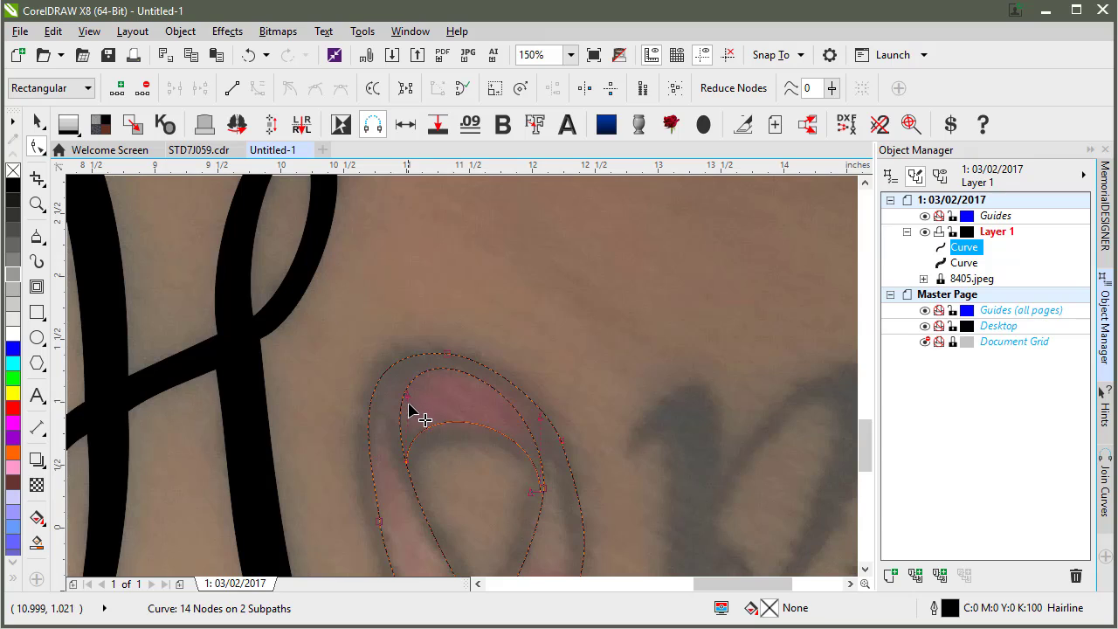
{"action": "left_click_drag", "start_coordinate": [541, 487], "coordinate": [536, 497]}
{"action": "scroll", "coordinate": [536, 497], "scroll_direction": "up", "scroll_amount": 3}
{"action": "scroll", "coordinate": [464, 390], "scroll_direction": "up", "scroll_amount": 3}
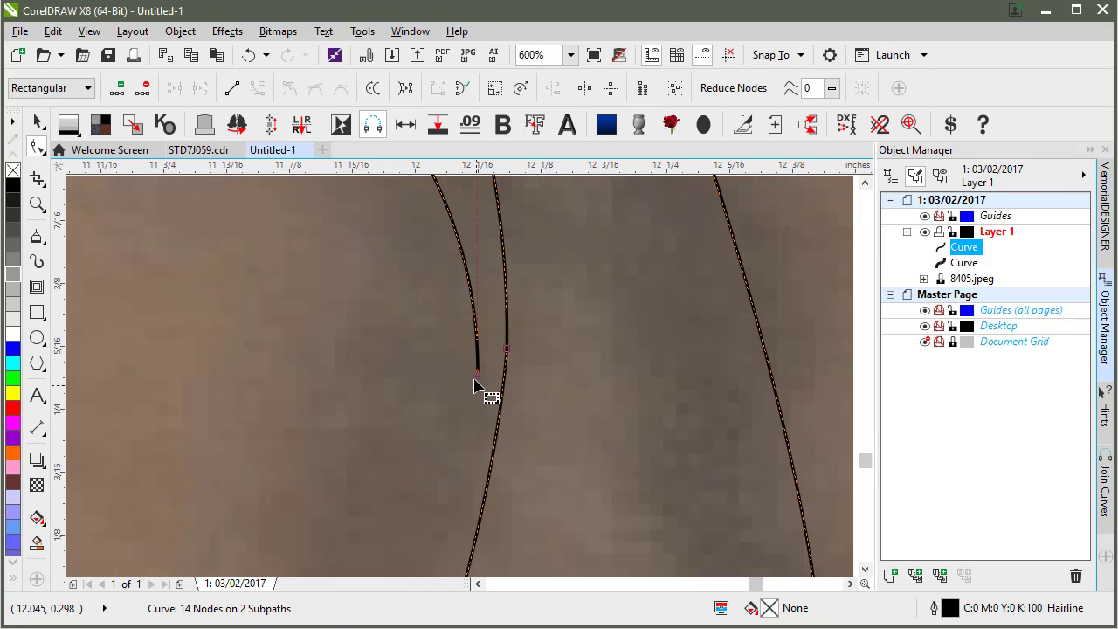
{"action": "left_click_drag", "start_coordinate": [484, 387], "coordinate": [506, 353]}
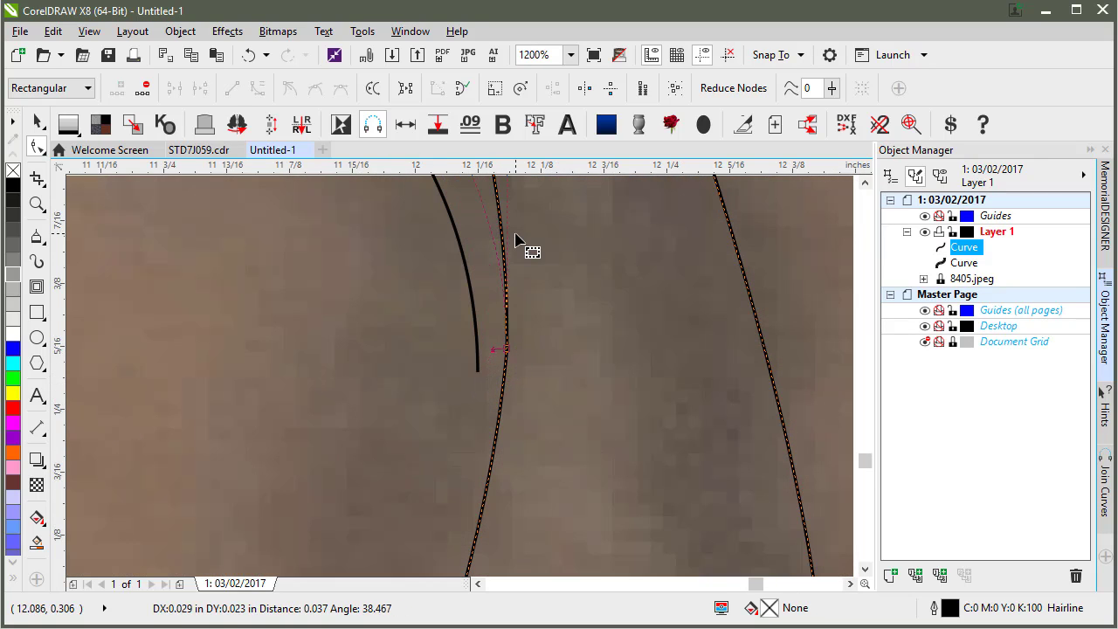
{"action": "scroll", "coordinate": [492, 370], "scroll_direction": "down", "scroll_amount": 2}
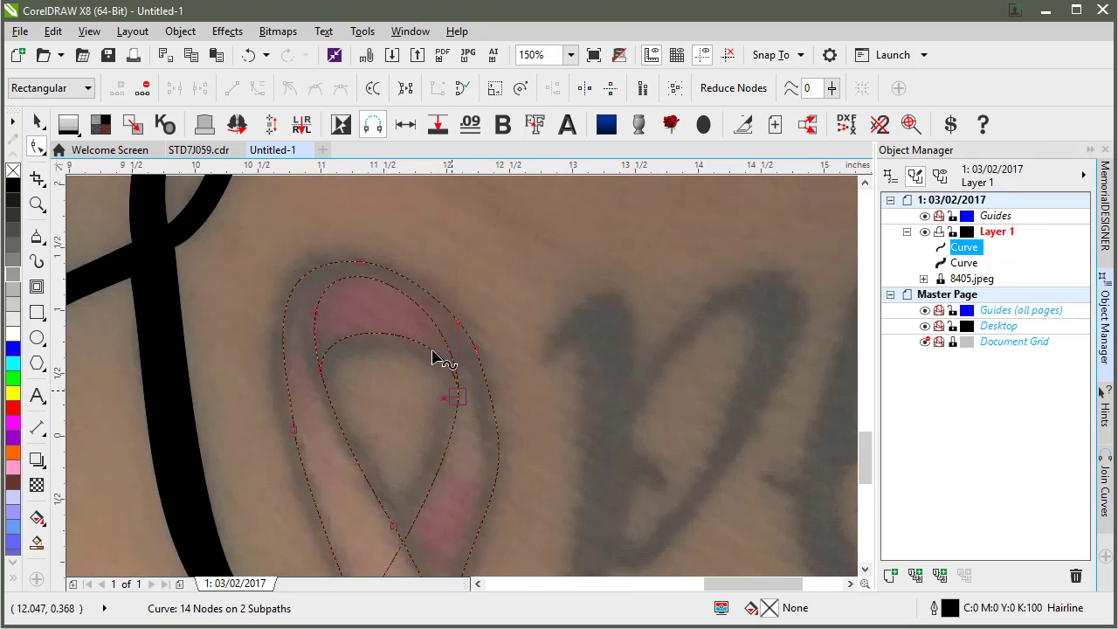
- Move the node on the loop's outer left edge onto the tattoo outline and adjust its handles to smooth the curve
{"action": "scroll", "coordinate": [467, 425], "scroll_direction": "down", "scroll_amount": 3}
{"action": "scroll", "coordinate": [463, 385], "scroll_direction": "up", "scroll_amount": 3}
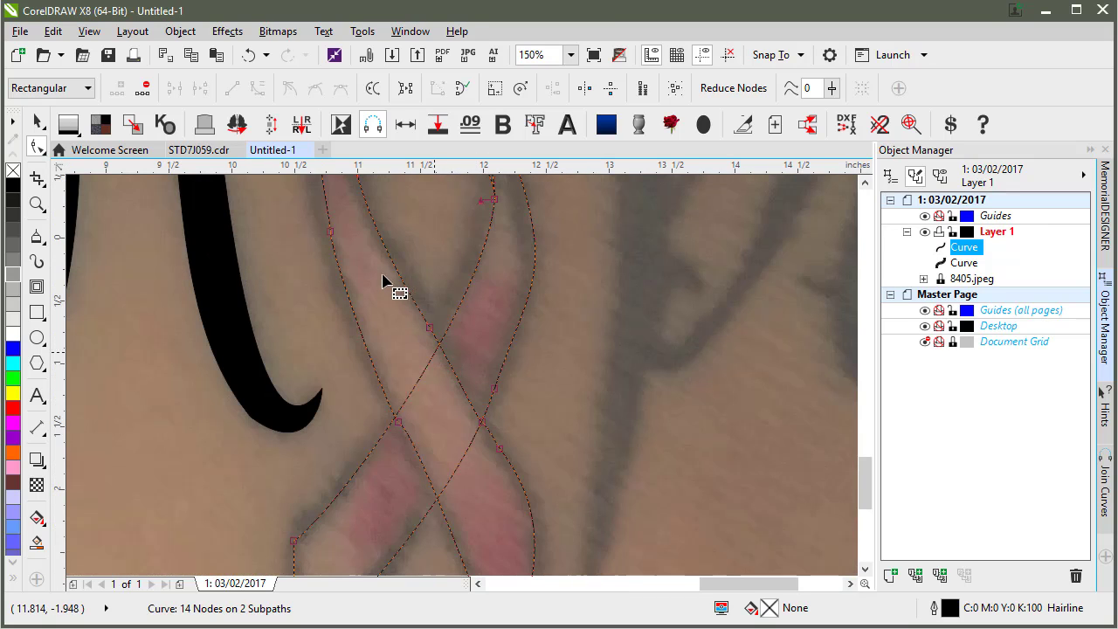
{"action": "scroll", "coordinate": [457, 375], "scroll_direction": "down", "scroll_amount": 2}
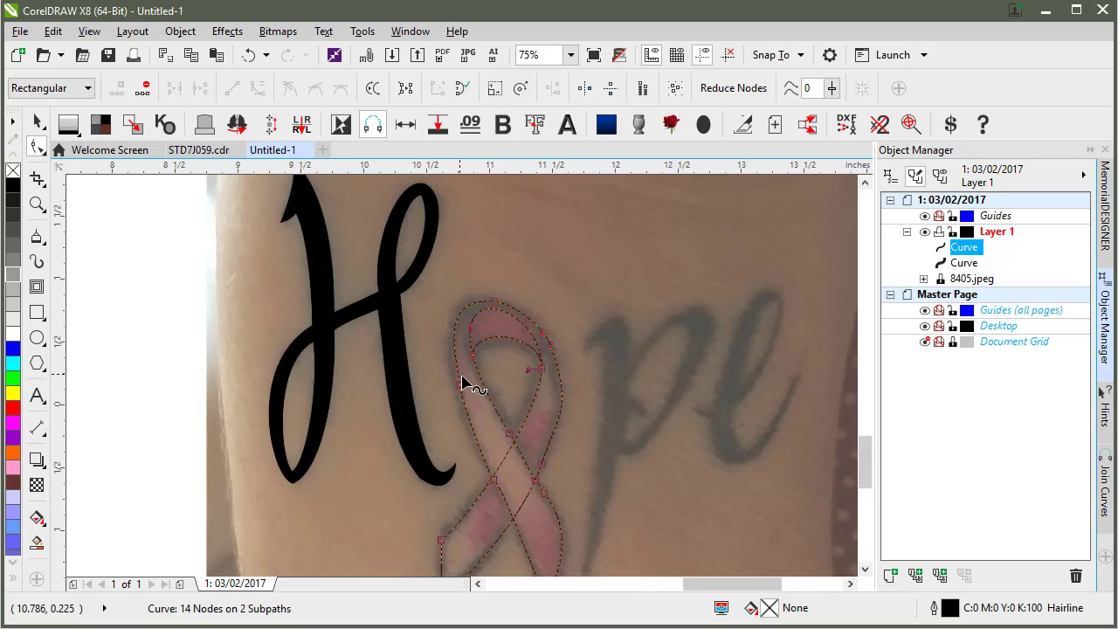
{"action": "scroll", "coordinate": [463, 385], "scroll_direction": "up", "scroll_amount": 4}
{"action": "left_click_drag", "start_coordinate": [459, 422], "coordinate": [452, 424]}
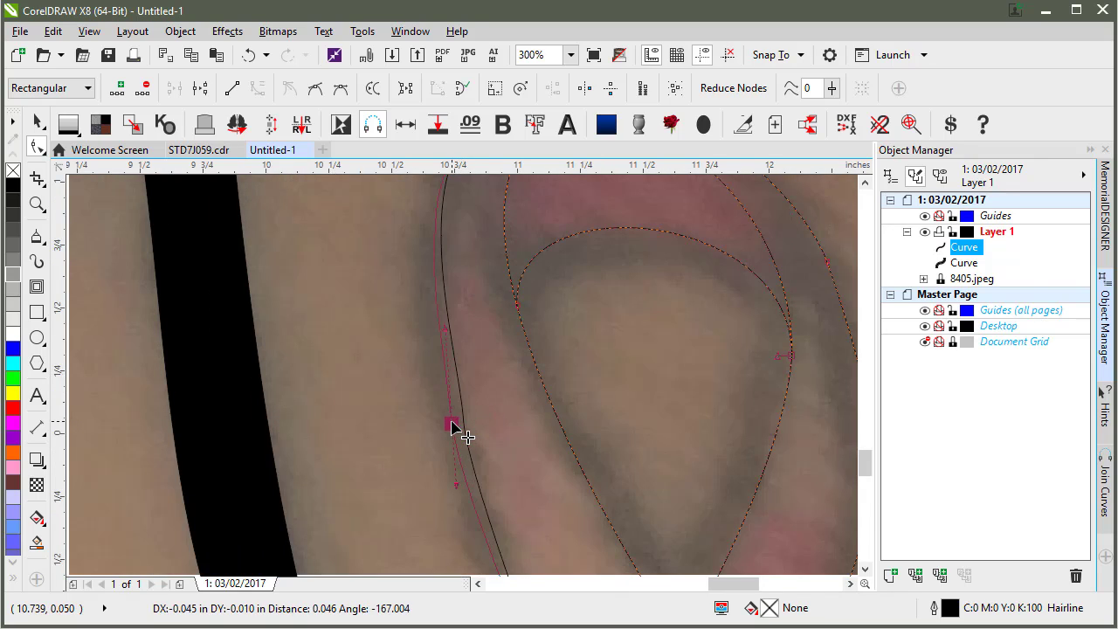
{"action": "left_click_drag", "start_coordinate": [441, 336], "coordinate": [469, 437]}
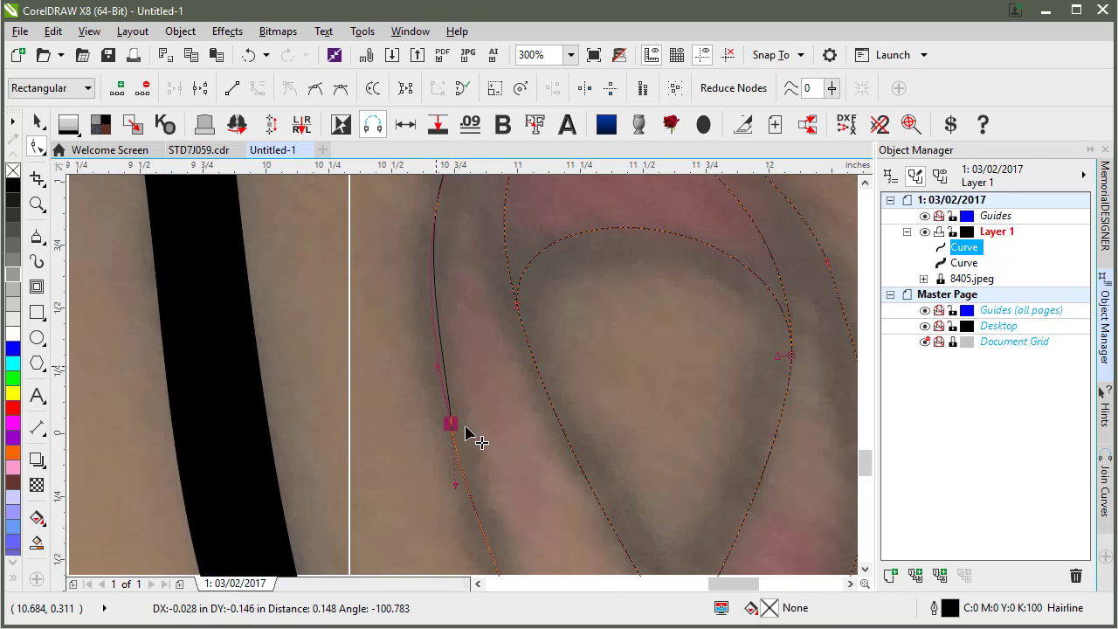
{"action": "left_click_drag", "start_coordinate": [464, 496], "coordinate": [562, 477]}
{"action": "scroll", "coordinate": [481, 400], "scroll_direction": "down", "scroll_amount": 1}
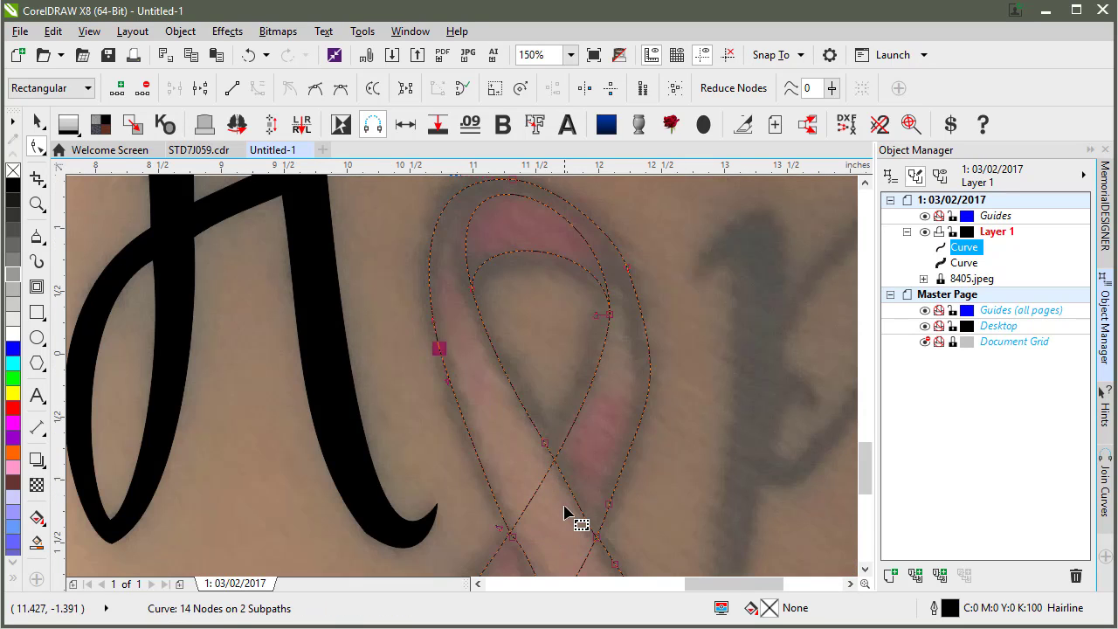
- Delete the two extra nodes at the left and right sides of the ribbon's crossing
{"action": "scroll", "coordinate": [489, 419], "scroll_direction": "down", "scroll_amount": 1}
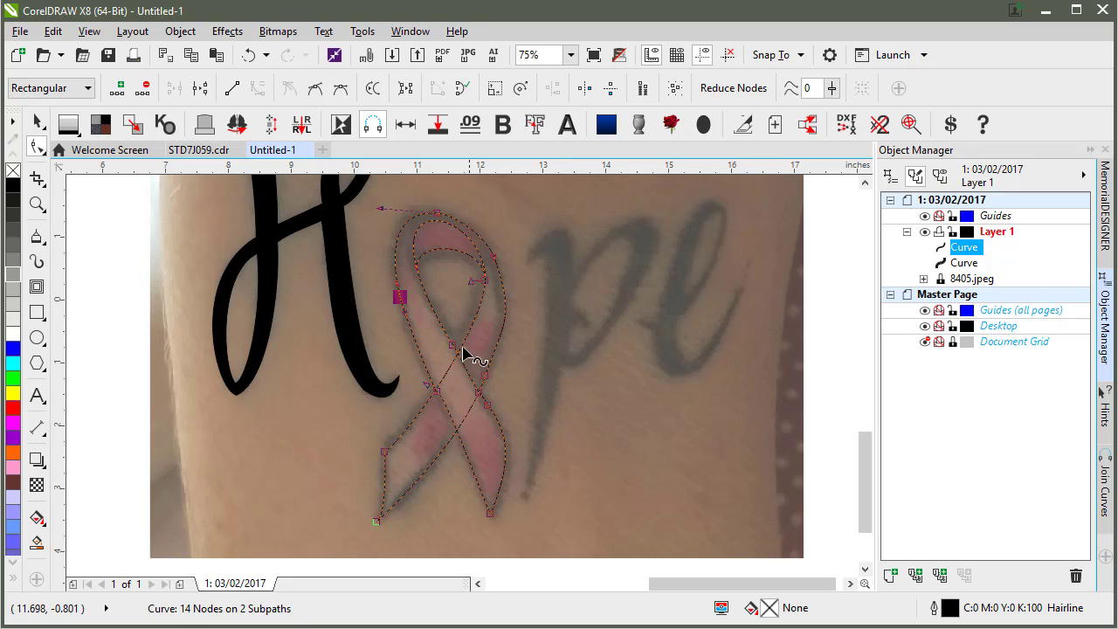
{"action": "scroll", "coordinate": [475, 425], "scroll_direction": "up", "scroll_amount": 2}
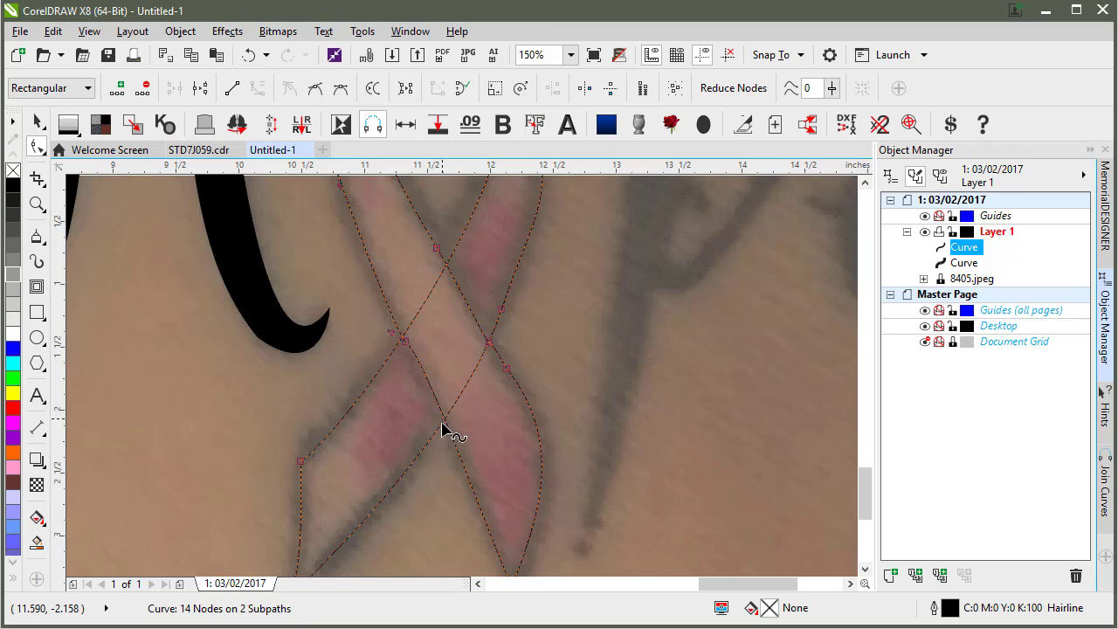
{"action": "left_click", "coordinate": [404, 341]}
{"action": "key", "text": "Delete"}
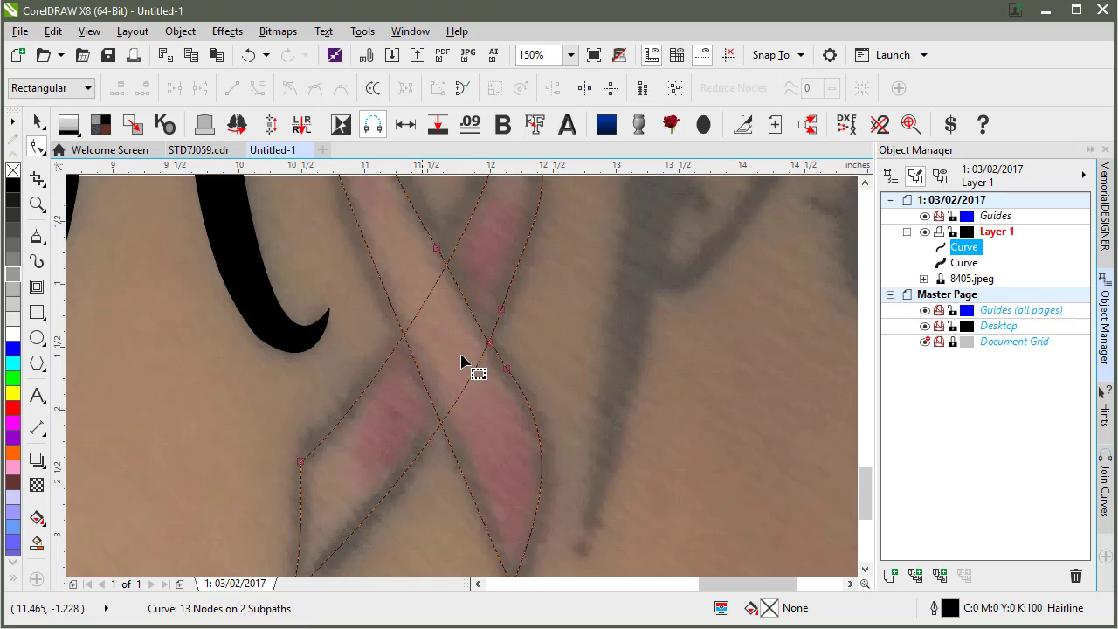
{"action": "left_click", "coordinate": [489, 343]}
{"action": "left_click", "coordinate": [536, 423]}
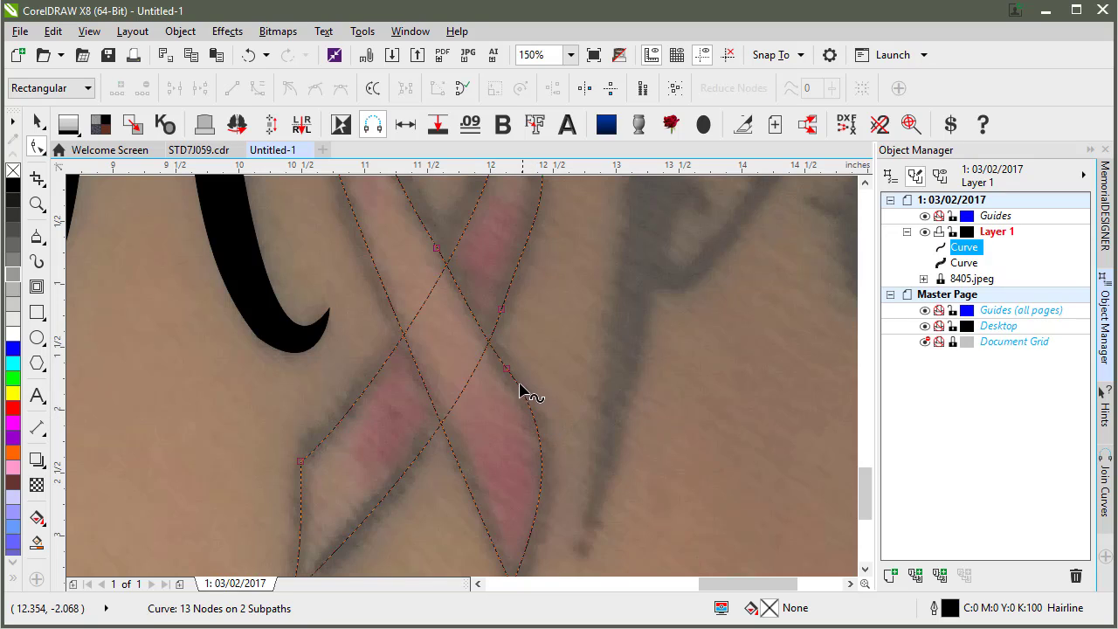
- Adjust the handles of the node just below the crossing so the right tail's outer edge follows the tattoo
{"action": "left_click", "coordinate": [510, 371]}
{"action": "left_click_drag", "start_coordinate": [565, 449], "coordinate": [565, 461]}
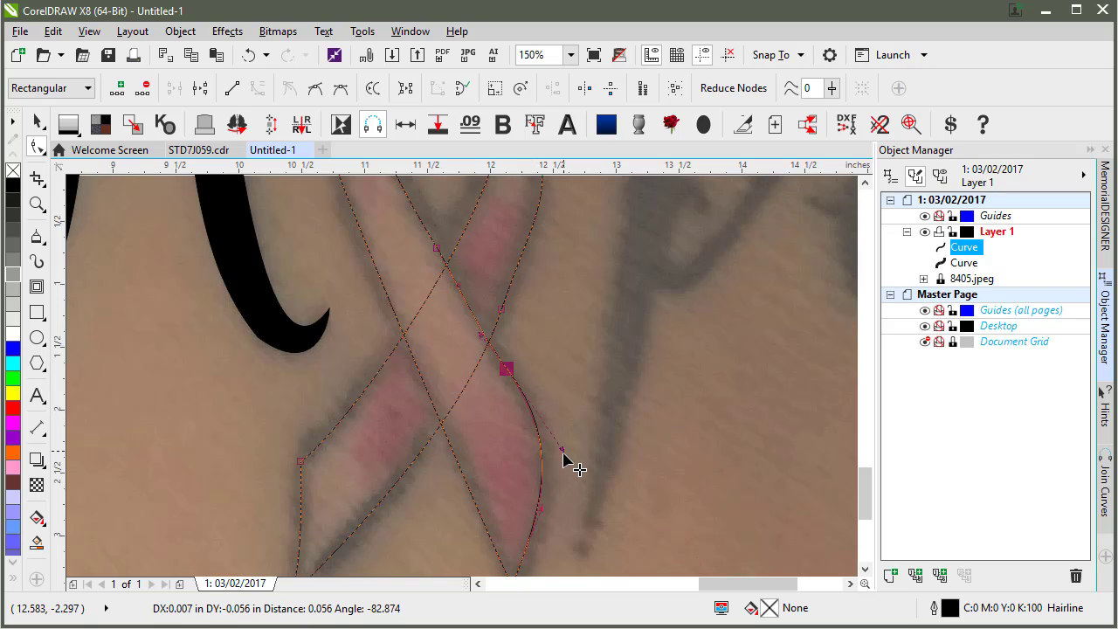
{"action": "left_click_drag", "start_coordinate": [489, 343], "coordinate": [492, 342]}
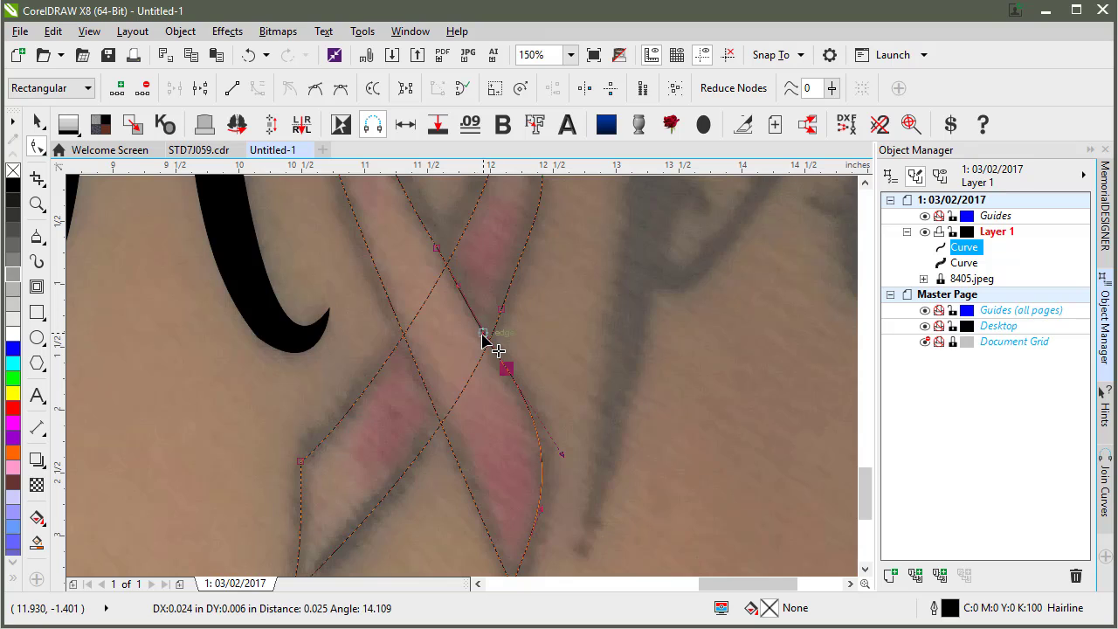
{"action": "left_click", "coordinate": [499, 300]}
- Save a custom line width of .09 inches and apply it to the ribbon curve's outline
{"action": "scroll", "coordinate": [486, 338], "scroll_direction": "down", "scroll_amount": 2}
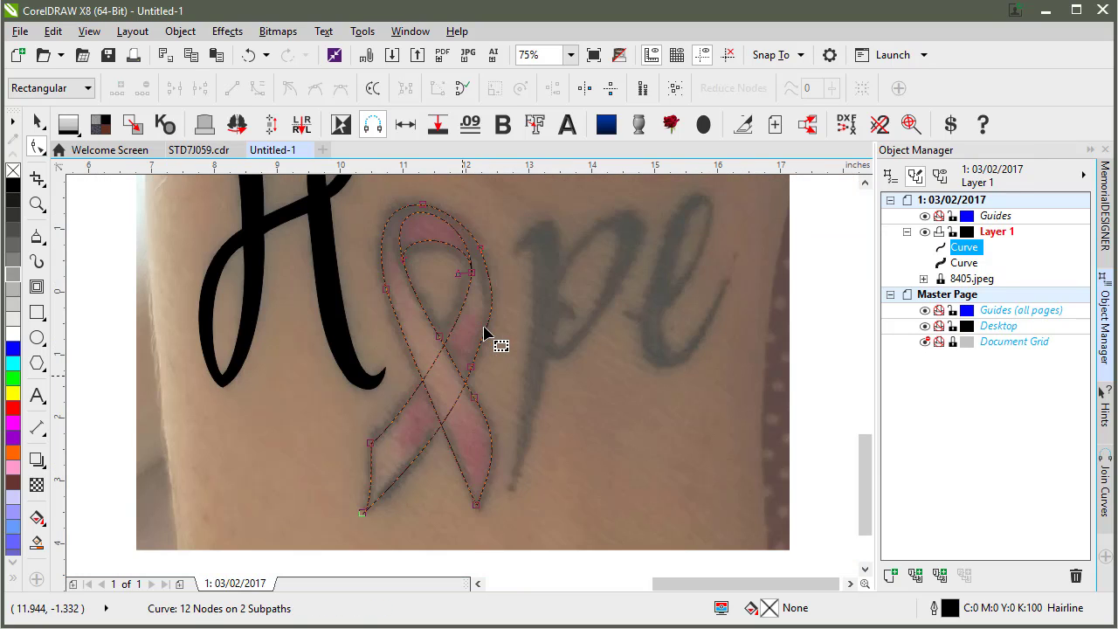
{"action": "scroll", "coordinate": [461, 387], "scroll_direction": "up", "scroll_amount": 2}
{"action": "scroll", "coordinate": [461, 387], "scroll_direction": "down", "scroll_amount": 1}
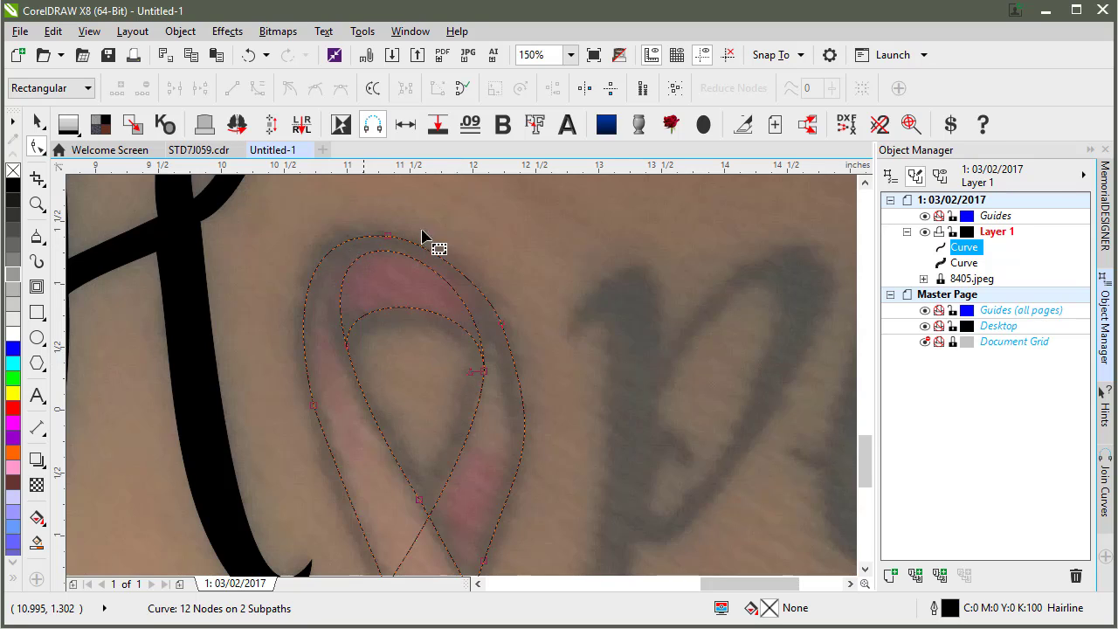
{"action": "left_click", "coordinate": [439, 129], "text": "ctrl"}
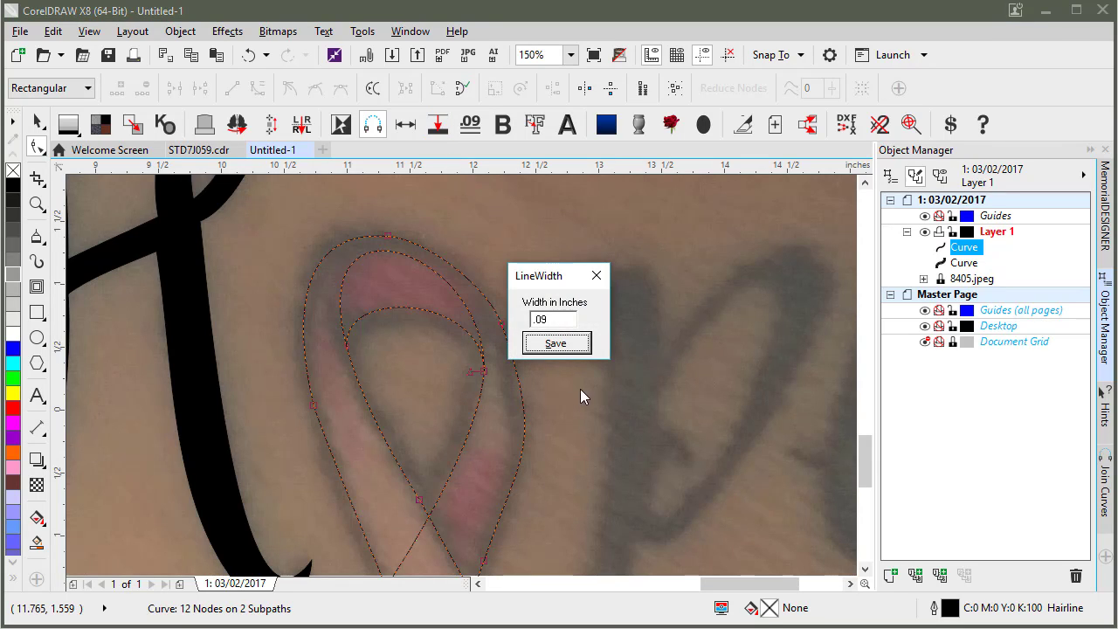
{"action": "left_click", "coordinate": [556, 343]}
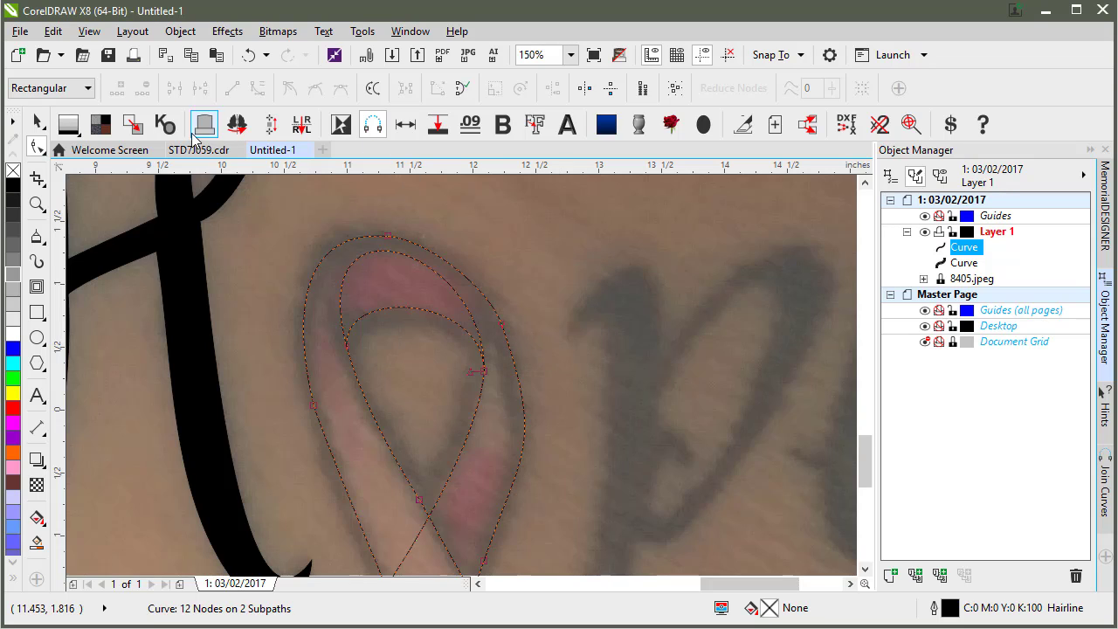
{"action": "left_click", "coordinate": [37, 124]}
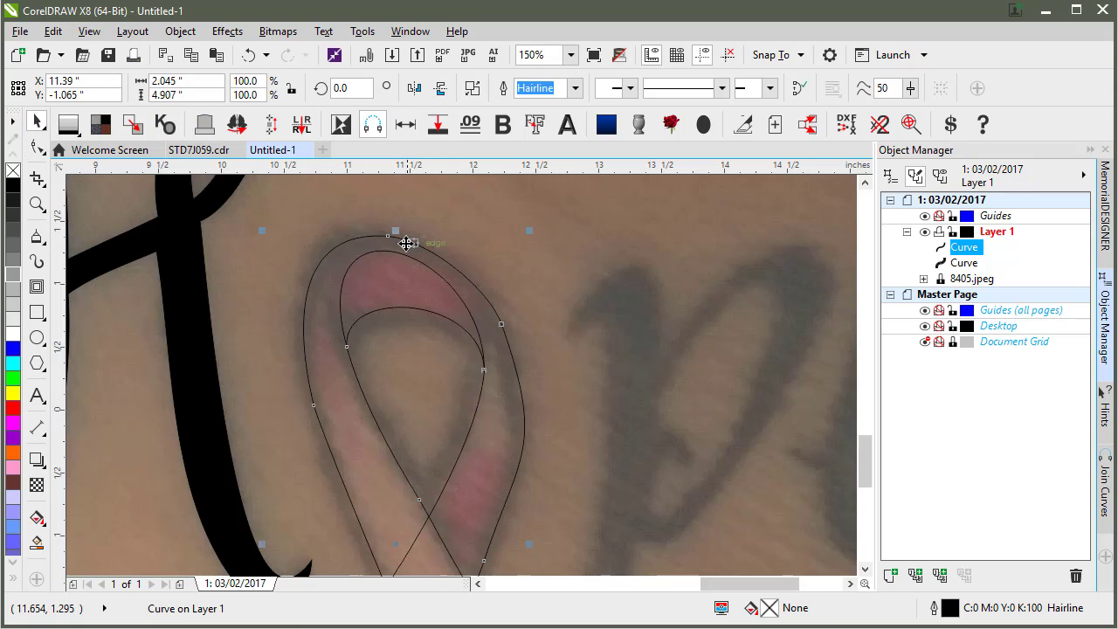
{"action": "left_click", "coordinate": [439, 125]}
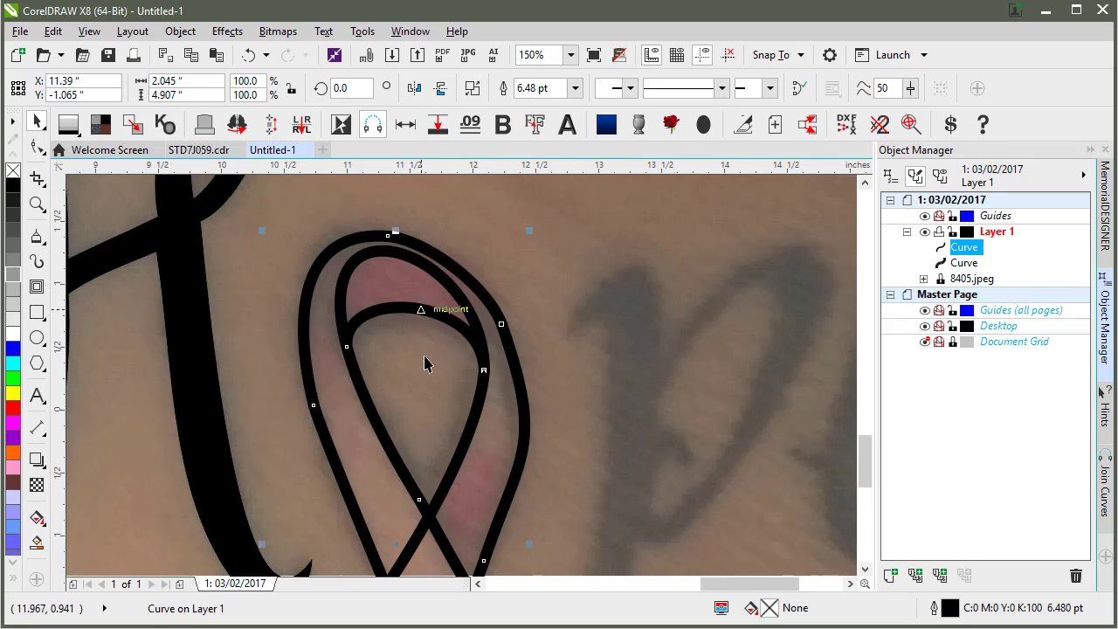
- Inspect the ribbon's line weight against the tattoo and its curves in wireframe, restoring the normal view
{"action": "scroll", "coordinate": [447, 411], "scroll_direction": "down", "scroll_amount": 2}
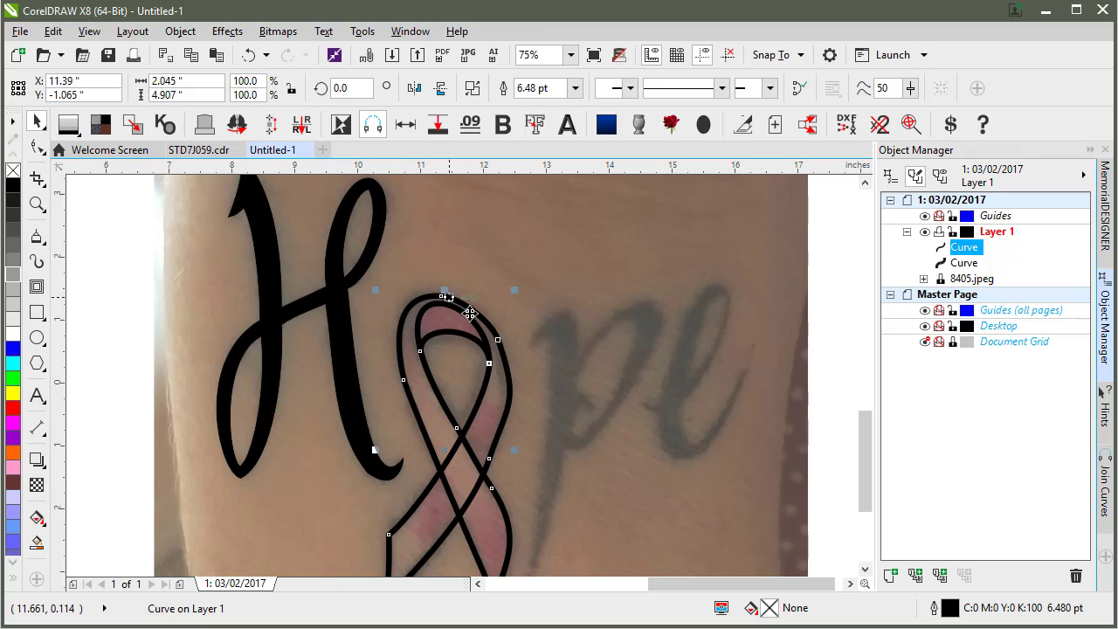
{"action": "scroll", "coordinate": [470, 483], "scroll_direction": "down", "scroll_amount": 2}
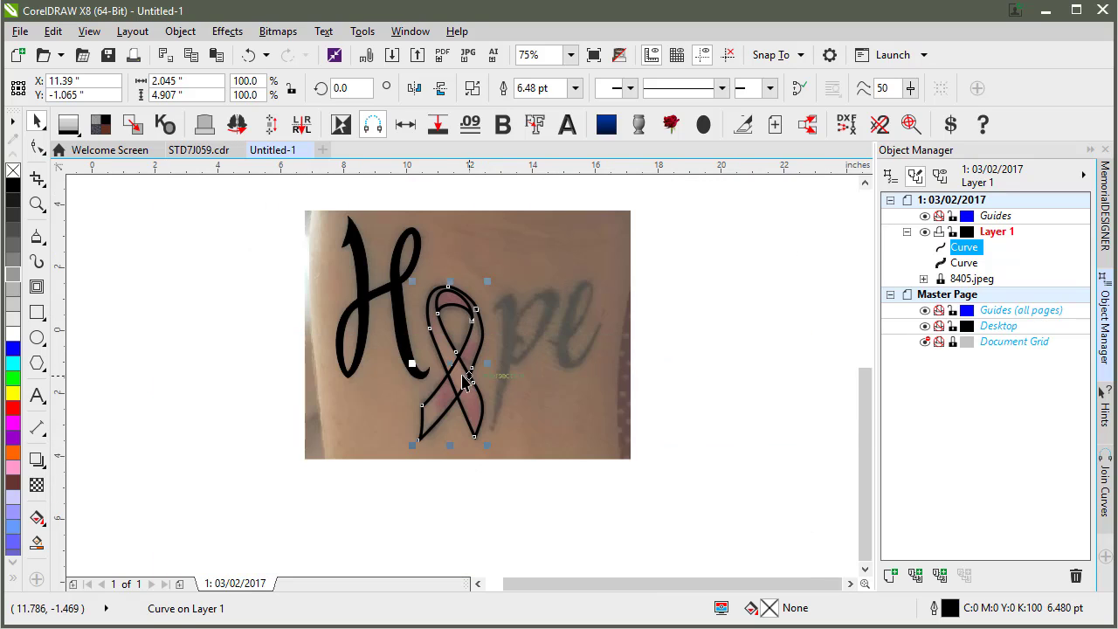
{"action": "scroll", "coordinate": [463, 382], "scroll_direction": "up", "scroll_amount": 2}
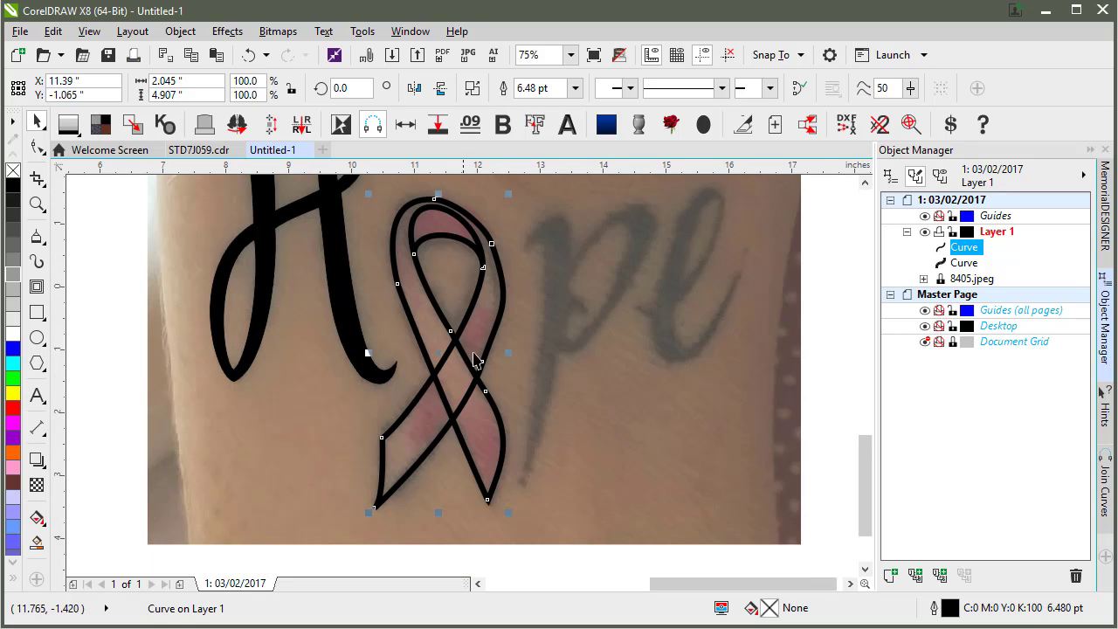
{"action": "scroll", "coordinate": [473, 292], "scroll_direction": "up", "scroll_amount": 4}
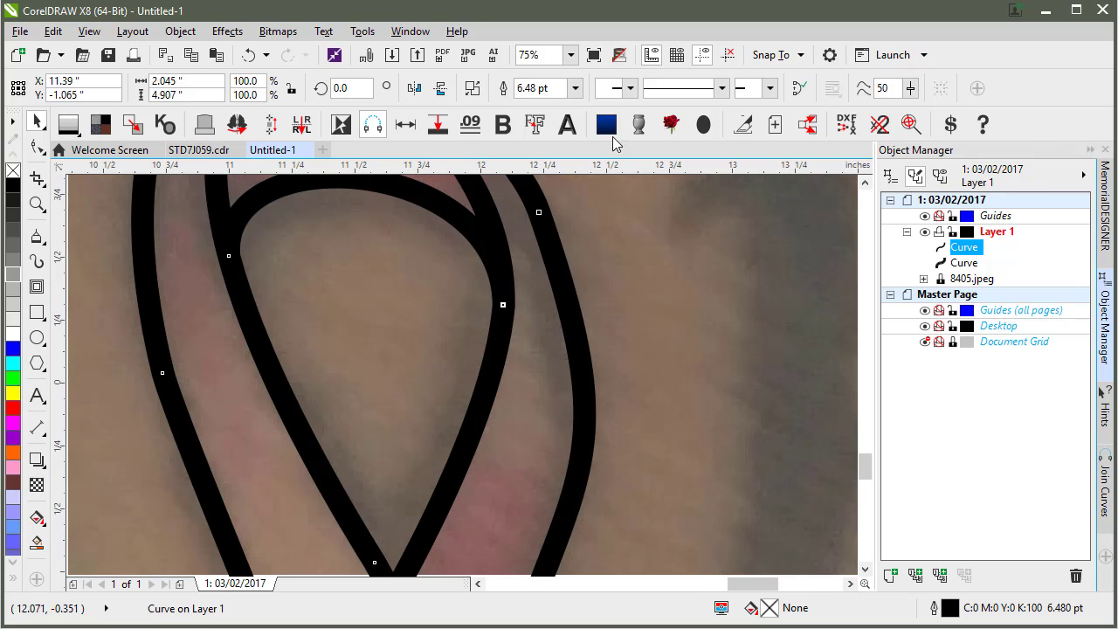
{"action": "left_click", "coordinate": [620, 55]}
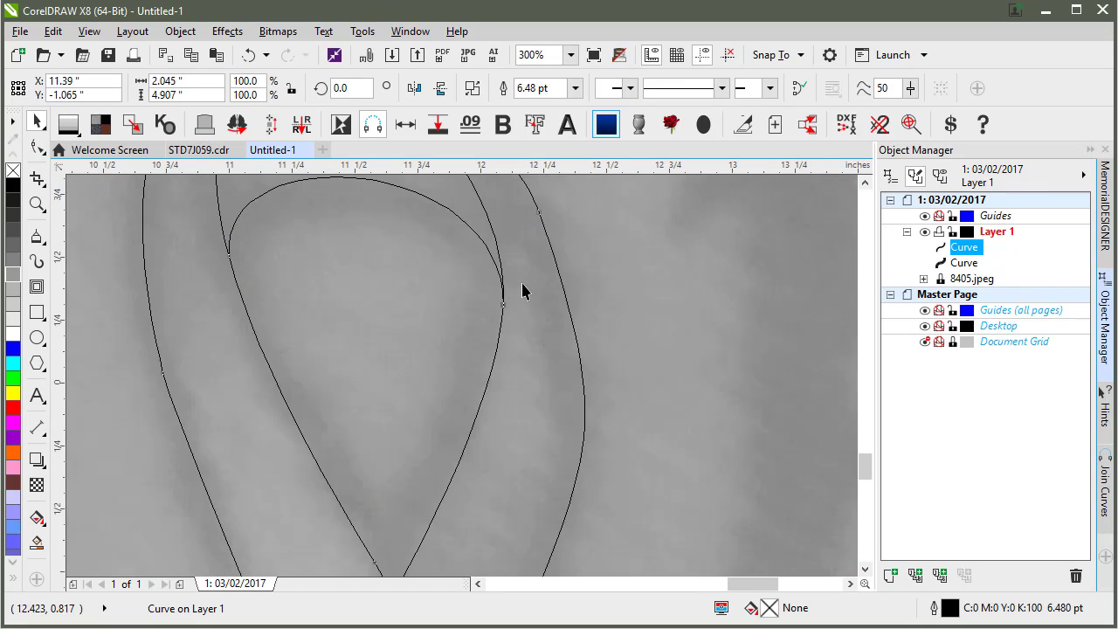
{"action": "left_click", "coordinate": [620, 55]}
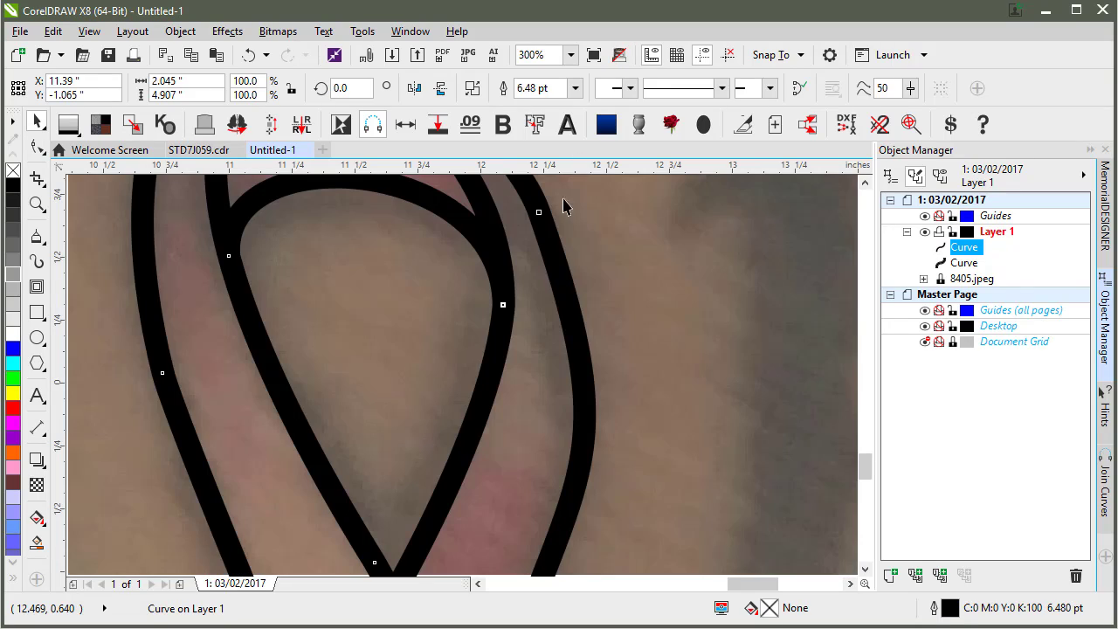
- Adjust both handles of the outer left loop node to smooth the ribbon's left edge
{"action": "left_click", "coordinate": [37, 147]}
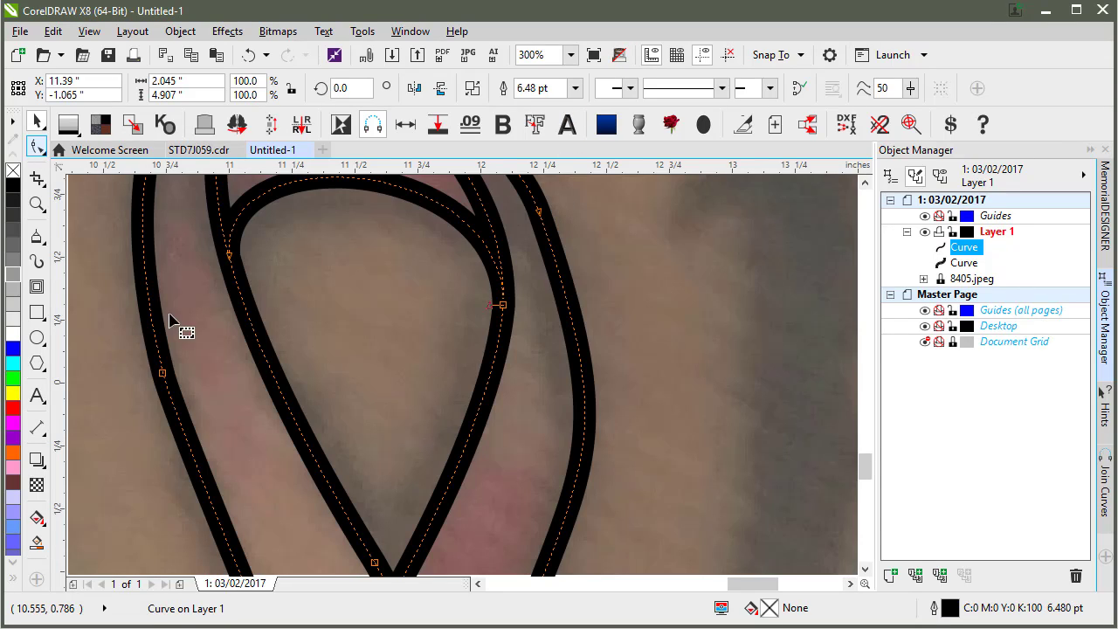
{"action": "left_click", "coordinate": [161, 373]}
{"action": "key", "text": "F3"}
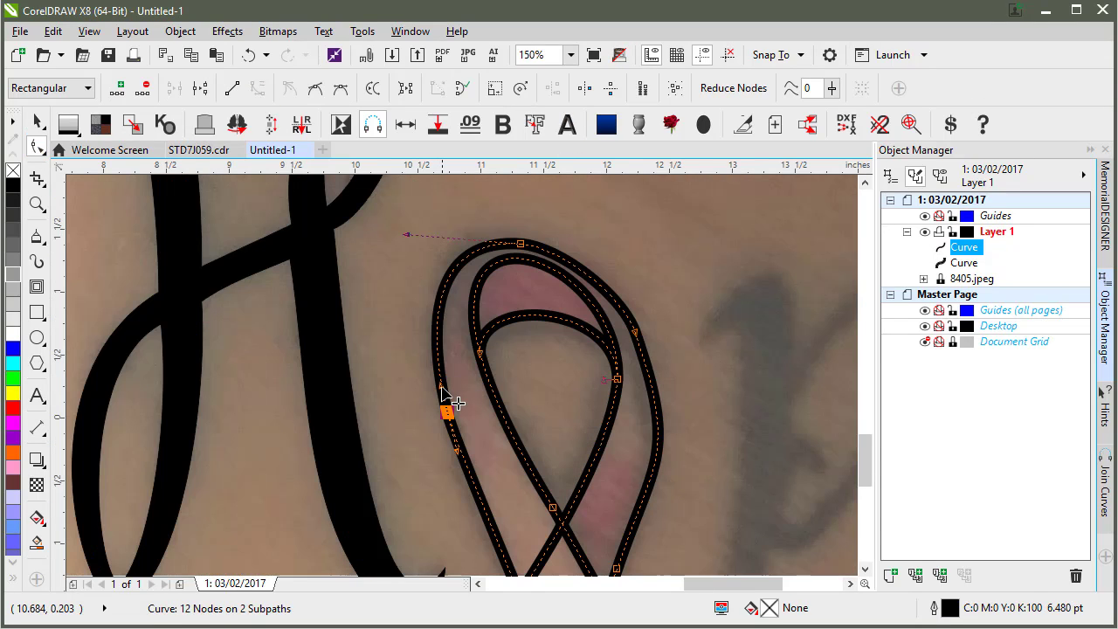
{"action": "mouse_move", "coordinate": [445, 403]}
{"action": "left_mouse_down"}
{"action": "mouse_move", "coordinate": [439, 386]}
{"action": "mouse_move", "coordinate": [434, 394]}
{"action": "left_mouse_up"}
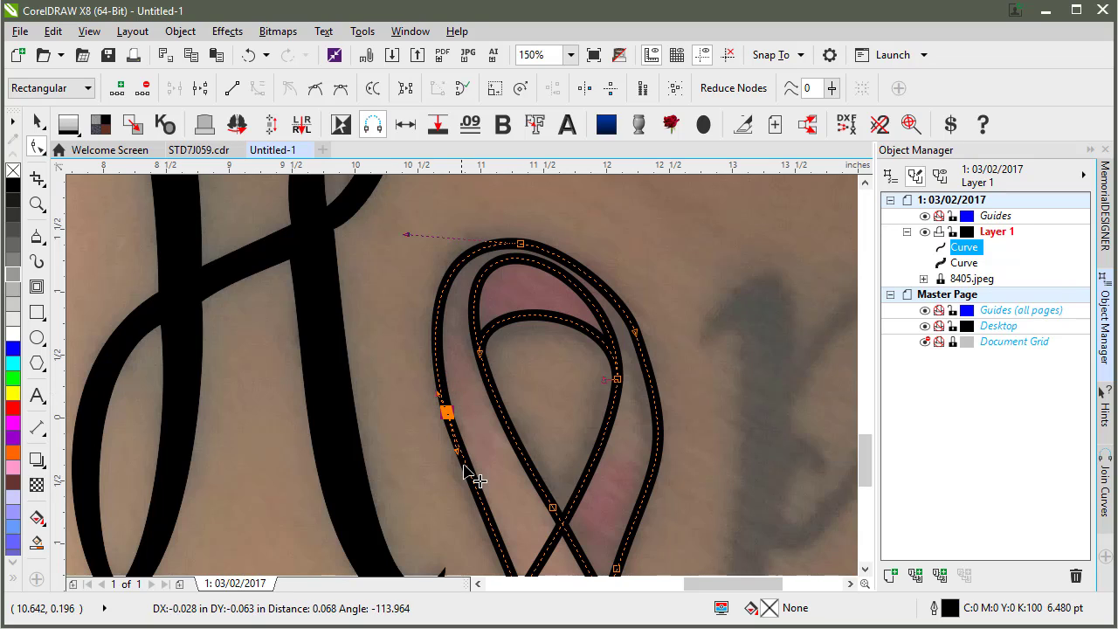
{"action": "left_click_drag", "start_coordinate": [464, 470], "coordinate": [466, 466]}
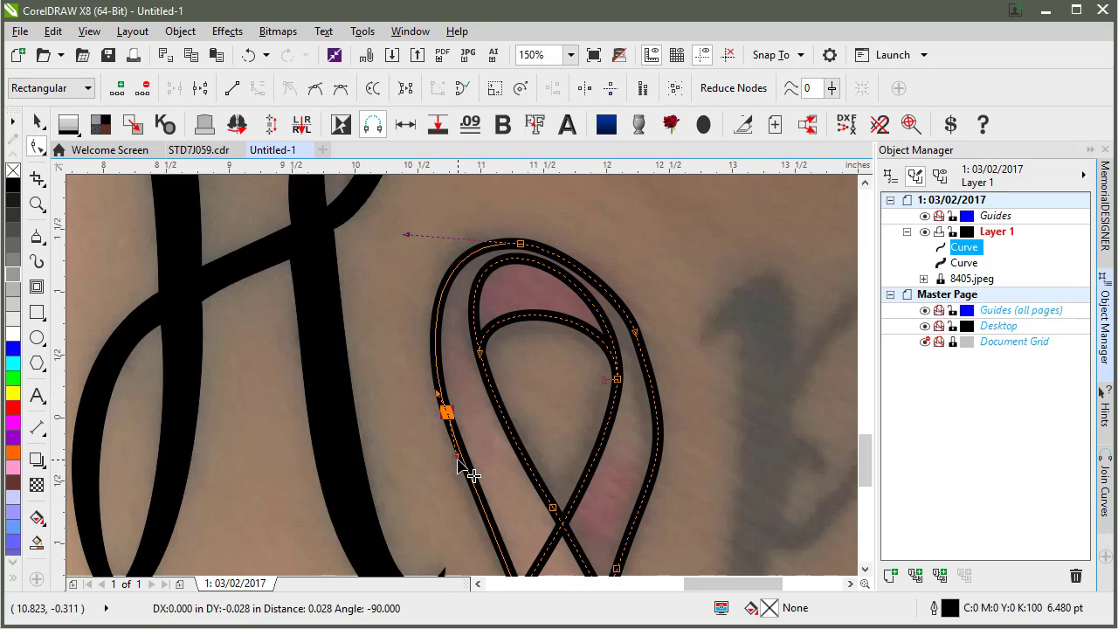
- Check the nodes on the loop's right side and delete the node at the top of its outer edge
{"action": "left_click", "coordinate": [618, 380]}
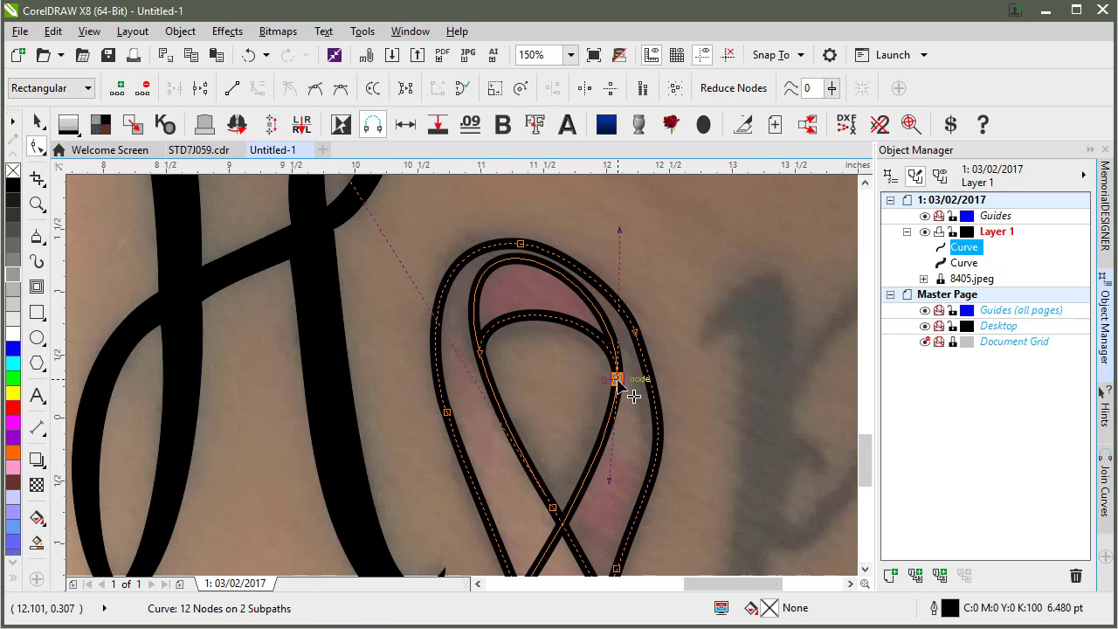
{"action": "left_click", "coordinate": [636, 340]}
{"action": "left_click_drag", "start_coordinate": [560, 250], "coordinate": [601, 252]}
{"action": "left_click", "coordinate": [592, 289]}
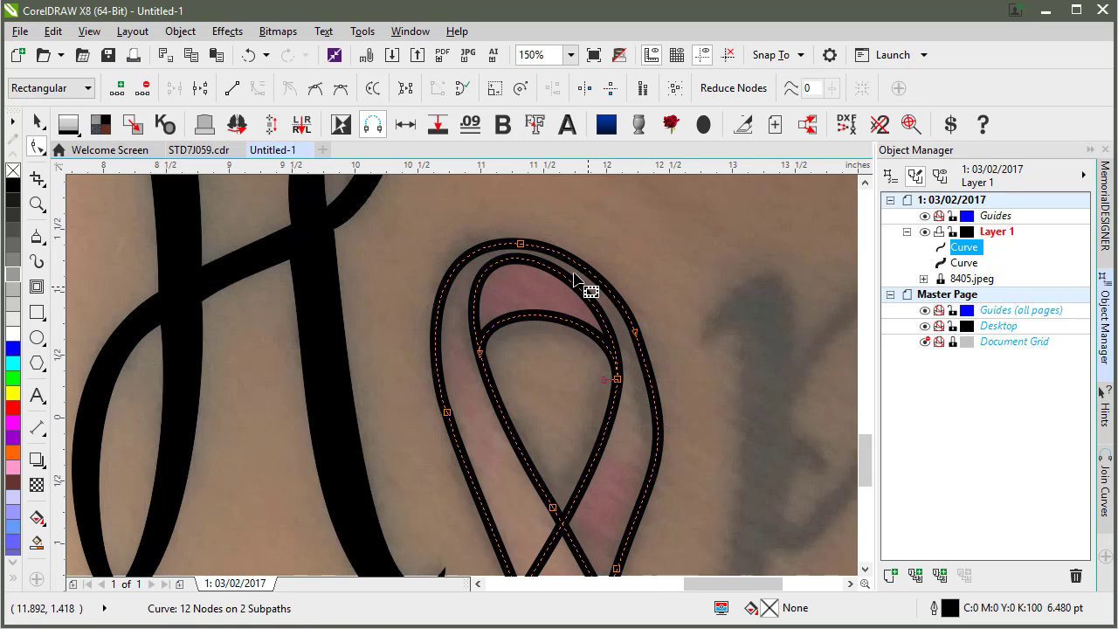
{"action": "double_click", "coordinate": [521, 249]}
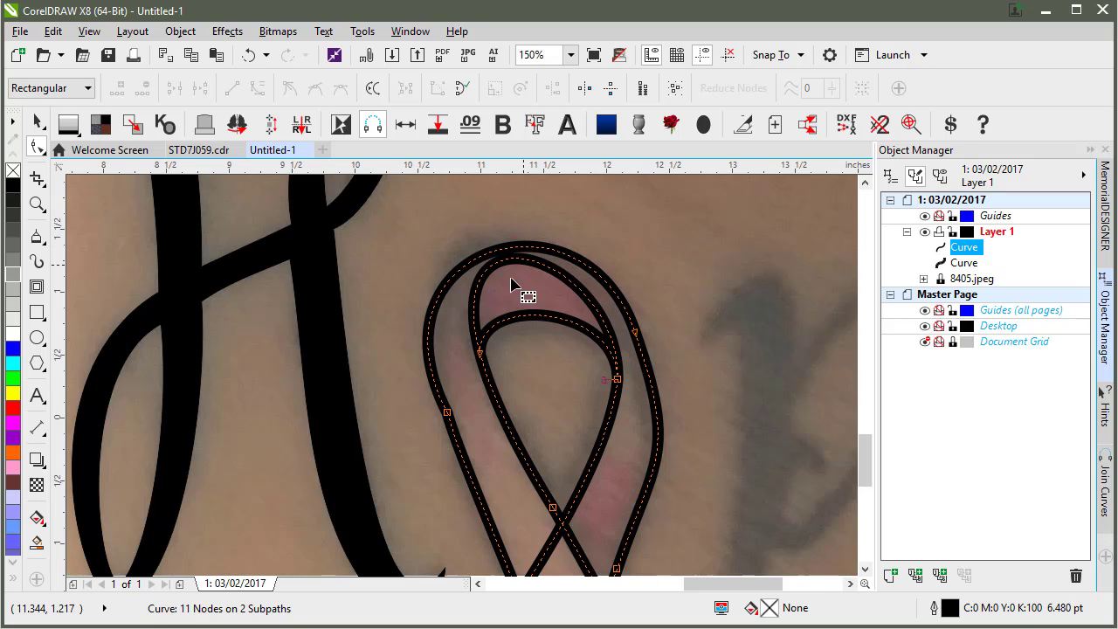
- Undo the deletion of the loop's top node and check the handles of the inner loop's arch segment
{"action": "key", "text": "ctrl+z"}
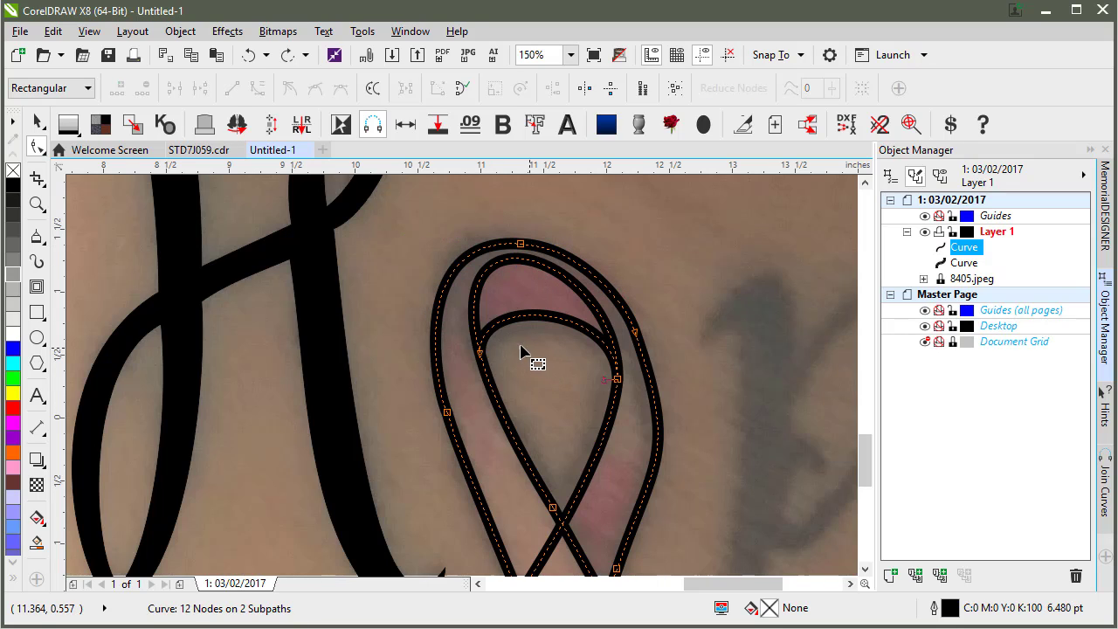
{"action": "left_click", "coordinate": [486, 331]}
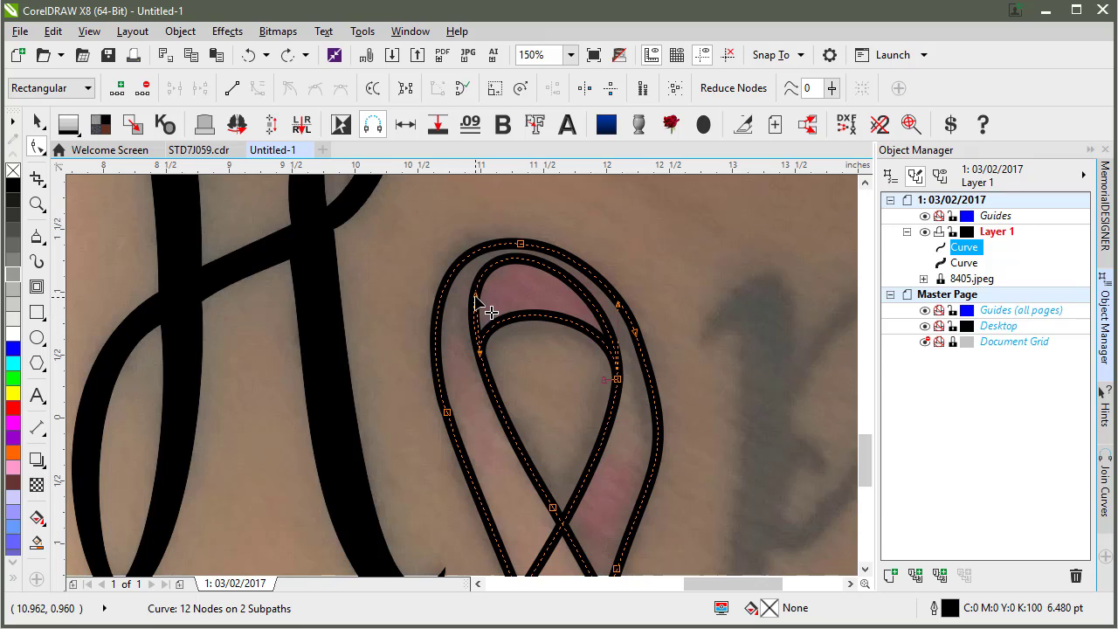
{"action": "left_click_drag", "start_coordinate": [619, 308], "coordinate": [599, 364]}
- Delete the node on the ribbon's outer right edge just above the lower strand crossing
{"action": "scroll", "coordinate": [460, 375], "scroll_direction": "down", "scroll_amount": 4}
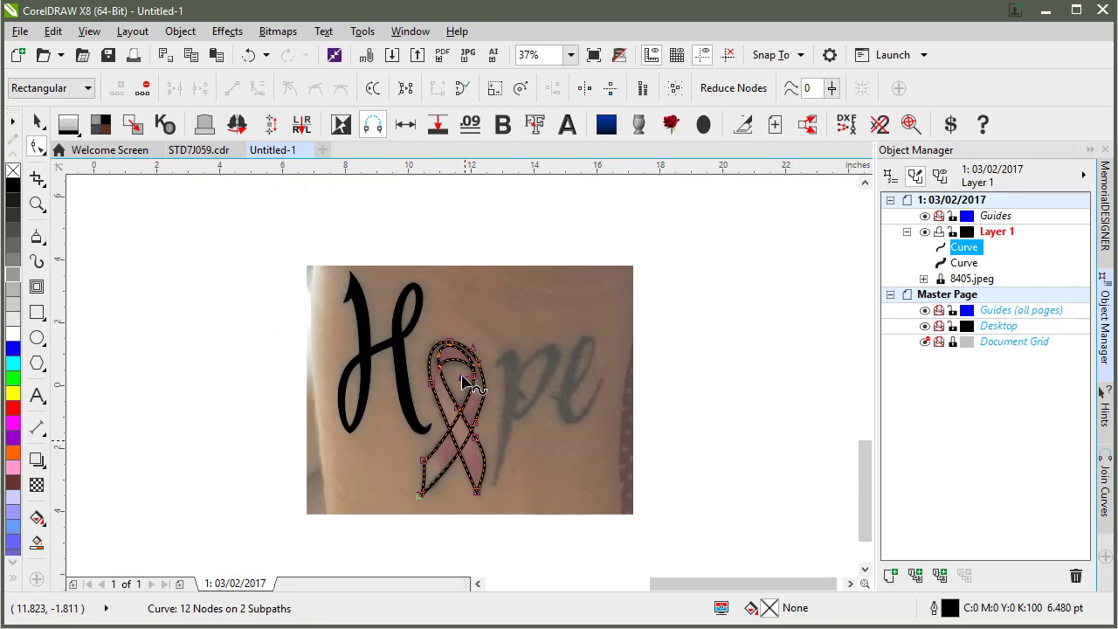
{"action": "scroll", "coordinate": [460, 369], "scroll_direction": "up", "scroll_amount": 4}
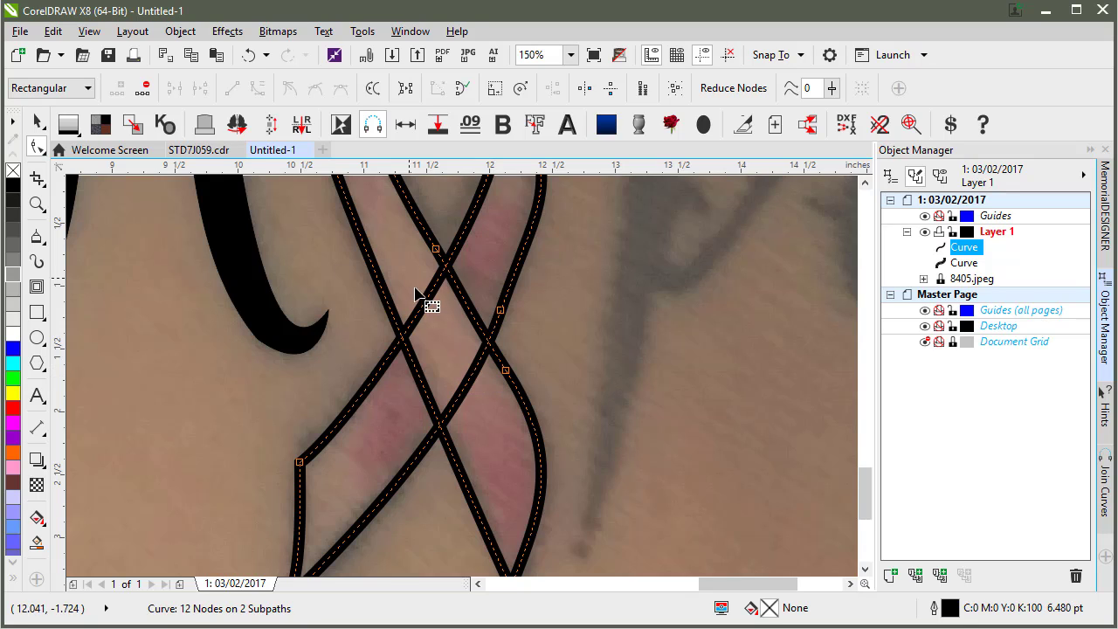
{"action": "scroll", "coordinate": [522, 286], "scroll_direction": "down", "scroll_amount": 3}
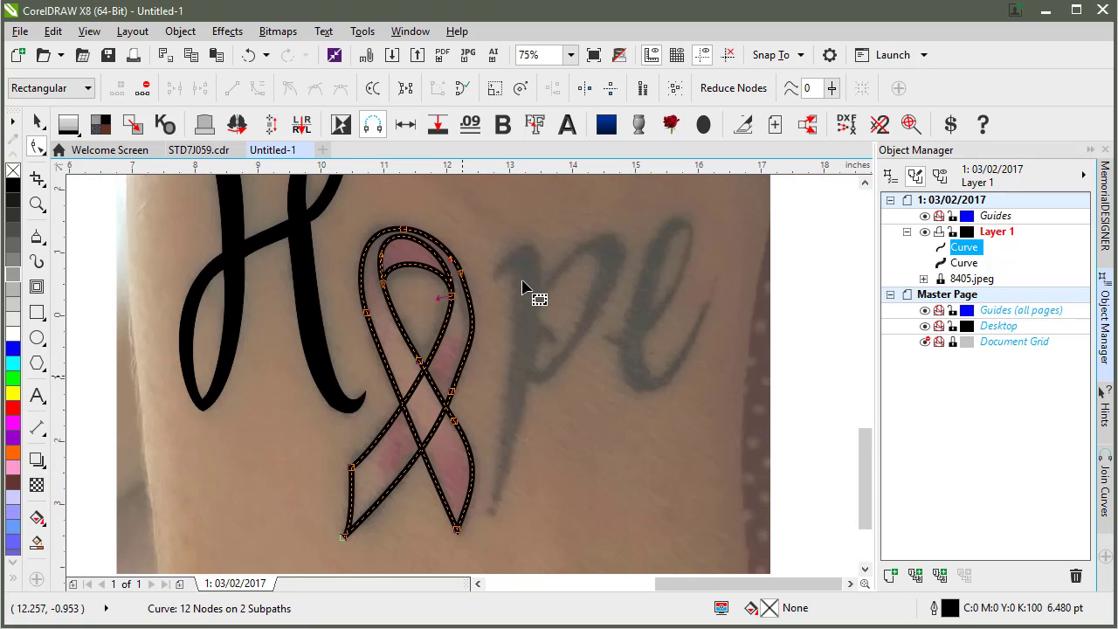
{"action": "key", "text": "Delete"}
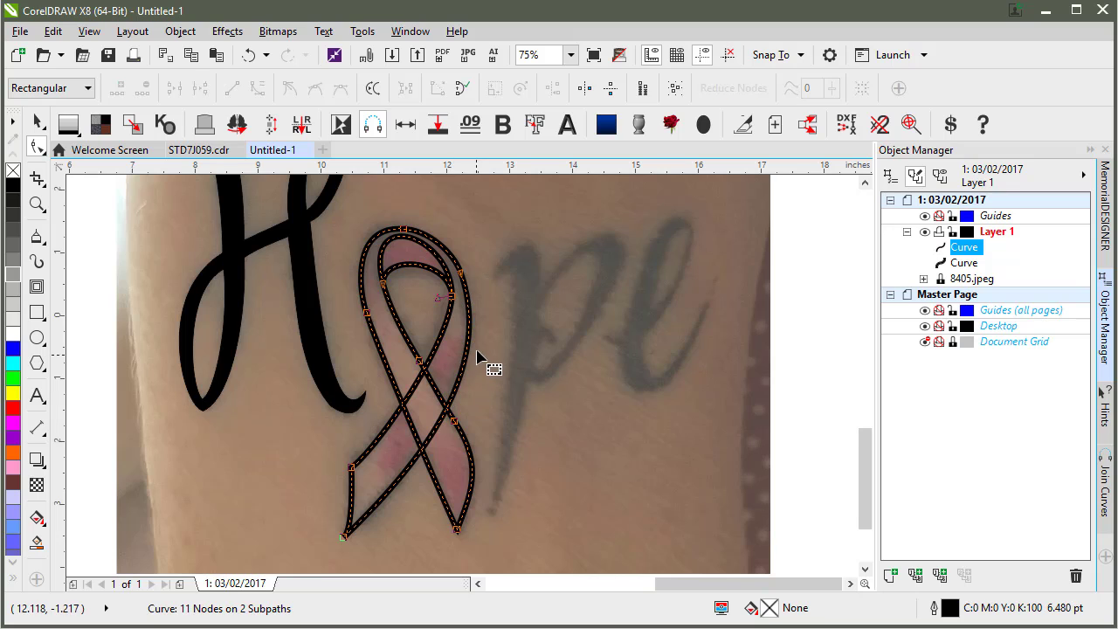
- Use Virtual Segment Delete to remove the two line segments crossing the ribbon's front strand, then deselect the curve
{"action": "scroll", "coordinate": [452, 404], "scroll_direction": "up", "scroll_amount": 4}
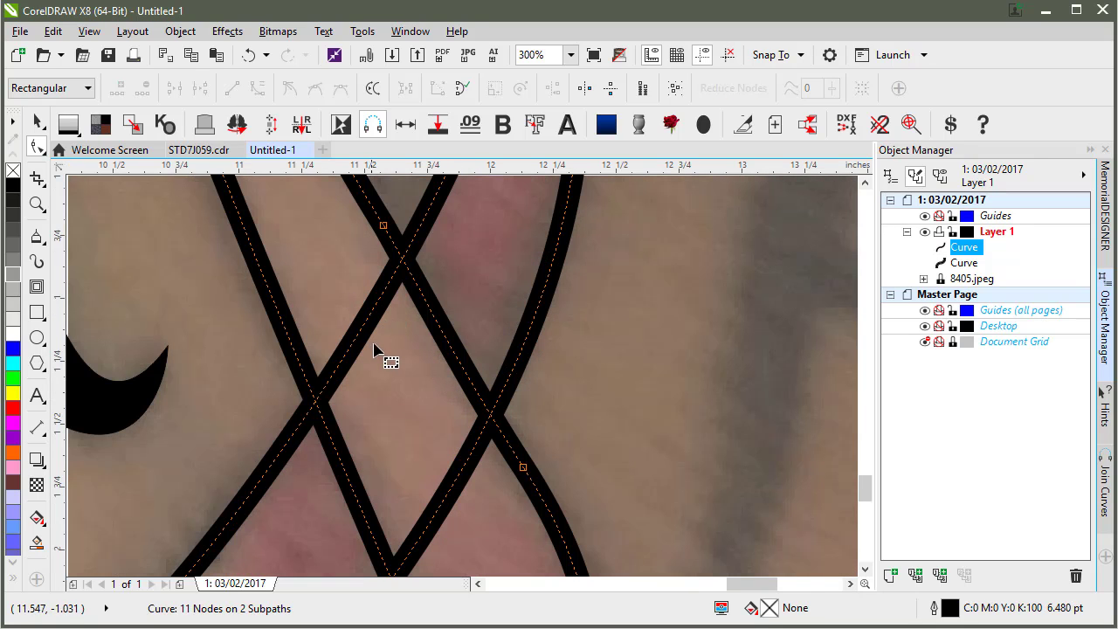
{"action": "scroll", "coordinate": [460, 464], "scroll_direction": "down", "scroll_amount": 2}
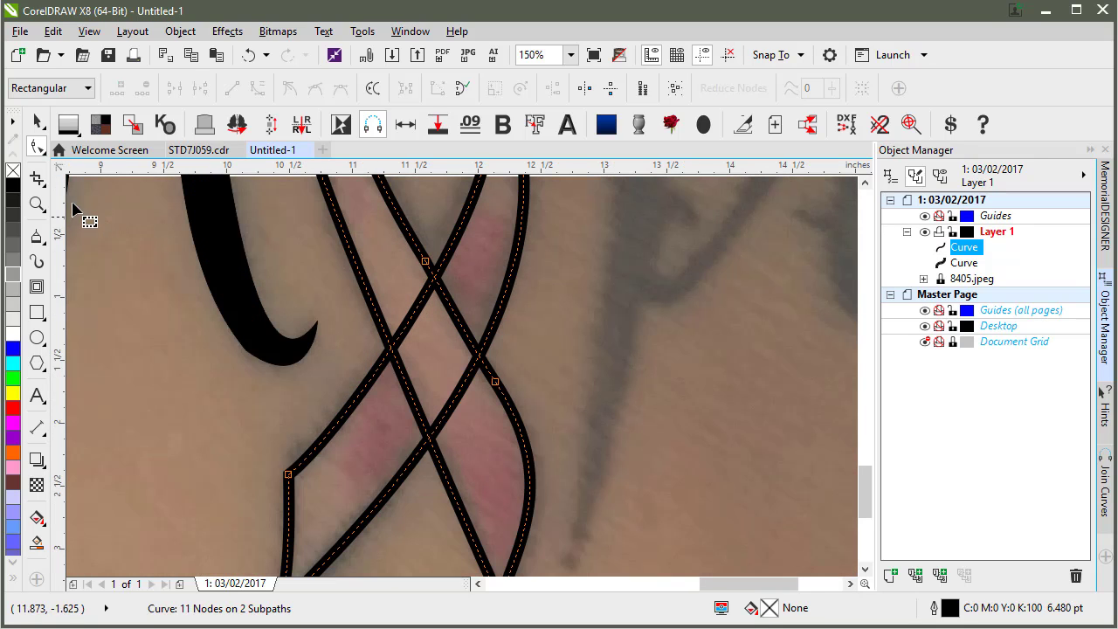
{"action": "left_click", "coordinate": [36, 185]}
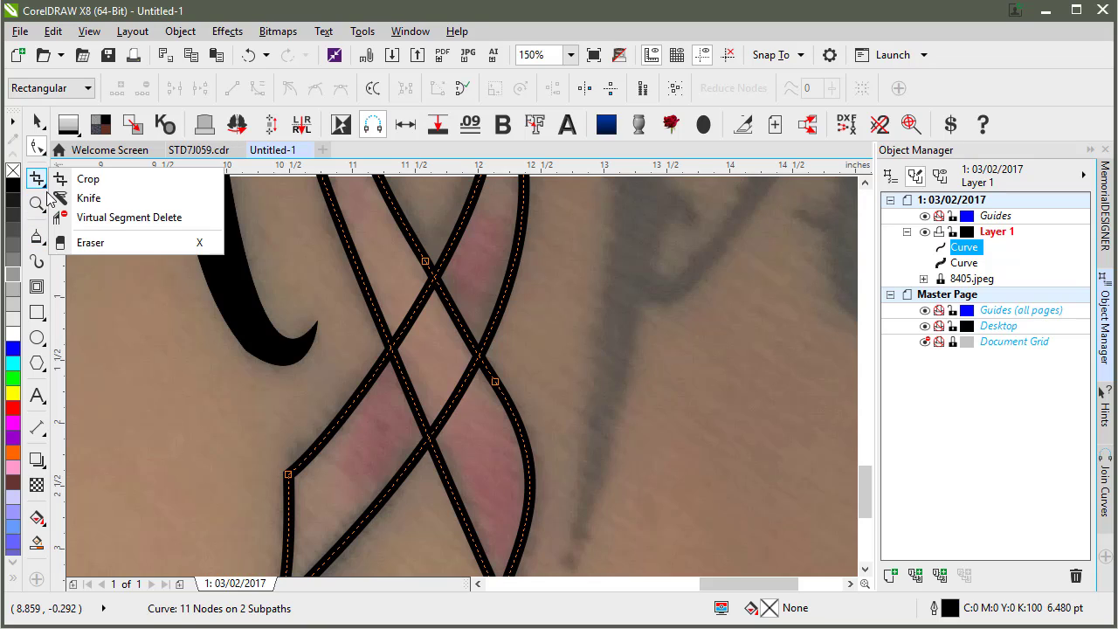
{"action": "left_click", "coordinate": [96, 220]}
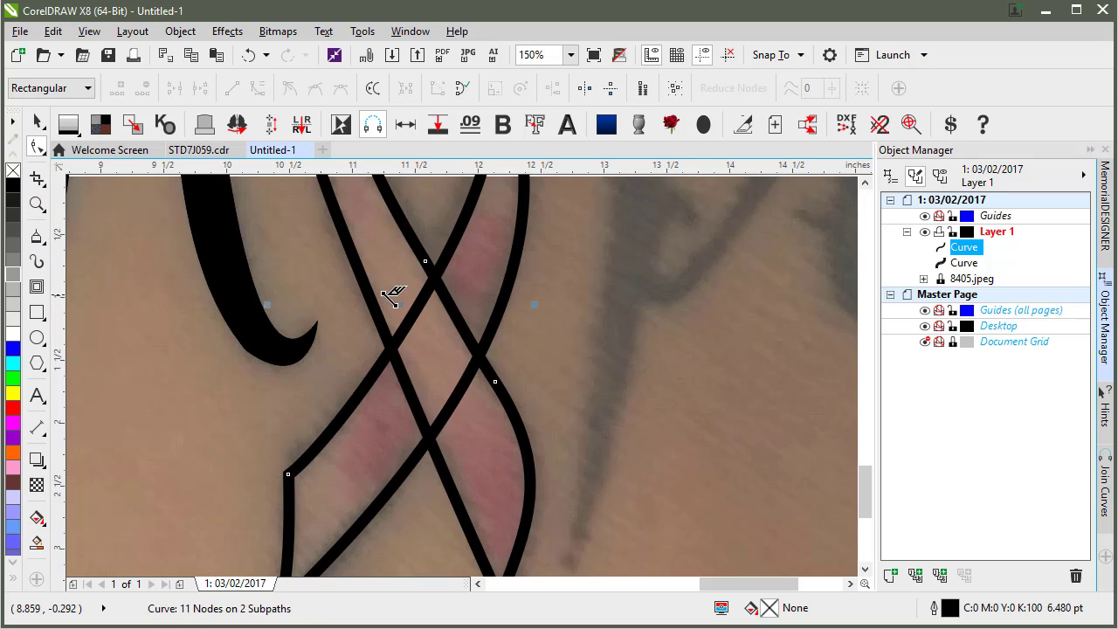
{"action": "left_click", "coordinate": [417, 312]}
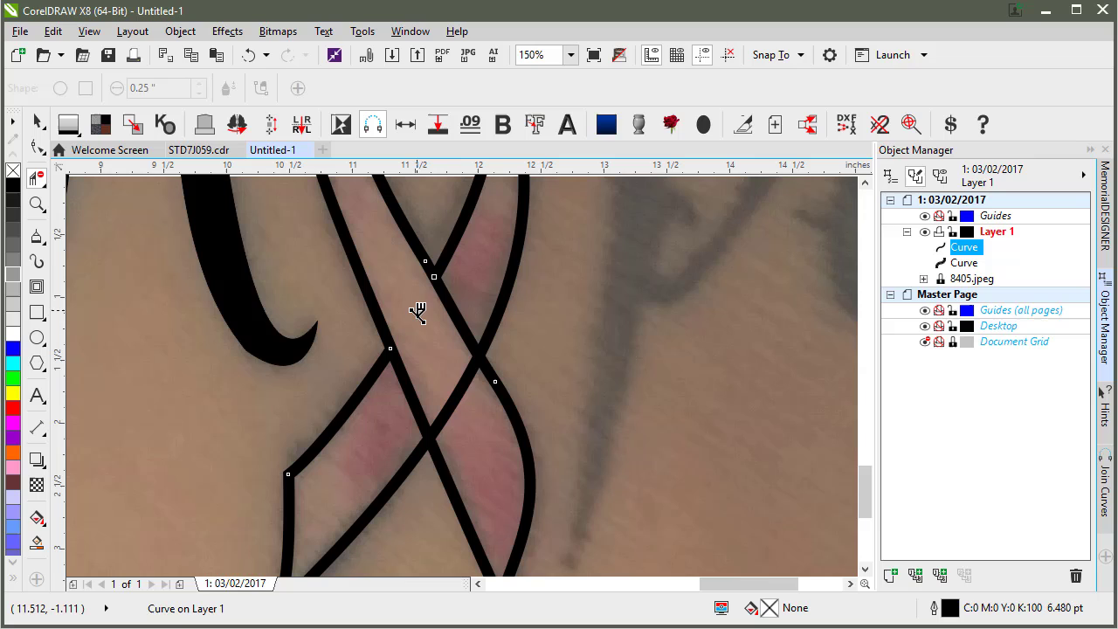
{"action": "left_click", "coordinate": [455, 404]}
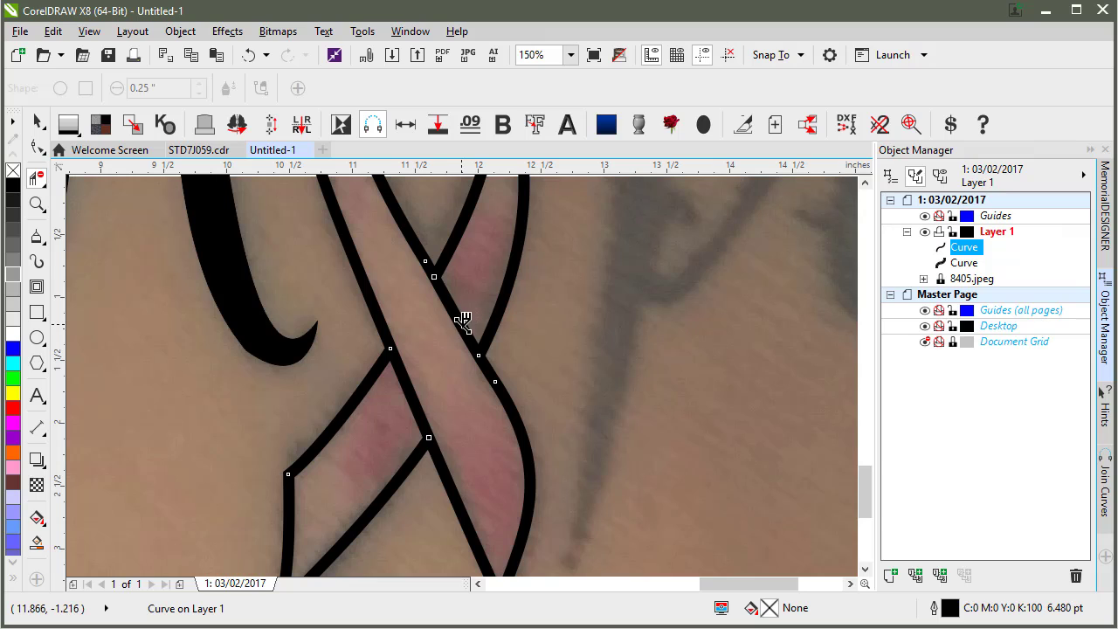
{"action": "key", "text": "F3"}
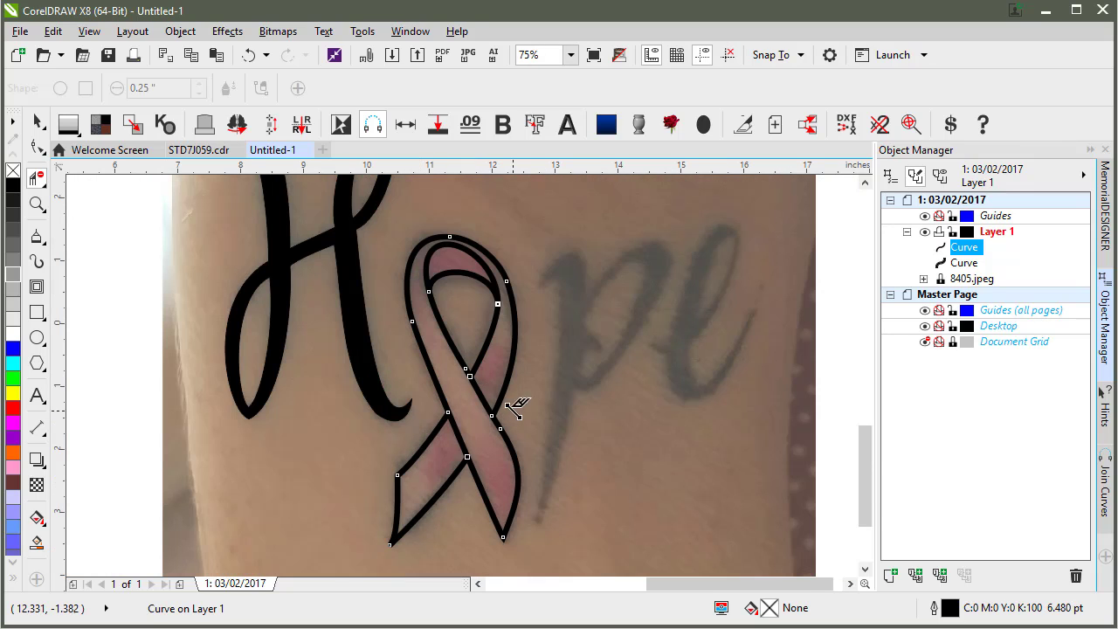
{"action": "left_click", "coordinate": [39, 122]}
{"action": "left_click", "coordinate": [337, 312]}
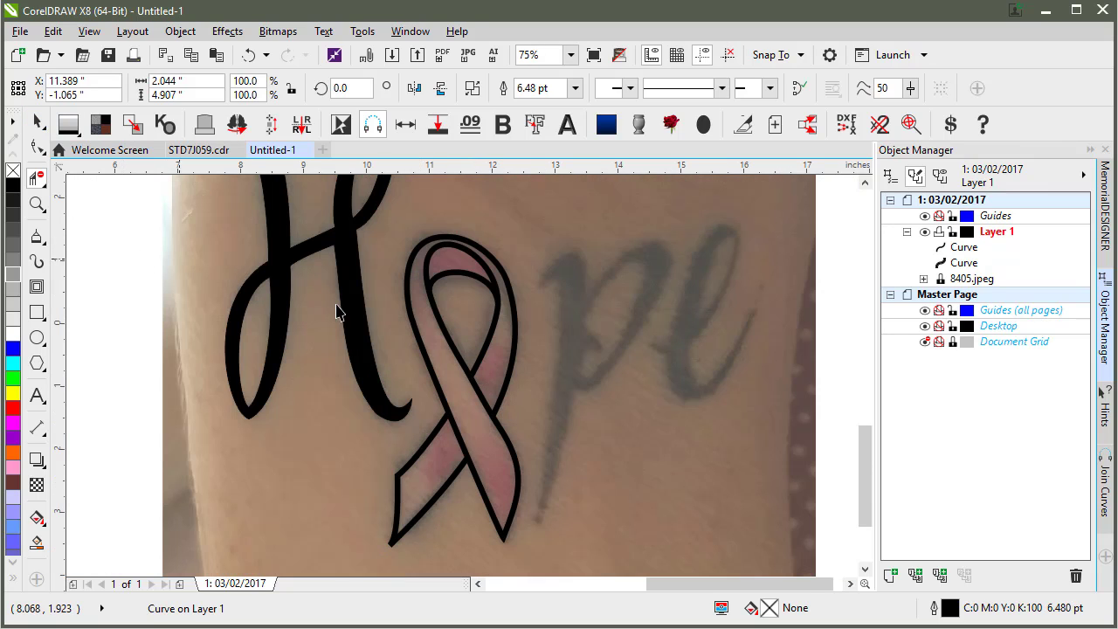
{"action": "left_click", "coordinate": [509, 525]}
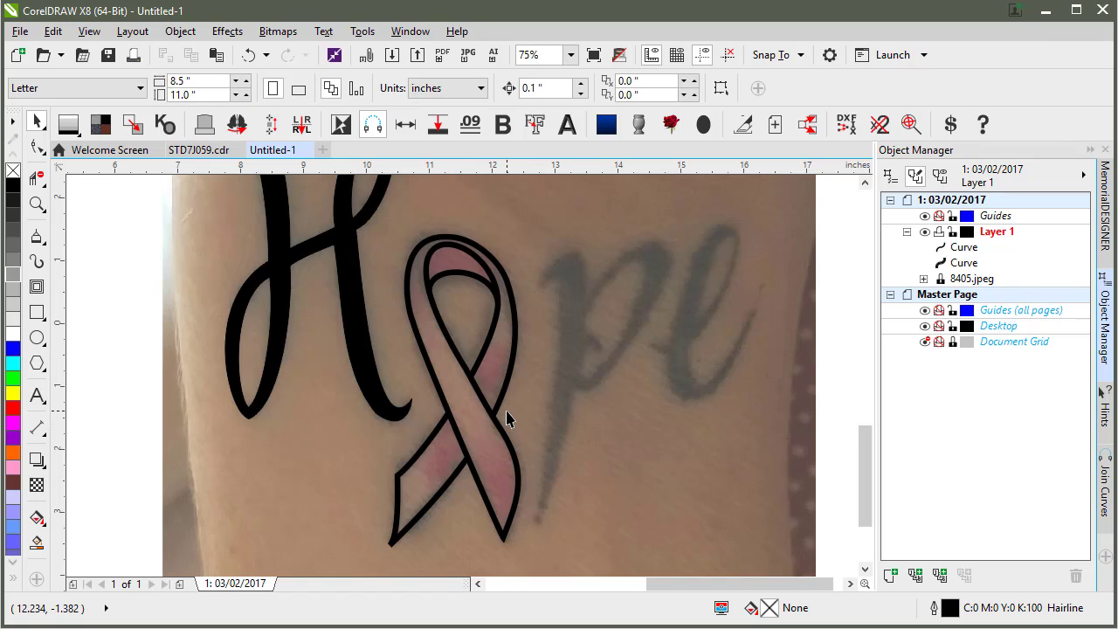
- Try converting the ribbon's outline to an object in wireframe view, and undo the conversion
{"action": "left_click", "coordinate": [467, 371]}
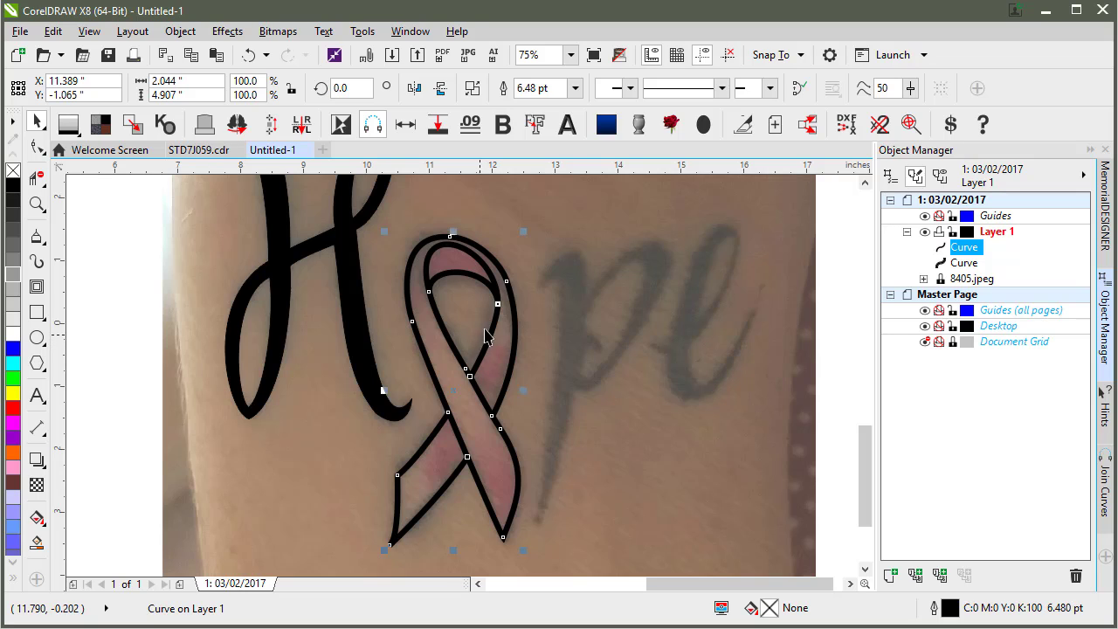
{"action": "left_click", "coordinate": [170, 35]}
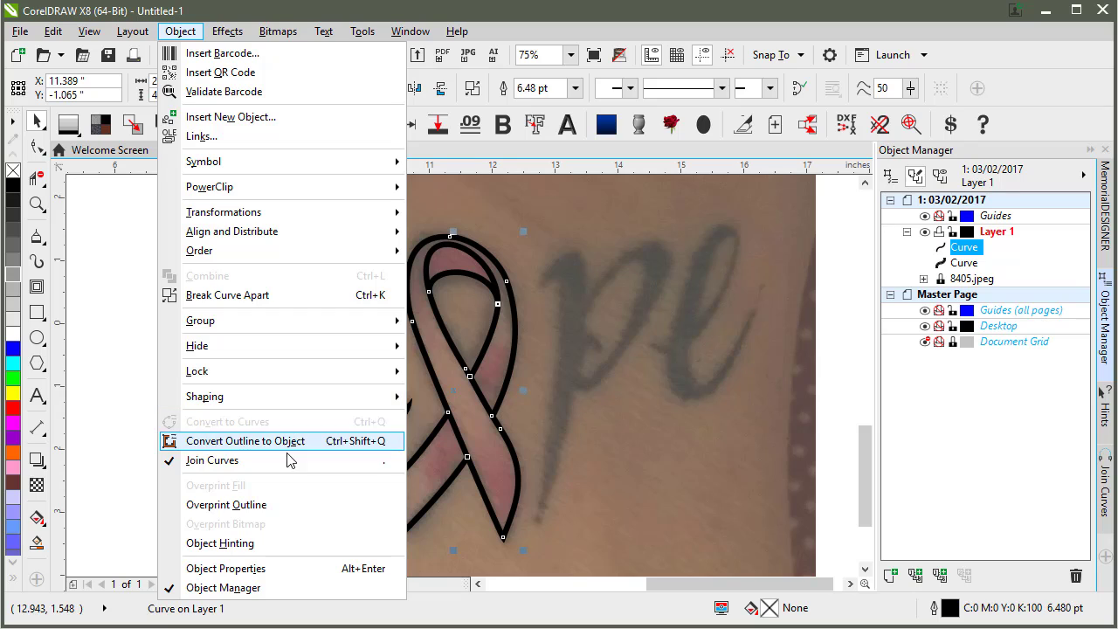
{"action": "left_click", "coordinate": [130, 291]}
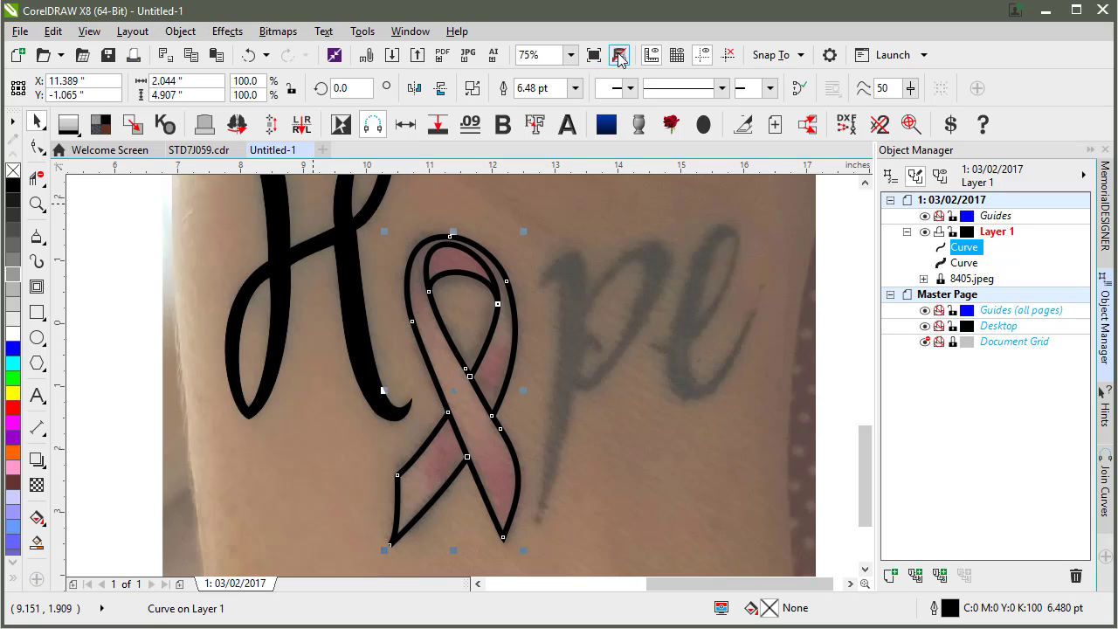
{"action": "left_click", "coordinate": [618, 56]}
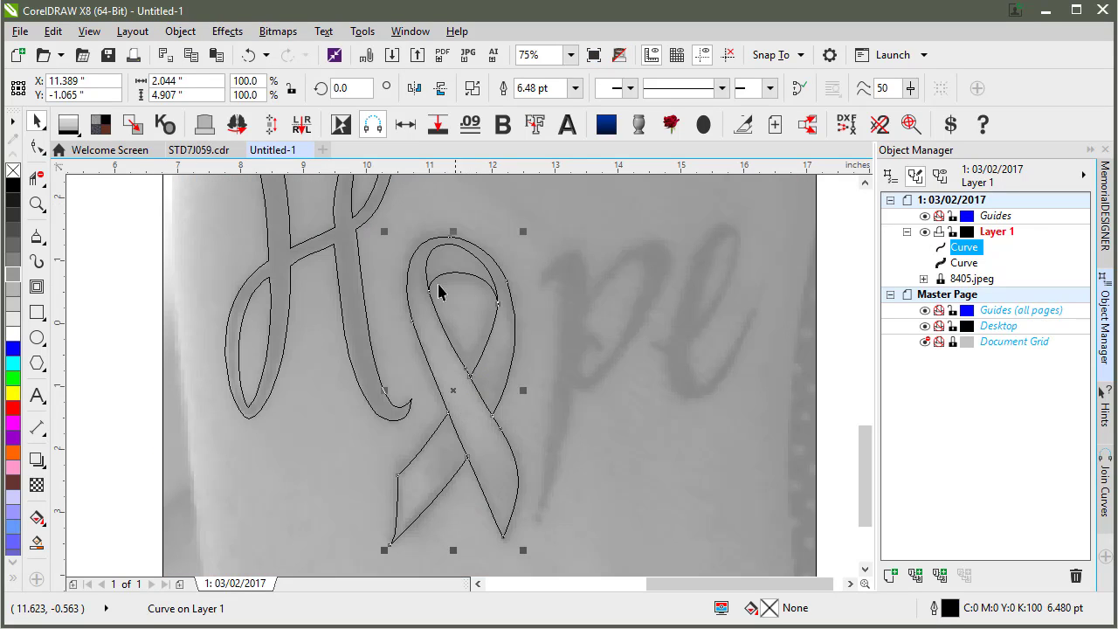
{"action": "left_click", "coordinate": [181, 32]}
{"action": "left_click", "coordinate": [284, 442]}
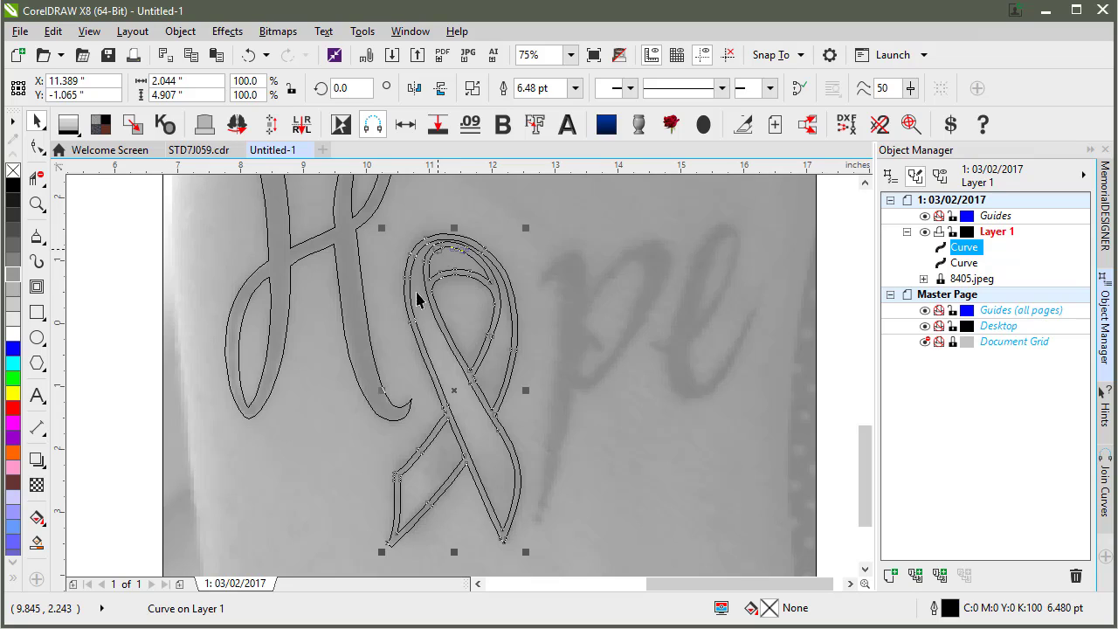
{"action": "left_click", "coordinate": [554, 425]}
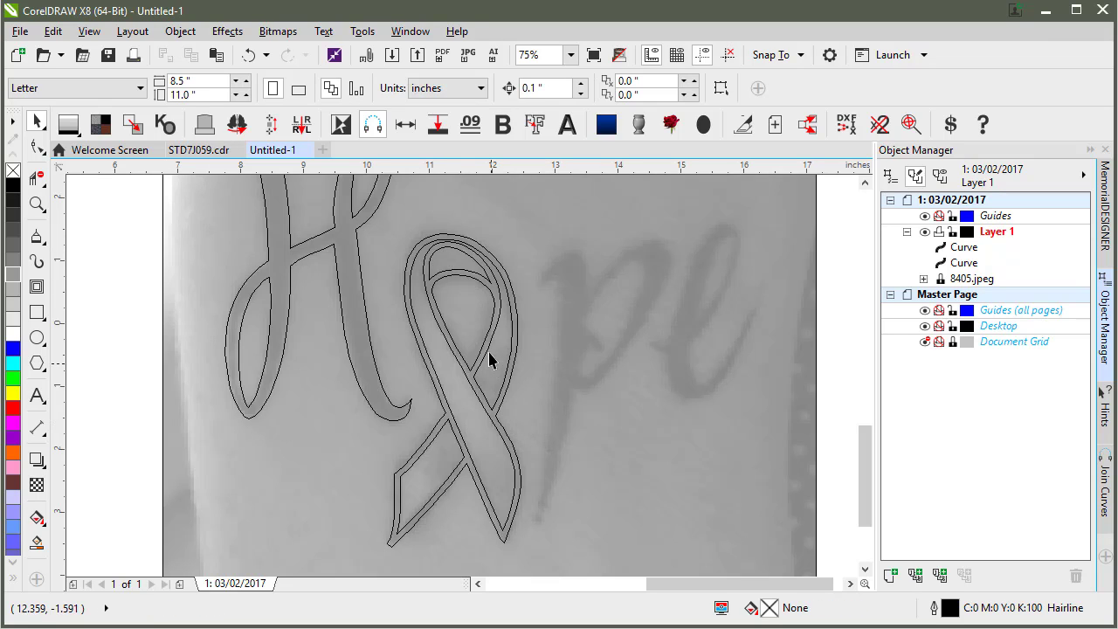
{"action": "left_click", "coordinate": [446, 431]}
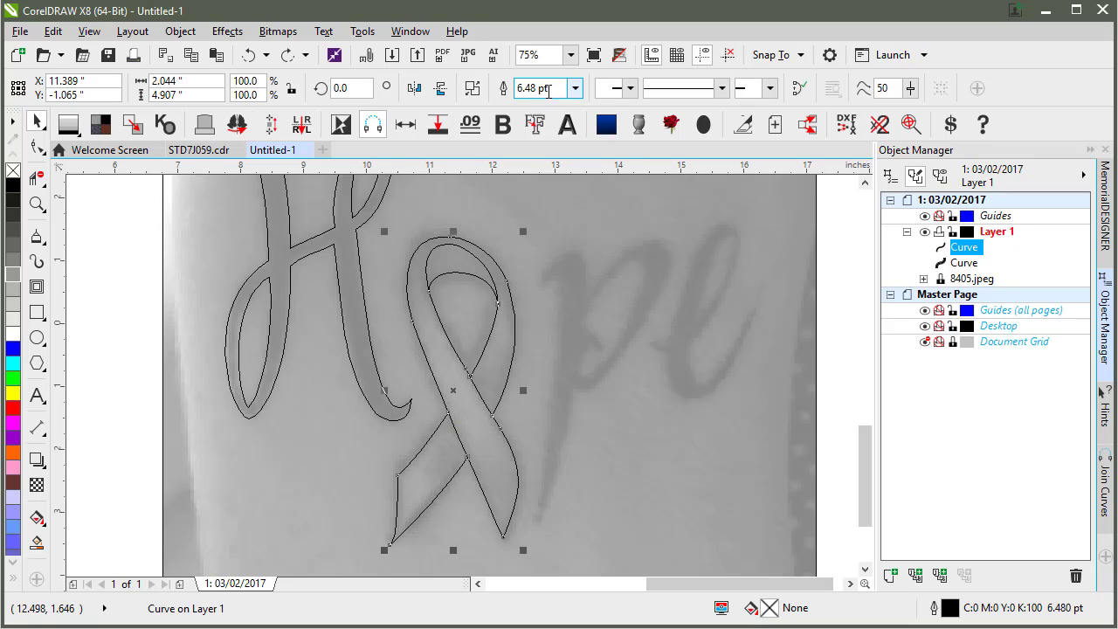
- Set the ribbon curve's outline width to .1 inches
{"action": "left_click_drag", "start_coordinate": [548, 91], "coordinate": [500, 95]}
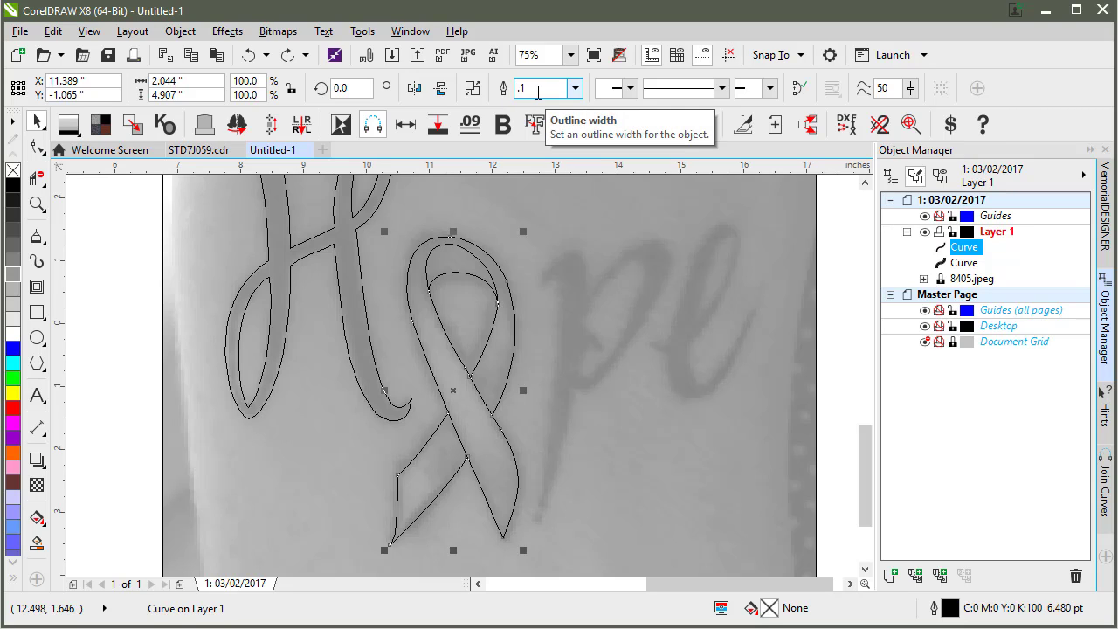
{"action": "type", "text": ".1in"}
{"action": "key", "text": "Return"}
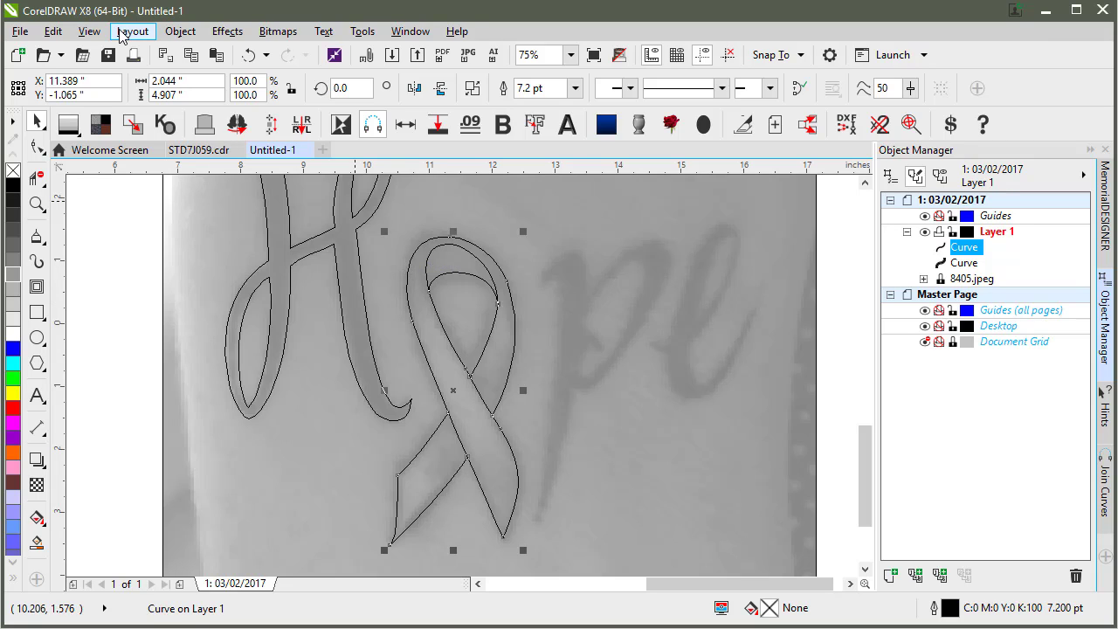
- Try the outline-to-object conversion with the new line width, undo it and restore the normal view
{"action": "left_click", "coordinate": [180, 31]}
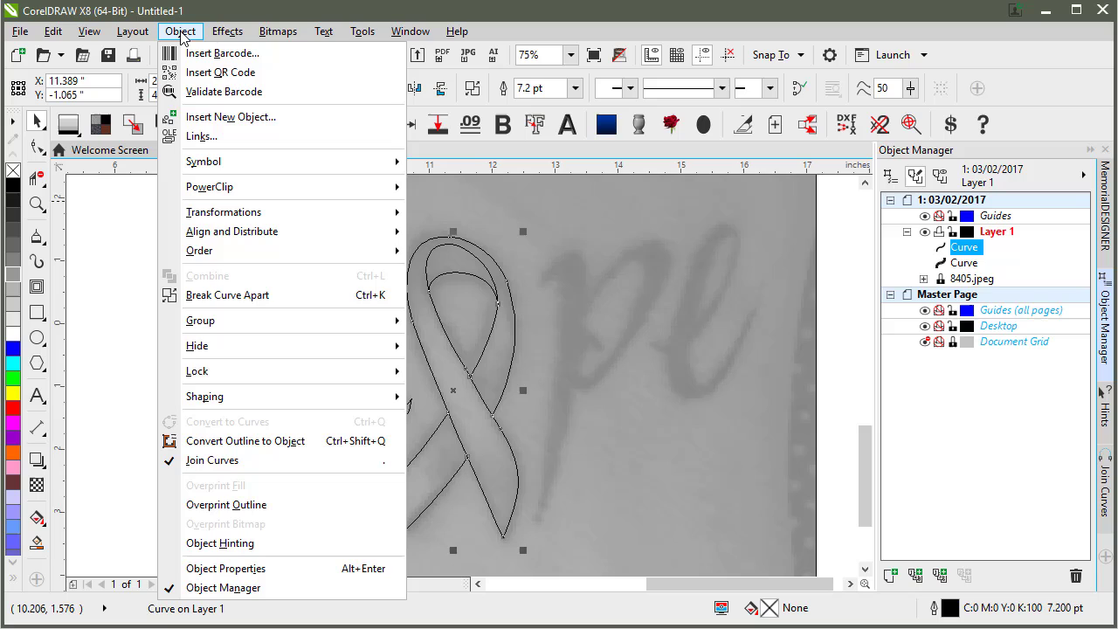
{"action": "left_click", "coordinate": [300, 447]}
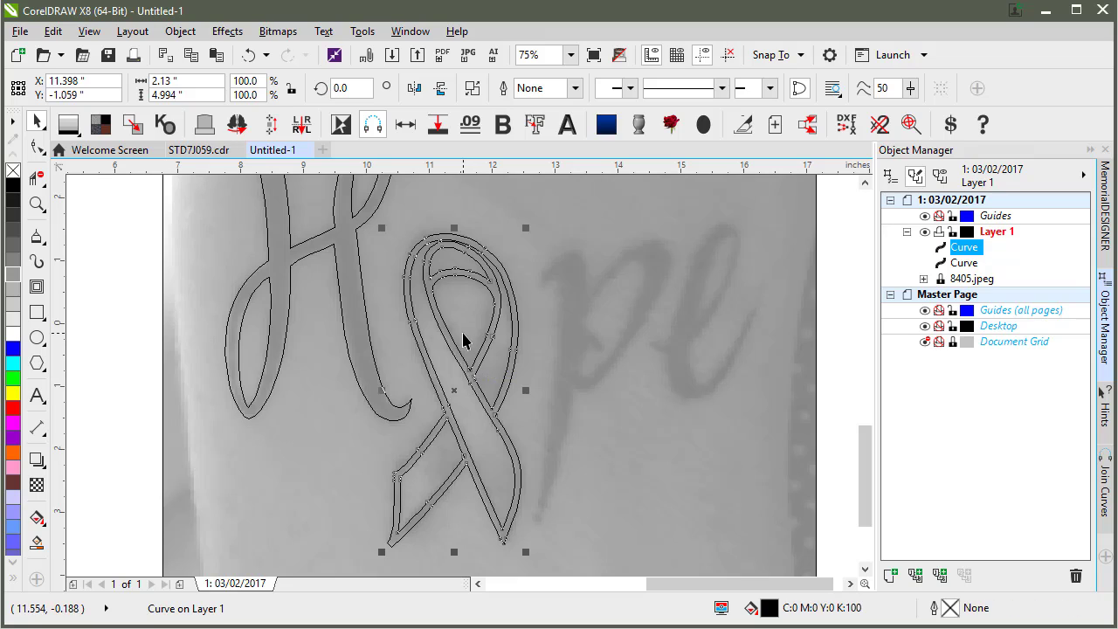
{"action": "key", "text": "ctrl+z"}
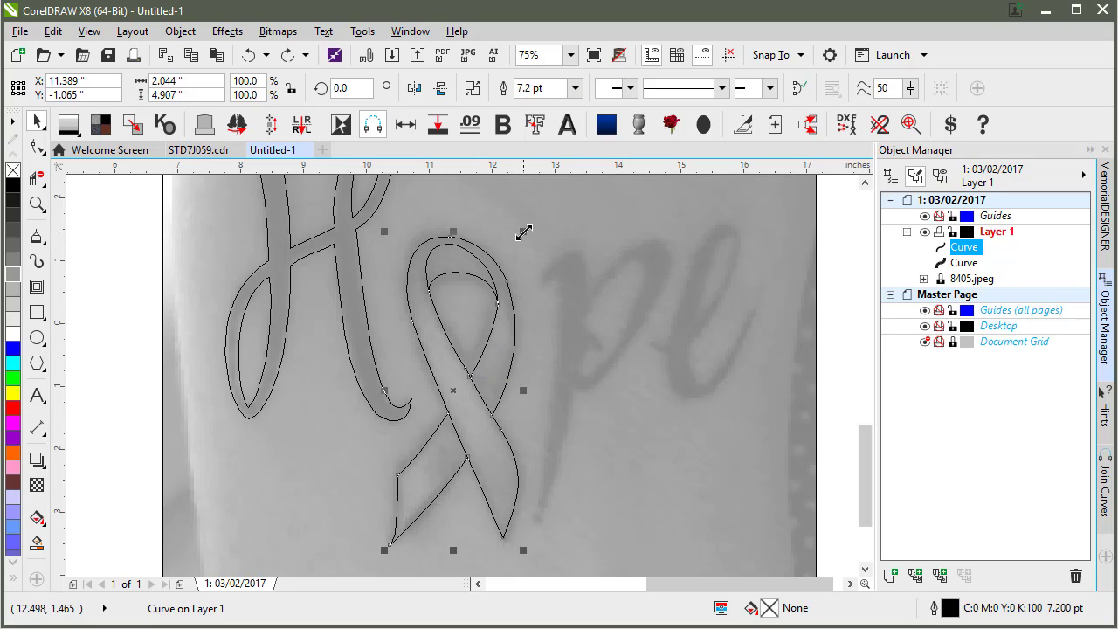
{"action": "key", "text": "shift+F9"}
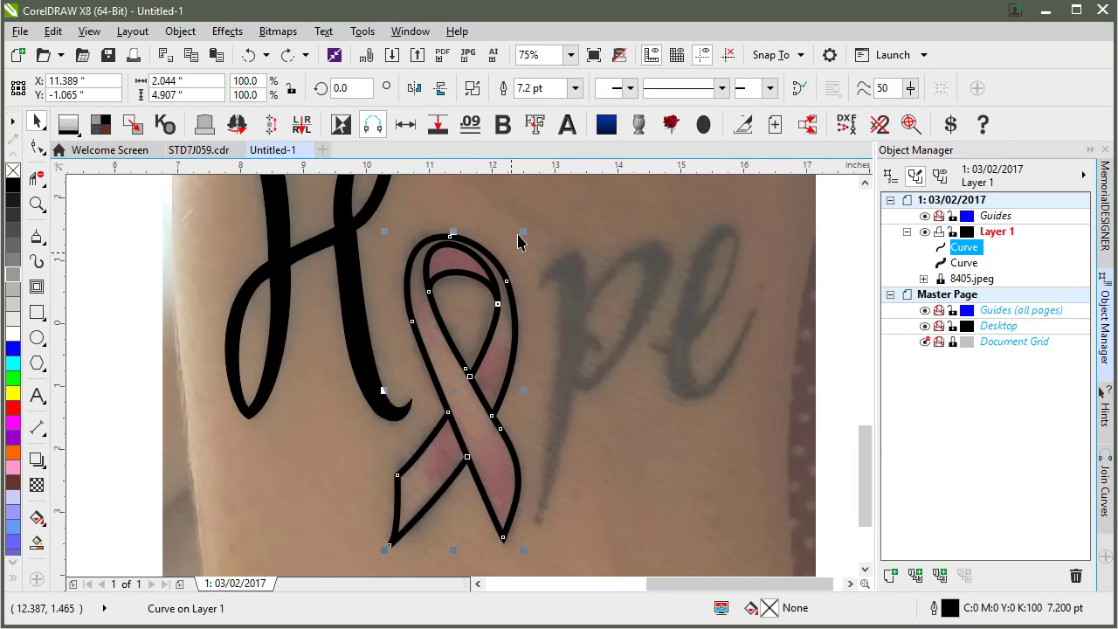
- Test proportional scaling of the ribbon curve at about 51.8% and 126.8%, and bring it back to about 98.5%
{"action": "left_click_drag", "start_coordinate": [524, 229], "coordinate": [461, 382]}
{"action": "left_click_drag", "start_coordinate": [465, 344], "coordinate": [463, 346]}
{"action": "left_click", "coordinate": [423, 484]}
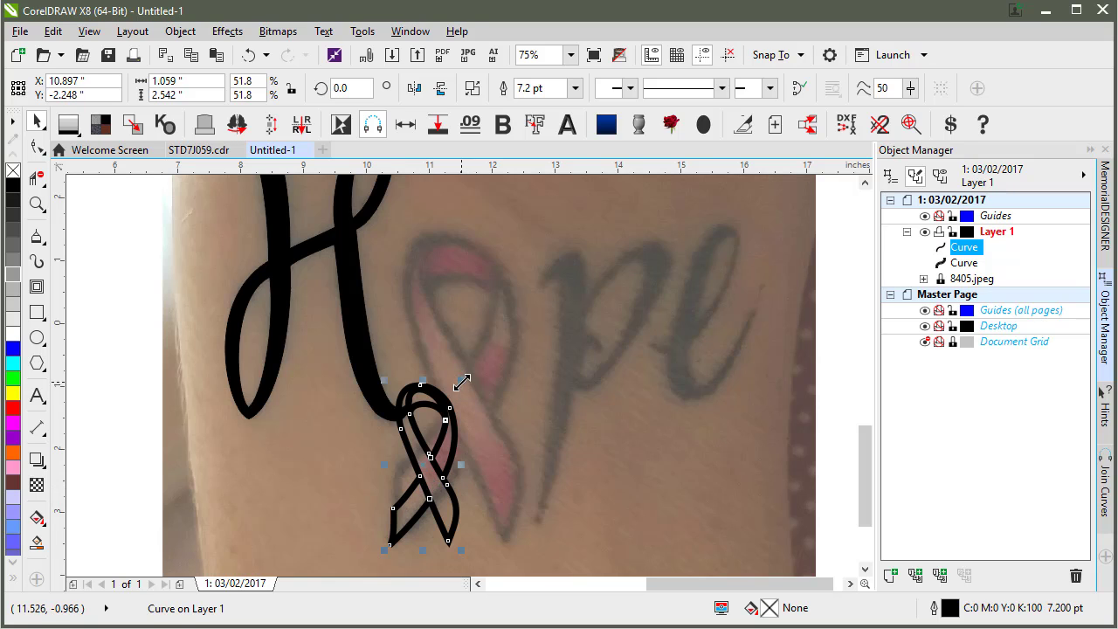
{"action": "left_click_drag", "start_coordinate": [461, 382], "coordinate": [622, 284]}
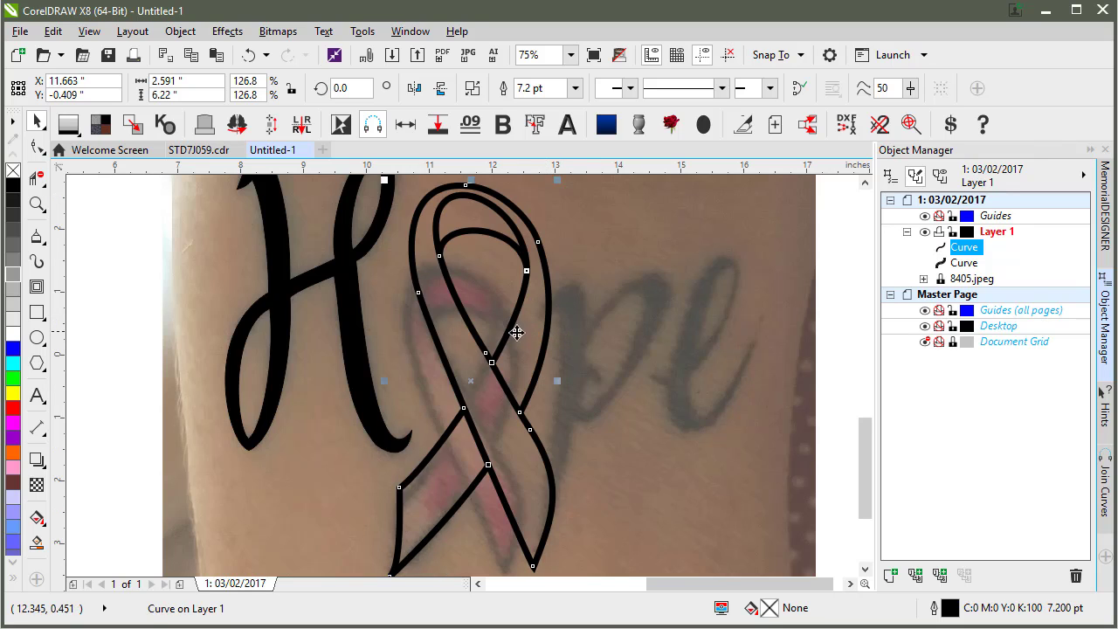
{"action": "left_click_drag", "start_coordinate": [550, 181], "coordinate": [571, 272]}
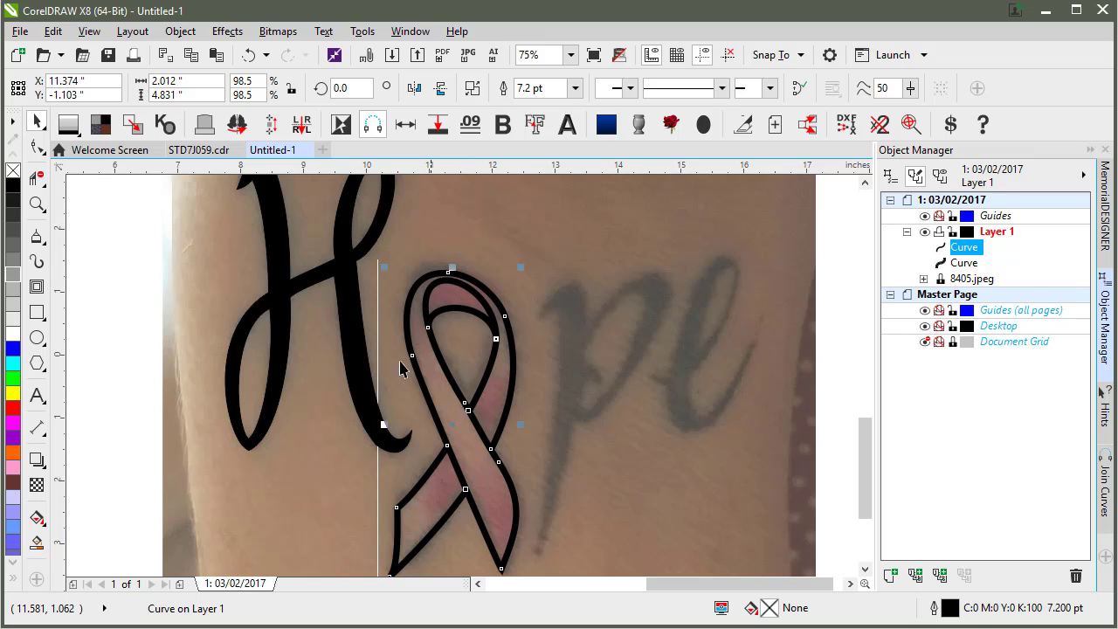
- Set the ribbon curve's fill to #E6E6E6 gray after trying #CCCCCC and #B3B3B3, and rescale the curve to about 98.8%
{"action": "left_click", "coordinate": [14, 319]}
{"action": "left_click", "coordinate": [13, 304]}
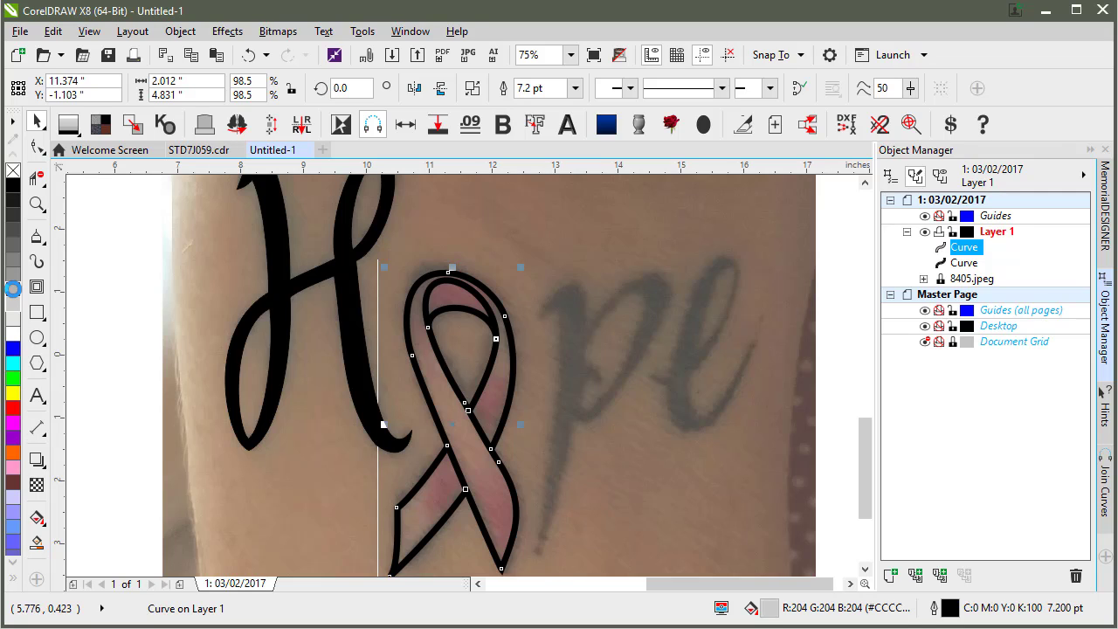
{"action": "left_click", "coordinate": [14, 321]}
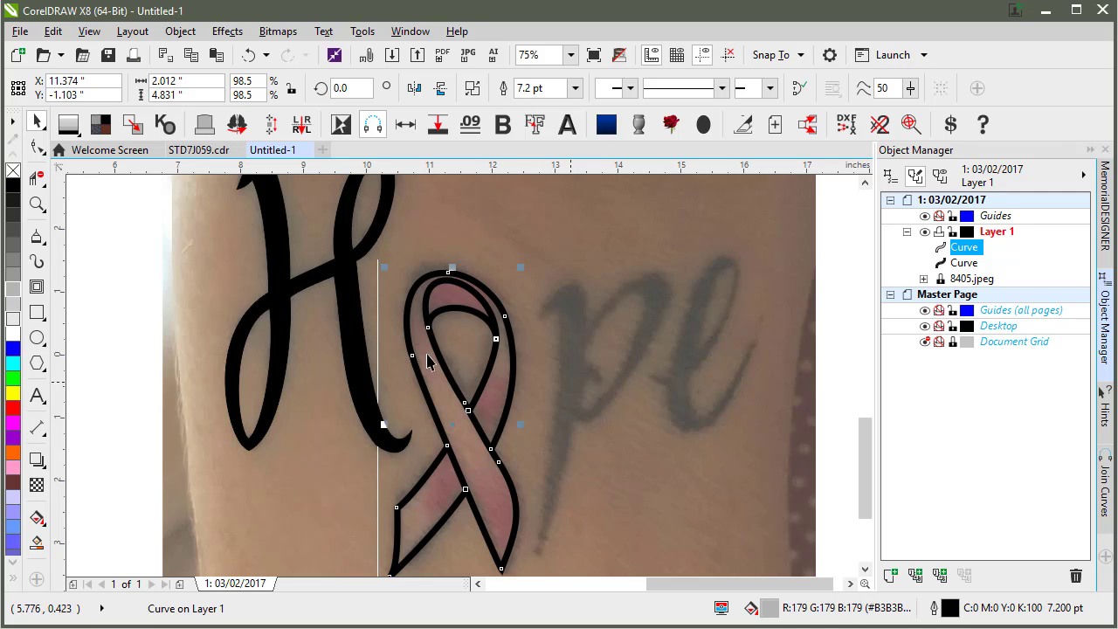
{"action": "double_click", "coordinate": [468, 410]}
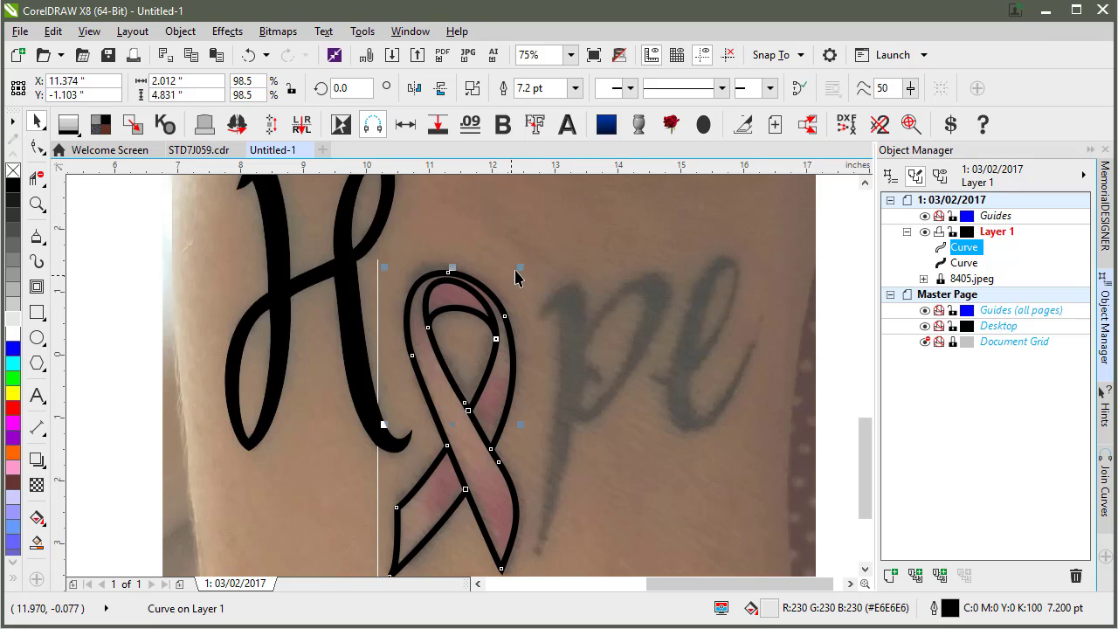
{"action": "left_click_drag", "start_coordinate": [518, 270], "coordinate": [520, 267]}
{"action": "scroll", "coordinate": [463, 379], "scroll_direction": "down", "scroll_amount": 4}
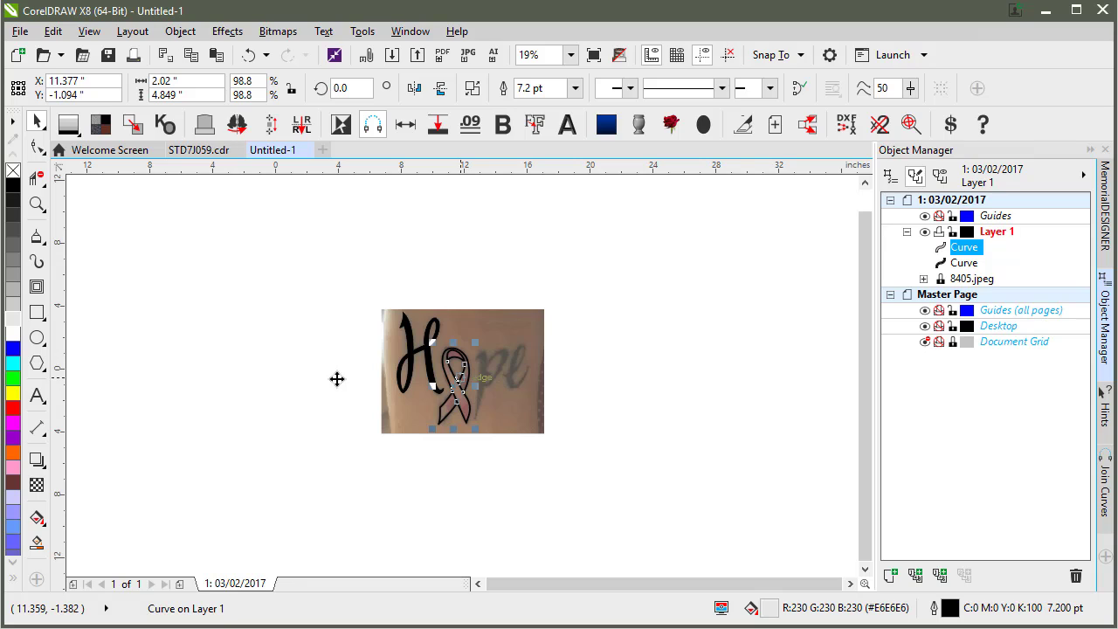
- Try moving the ribbon off its traced position, undo it, and delete the ribbon copy placed beside the photo
{"action": "left_click_drag", "start_coordinate": [463, 388], "coordinate": [470, 390]}
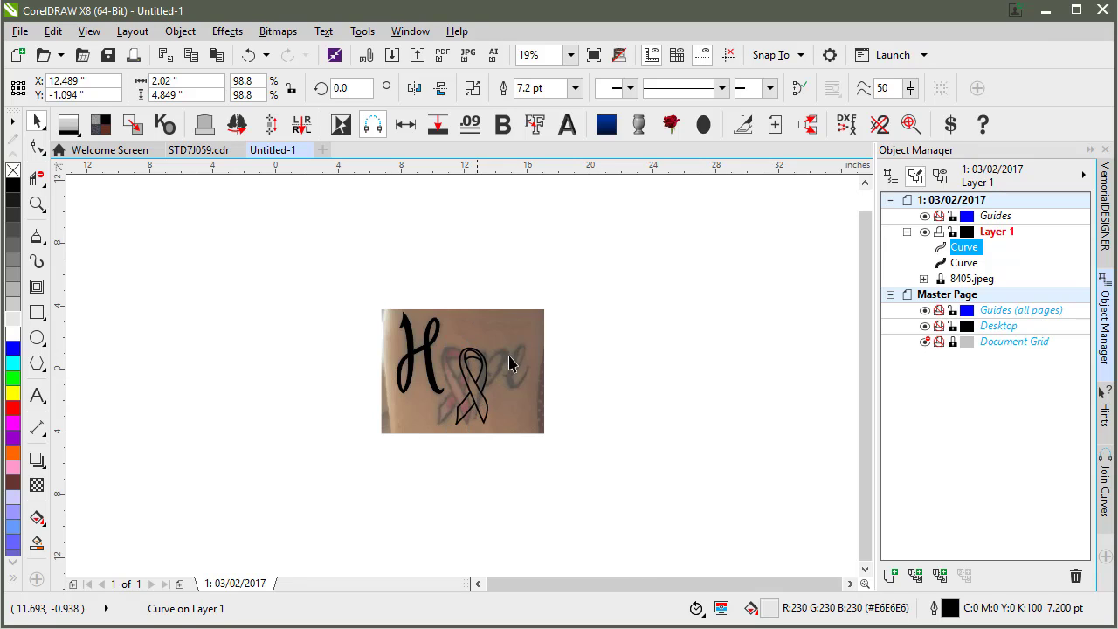
{"action": "key", "text": "ctrl+z"}
{"action": "left_click_drag", "start_coordinate": [461, 390], "coordinate": [230, 379]}
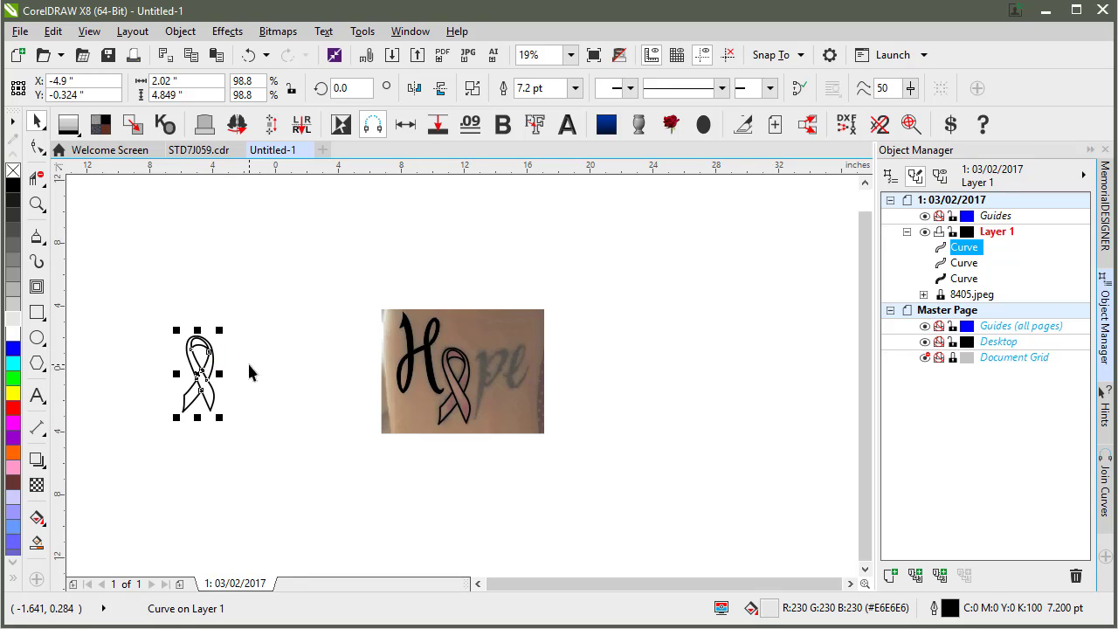
{"action": "key", "text": "Delete"}
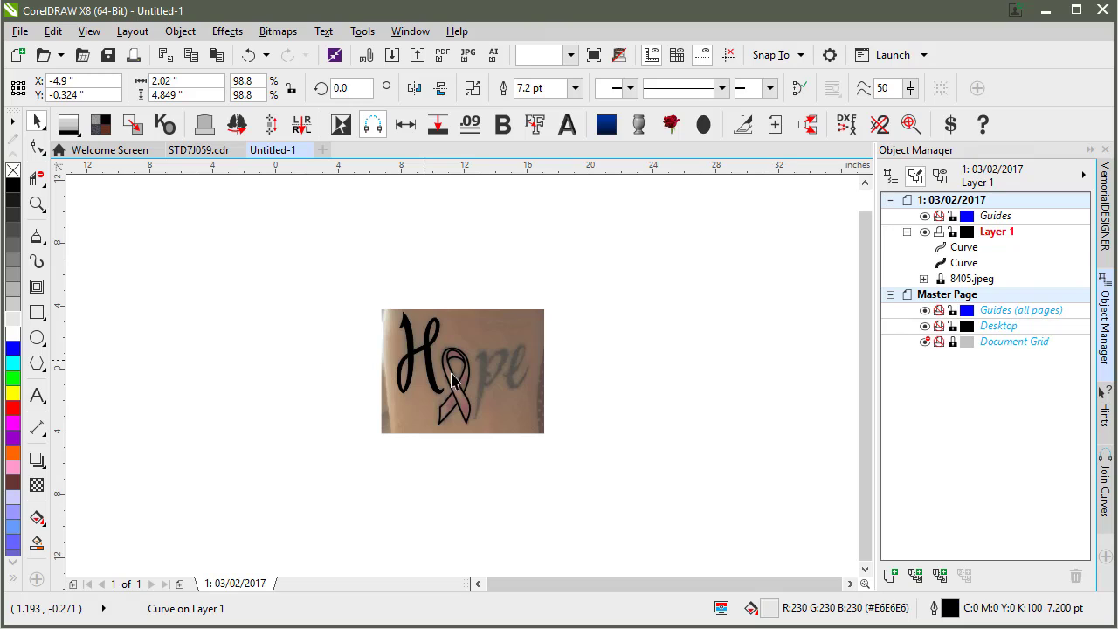
- Select the ribbon curve and start saving it under a new name in the custom artwork folder within MemorialDESIGNER's 1Artwork
{"action": "left_click", "coordinate": [452, 382]}
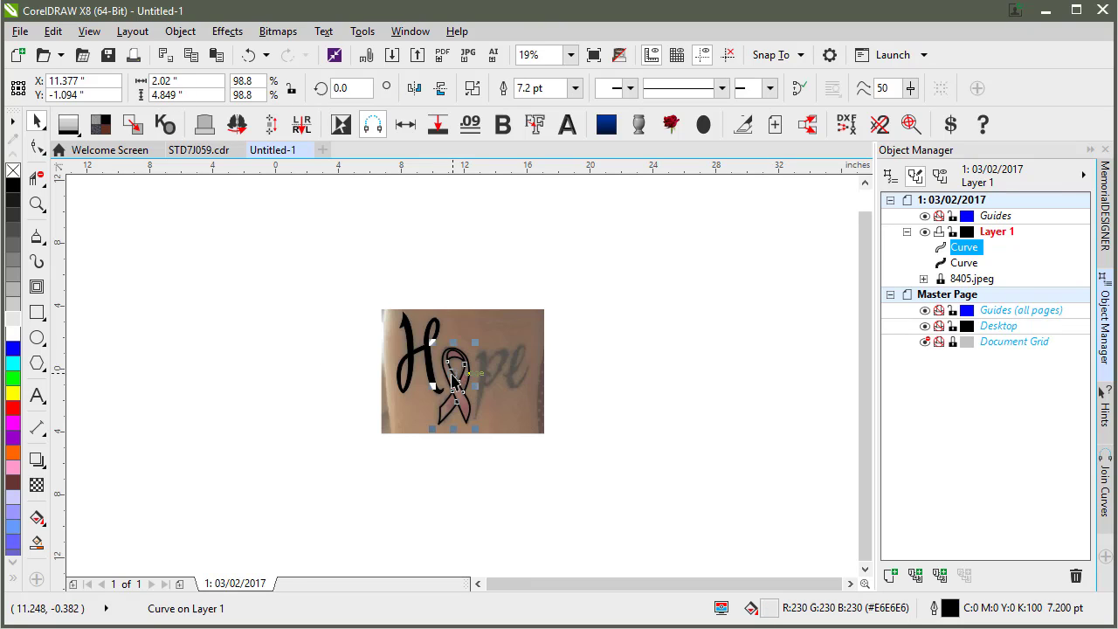
{"action": "left_click", "coordinate": [21, 33]}
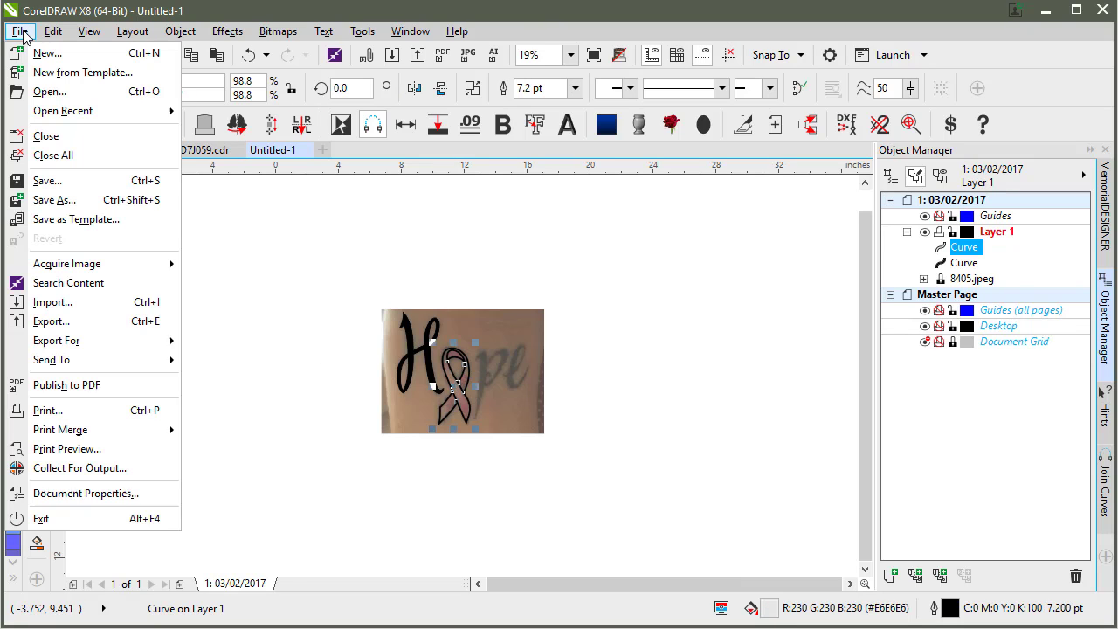
{"action": "left_click", "coordinate": [70, 201]}
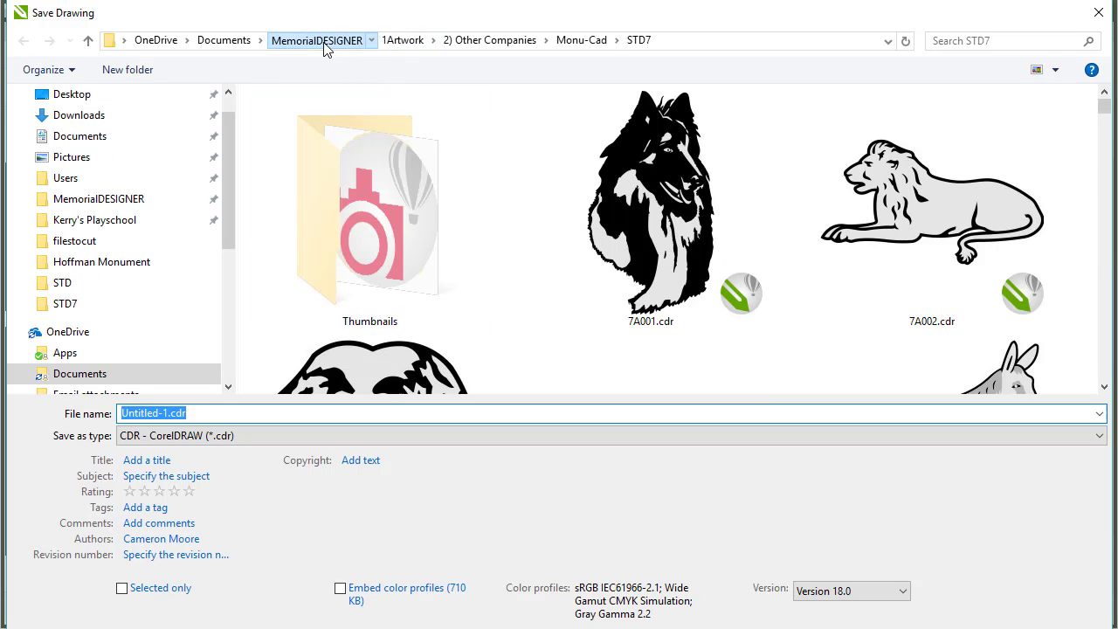
{"action": "left_click", "coordinate": [323, 48]}
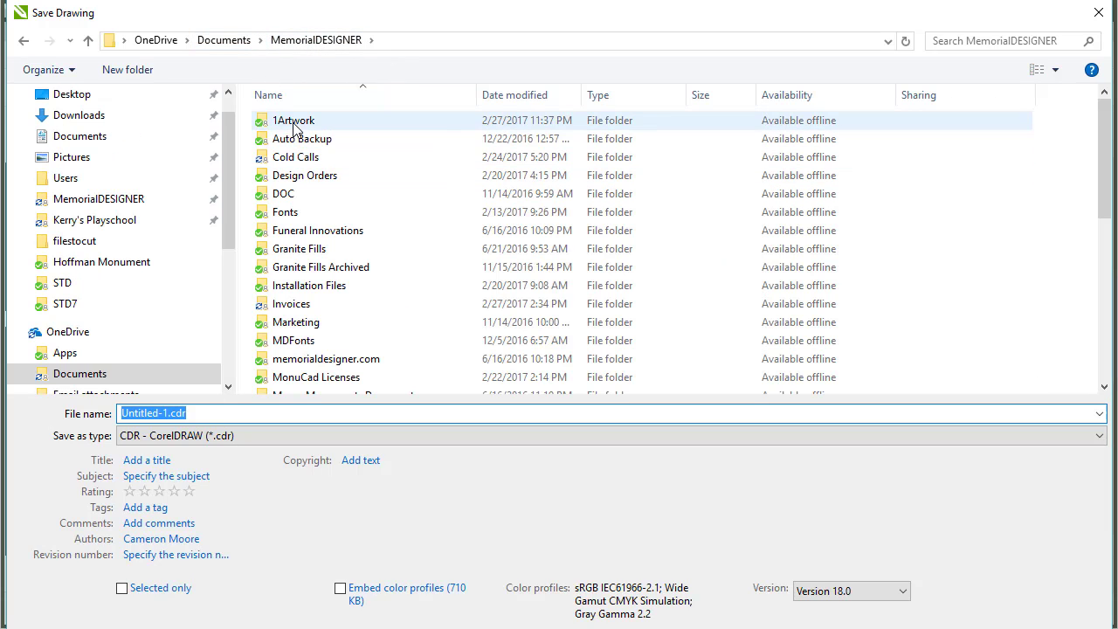
{"action": "double_click", "coordinate": [288, 121]}
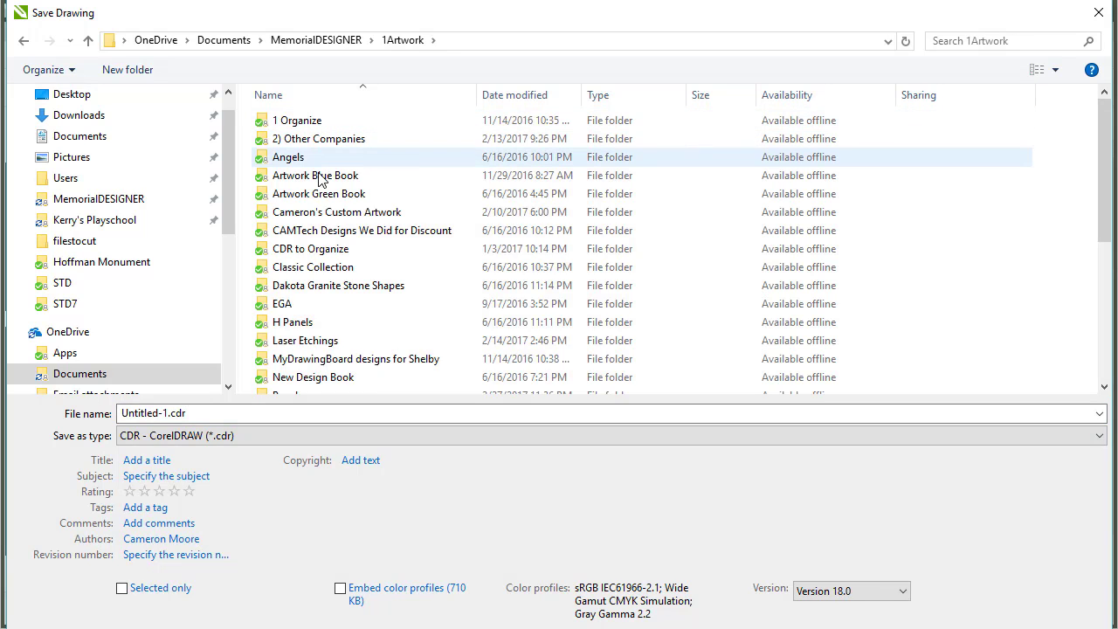
{"action": "double_click", "coordinate": [327, 212]}
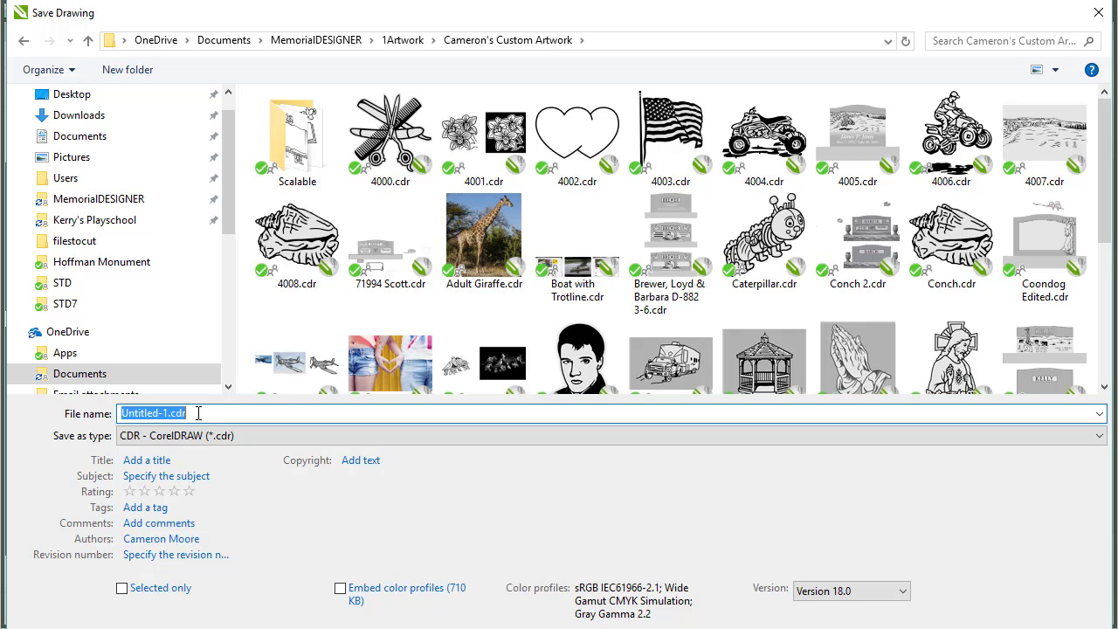
- Name the file Pink Ribbon and tag it Pink Ribbon; Breast Cancer; Awareness
{"action": "type", "text": "Pink Ribbon"}
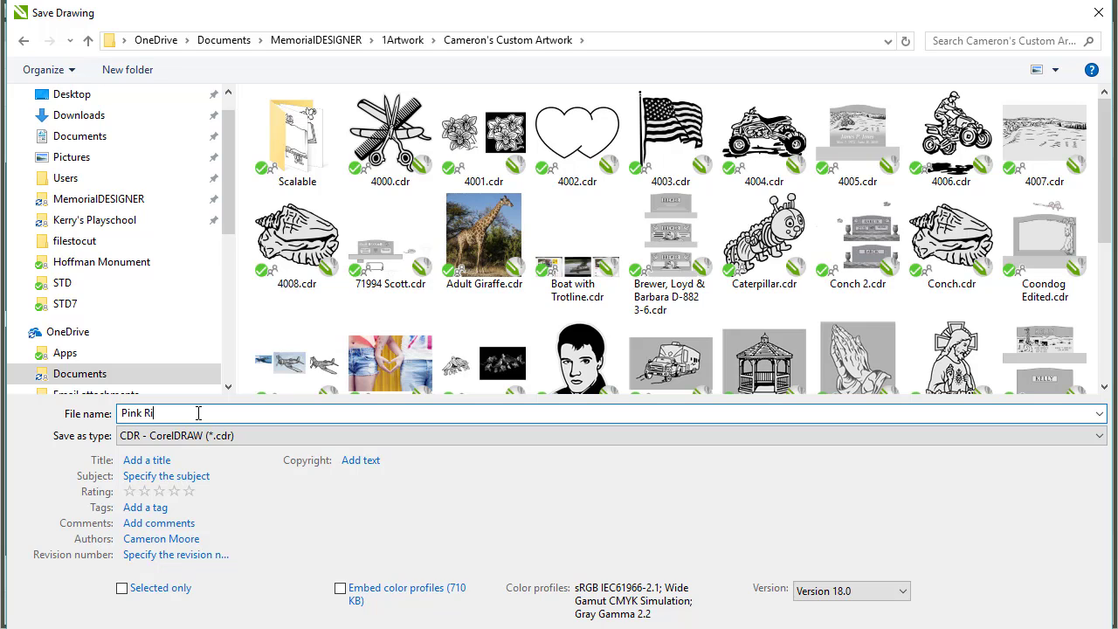
{"action": "left_click", "coordinate": [154, 508]}
{"action": "type", "text": "Pink"}
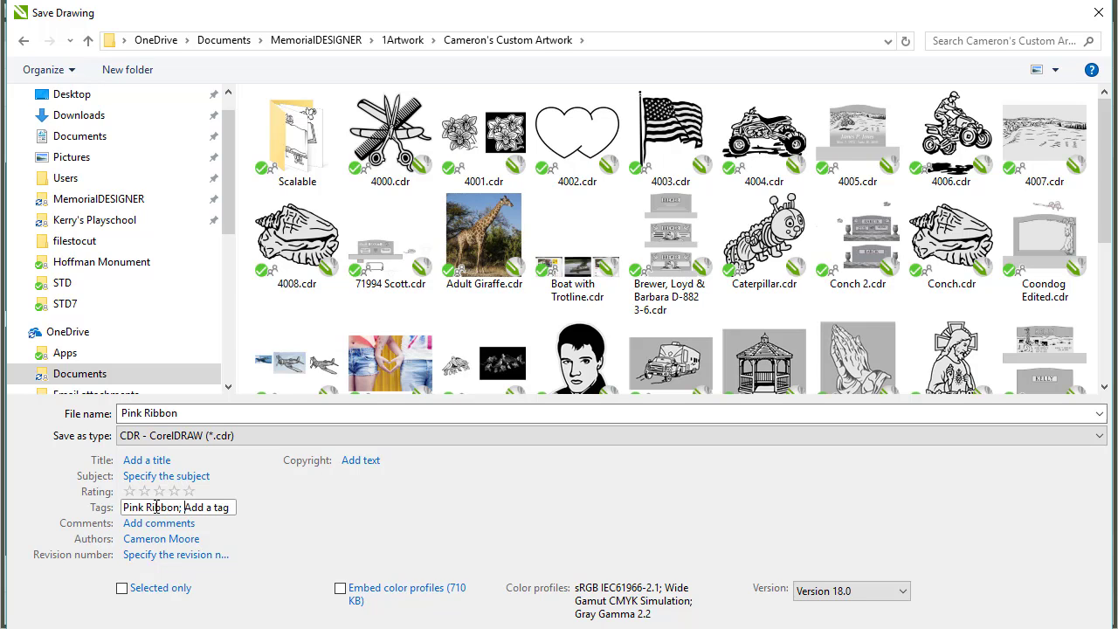
{"action": "type", "text": "Ribbon; Breast Cancer; Awareness"}
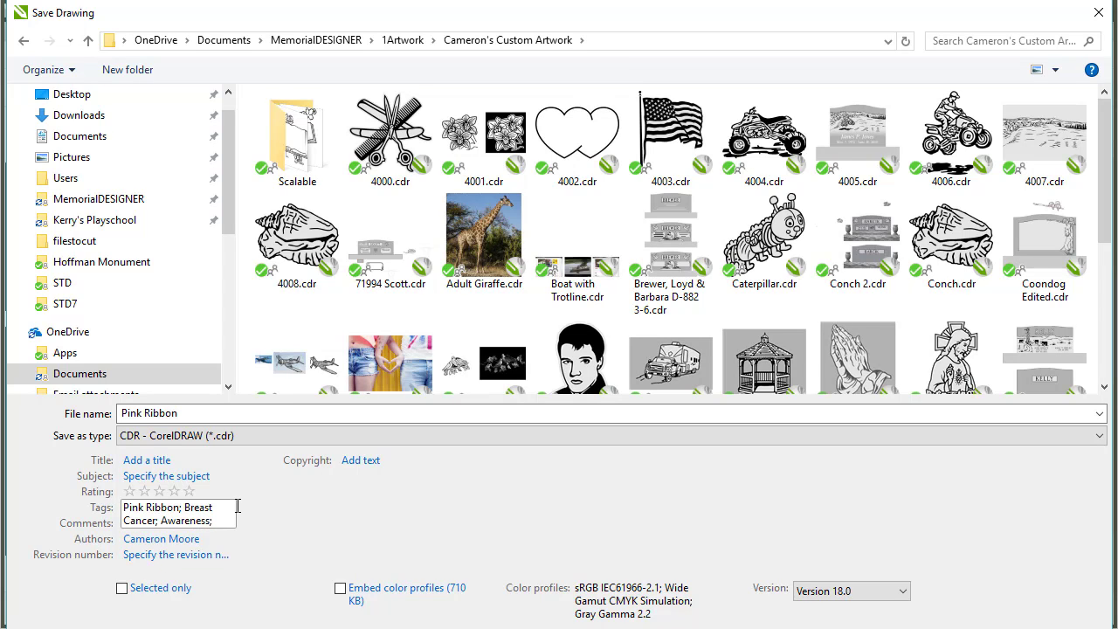
- Limit the save to the selected object, add the tag SmartDESIGNS, and set the file version to 17.0
{"action": "left_click", "coordinate": [123, 590]}
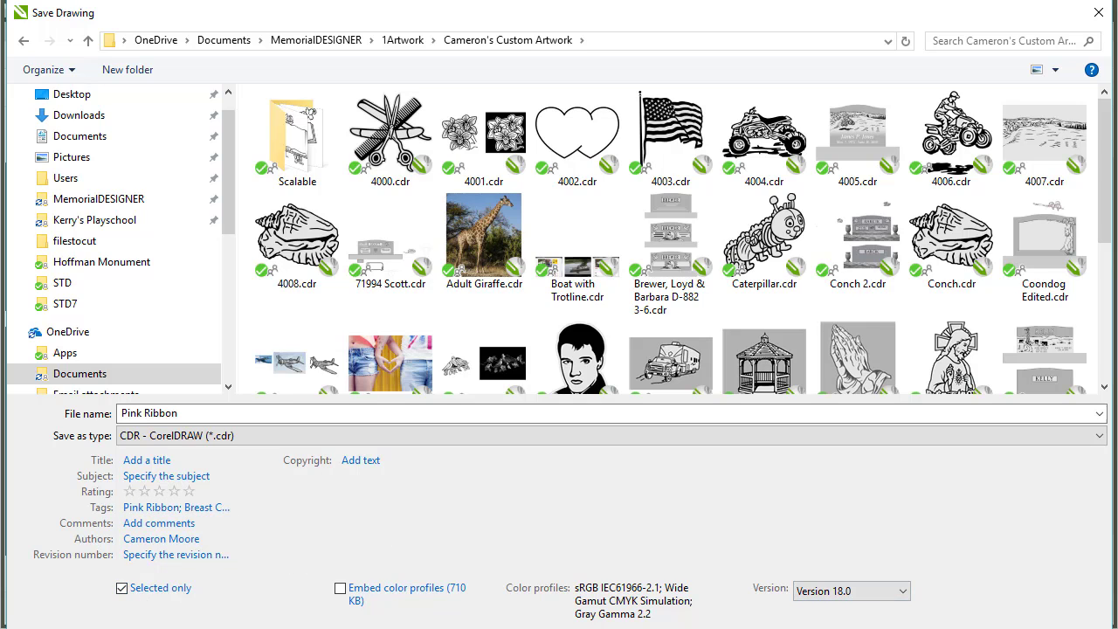
{"action": "left_click", "coordinate": [207, 511]}
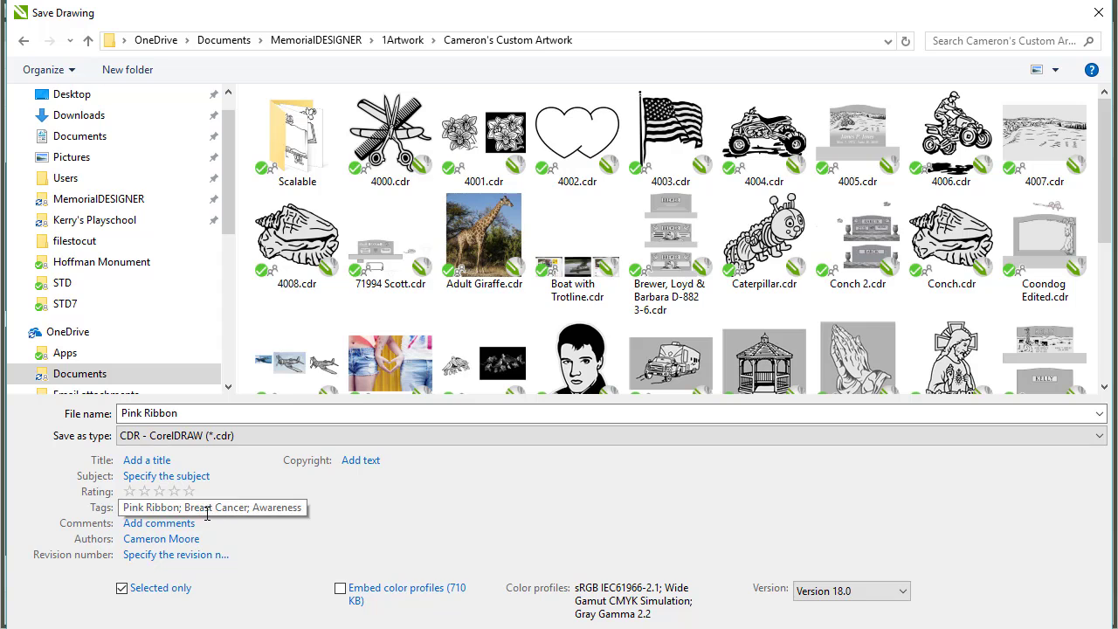
{"action": "left_click", "coordinate": [297, 521]}
{"action": "left_click", "coordinate": [209, 510]}
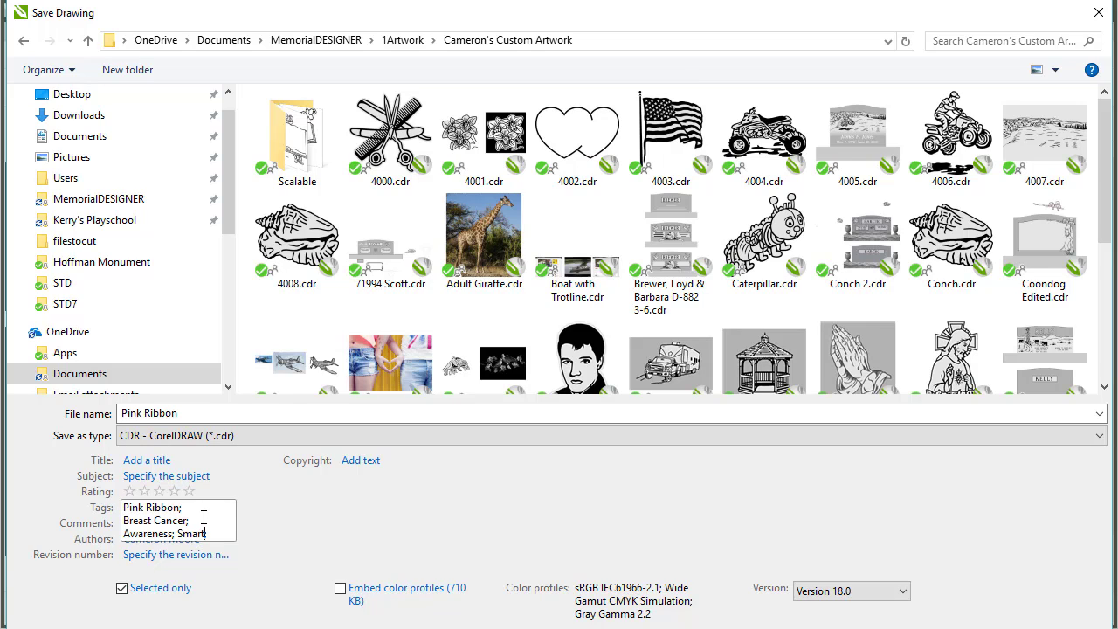
{"action": "type", "text": "SmartDESIGNS"}
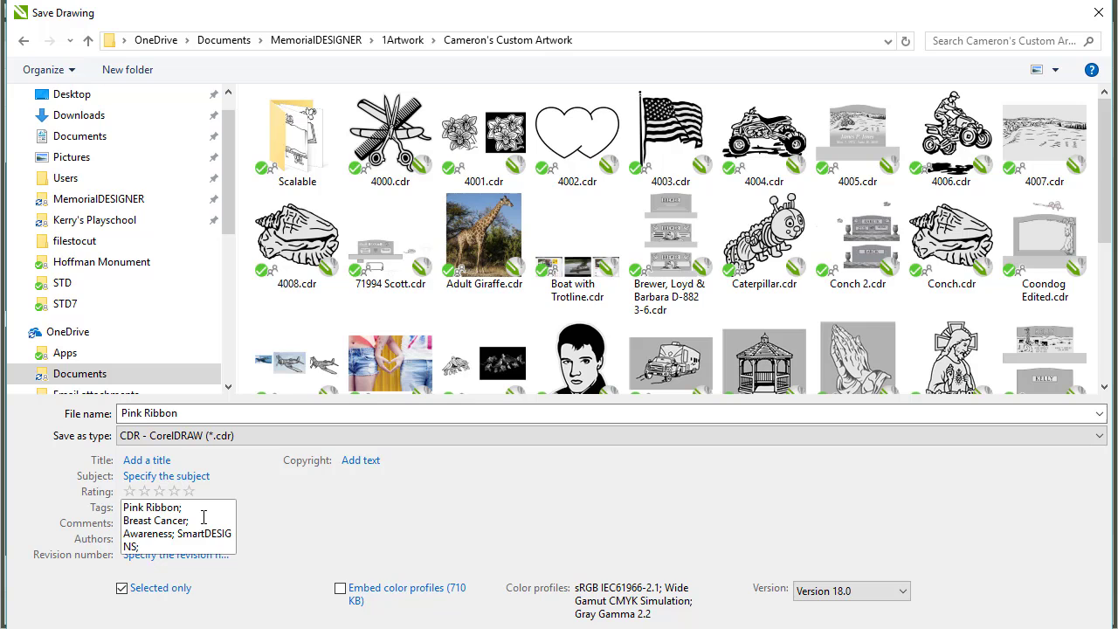
{"action": "key", "text": "Tab"}
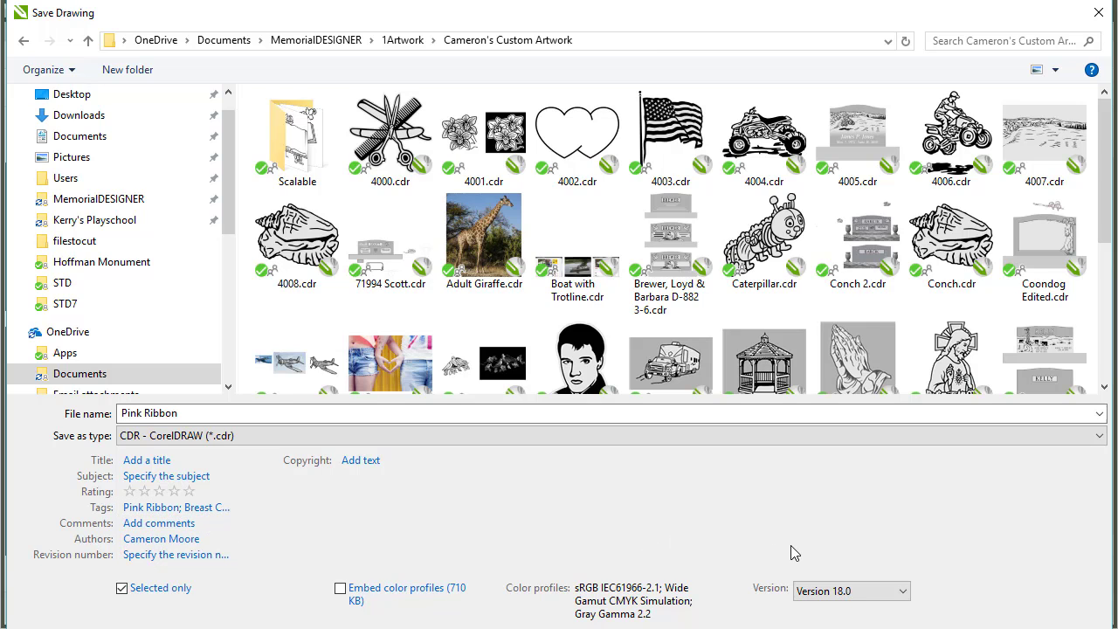
{"action": "left_click", "coordinate": [830, 591]}
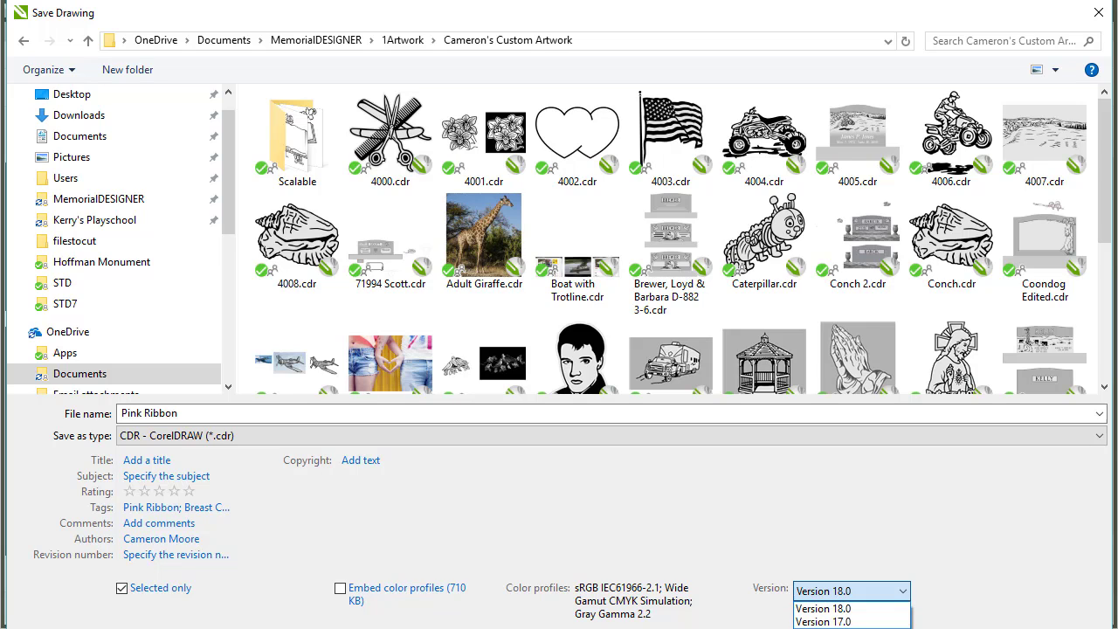
{"action": "left_click", "coordinate": [841, 621]}
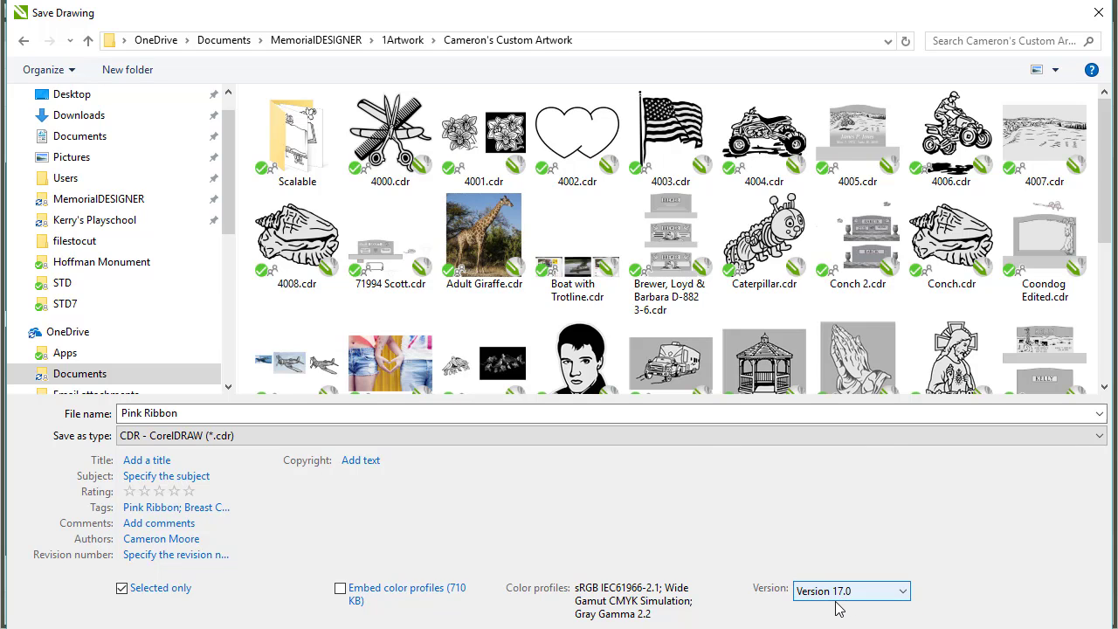
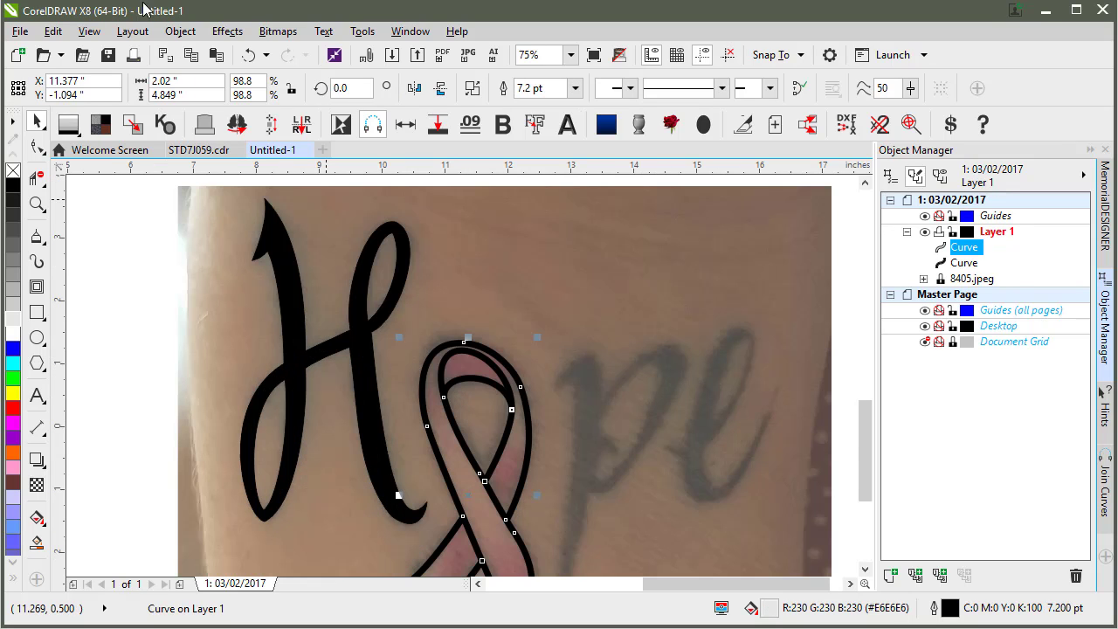
- Convert the ribbon's outline to an object, create a light gray fill shape for it, and clear the selection
{"action": "left_click", "coordinate": [180, 30]}
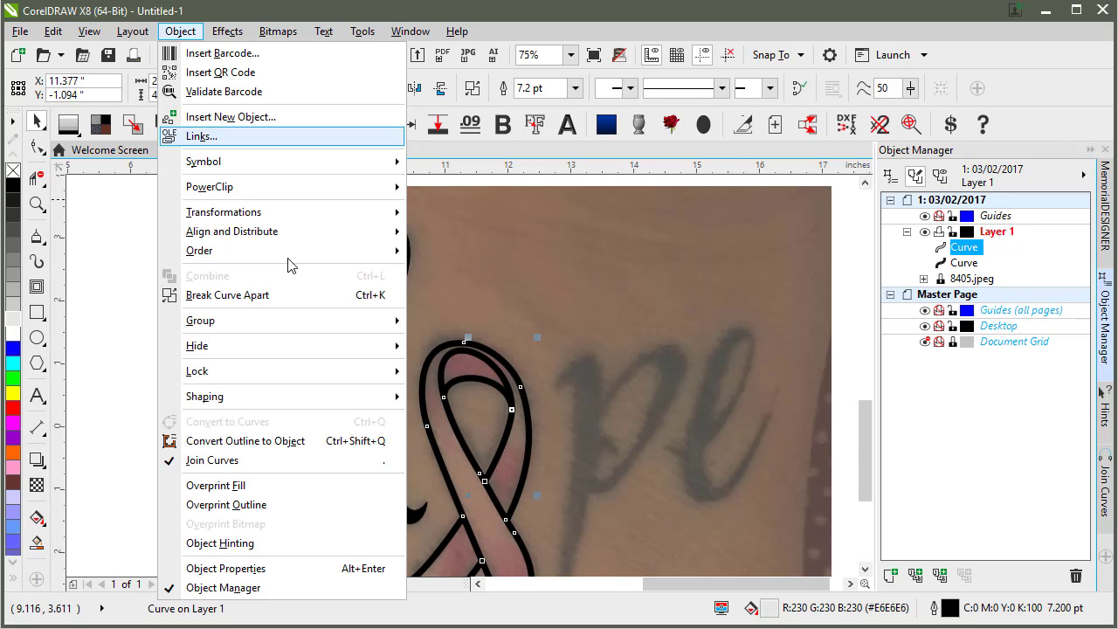
{"action": "left_click", "coordinate": [288, 441]}
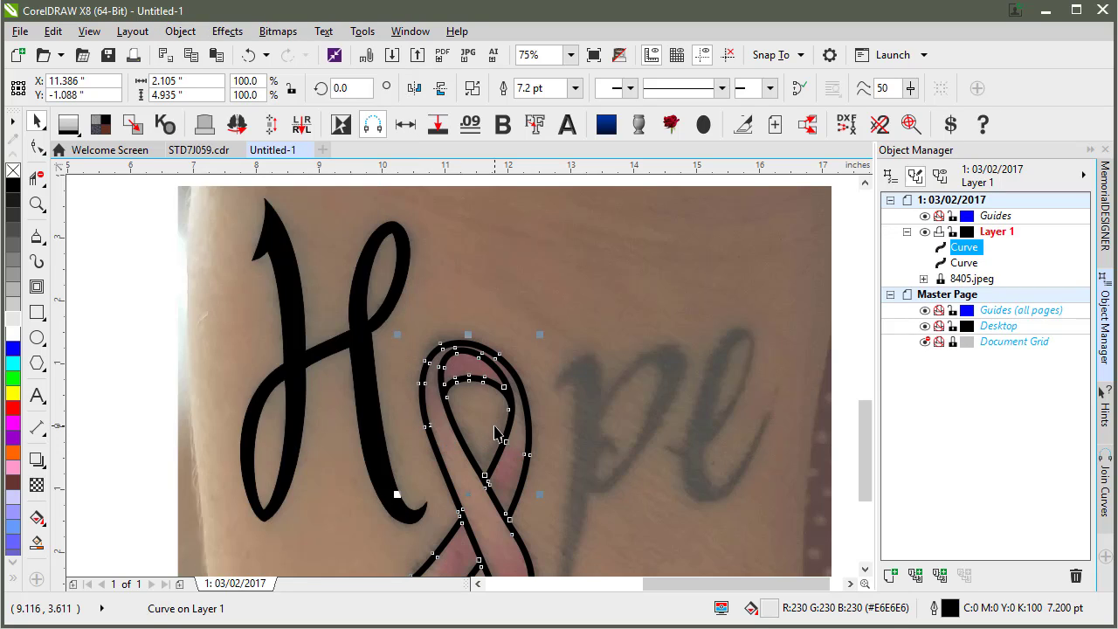
{"action": "left_click", "coordinate": [134, 129]}
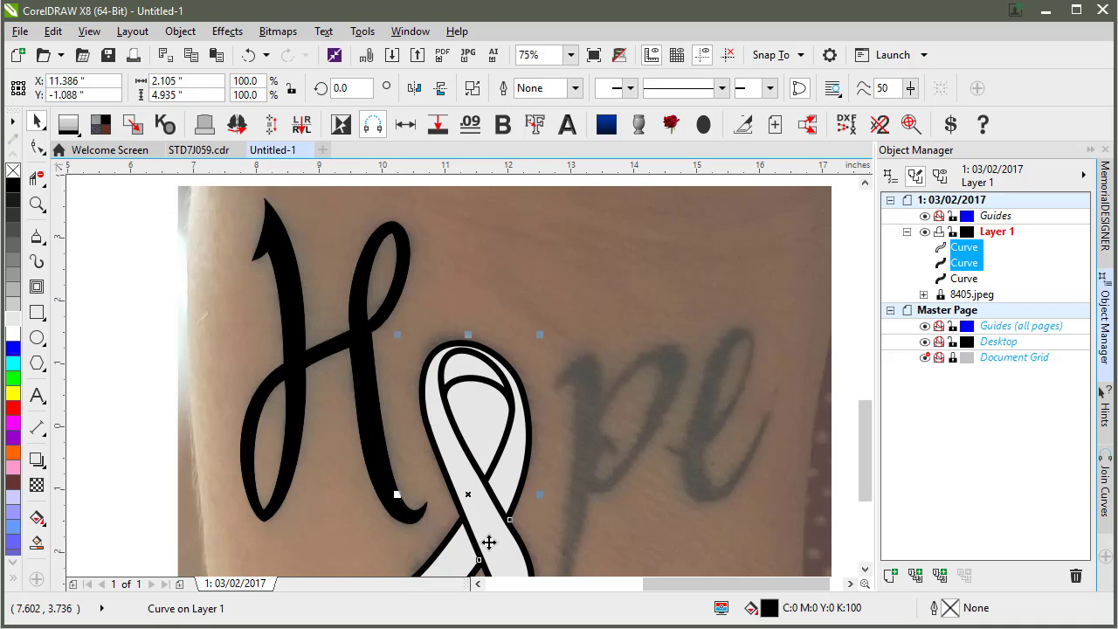
{"action": "key", "text": "Escape"}
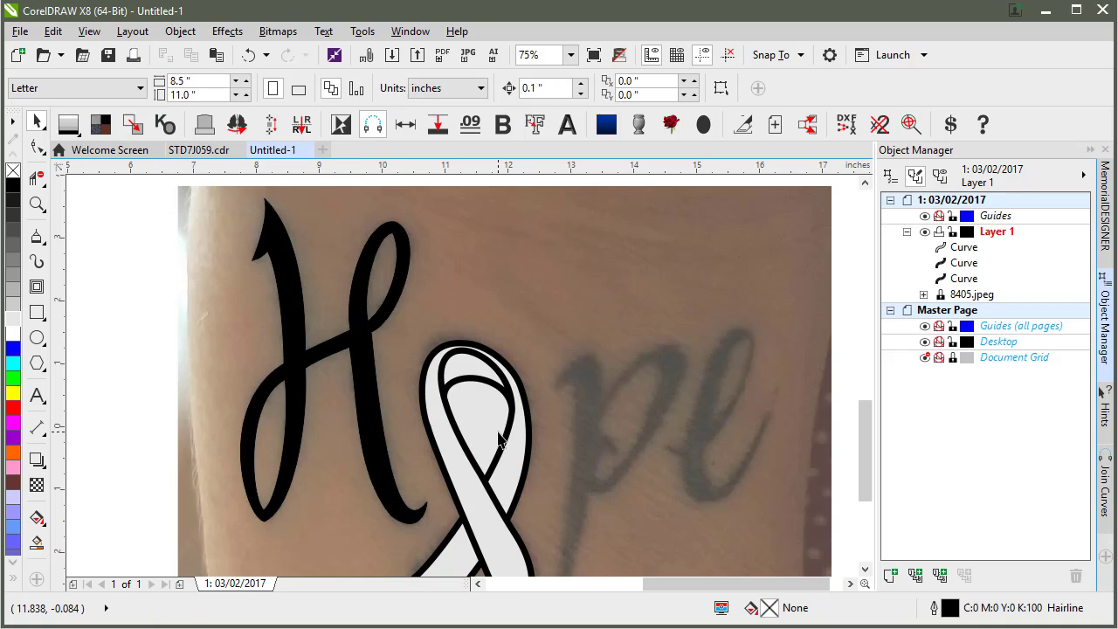
- Trace the letter e of the tattoo as a closed hairline curve about 1.74 by 2.77 inches
{"action": "scroll", "coordinate": [535, 446], "scroll_direction": "down", "scroll_amount": 4}
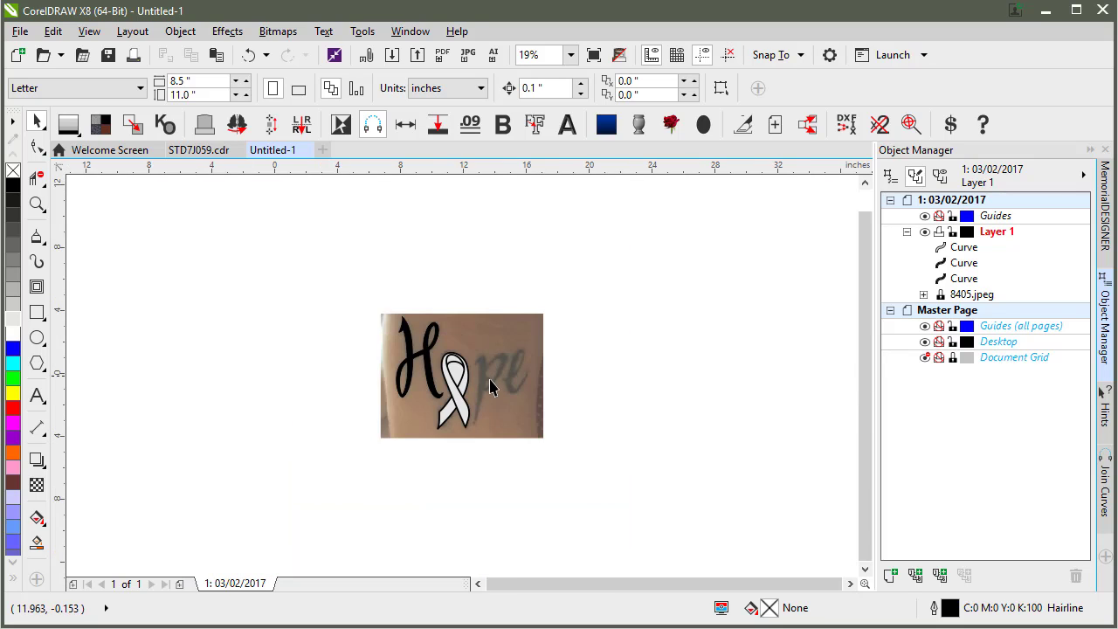
{"action": "scroll", "coordinate": [463, 384], "scroll_direction": "up", "scroll_amount": 4}
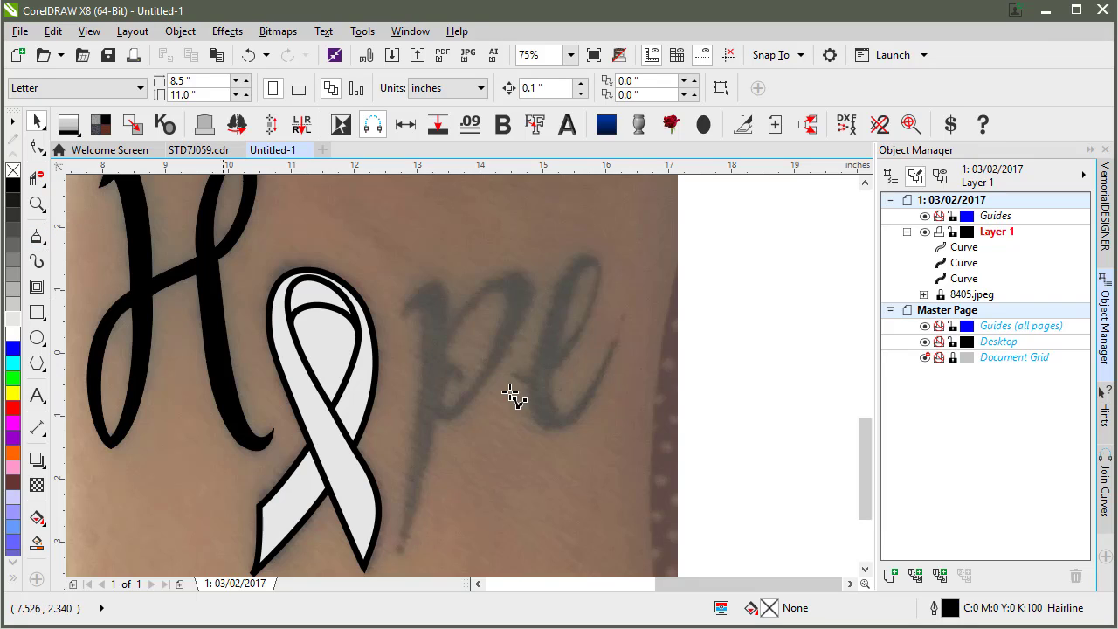
{"action": "key", "text": "F5"}
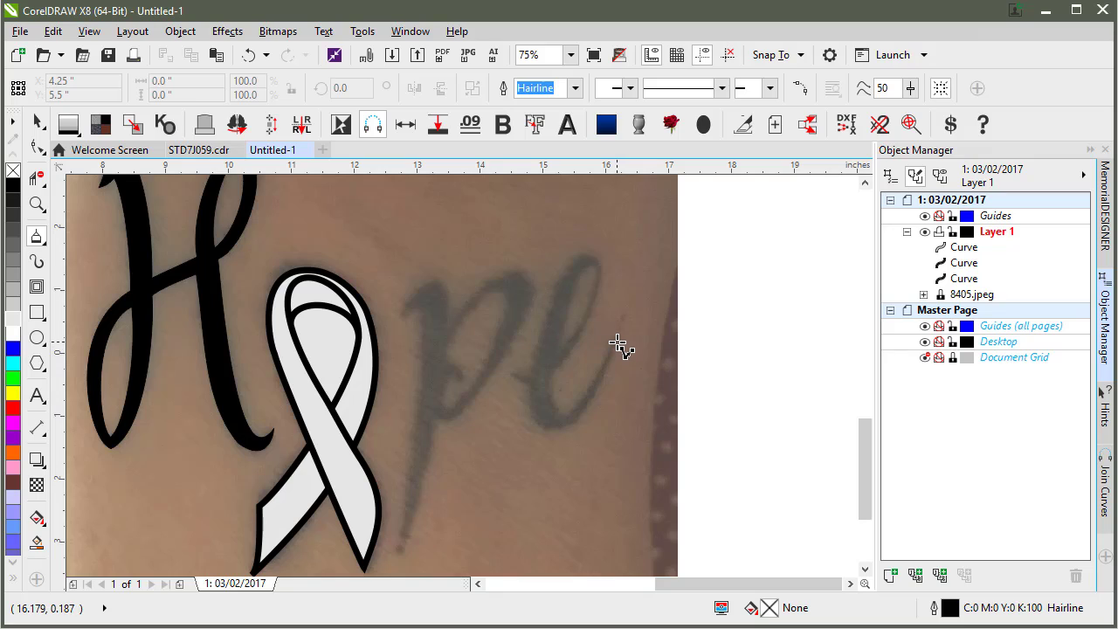
{"action": "mouse_move", "coordinate": [618, 342]}
{"action": "left_mouse_down"}
{"action": "mouse_move", "coordinate": [599, 405]}
{"action": "mouse_move", "coordinate": [574, 429]}
{"action": "mouse_move", "coordinate": [543, 428]}
{"action": "mouse_move", "coordinate": [526, 409]}
{"action": "mouse_move", "coordinate": [546, 307]}
{"action": "mouse_move", "coordinate": [580, 258]}
{"action": "mouse_move", "coordinate": [594, 254]}
{"action": "mouse_move", "coordinate": [603, 269]}
{"action": "mouse_move", "coordinate": [604, 302]}
{"action": "mouse_move", "coordinate": [569, 361]}
{"action": "left_mouse_up"}
{"action": "left_click_drag", "start_coordinate": [548, 378], "coordinate": [522, 385]}
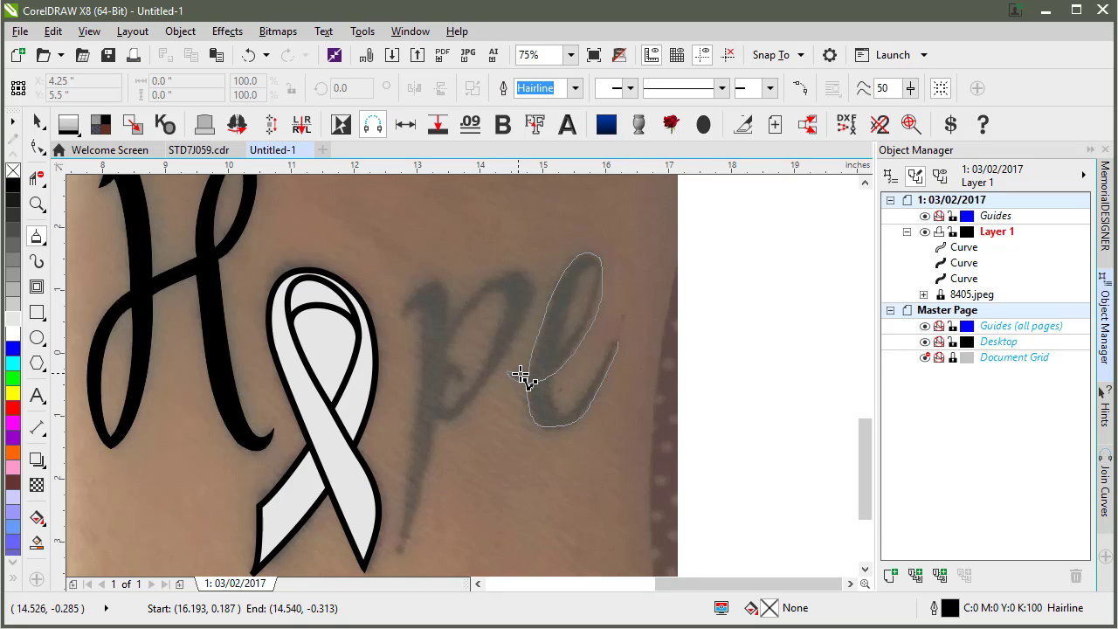
{"action": "mouse_move", "coordinate": [538, 368]}
{"action": "left_mouse_down"}
{"action": "mouse_move", "coordinate": [589, 300]}
{"action": "mouse_move", "coordinate": [587, 268]}
{"action": "mouse_move", "coordinate": [555, 345]}
{"action": "mouse_move", "coordinate": [554, 403]}
{"action": "mouse_move", "coordinate": [570, 406]}
{"action": "mouse_move", "coordinate": [617, 342]}
{"action": "left_mouse_up"}
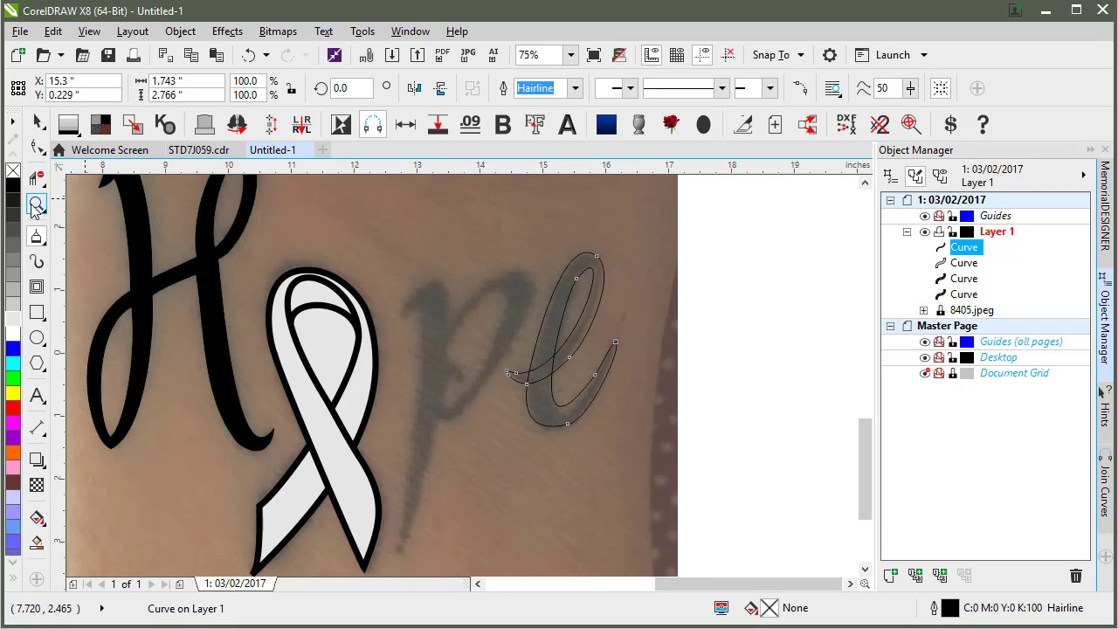
- Select the nodes of the traced letter e and make them cusp nodes
{"action": "left_click", "coordinate": [35, 150]}
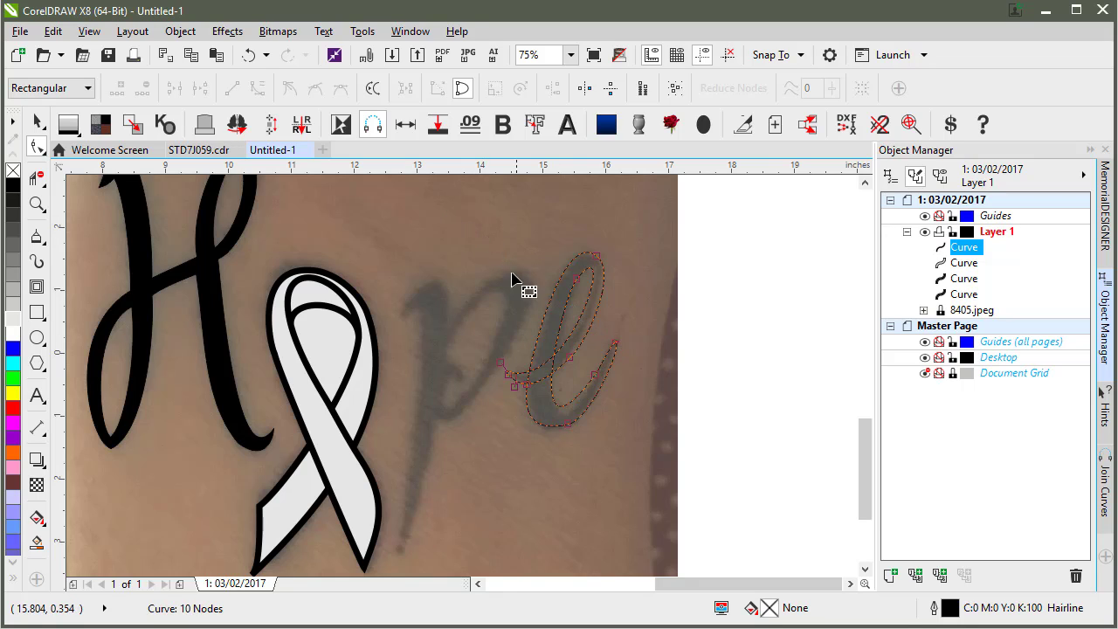
{"action": "left_click", "coordinate": [38, 147]}
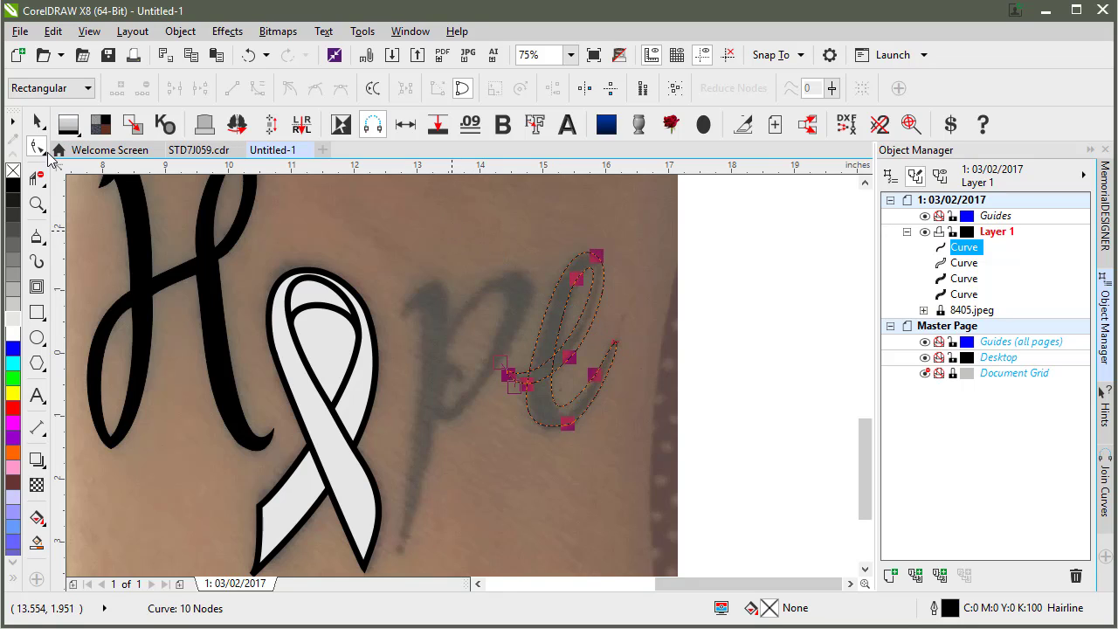
{"action": "left_click", "coordinate": [289, 89]}
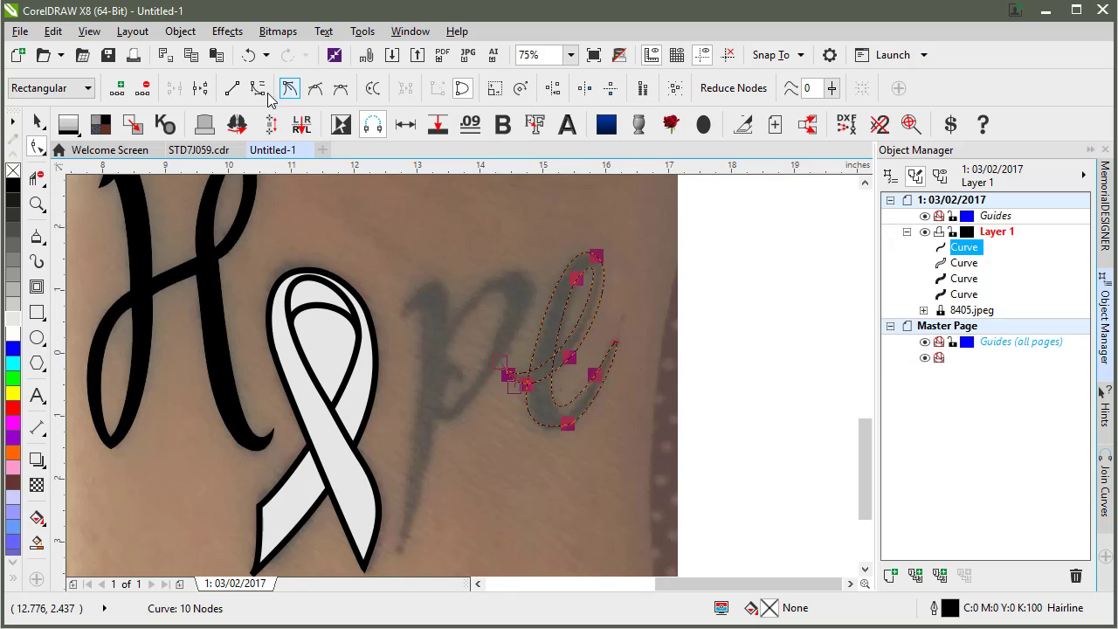
{"action": "left_click", "coordinate": [700, 272]}
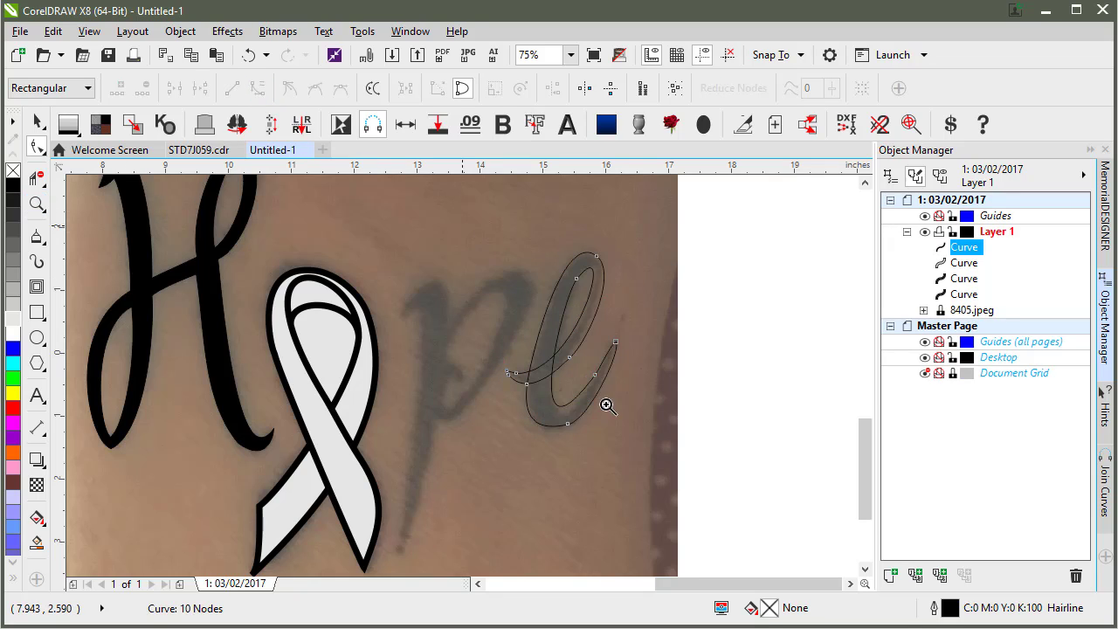
- Turn off object snapping and adjust the nodes of the traced e so its tail tip and upper loop fit the tattoo
{"action": "key", "text": "z"}
{"action": "left_click", "coordinate": [634, 439]}
{"action": "left_click", "coordinate": [37, 146]}
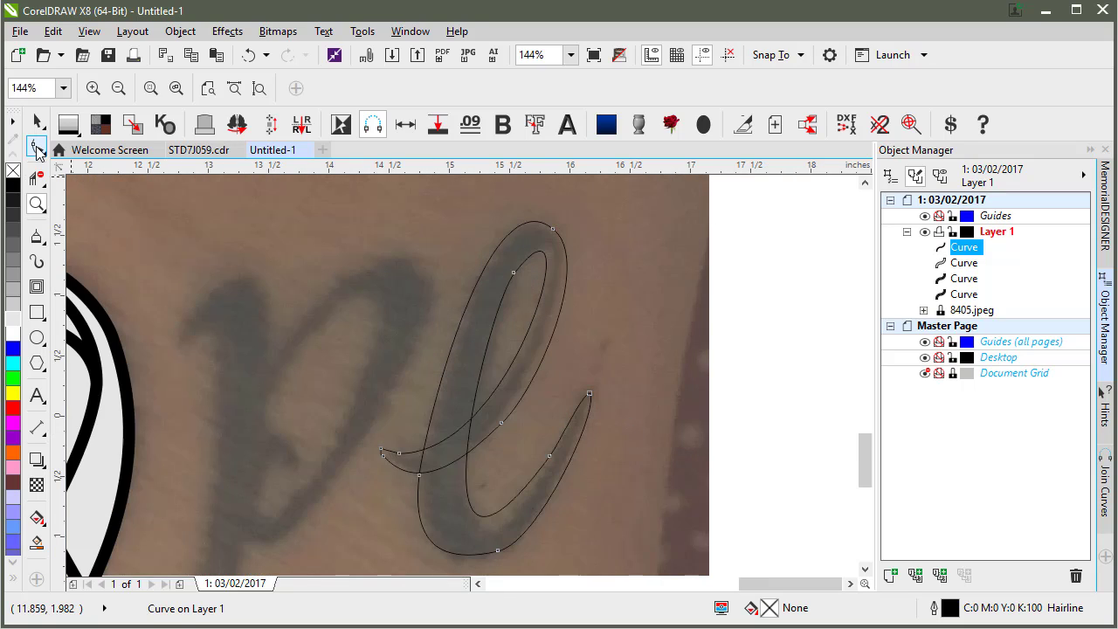
{"action": "left_click", "coordinate": [590, 400]}
{"action": "left_click", "coordinate": [591, 400]}
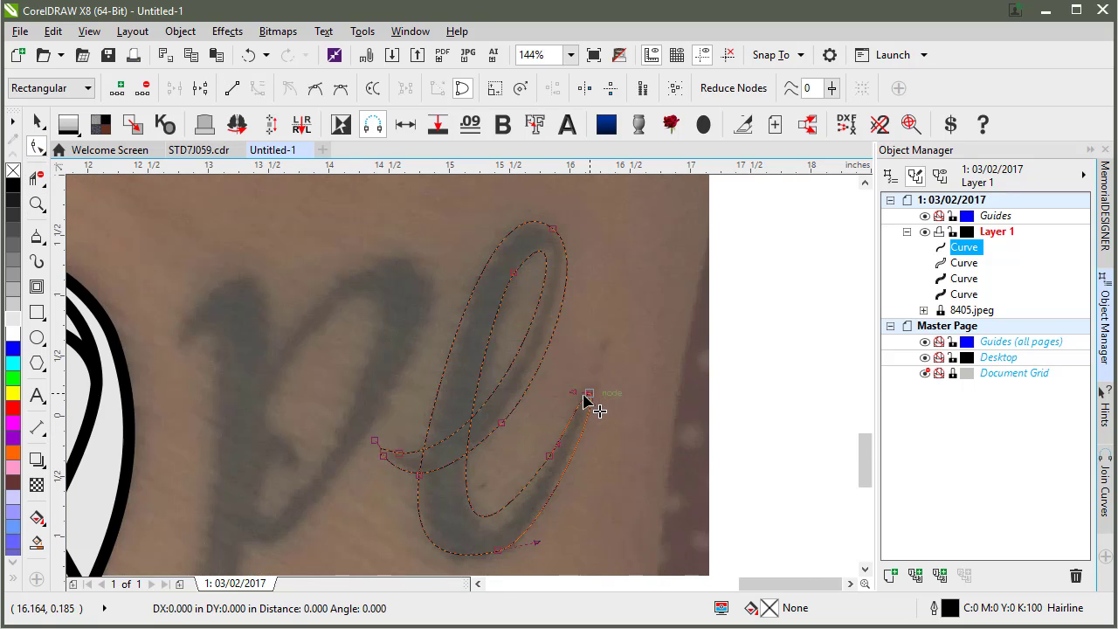
{"action": "left_click_drag", "start_coordinate": [587, 407], "coordinate": [599, 343]}
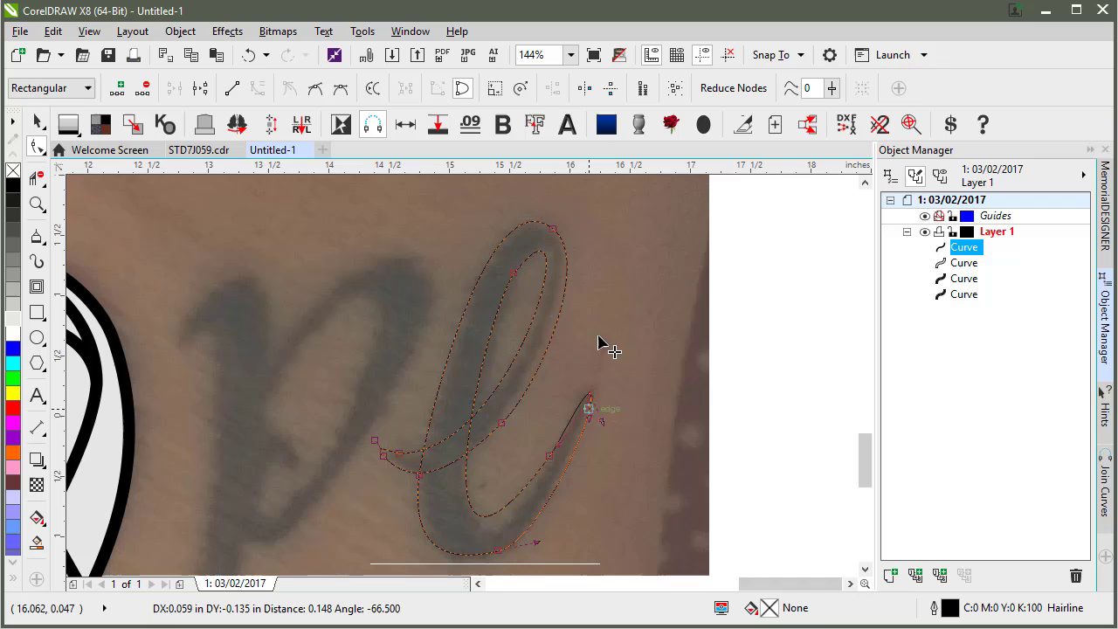
{"action": "left_click", "coordinate": [777, 55]}
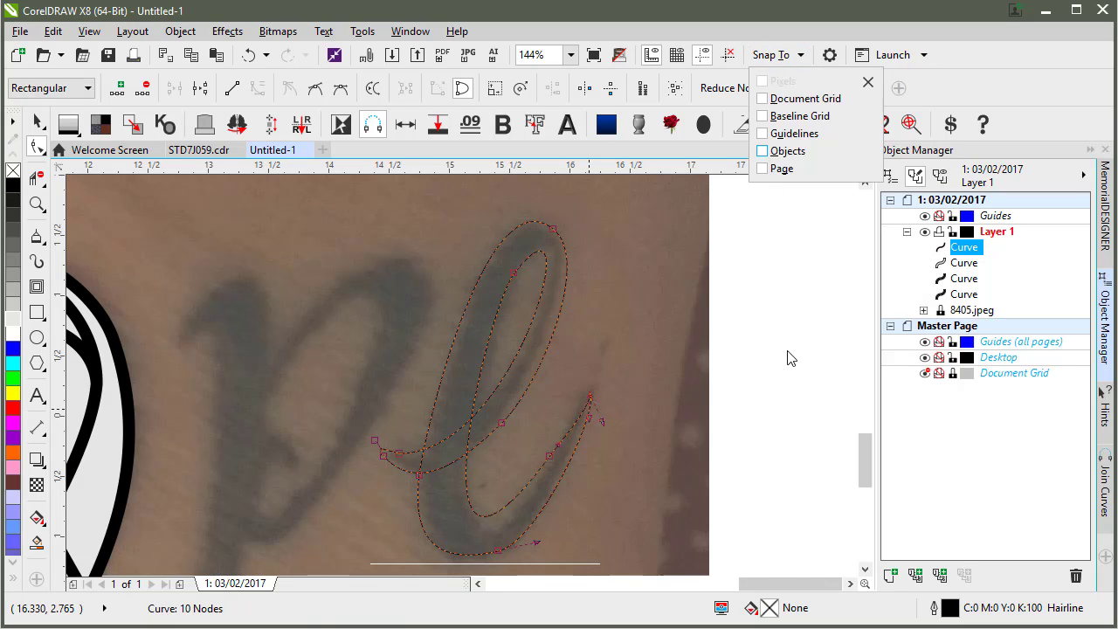
{"action": "left_click_drag", "start_coordinate": [589, 403], "coordinate": [554, 460]}
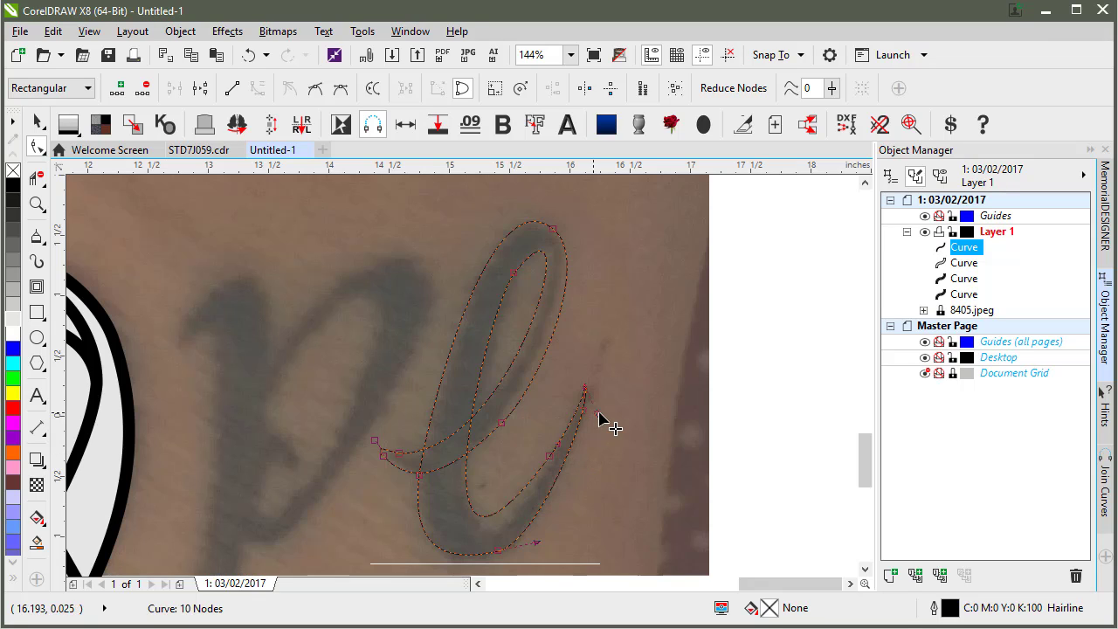
{"action": "left_click_drag", "start_coordinate": [604, 425], "coordinate": [505, 509]}
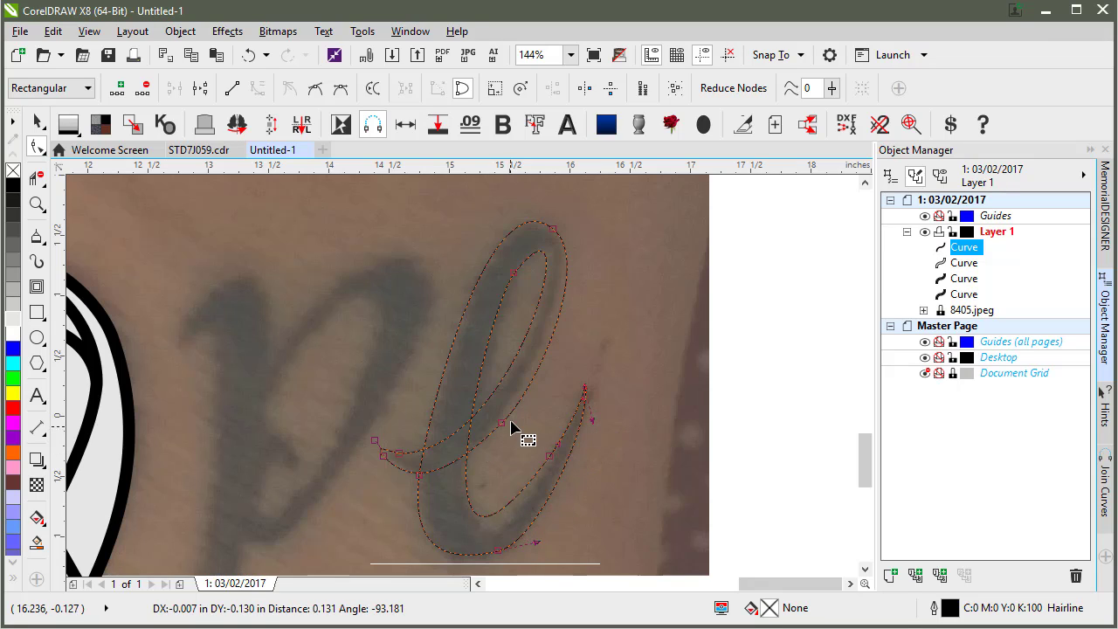
{"action": "left_click_drag", "start_coordinate": [513, 428], "coordinate": [583, 259]}
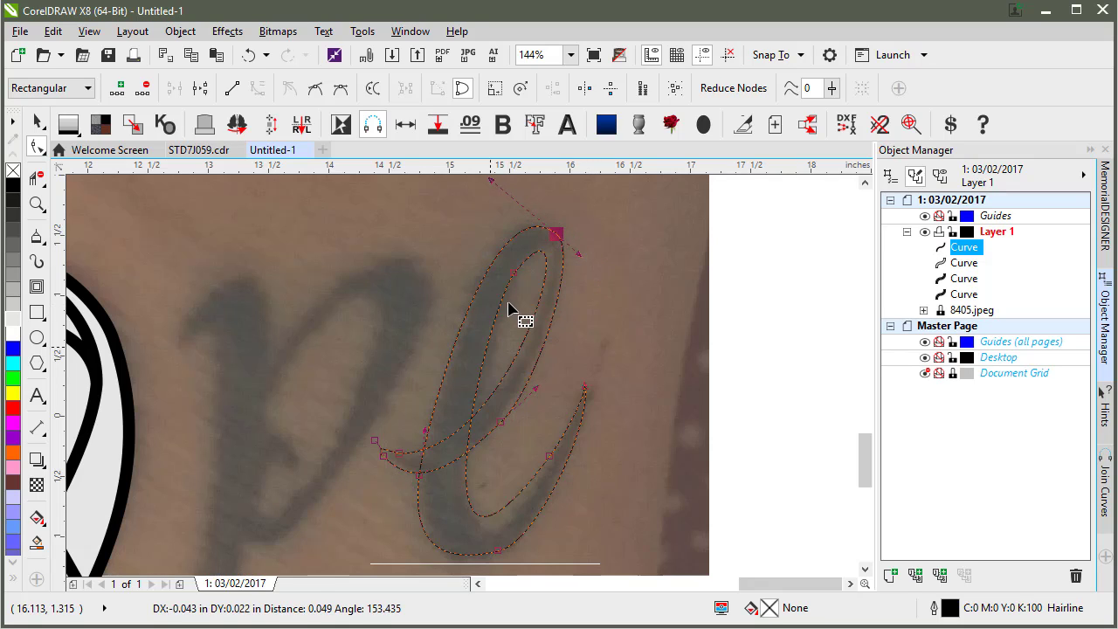
{"action": "left_click_drag", "start_coordinate": [511, 310], "coordinate": [515, 306]}
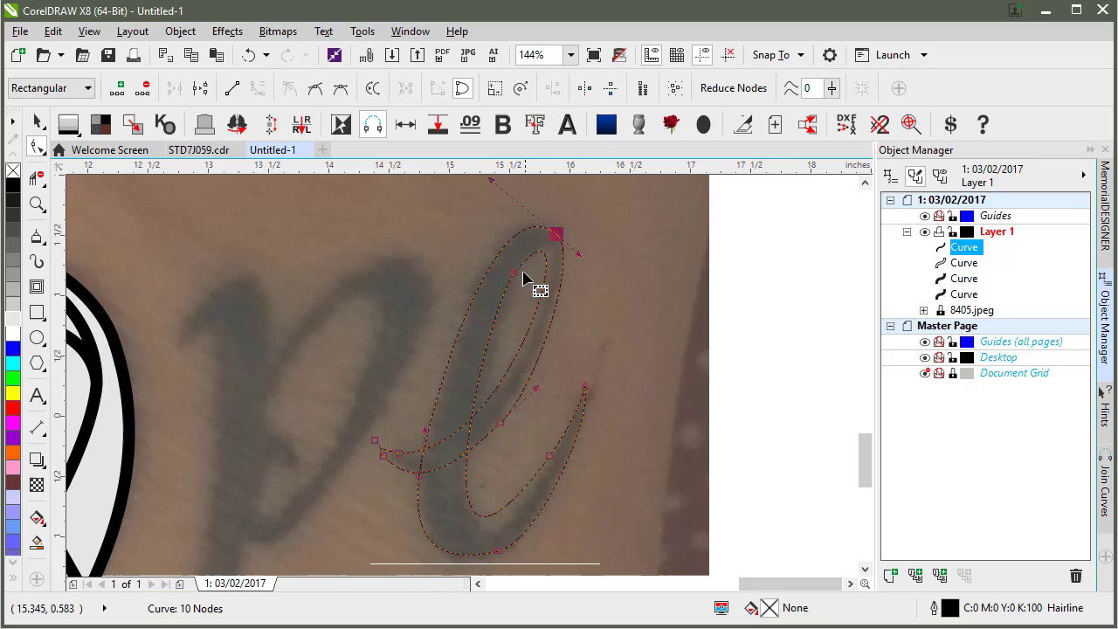
- Delete the surplus nodes at the start of the e's entry stroke and reshape the pointed end to match the tattoo
{"action": "left_click", "coordinate": [391, 452]}
{"action": "key", "text": "Delete"}
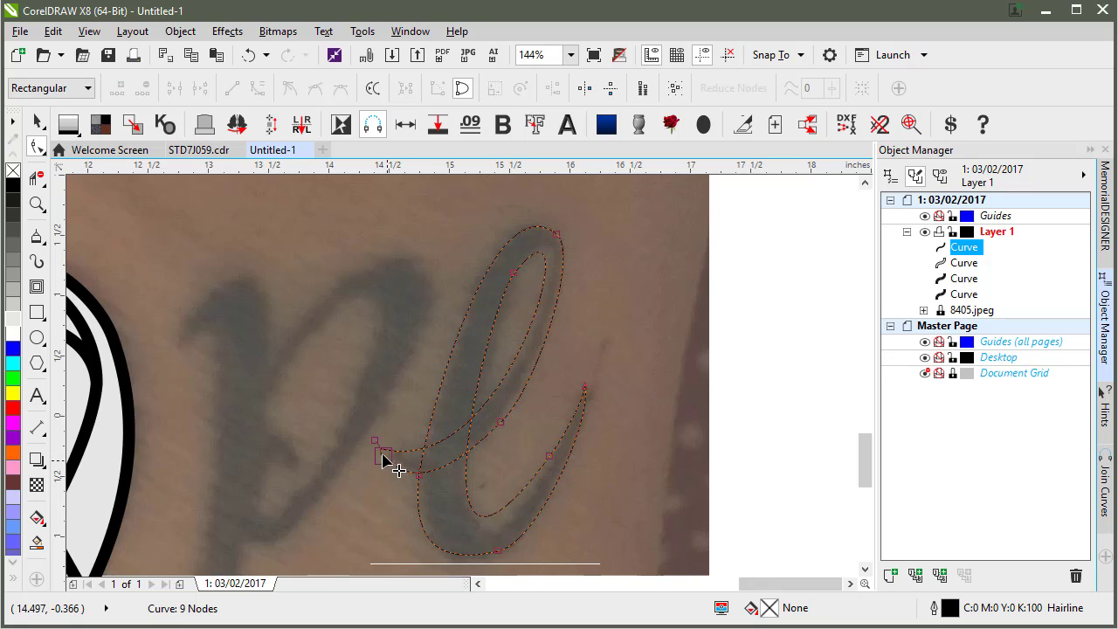
{"action": "left_click", "coordinate": [384, 455]}
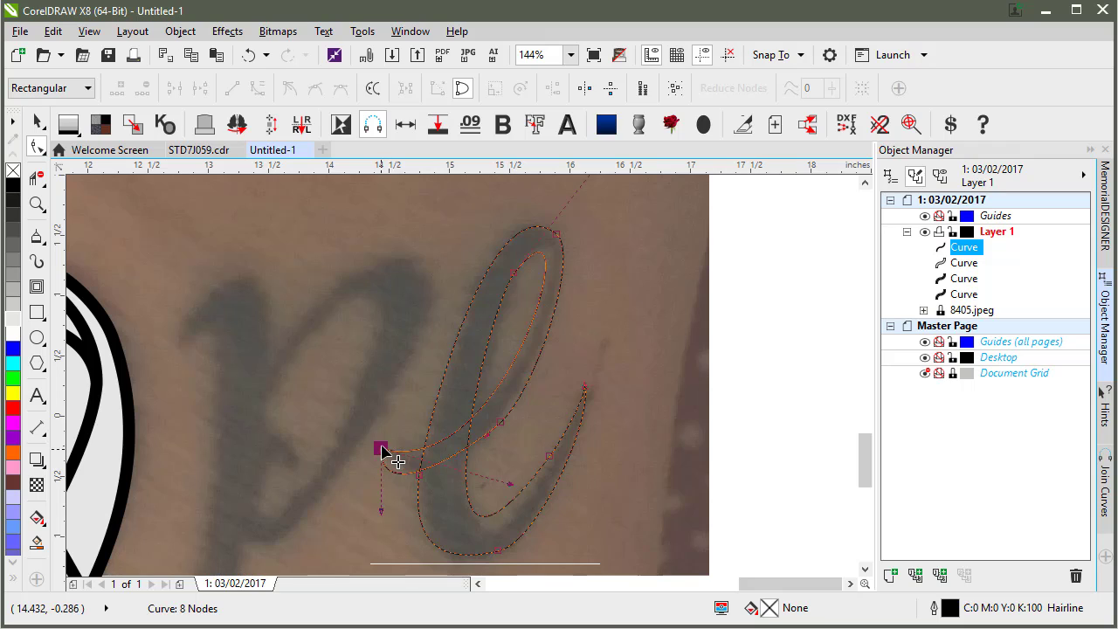
{"action": "left_click_drag", "start_coordinate": [386, 456], "coordinate": [489, 447]}
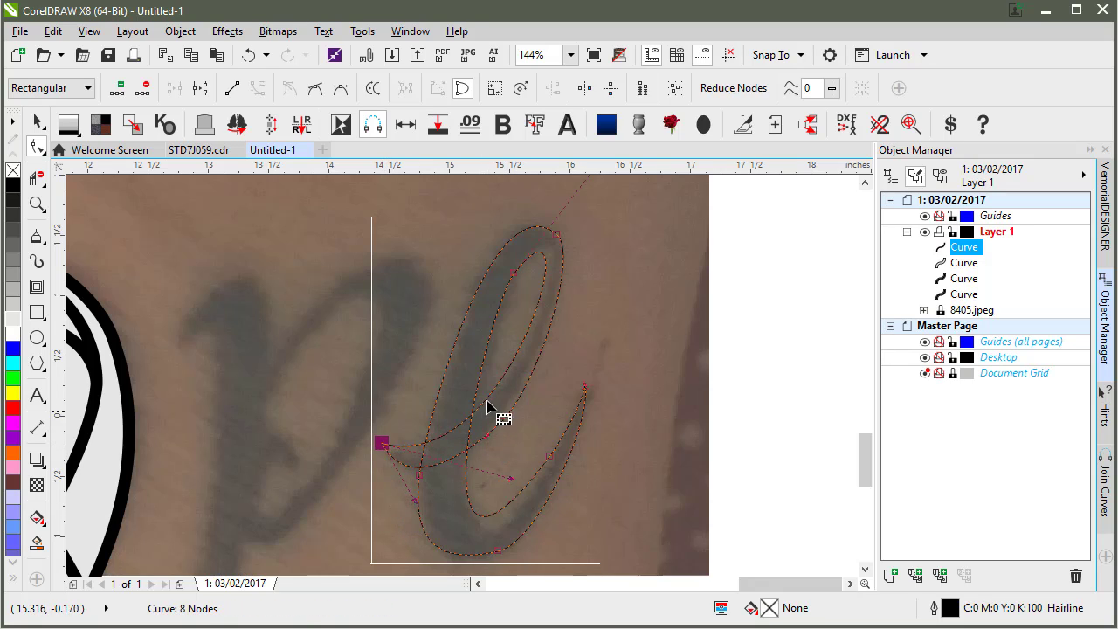
{"action": "mouse_move", "coordinate": [499, 407]}
{"action": "left_mouse_down"}
{"action": "mouse_move", "coordinate": [507, 412]}
{"action": "mouse_move", "coordinate": [497, 400]}
{"action": "left_mouse_up"}
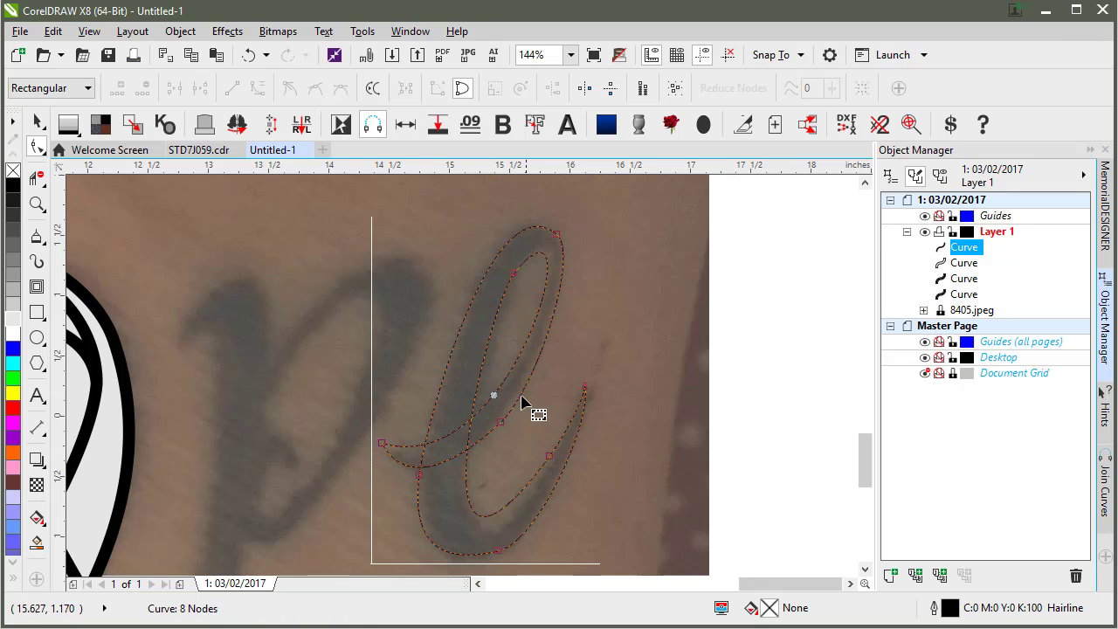
- Reshape the inner bottom curve of the e and delete the surplus node on the inner edge of its tail
{"action": "left_click", "coordinate": [548, 456]}
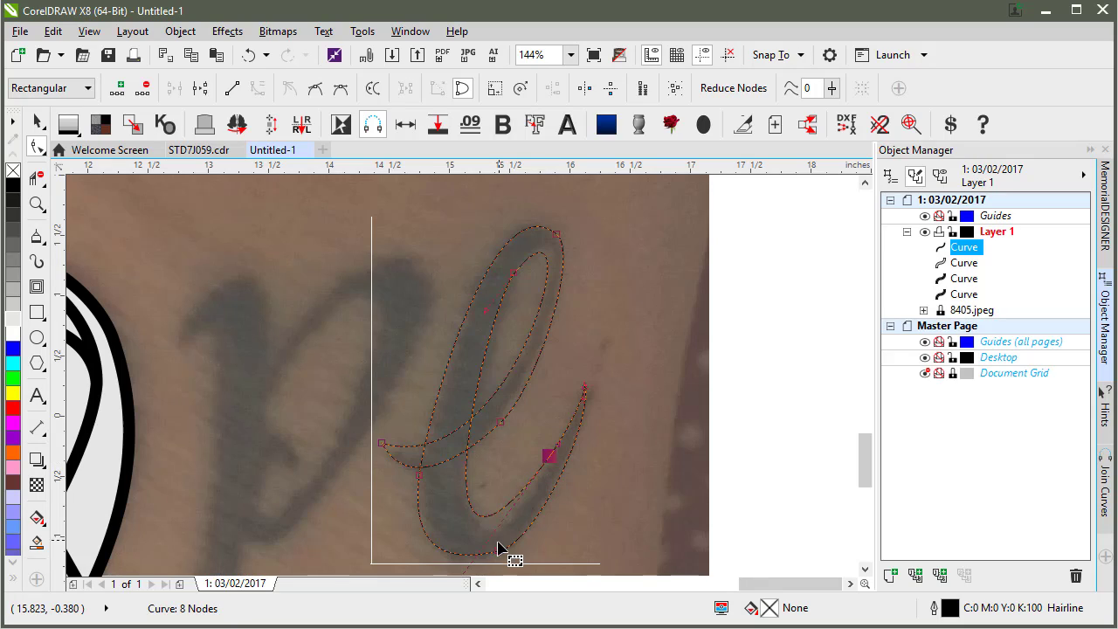
{"action": "double_click", "coordinate": [468, 502]}
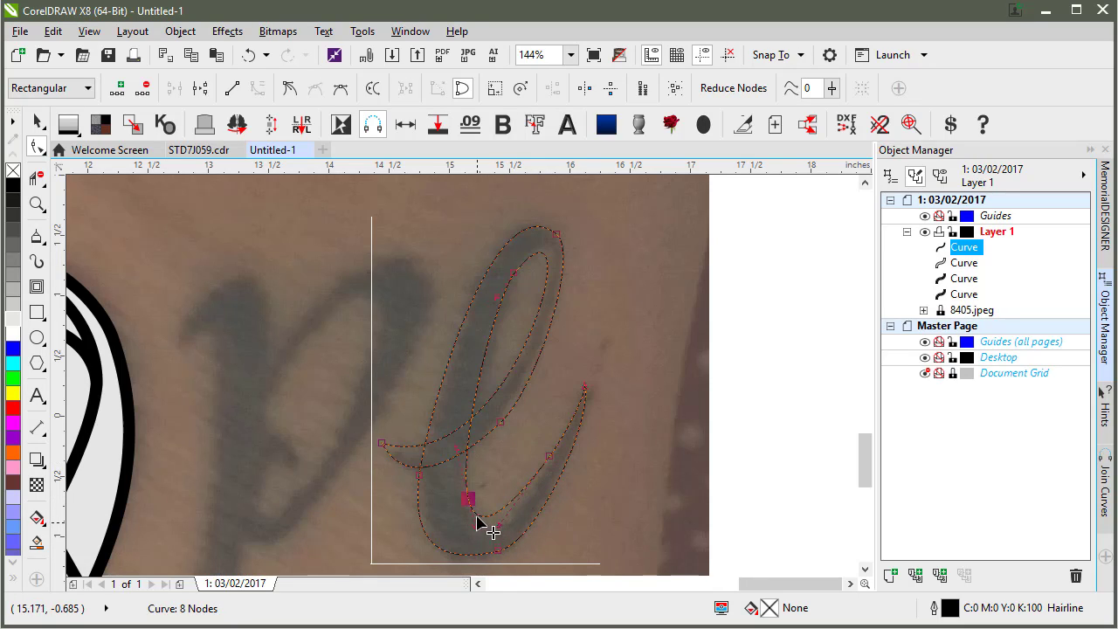
{"action": "left_click_drag", "start_coordinate": [503, 537], "coordinate": [494, 565]}
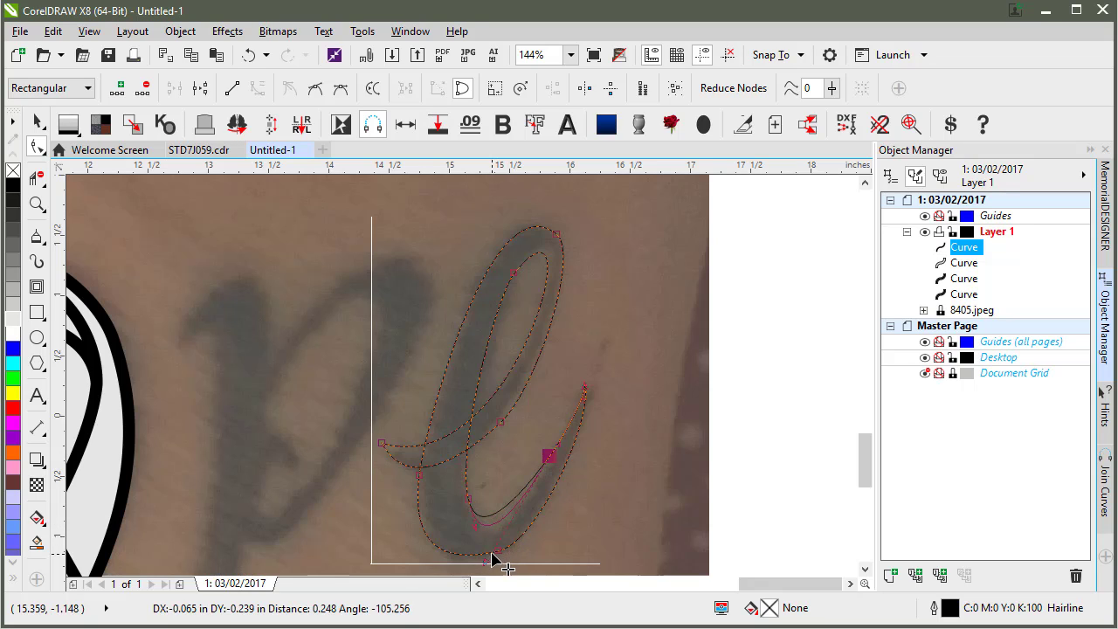
{"action": "key", "text": "Delete"}
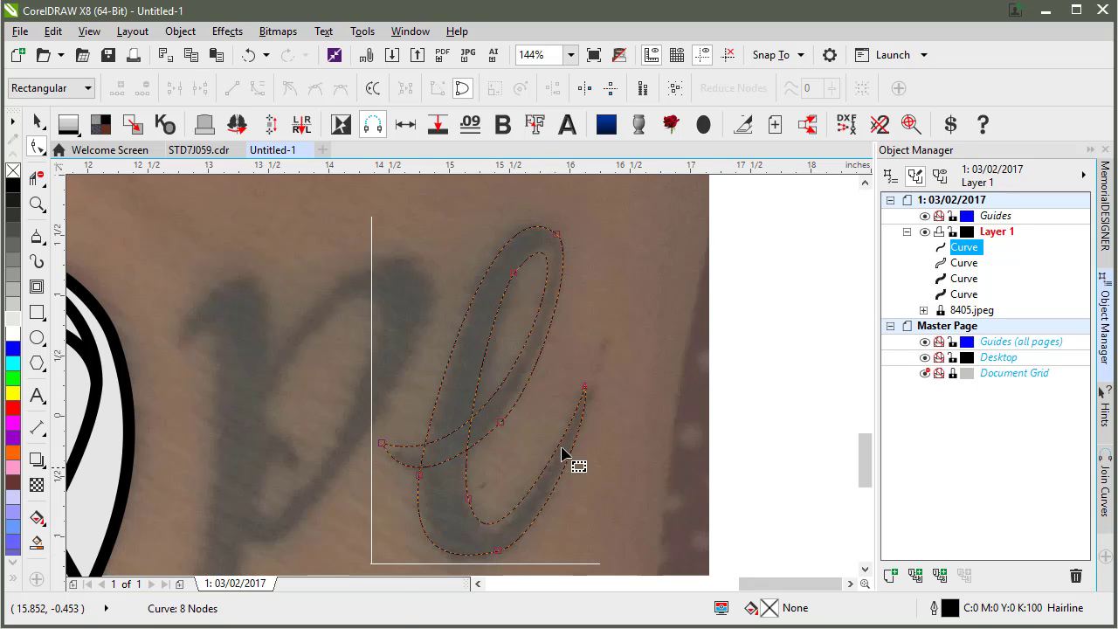
{"action": "left_click", "coordinate": [469, 502]}
{"action": "left_click_drag", "start_coordinate": [469, 502], "coordinate": [455, 457]}
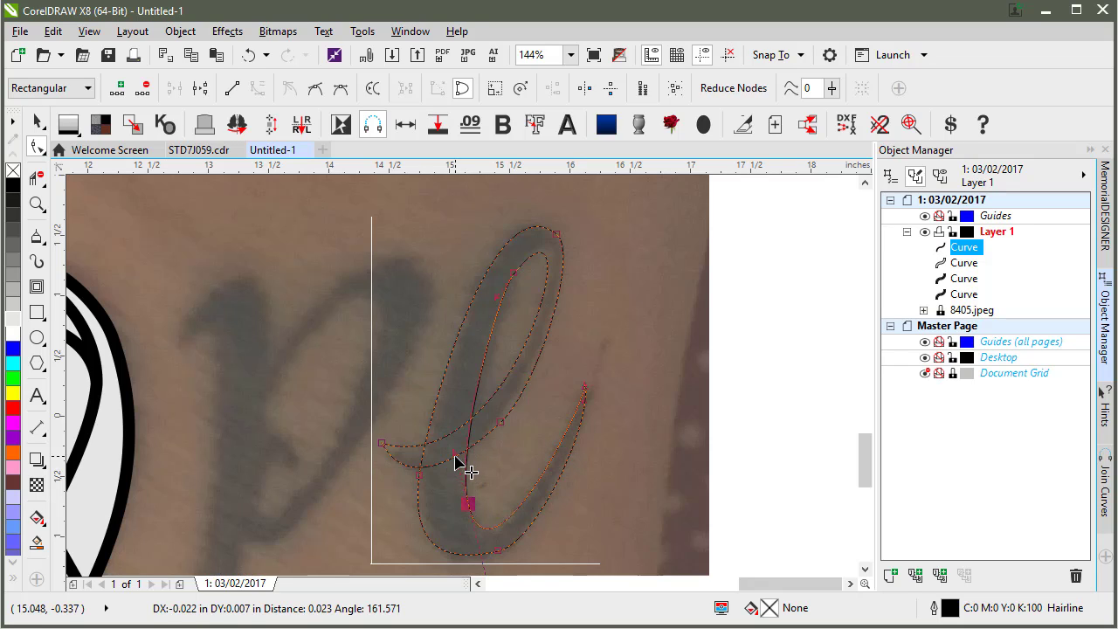
- Delete the surplus node on the e's outer edge below the loop and refine the outer loop and entry stroke
{"action": "left_click", "coordinate": [514, 274]}
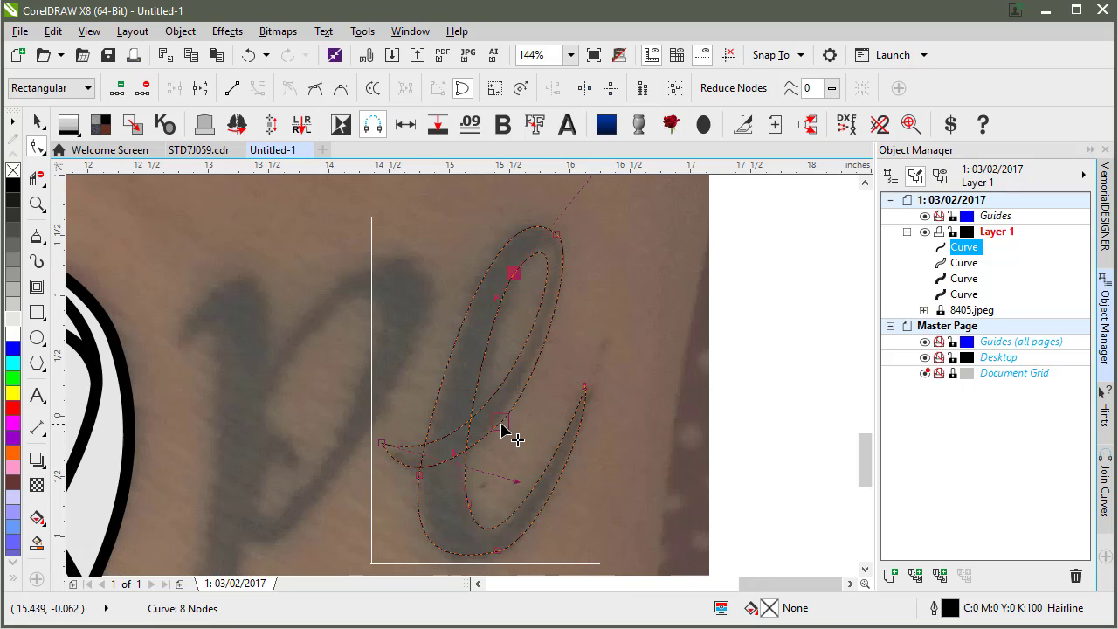
{"action": "key", "text": "Delete"}
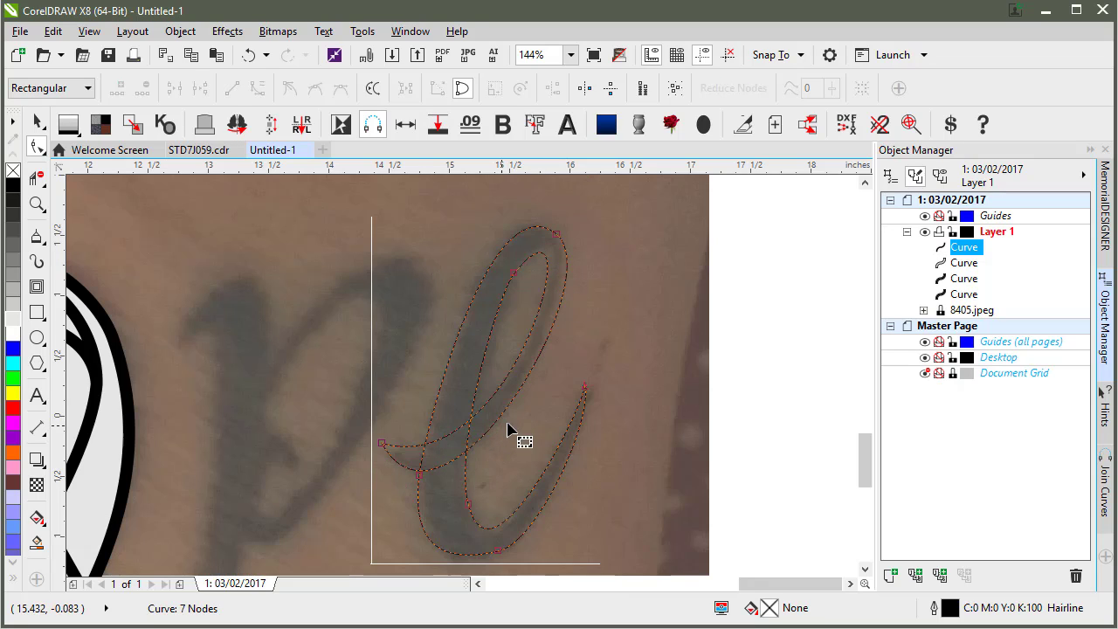
{"action": "left_click", "coordinate": [383, 446]}
{"action": "left_click_drag", "start_coordinate": [382, 448], "coordinate": [458, 566]}
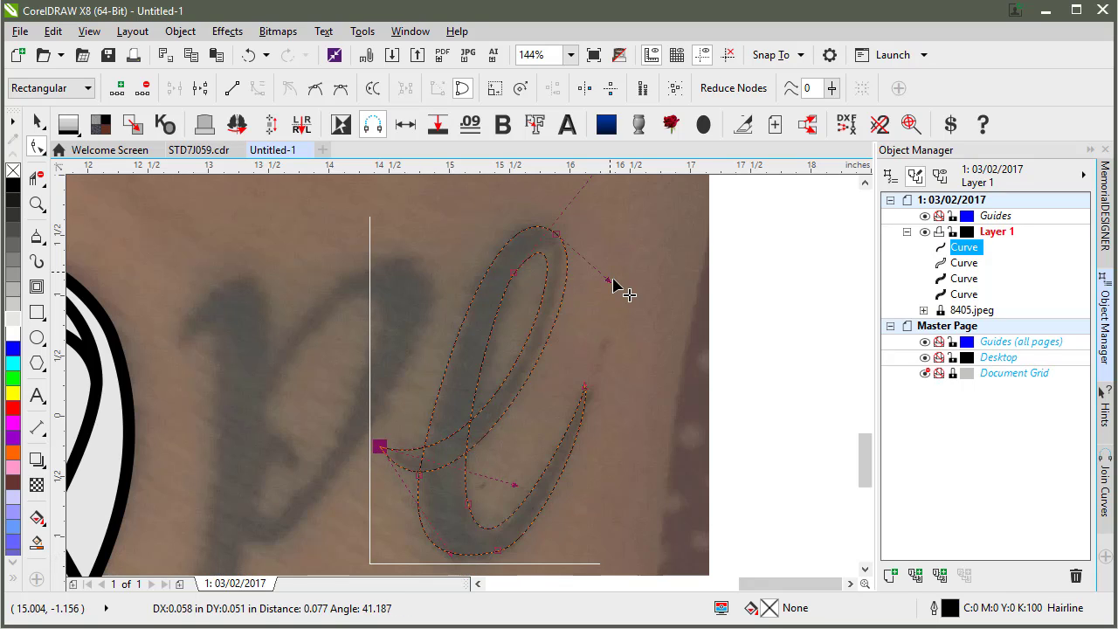
{"action": "left_click_drag", "start_coordinate": [609, 280], "coordinate": [603, 285]}
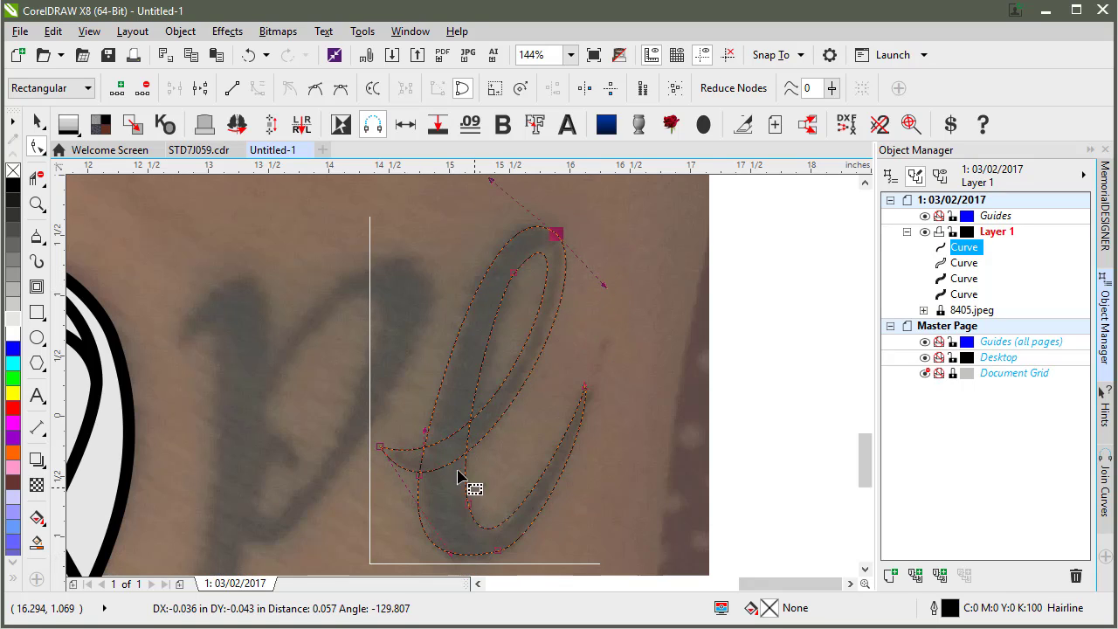
{"action": "left_click_drag", "start_coordinate": [443, 477], "coordinate": [449, 439]}
{"action": "left_click", "coordinate": [381, 448]}
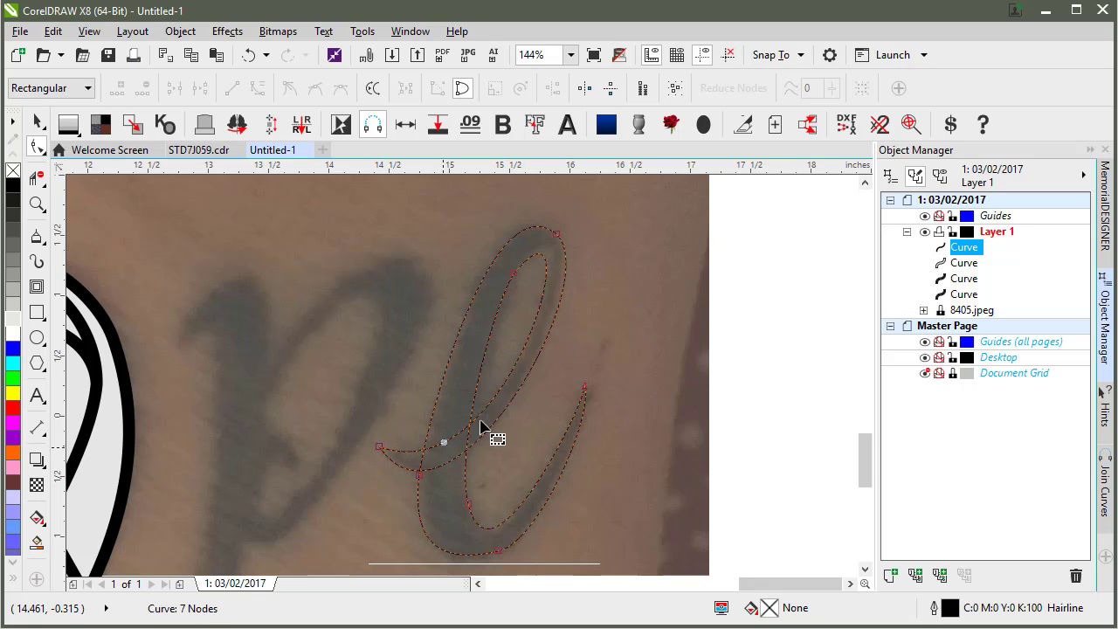
- Reshape the inner curve of the e's upper loop to follow the tattoo
{"action": "left_click_drag", "start_coordinate": [559, 267], "coordinate": [499, 306]}
{"action": "left_click", "coordinate": [515, 283]}
{"action": "left_click", "coordinate": [469, 359]}
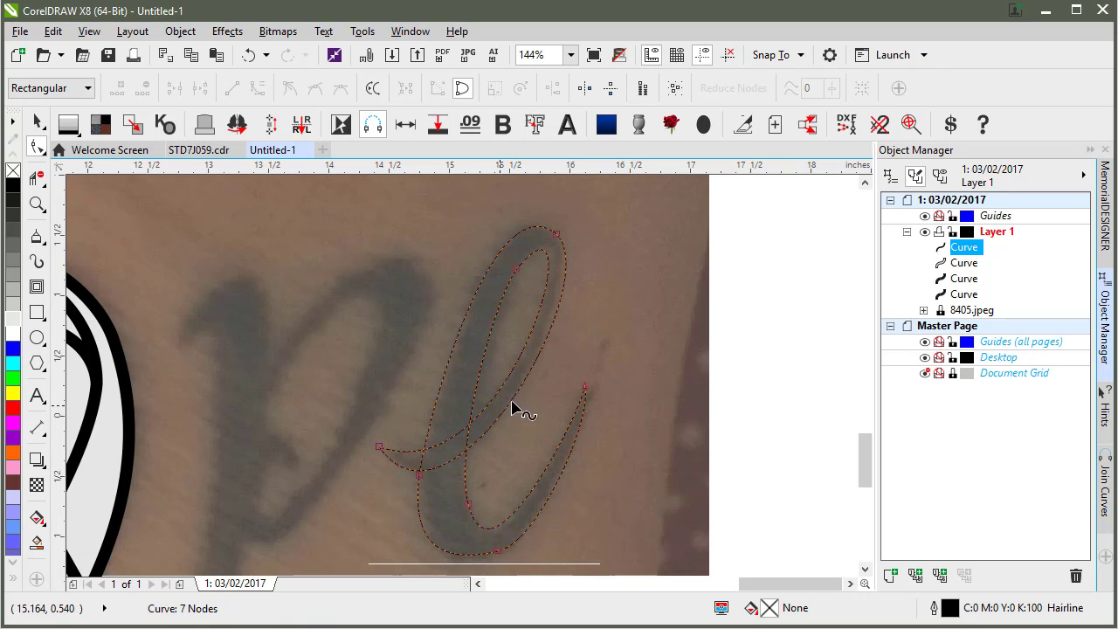
- Remove the overlapping segments where the e's entry stroke crosses its stem using Virtual Segment Delete
{"action": "left_click", "coordinate": [38, 123]}
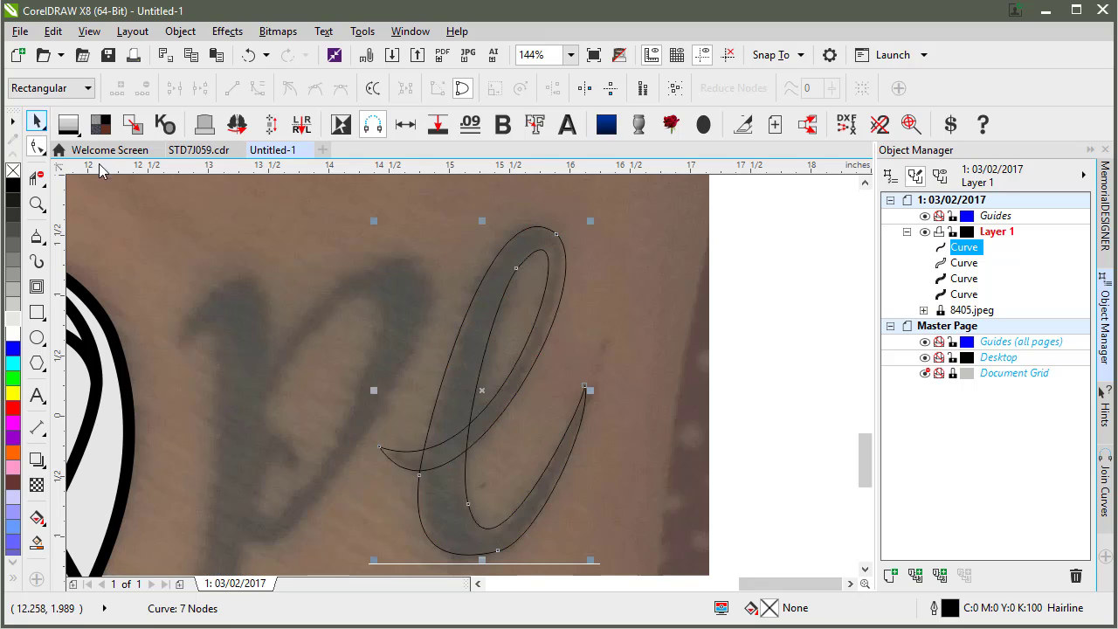
{"action": "key", "text": "space"}
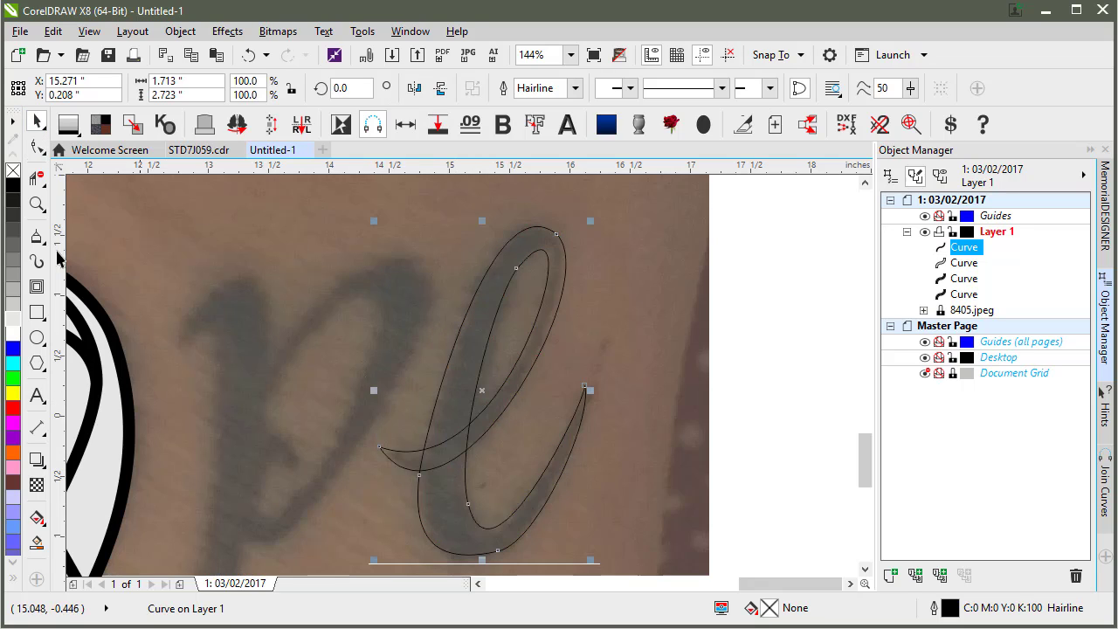
{"action": "left_click", "coordinate": [37, 179]}
{"action": "scroll", "coordinate": [463, 380], "scroll_direction": "up", "scroll_amount": 2}
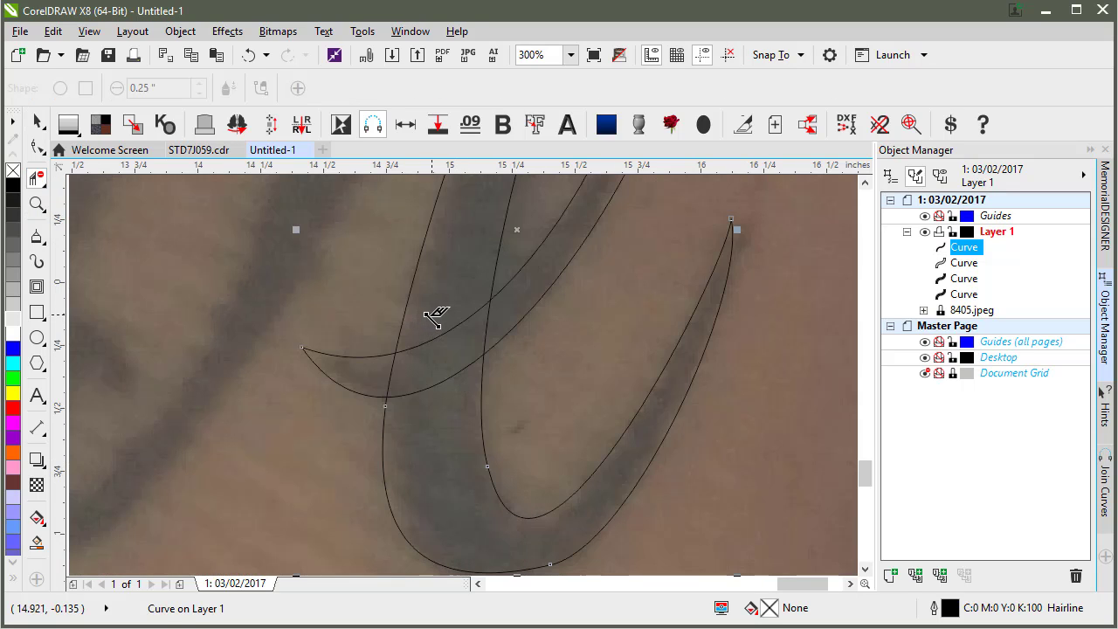
{"action": "left_click_drag", "start_coordinate": [432, 302], "coordinate": [448, 453]}
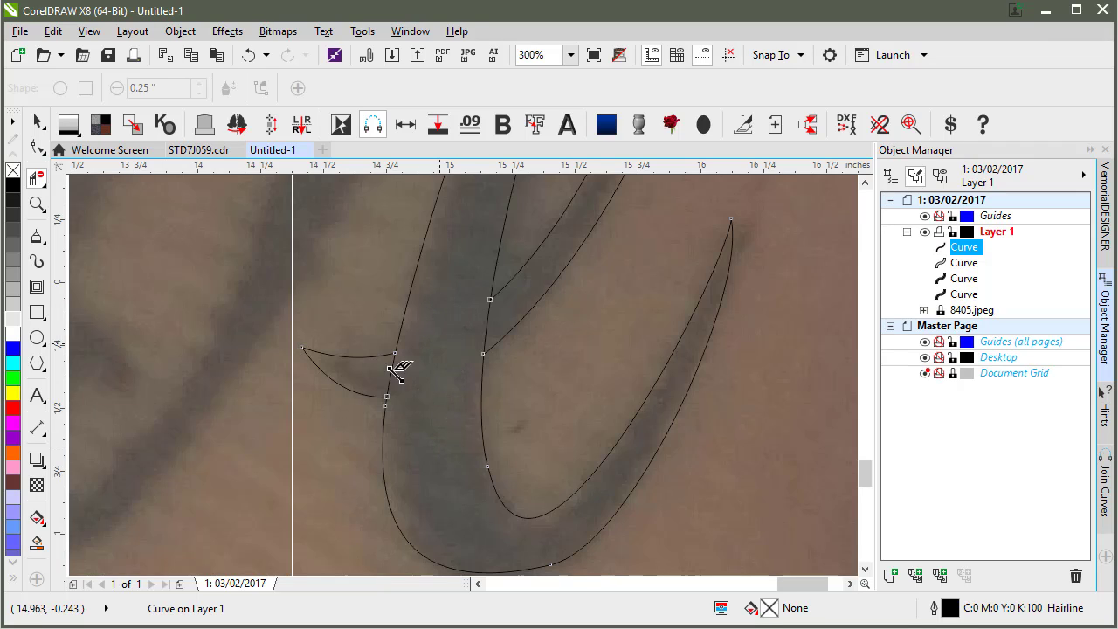
{"action": "left_click_drag", "start_coordinate": [415, 377], "coordinate": [445, 361]}
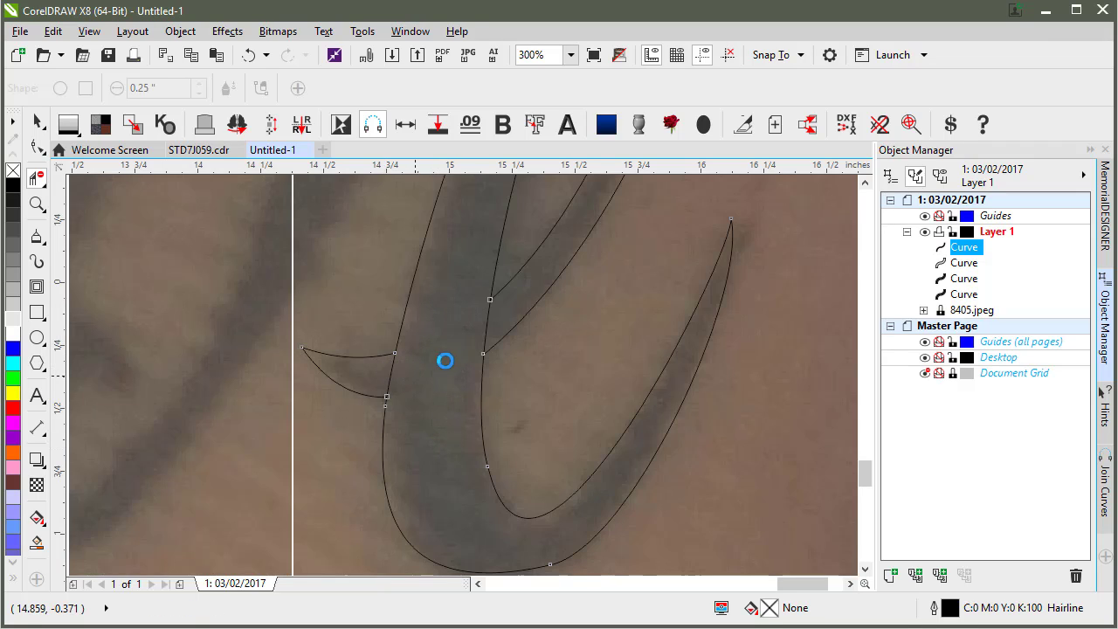
{"action": "left_click", "coordinate": [500, 324]}
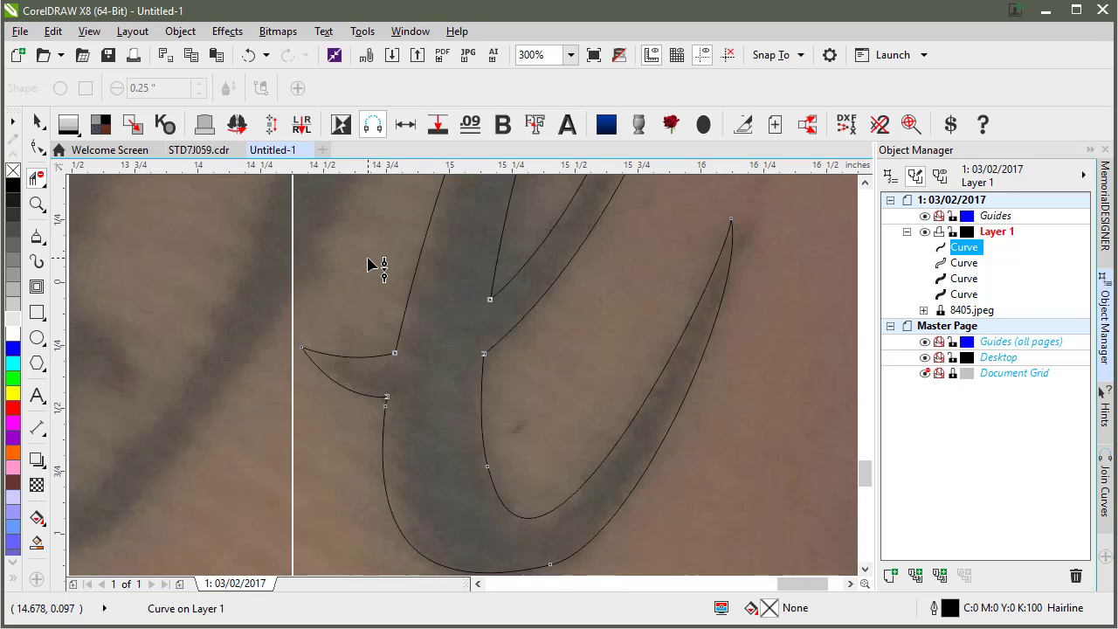
- Join the open ends left at the e's crossing, fill the letter with black, and clear the selection
{"action": "left_click_drag", "start_coordinate": [348, 236], "coordinate": [588, 495]}
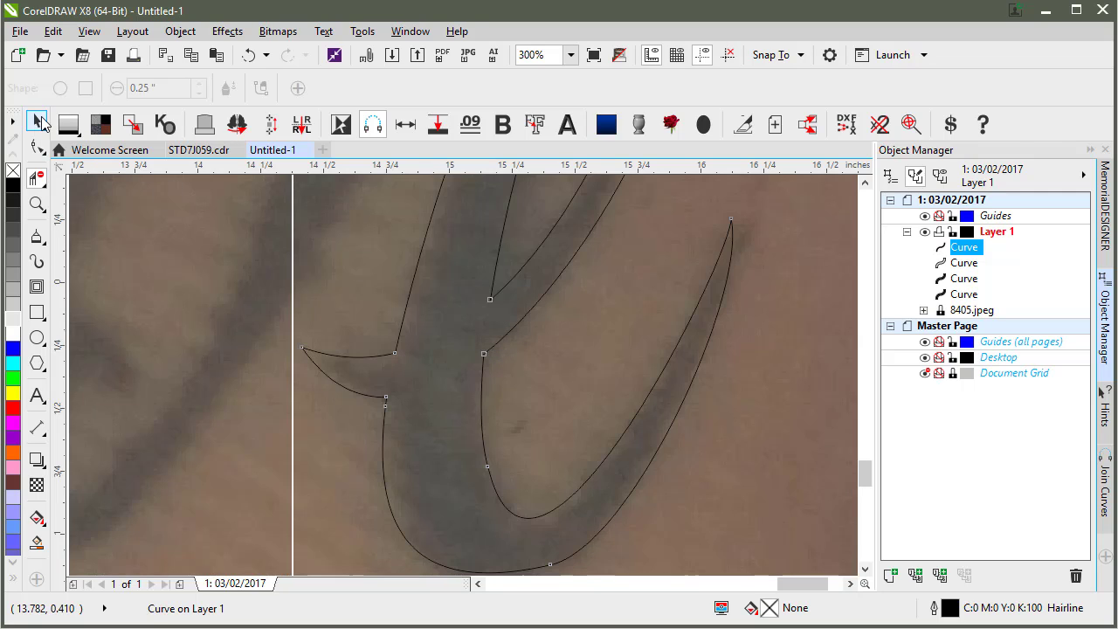
{"action": "key", "text": "space"}
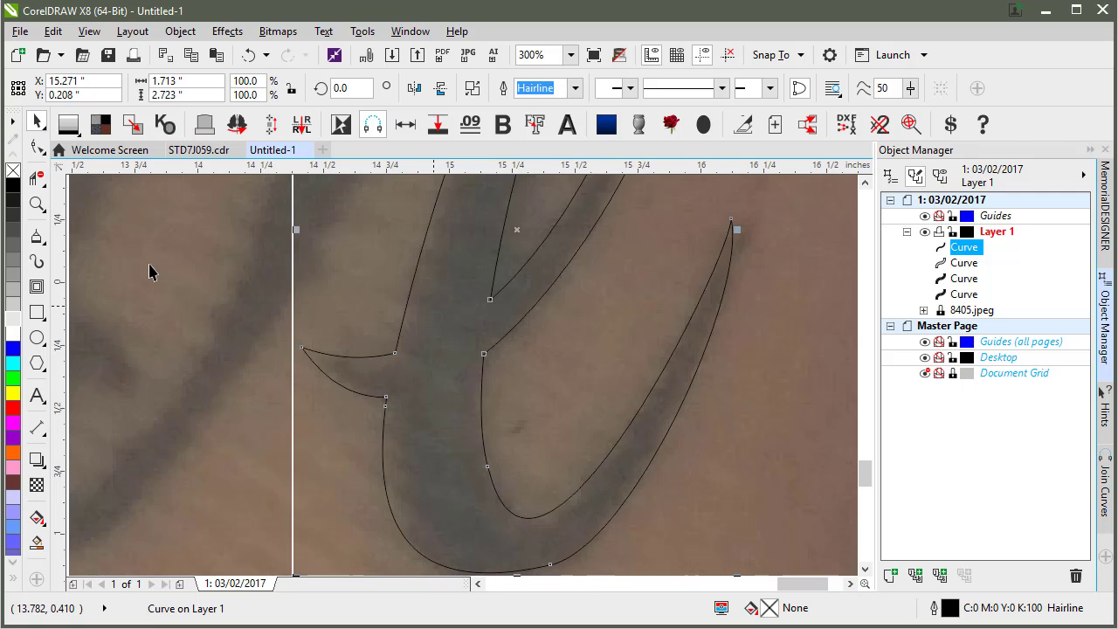
{"action": "left_click", "coordinate": [14, 187]}
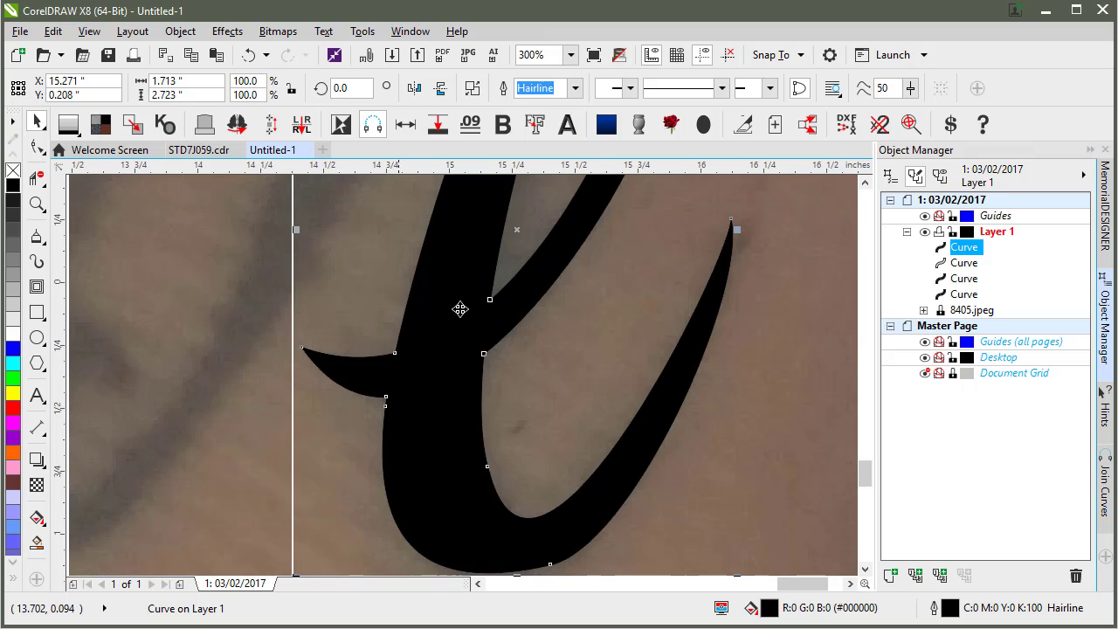
{"action": "left_click", "coordinate": [514, 267]}
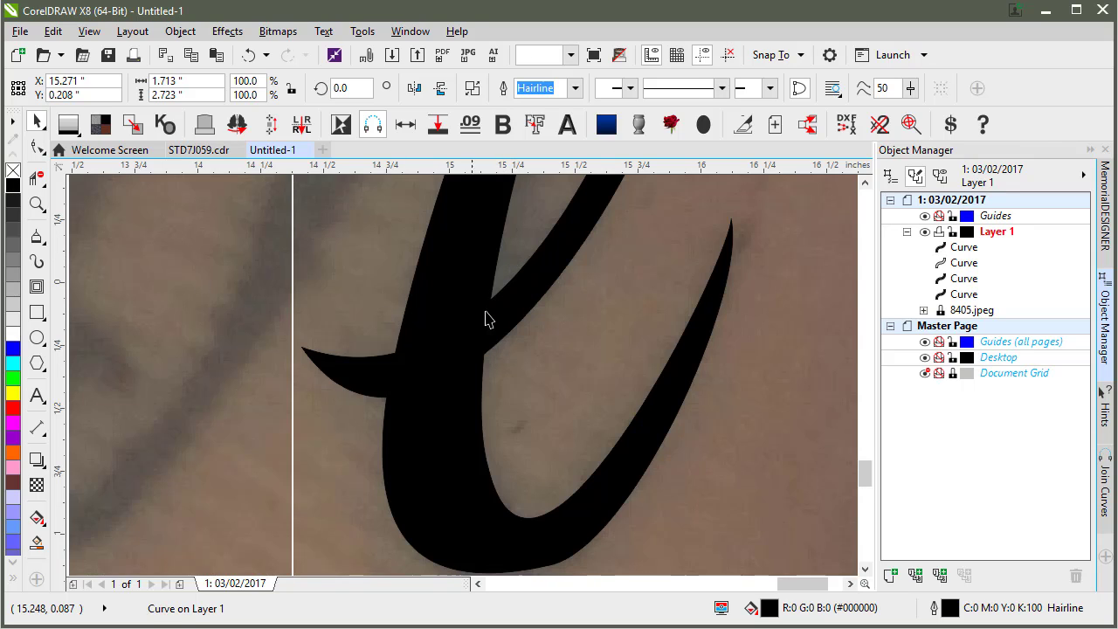
{"action": "left_click", "coordinate": [486, 320]}
{"action": "scroll", "coordinate": [489, 367], "scroll_direction": "down", "scroll_amount": 2}
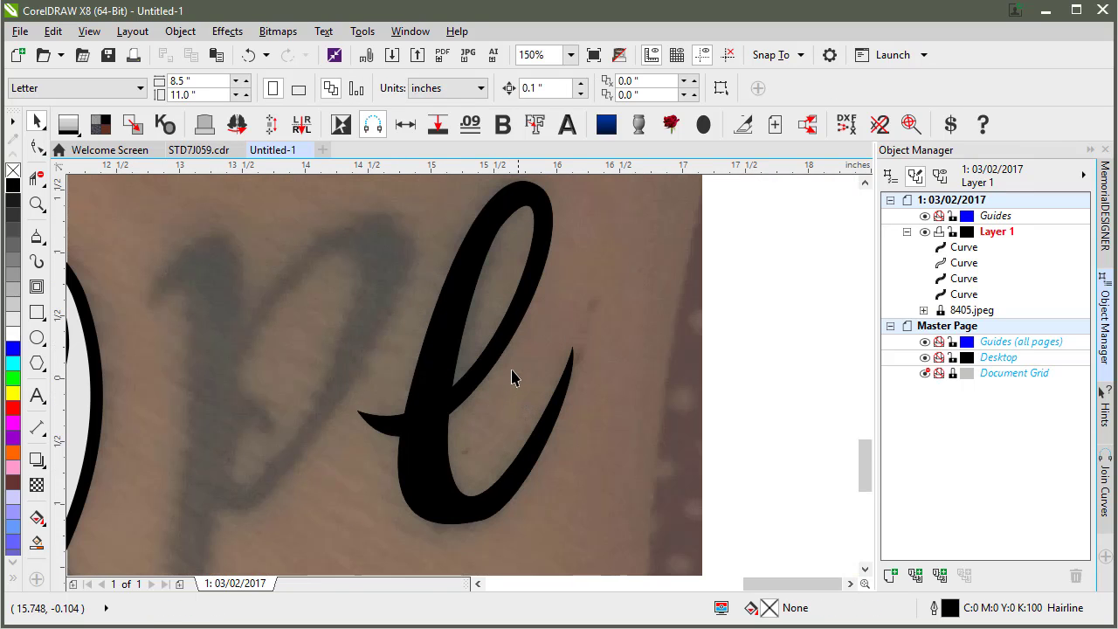
{"action": "scroll", "coordinate": [514, 378], "scroll_direction": "down", "scroll_amount": 1}
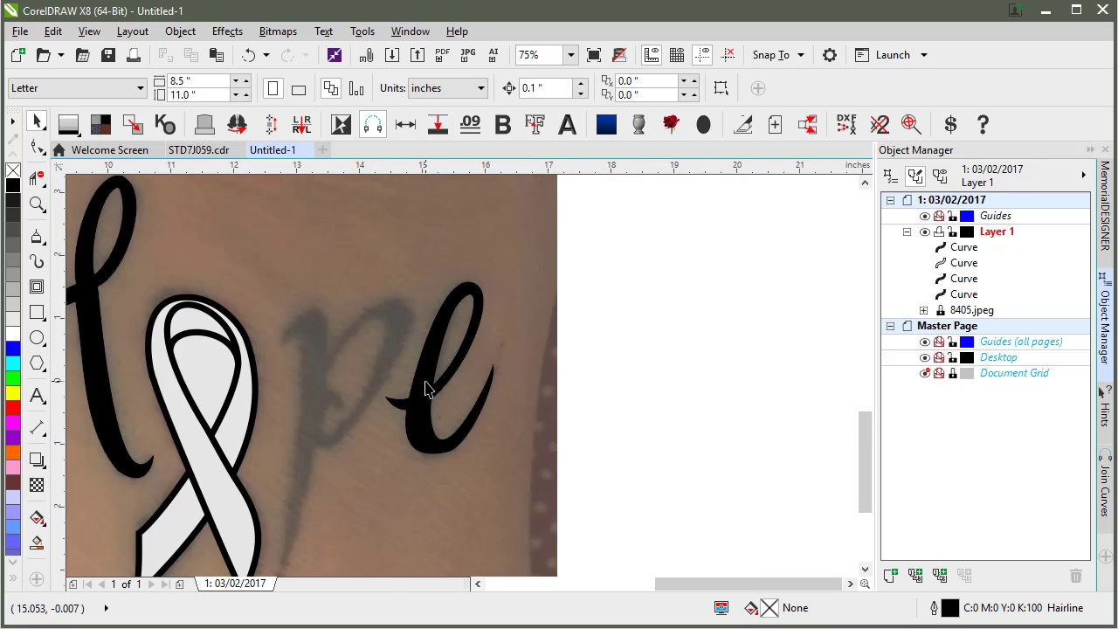
{"action": "scroll", "coordinate": [420, 398], "scroll_direction": "down", "scroll_amount": 1}
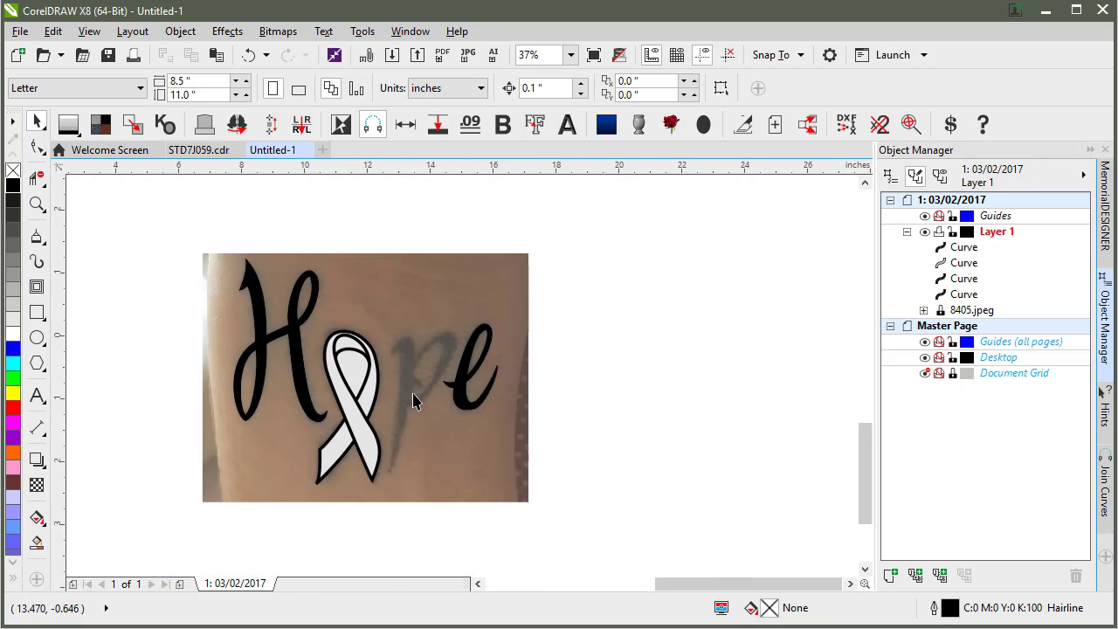
{"action": "scroll", "coordinate": [416, 400], "scroll_direction": "up", "scroll_amount": 1}
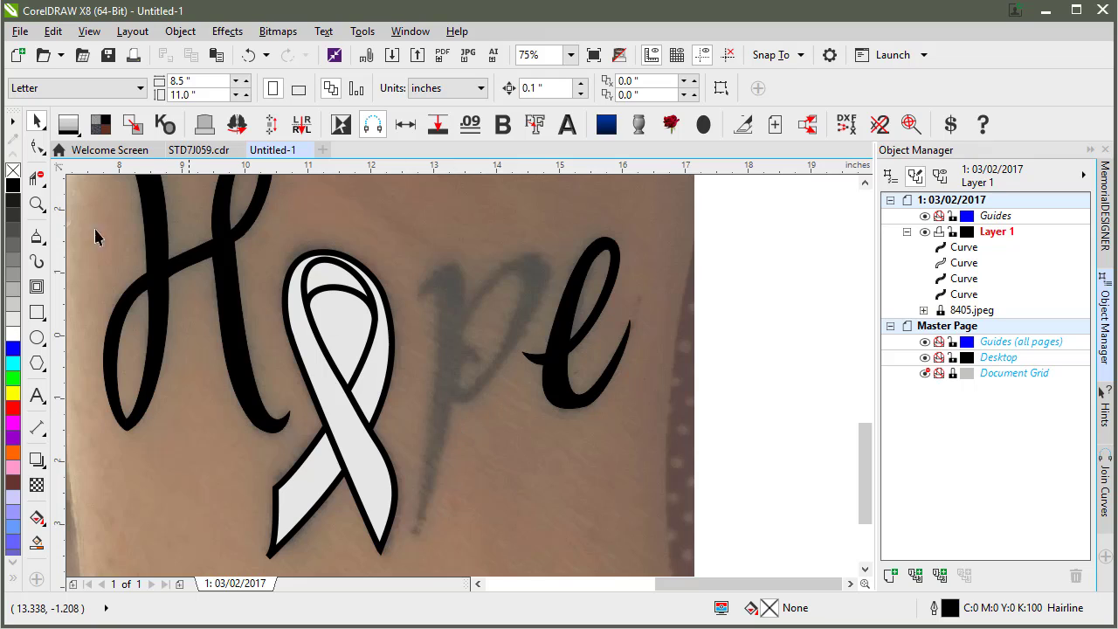
{"action": "key", "text": "F5"}
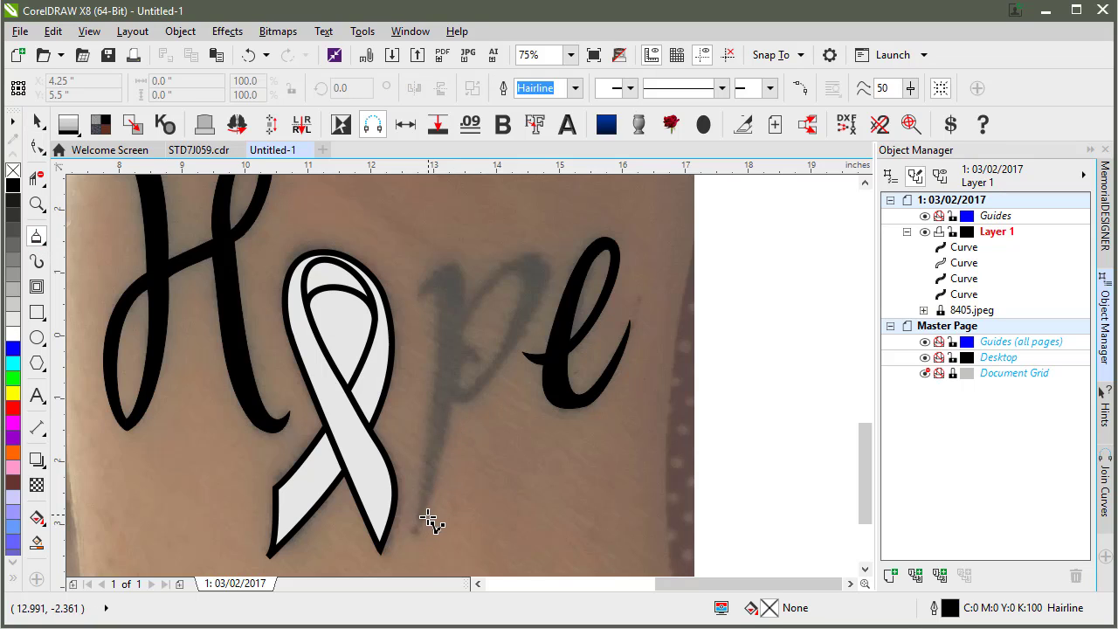
{"action": "left_click", "coordinate": [420, 304]}
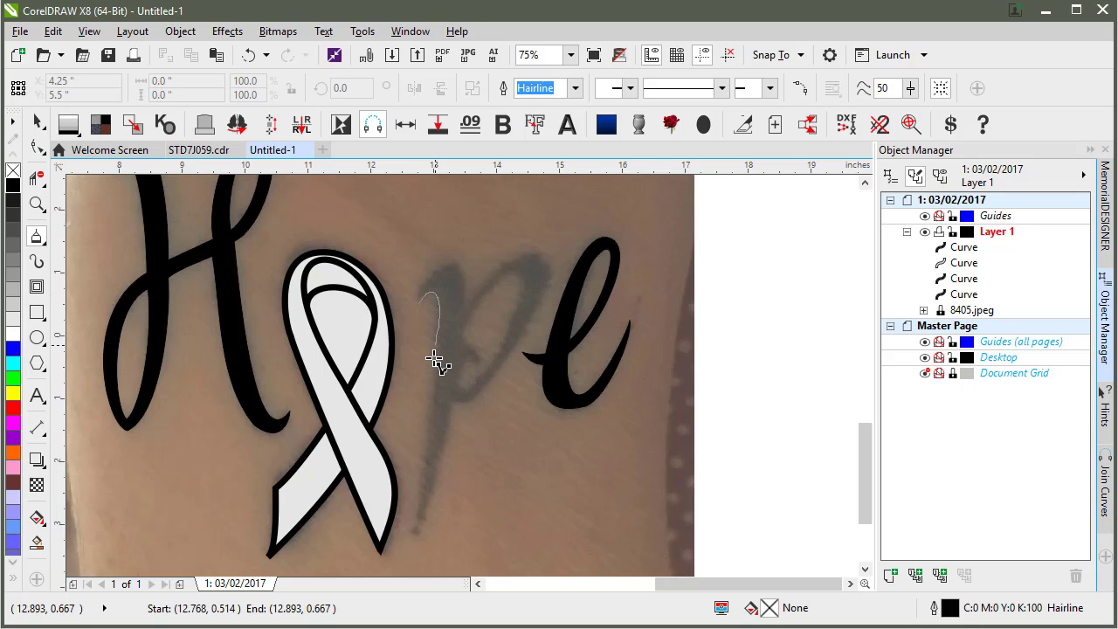
{"action": "mouse_move", "coordinate": [434, 360]}
{"action": "left_mouse_down"}
{"action": "mouse_move", "coordinate": [411, 536]}
{"action": "mouse_move", "coordinate": [430, 506]}
{"action": "left_mouse_up"}
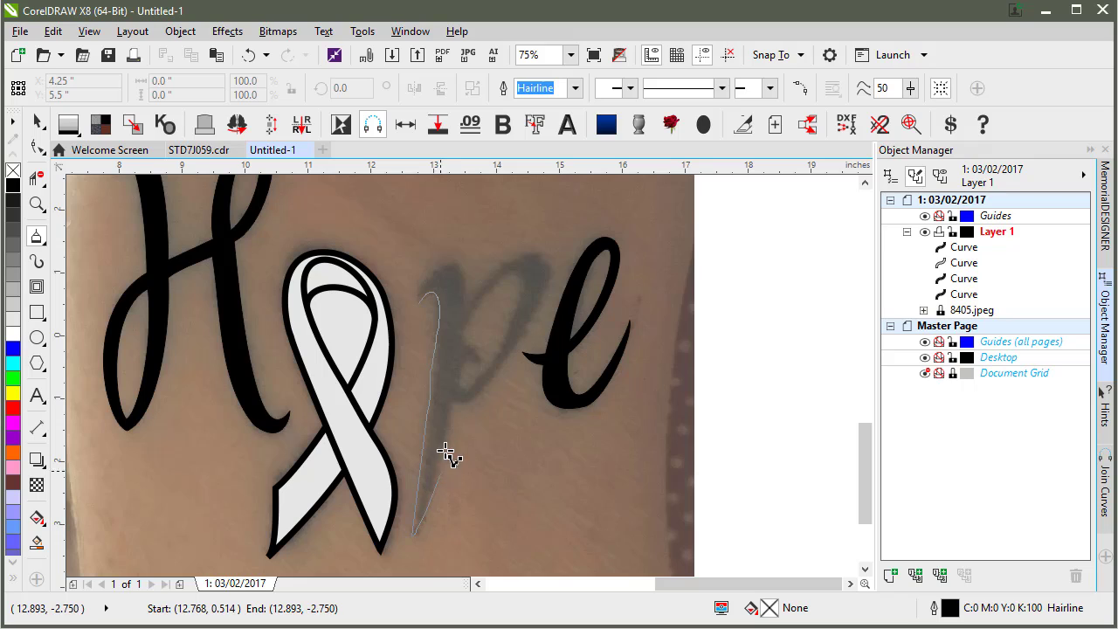
{"action": "mouse_move", "coordinate": [445, 452]}
{"action": "left_mouse_down"}
{"action": "mouse_move", "coordinate": [453, 398]}
{"action": "mouse_move", "coordinate": [471, 404]}
{"action": "mouse_move", "coordinate": [514, 361]}
{"action": "left_mouse_up"}
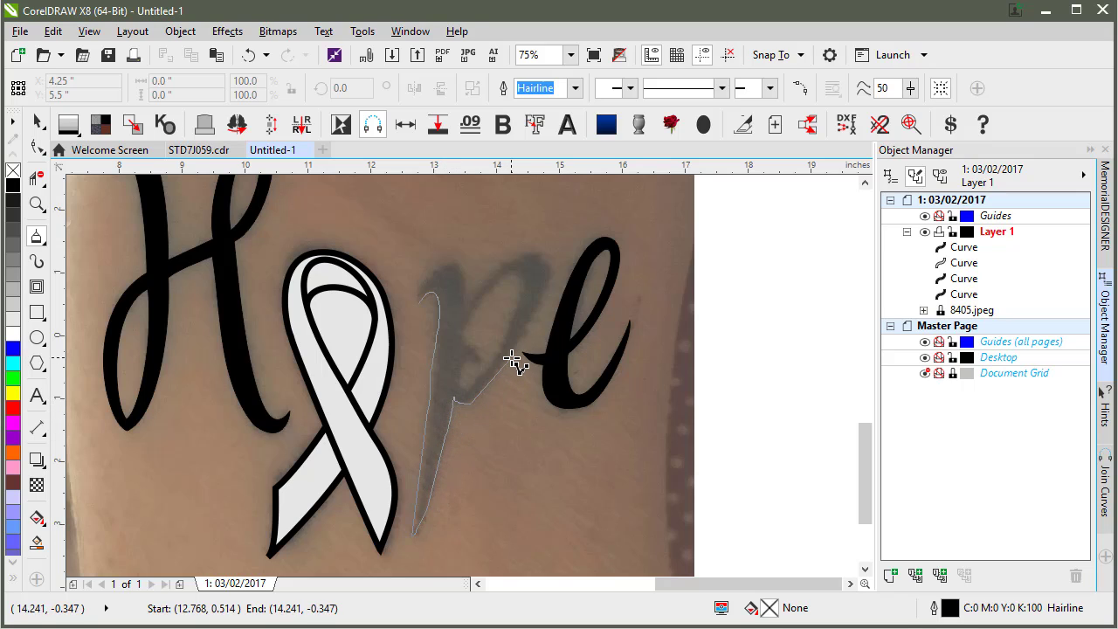
{"action": "mouse_move", "coordinate": [536, 312]}
{"action": "left_mouse_down"}
{"action": "mouse_move", "coordinate": [552, 277]}
{"action": "mouse_move", "coordinate": [543, 259]}
{"action": "mouse_move", "coordinate": [514, 255]}
{"action": "mouse_move", "coordinate": [467, 307]}
{"action": "mouse_move", "coordinate": [466, 279]}
{"action": "mouse_move", "coordinate": [450, 265]}
{"action": "mouse_move", "coordinate": [423, 281]}
{"action": "mouse_move", "coordinate": [423, 307]}
{"action": "left_mouse_up"}
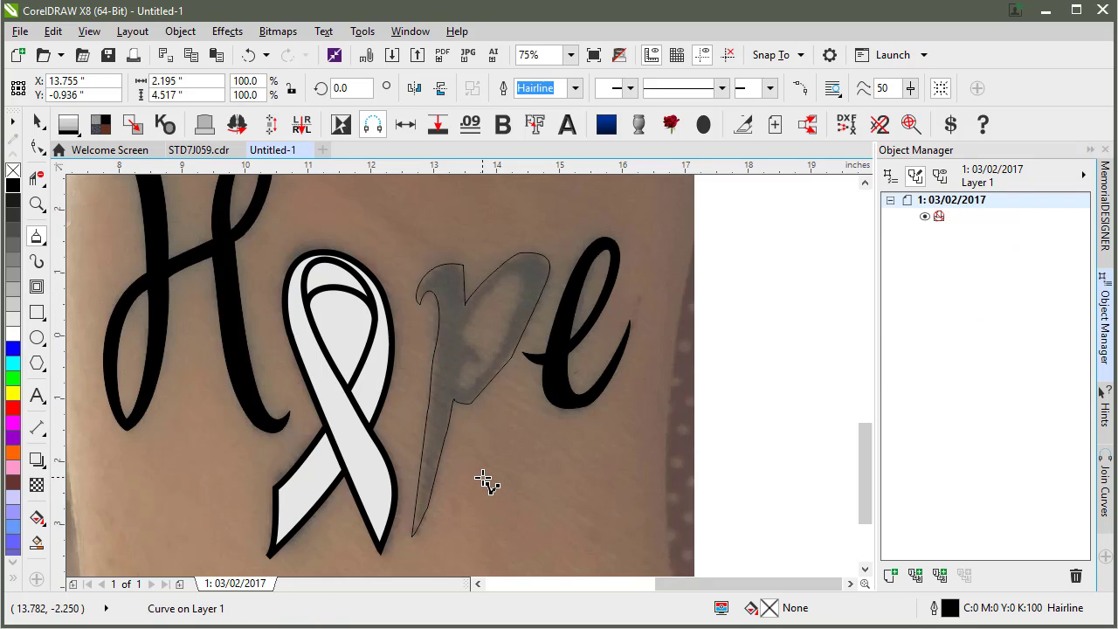
{"action": "key", "text": "ctrl+z"}
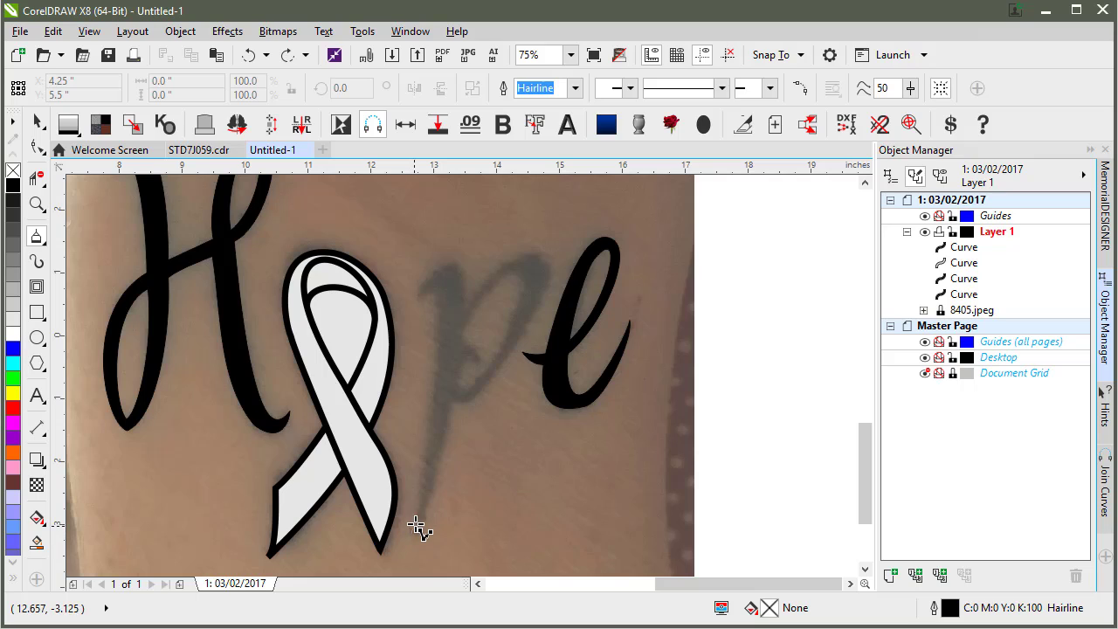
- Trace the p's stem, including its top hook, as a closed freehand curve about 0.87 by 4.3 inches
{"action": "mouse_move", "coordinate": [417, 526]}
{"action": "left_mouse_down"}
{"action": "mouse_move", "coordinate": [438, 392]}
{"action": "mouse_move", "coordinate": [437, 294]}
{"action": "mouse_move", "coordinate": [421, 299]}
{"action": "mouse_move", "coordinate": [442, 269]}
{"action": "mouse_move", "coordinate": [465, 285]}
{"action": "mouse_move", "coordinate": [466, 348]}
{"action": "left_mouse_up"}
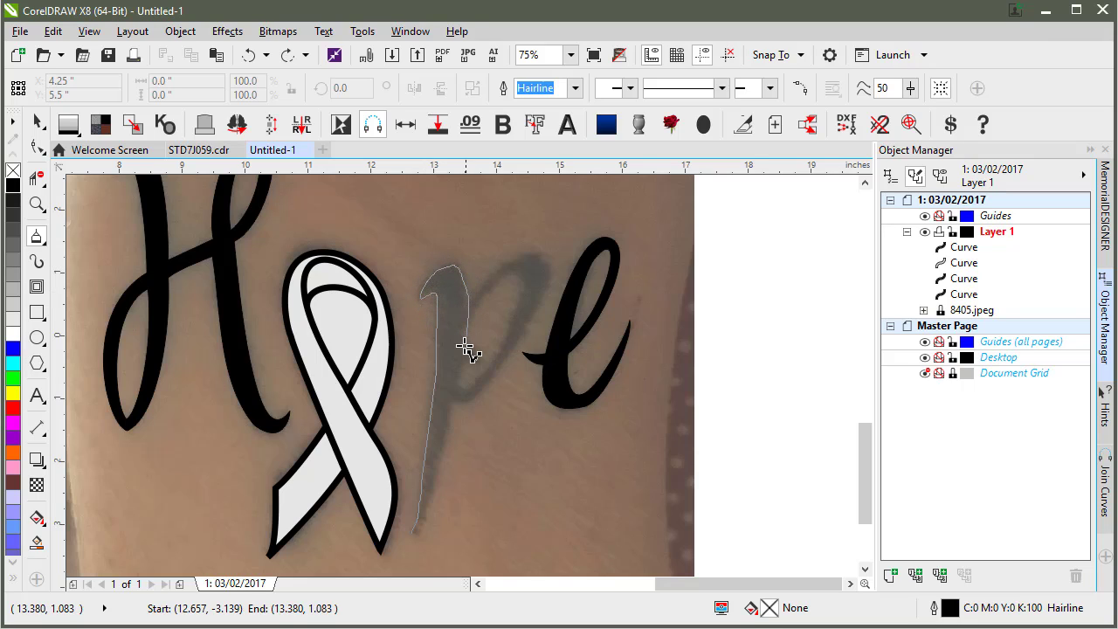
{"action": "left_click_drag", "start_coordinate": [458, 385], "coordinate": [450, 413]}
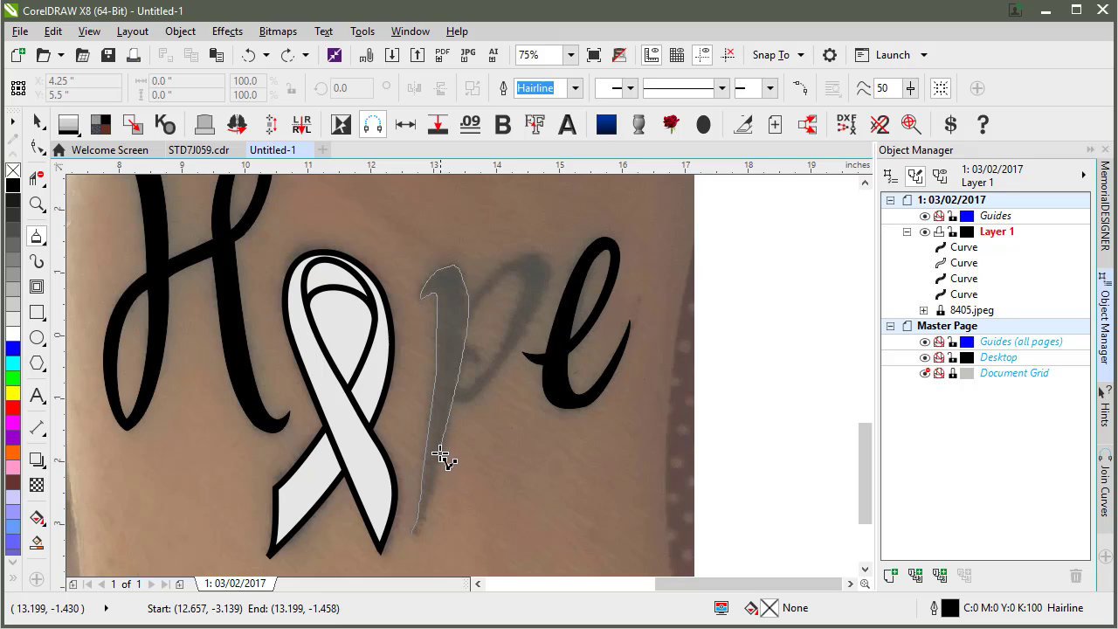
{"action": "left_click", "coordinate": [415, 536]}
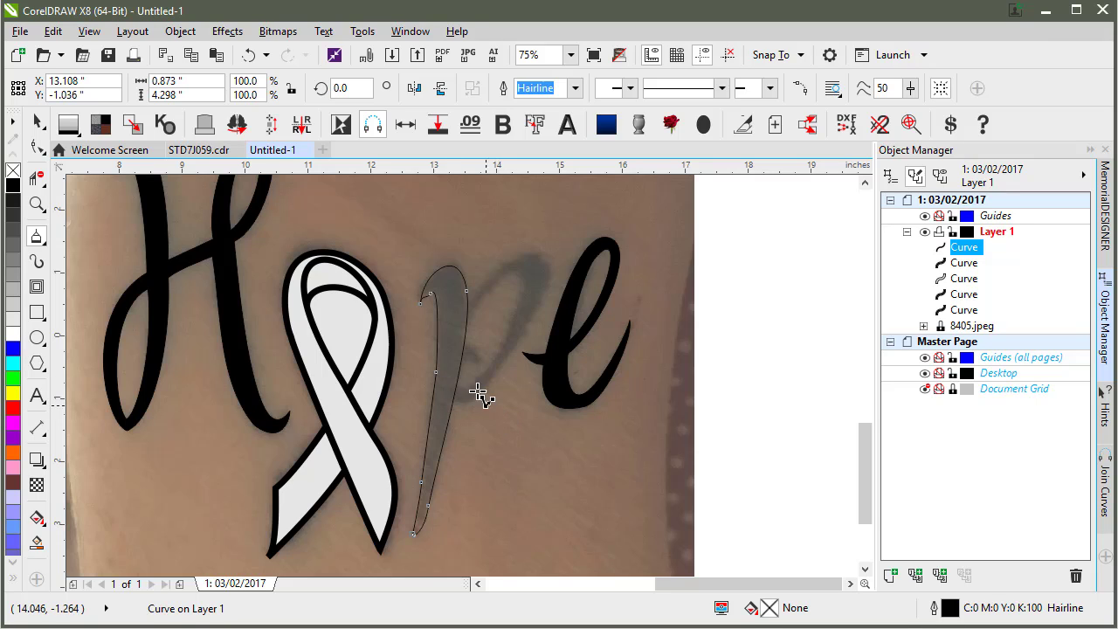
- Trace the p's bowl with its inner curl as a second closed freehand curve about 1.64 by 2.35 inches
{"action": "left_click", "coordinate": [467, 322]}
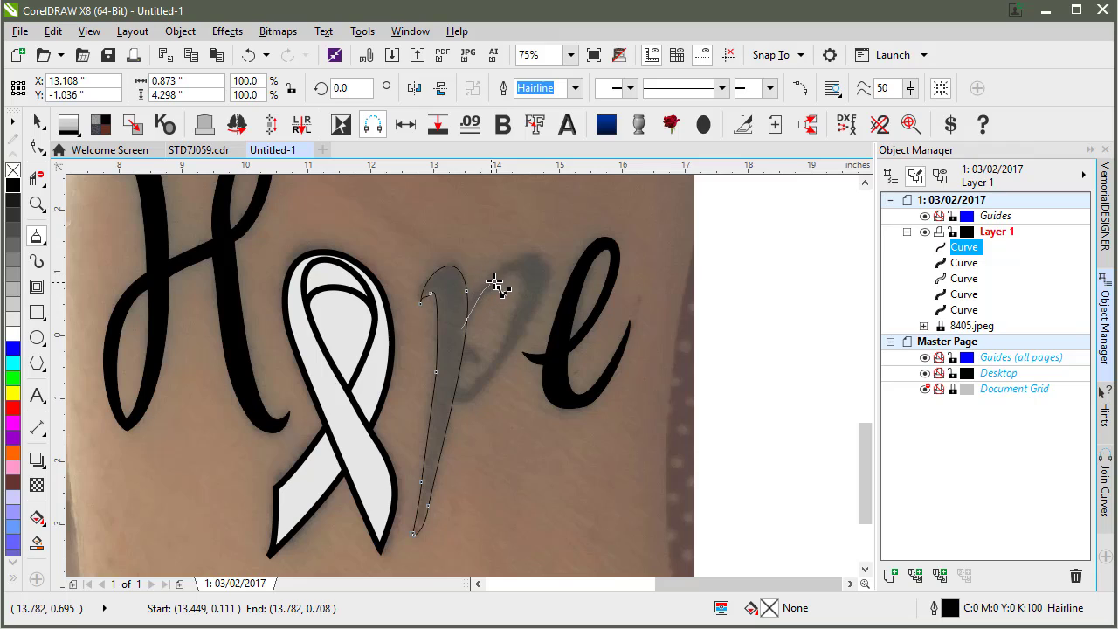
{"action": "left_click", "coordinate": [523, 282]}
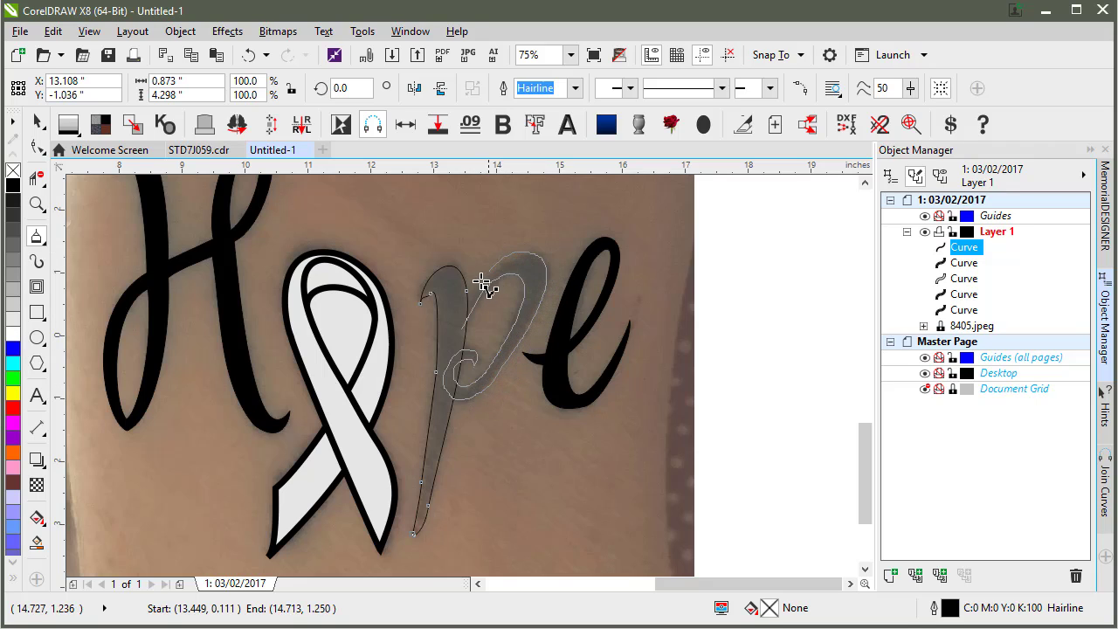
{"action": "left_click", "coordinate": [461, 330]}
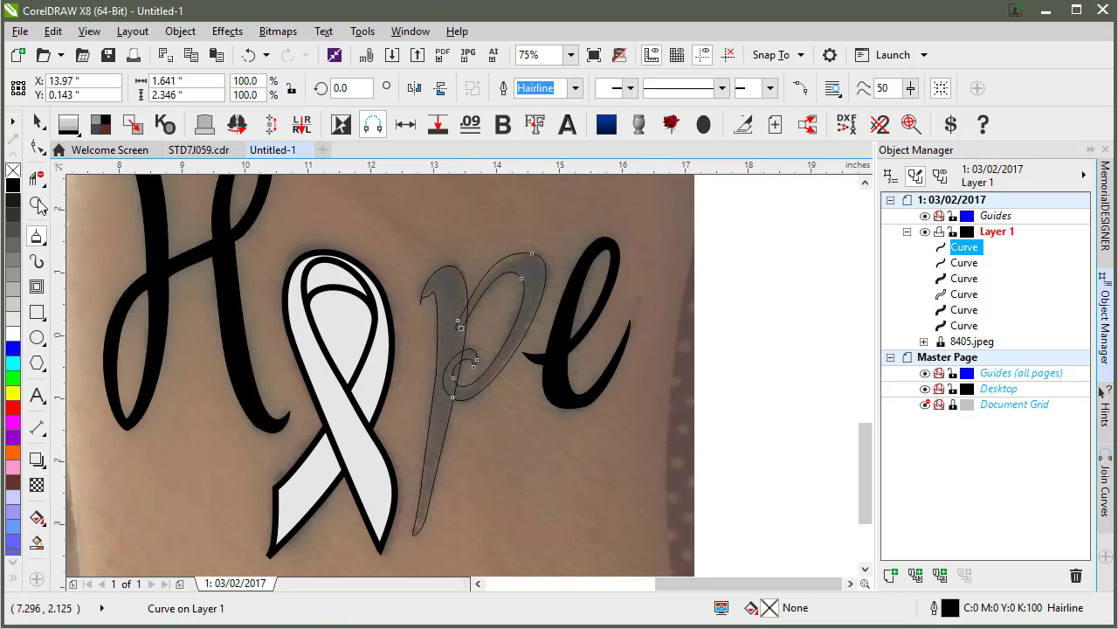
- Make all the nodes of the p's bowl and stem curves cusp nodes
{"action": "left_click", "coordinate": [508, 391]}
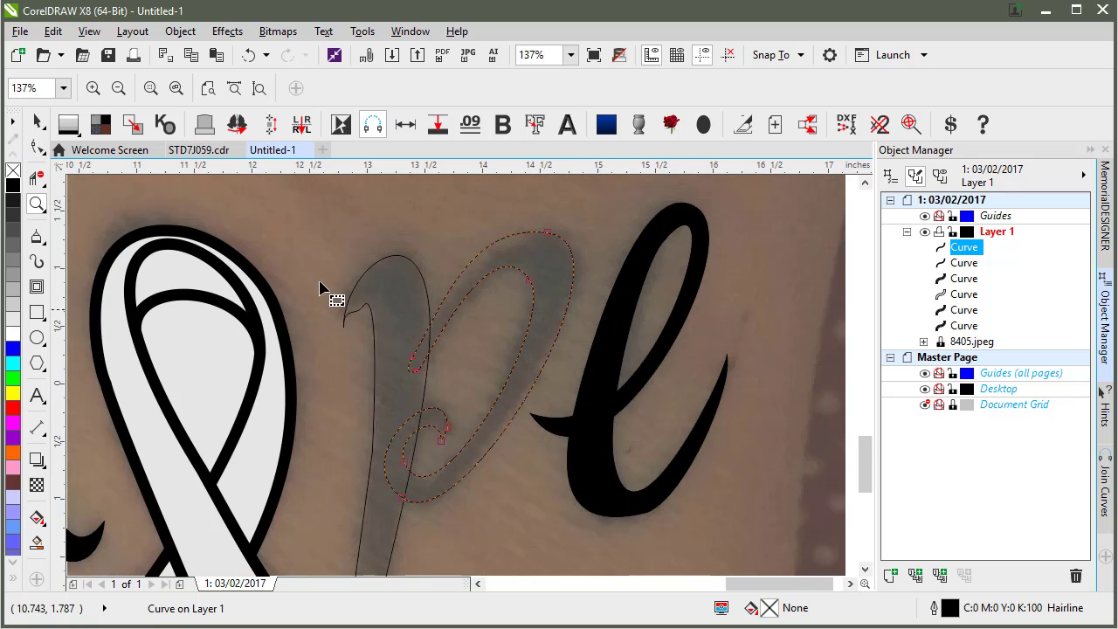
{"action": "left_click", "coordinate": [38, 146]}
{"action": "double_click", "coordinate": [37, 146]}
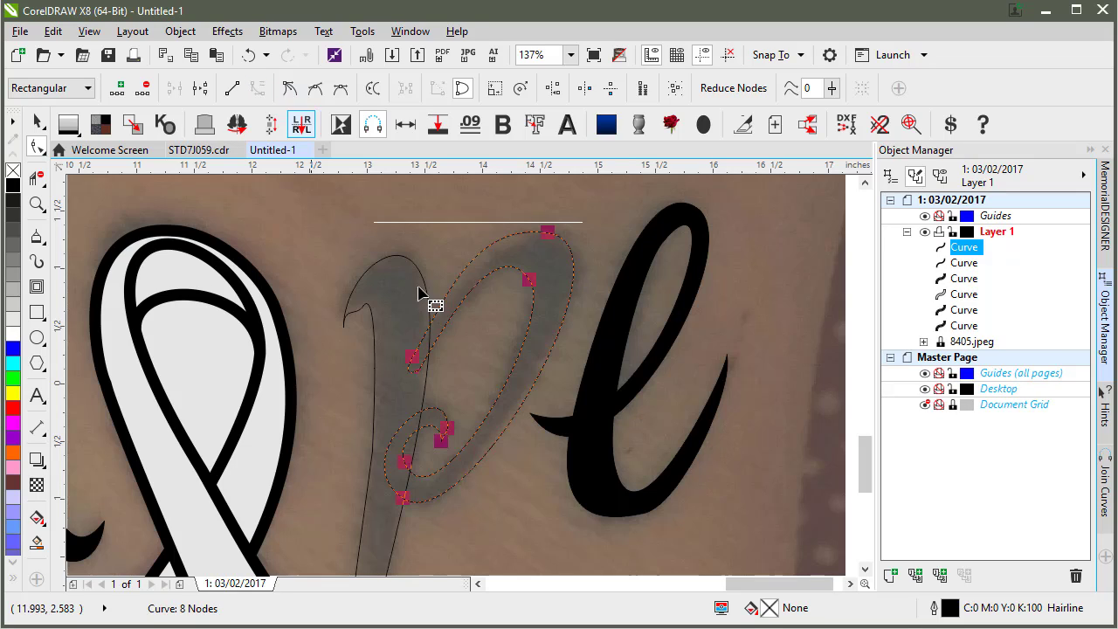
{"action": "left_click", "coordinate": [389, 283]}
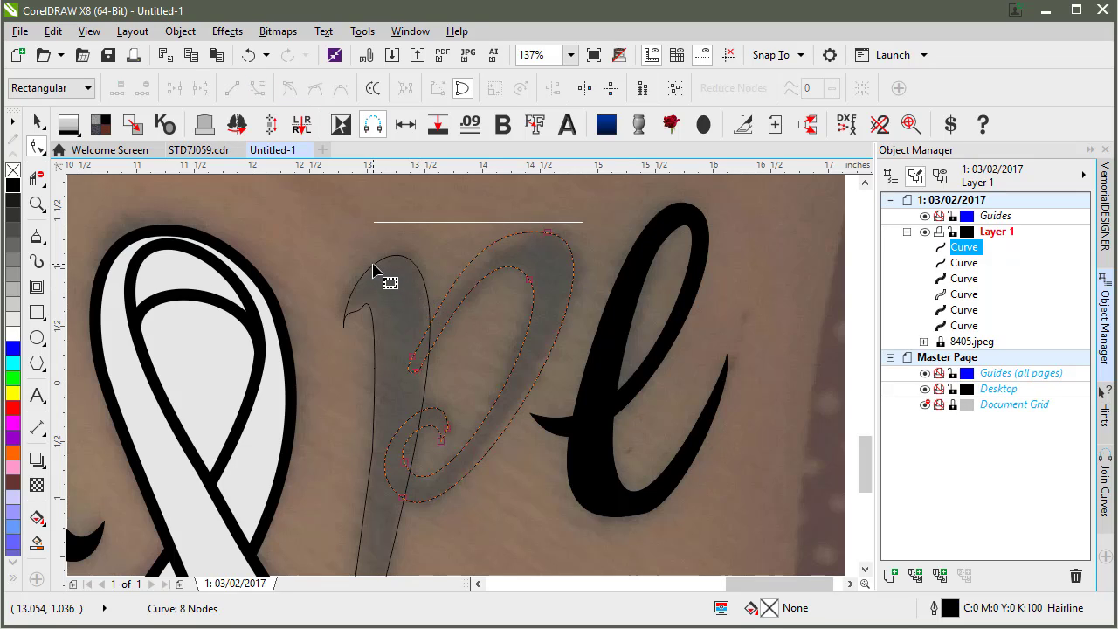
{"action": "left_click", "coordinate": [374, 269]}
{"action": "double_click", "coordinate": [38, 146]}
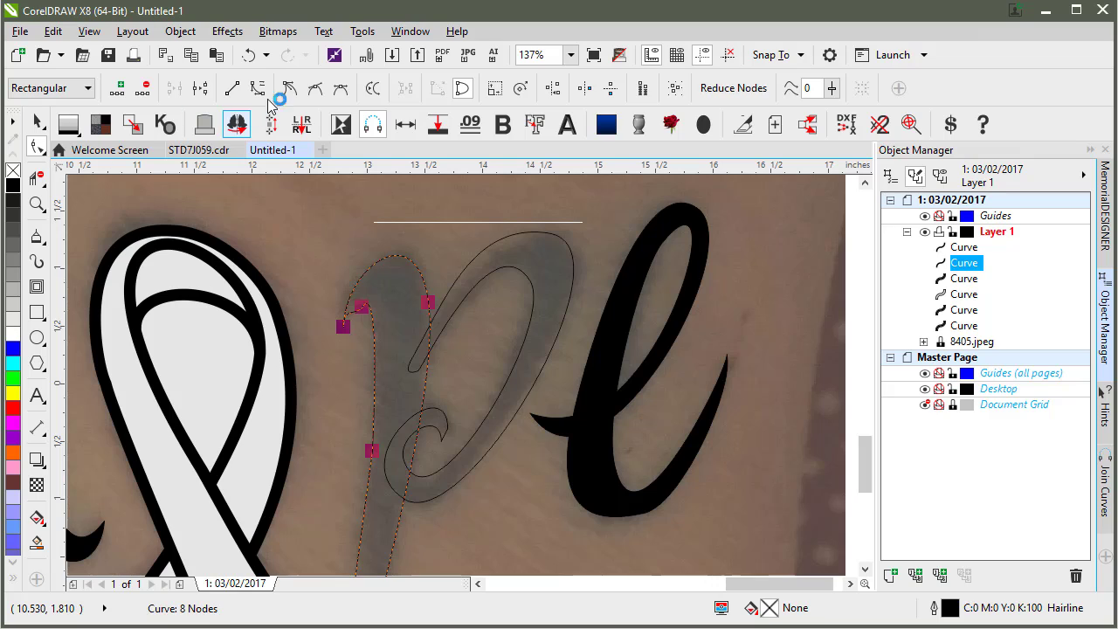
{"action": "left_click", "coordinate": [281, 90]}
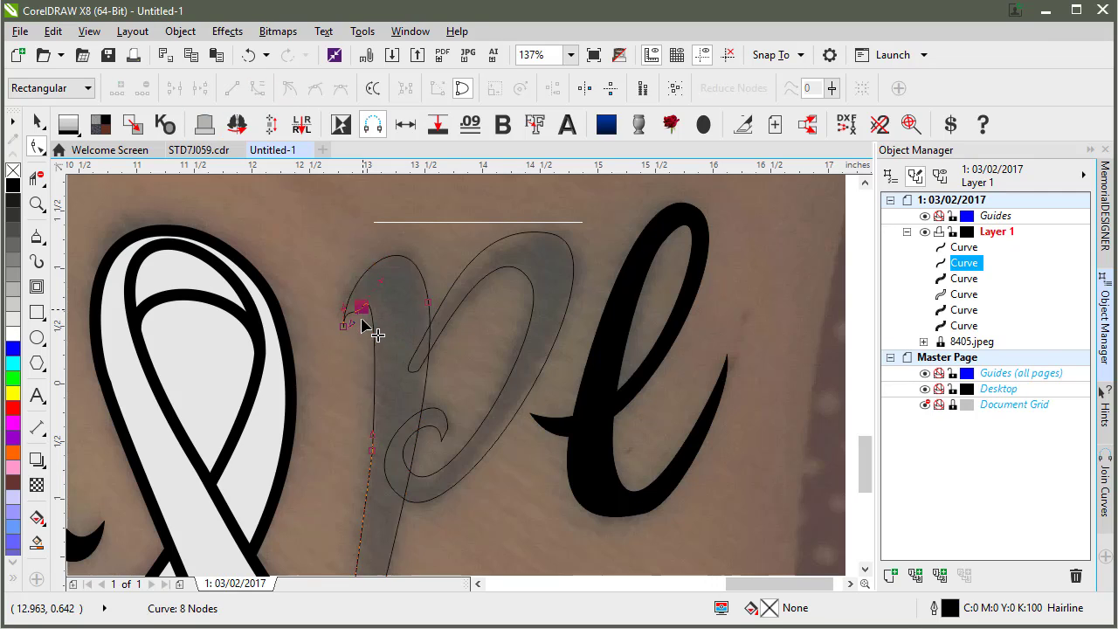
- Delete the surplus node under the hook of the p's stem and reshape the hook's inner and outer curves to follow the tattoo
{"action": "left_click", "coordinate": [359, 333]}
{"action": "left_click_drag", "start_coordinate": [357, 312], "coordinate": [382, 330]}
{"action": "left_click_drag", "start_coordinate": [382, 448], "coordinate": [384, 354]}
{"action": "left_click", "coordinate": [392, 261]}
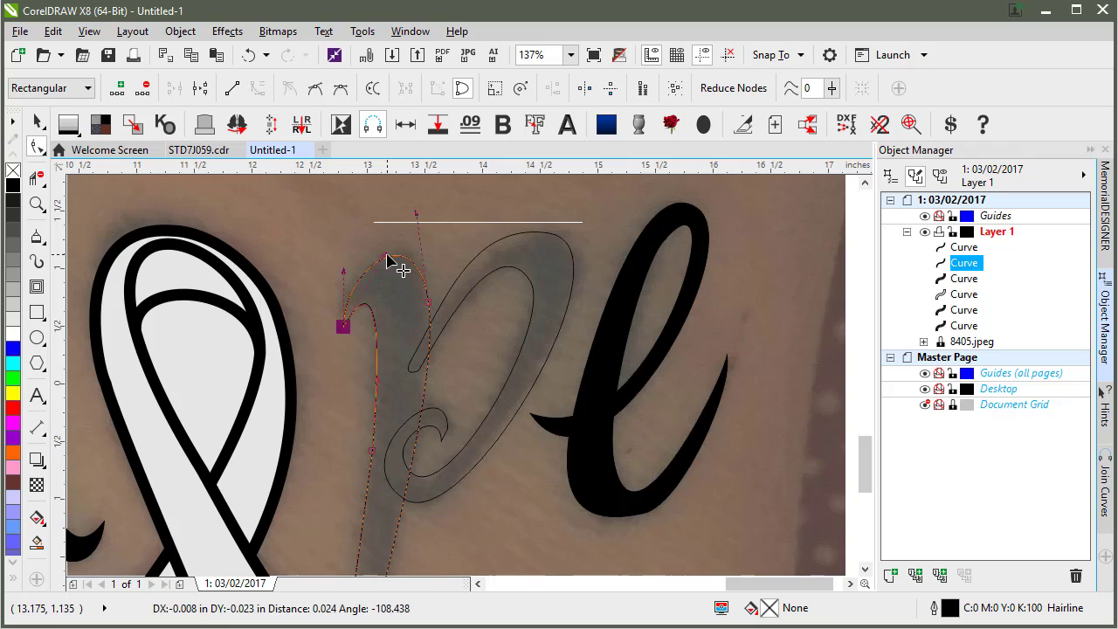
- Adjust the node at the top of the inner edge of the p's bowl
{"action": "left_click", "coordinate": [455, 311]}
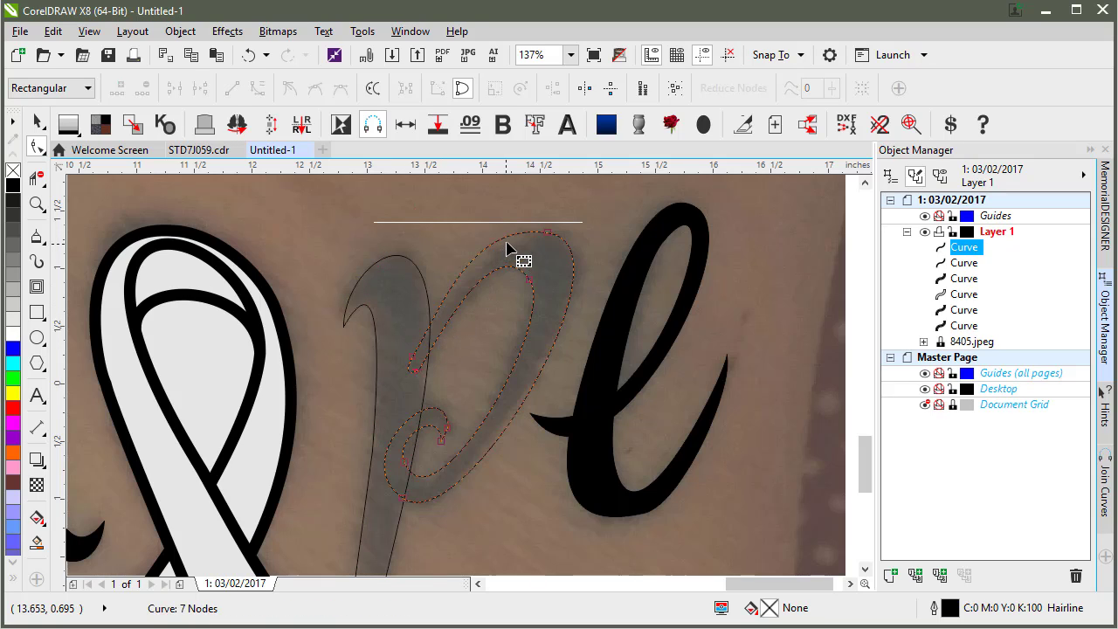
{"action": "left_click_drag", "start_coordinate": [511, 246], "coordinate": [553, 255]}
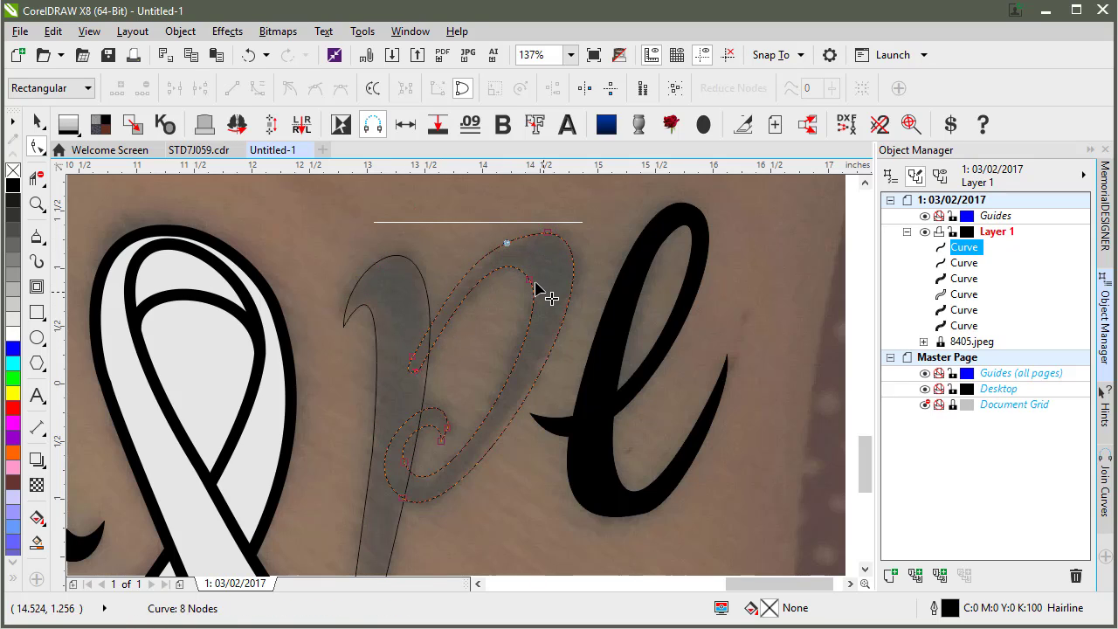
{"action": "left_click", "coordinate": [529, 281]}
- Delete the surplus node at the tip of the p's curl and reshape the curl around the remaining end node
{"action": "left_click", "coordinate": [447, 429]}
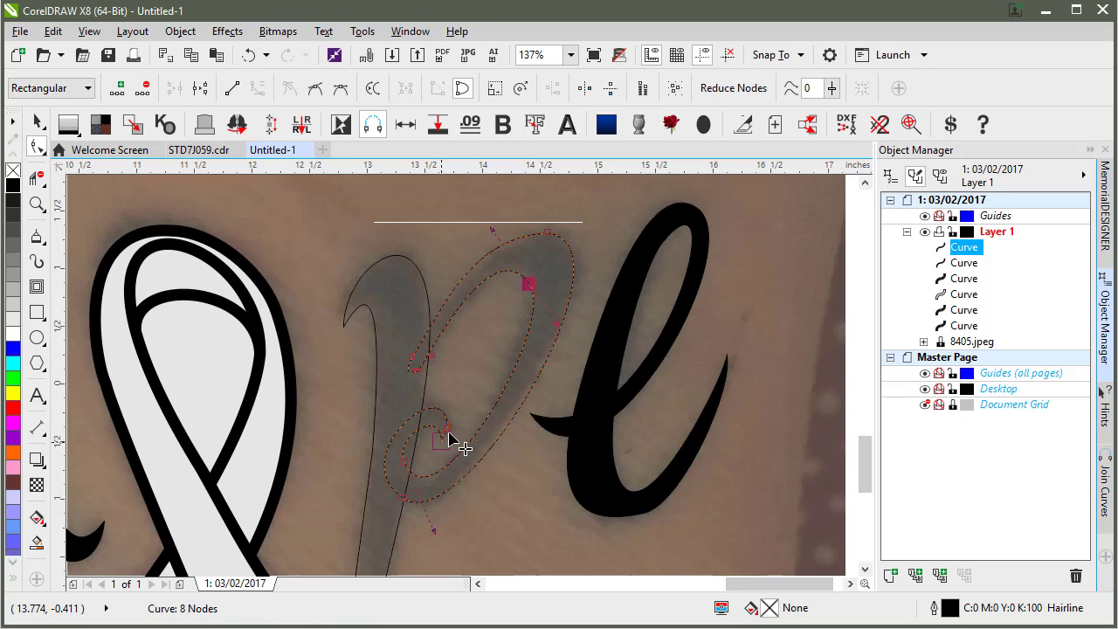
{"action": "left_click", "coordinate": [449, 440]}
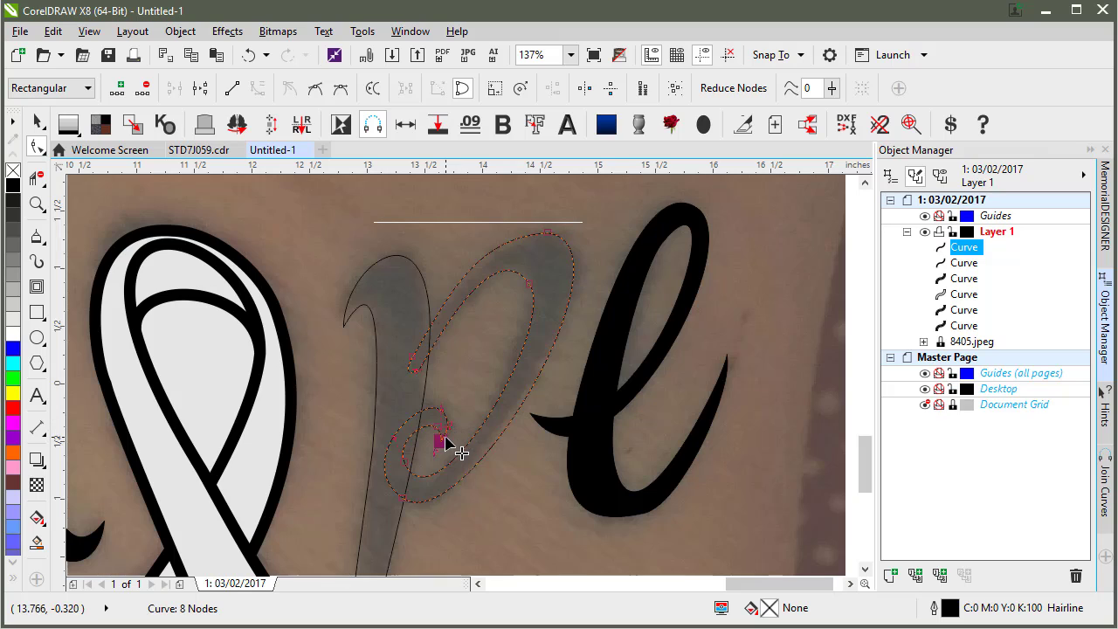
{"action": "scroll", "coordinate": [456, 432], "scroll_direction": "up", "scroll_amount": 4}
{"action": "left_click_drag", "start_coordinate": [470, 354], "coordinate": [452, 271]}
{"action": "scroll", "coordinate": [452, 385], "scroll_direction": "down", "scroll_amount": 4}
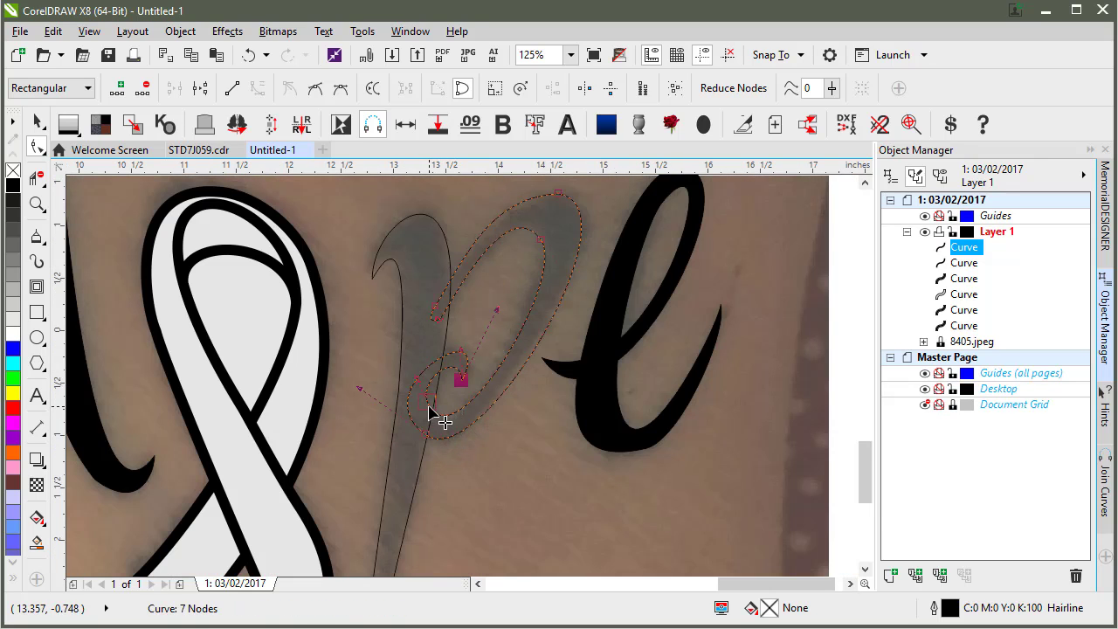
- Refine the inner edge of the p's bowl through its lower and upper nodes, and clear the node selection
{"action": "left_click_drag", "start_coordinate": [430, 414], "coordinate": [455, 469]}
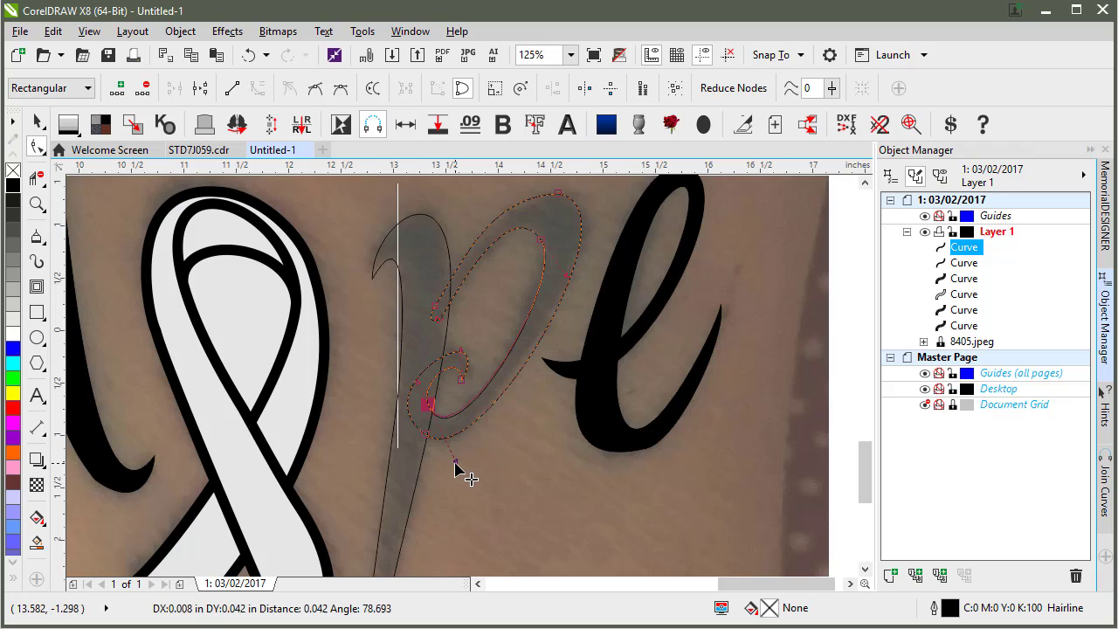
{"action": "left_click", "coordinate": [542, 243]}
{"action": "left_click_drag", "start_coordinate": [449, 308], "coordinate": [449, 309]}
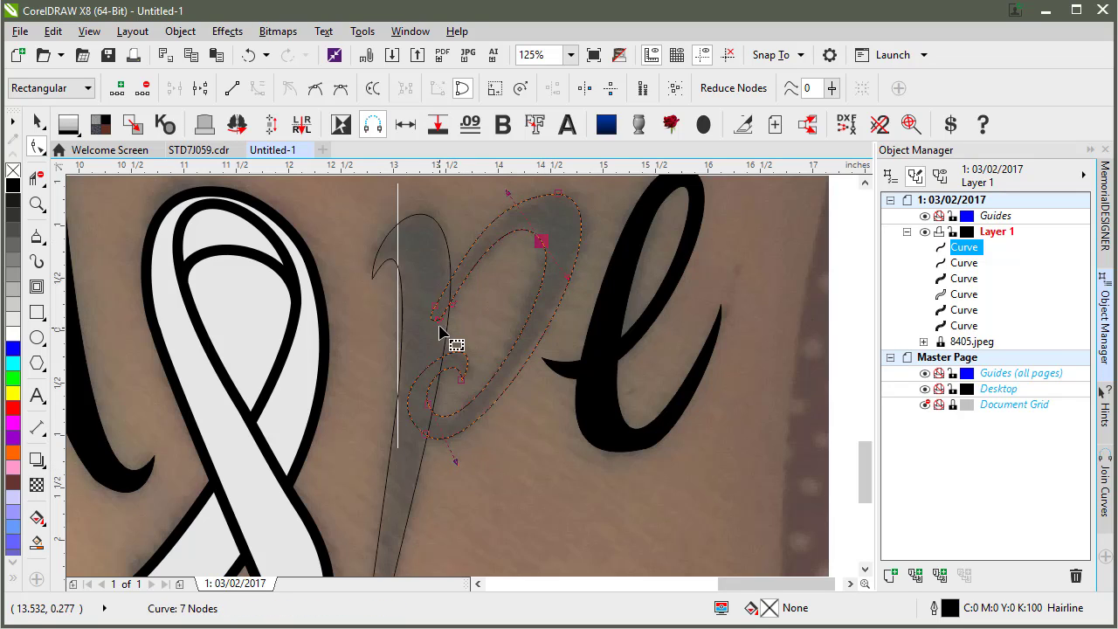
{"action": "left_click", "coordinate": [484, 320]}
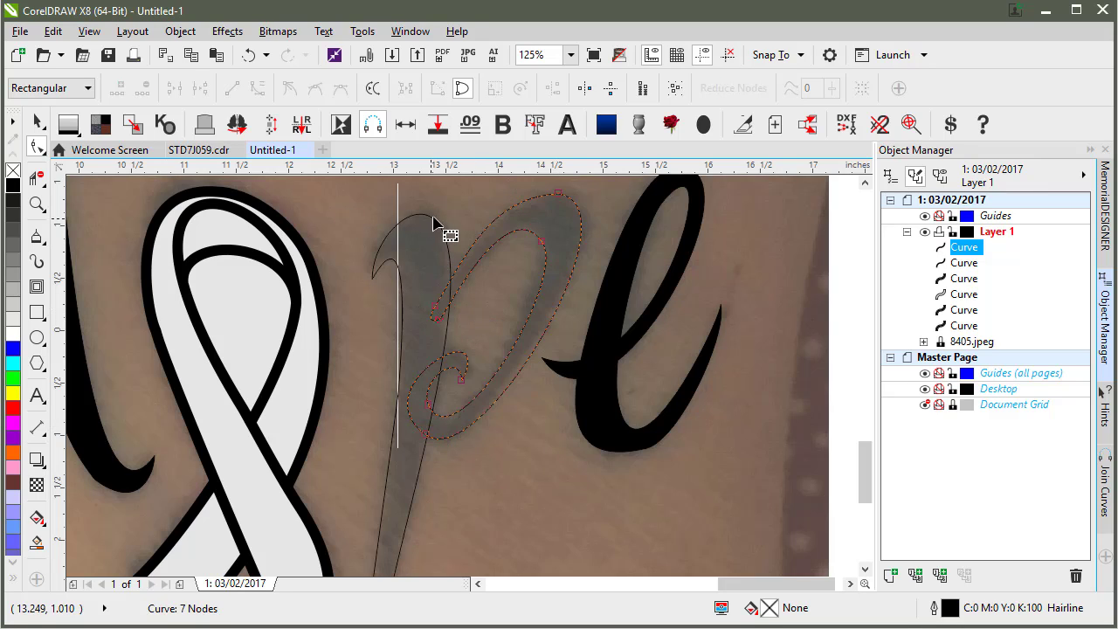
- Weld the p's bowl and stem curves into a single shape
{"action": "left_click", "coordinate": [37, 125]}
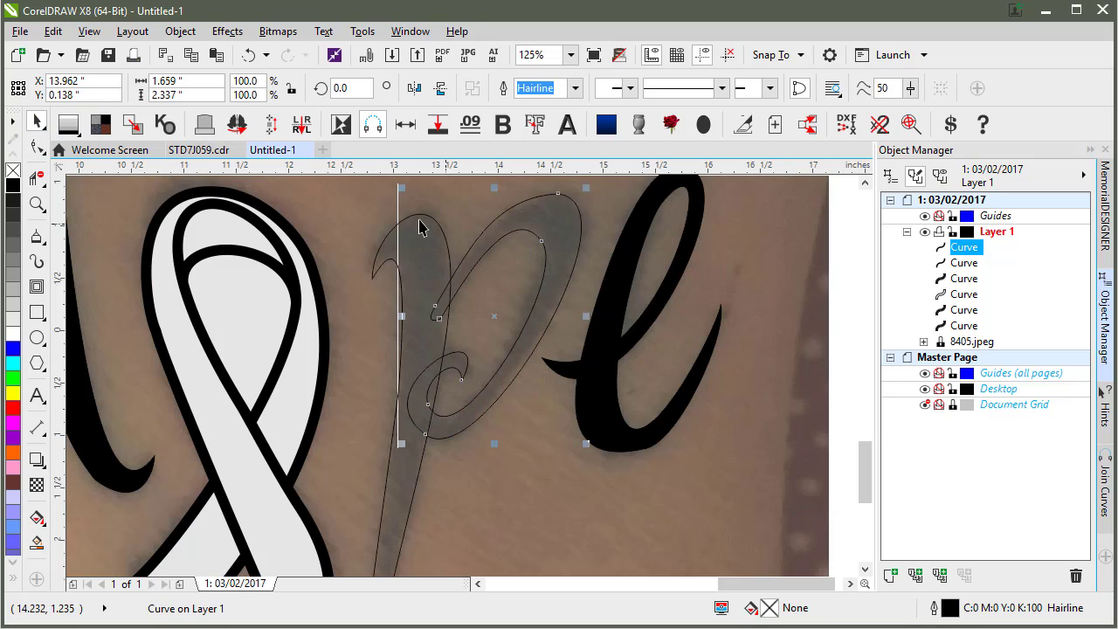
{"action": "left_click", "coordinate": [429, 224], "text": "shift"}
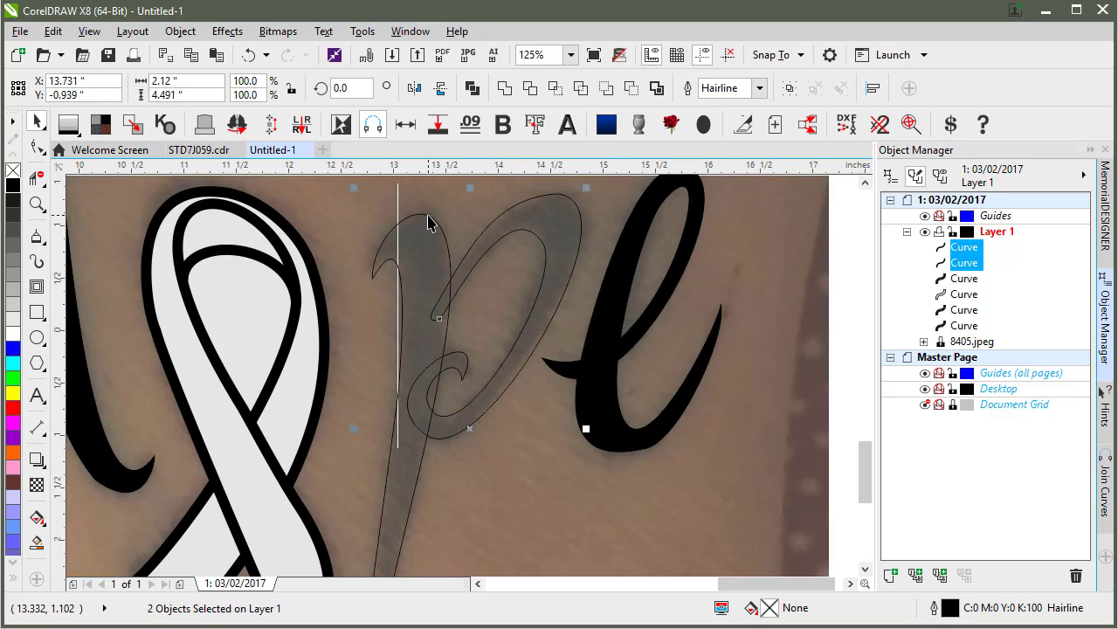
{"action": "left_click", "coordinate": [505, 89]}
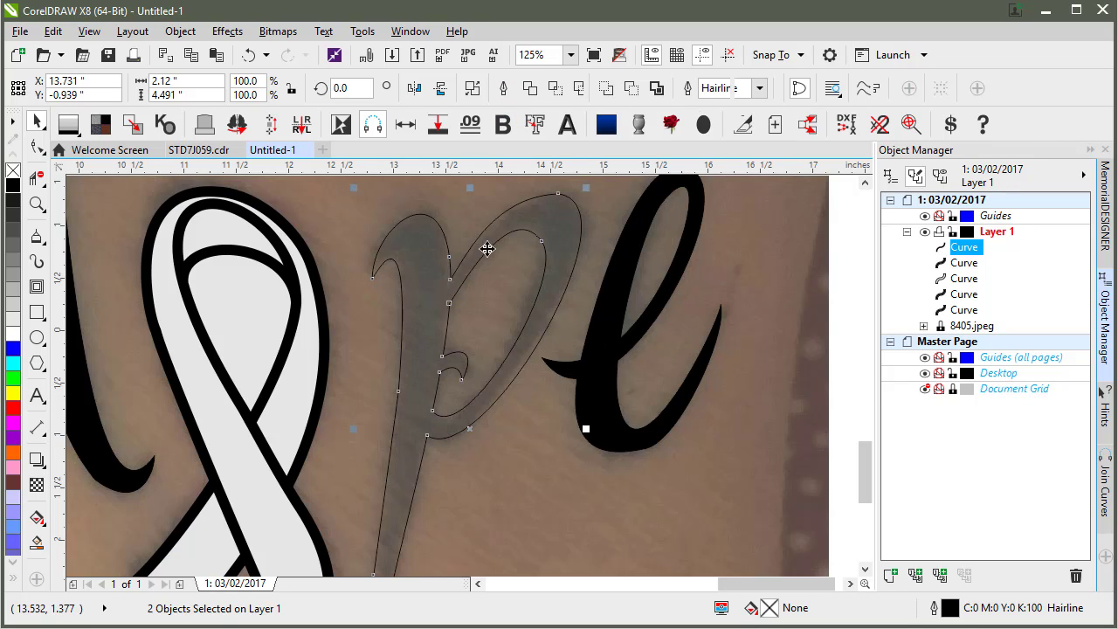
- Fill the welded letter p with black and clear the selection
{"action": "left_click", "coordinate": [462, 305]}
{"action": "left_click", "coordinate": [445, 288]}
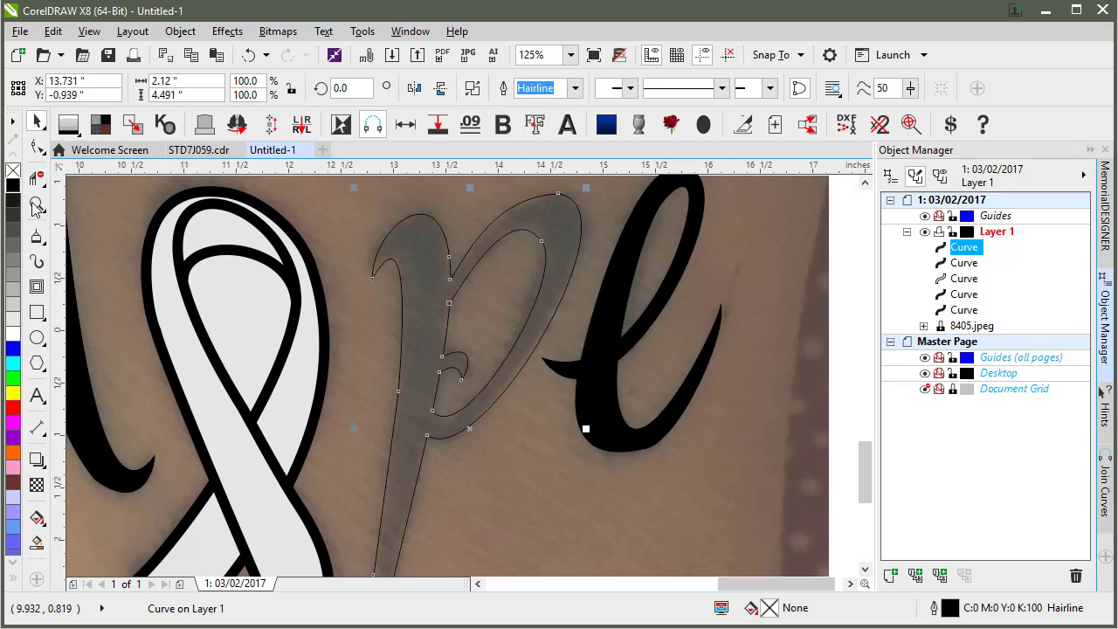
{"action": "left_click", "coordinate": [473, 302]}
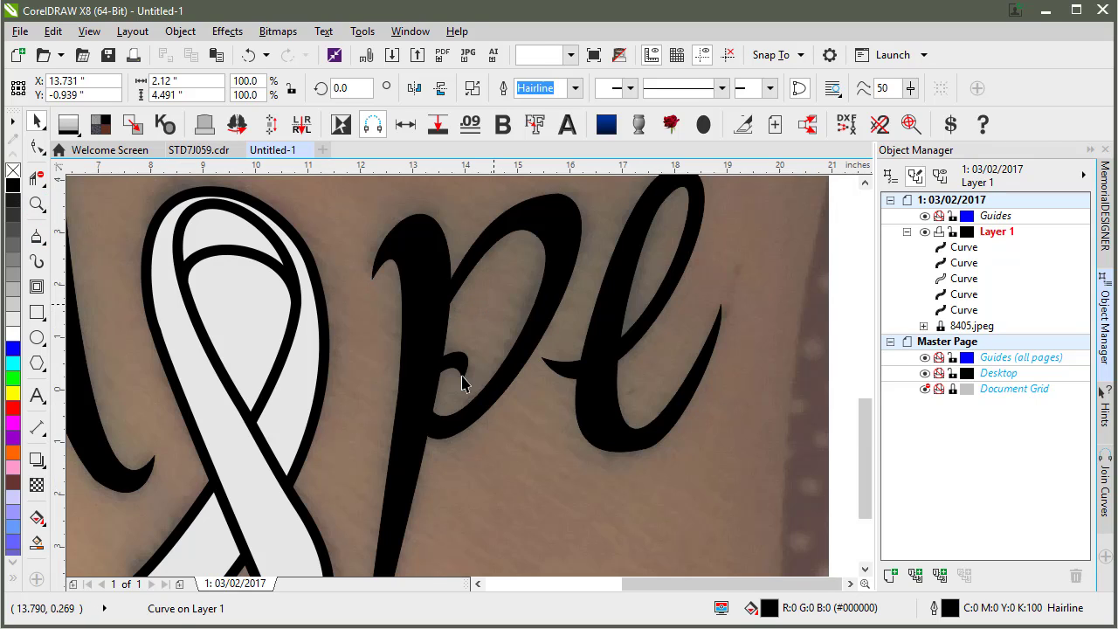
- Combine the five traced curves of the Hope lettering and ribbon into one curve
{"action": "scroll", "coordinate": [461, 379], "scroll_direction": "down", "scroll_amount": 4}
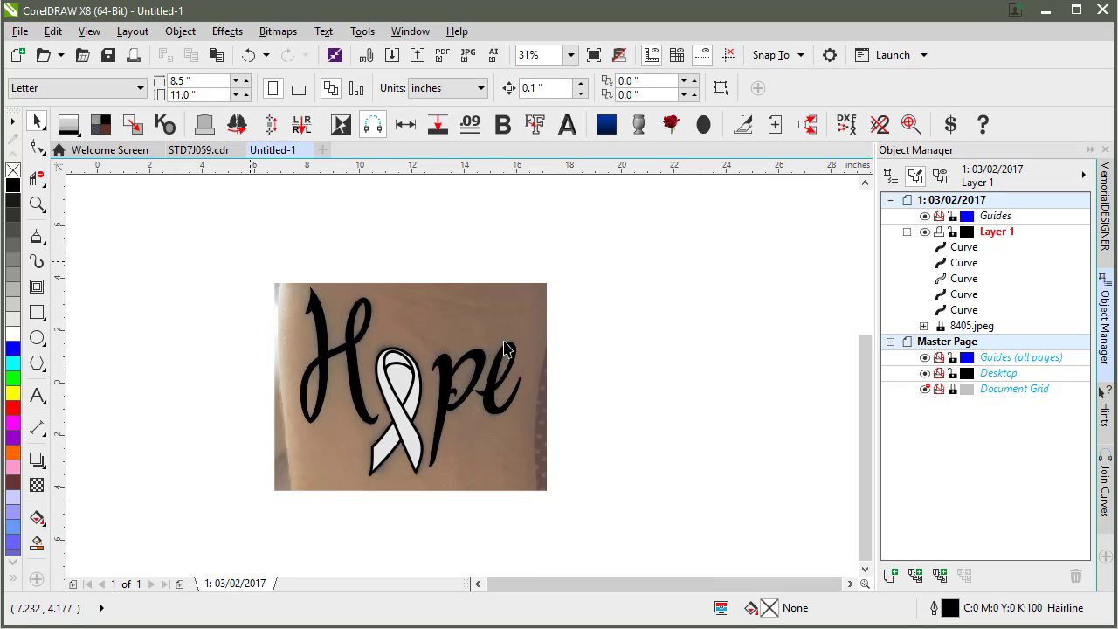
{"action": "left_click_drag", "start_coordinate": [579, 491], "coordinate": [571, 489]}
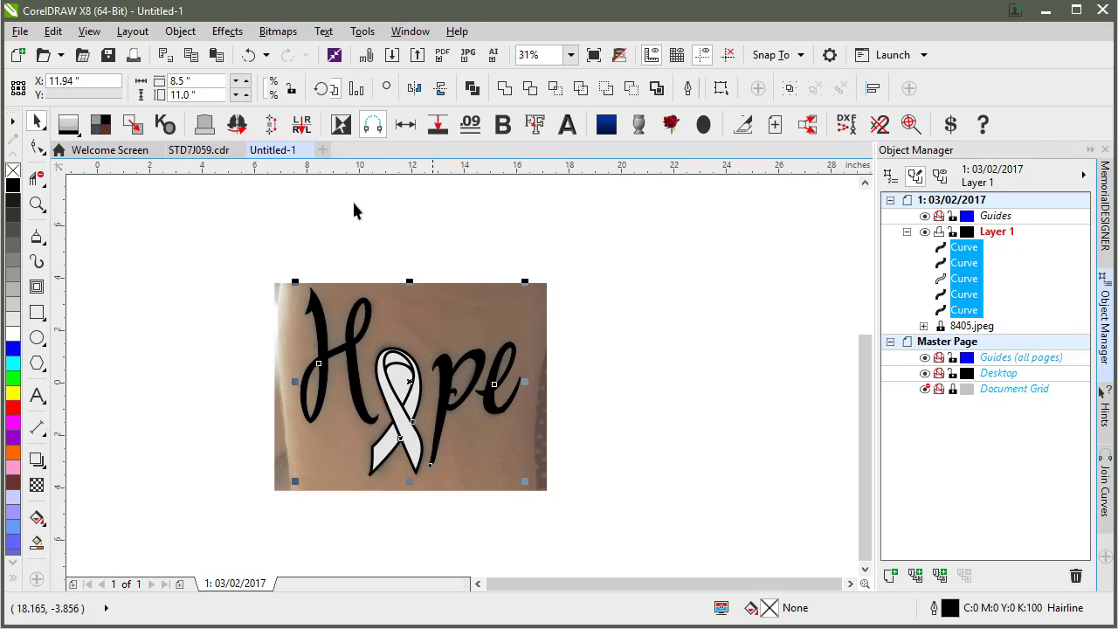
{"action": "left_click", "coordinate": [471, 87]}
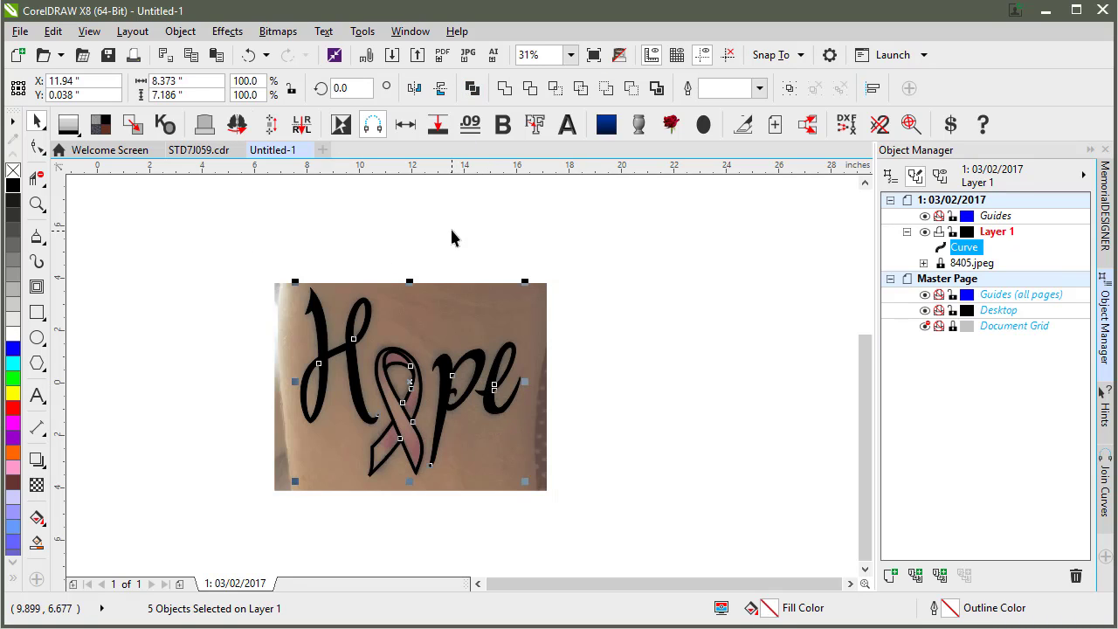
- Move the combined Hope artwork off the tattoo photo into the empty space beside it and clear the selection
{"action": "left_click_drag", "start_coordinate": [377, 324], "coordinate": [667, 300]}
{"action": "left_click", "coordinate": [720, 258]}
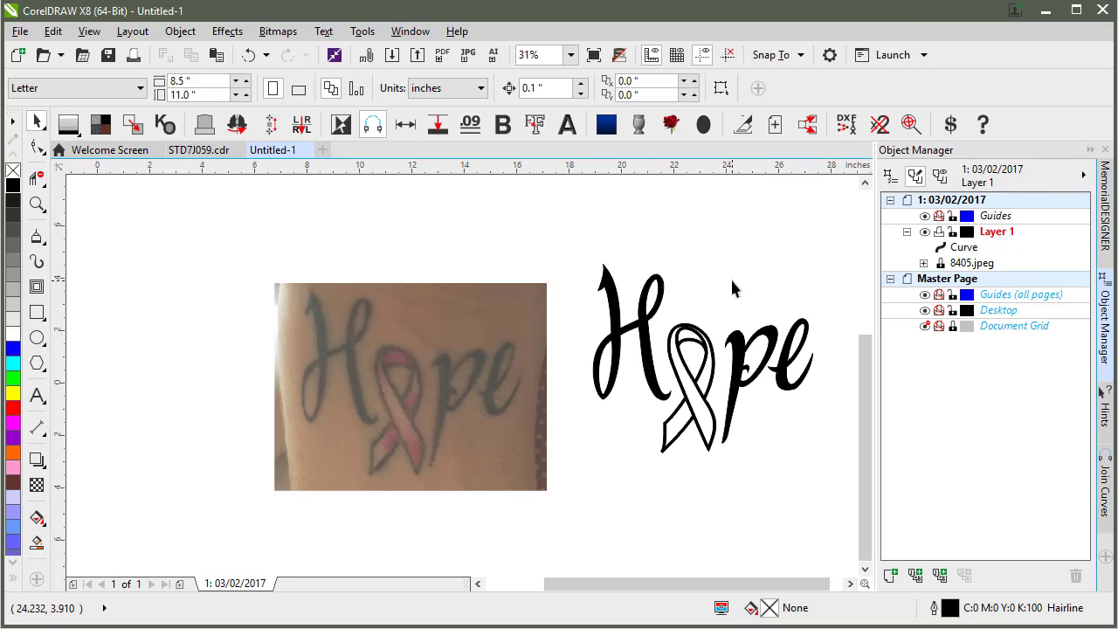
{"action": "left_click_drag", "start_coordinate": [616, 306], "coordinate": [614, 336]}
{"action": "key", "text": "Escape"}
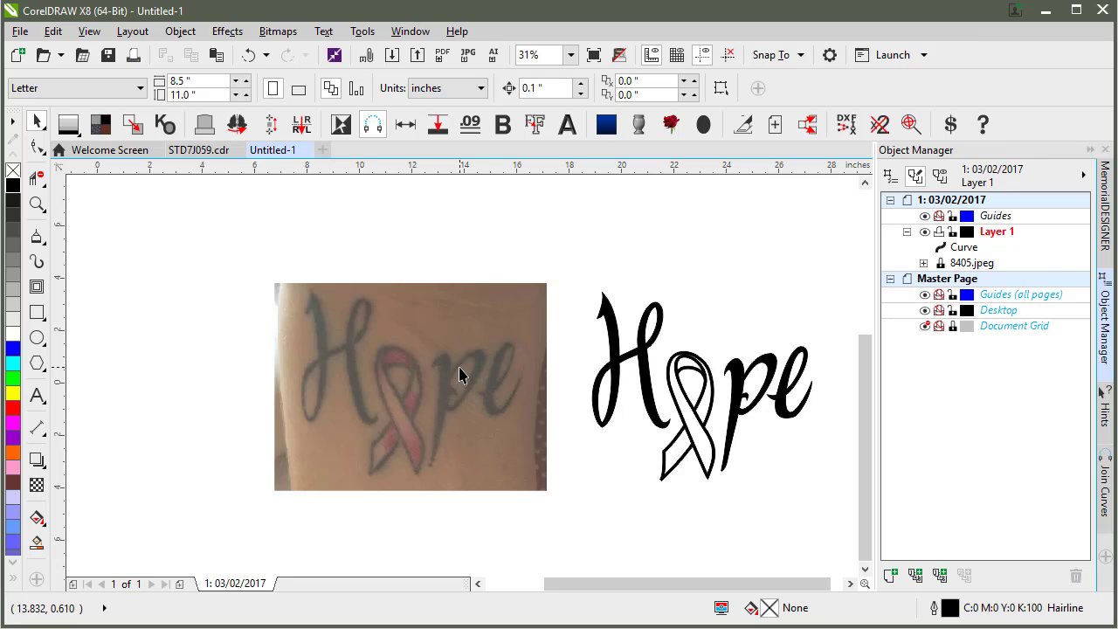
- Unlock the 8405.jpeg tattoo photo and delete it
{"action": "left_click", "coordinate": [466, 375]}
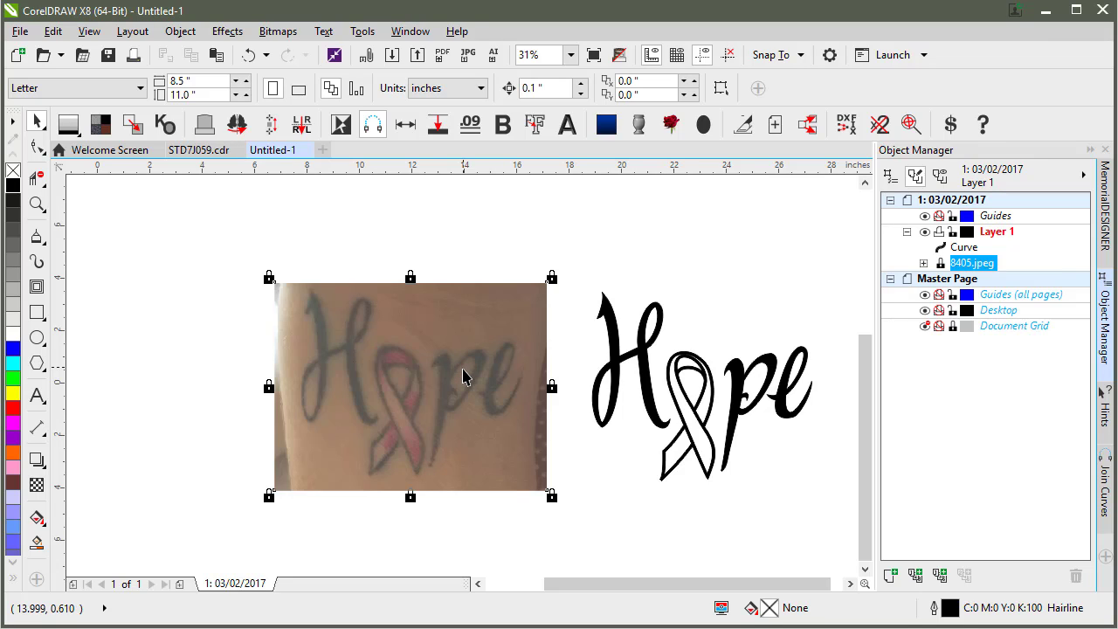
{"action": "right_click", "coordinate": [467, 376]}
{"action": "left_click", "coordinate": [498, 402]}
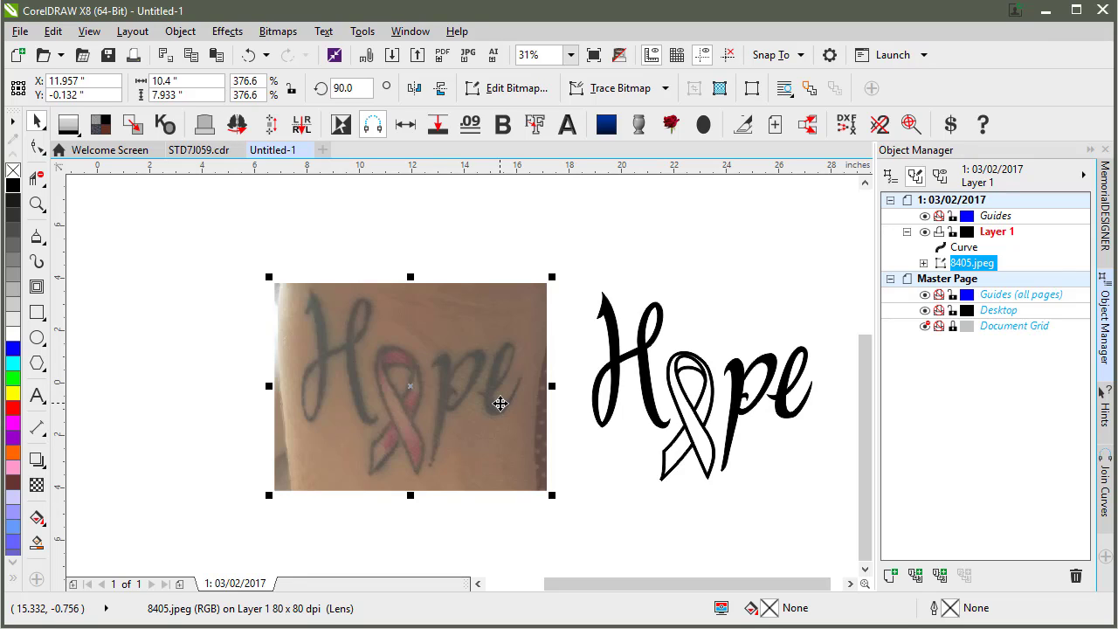
{"action": "key", "text": "Delete"}
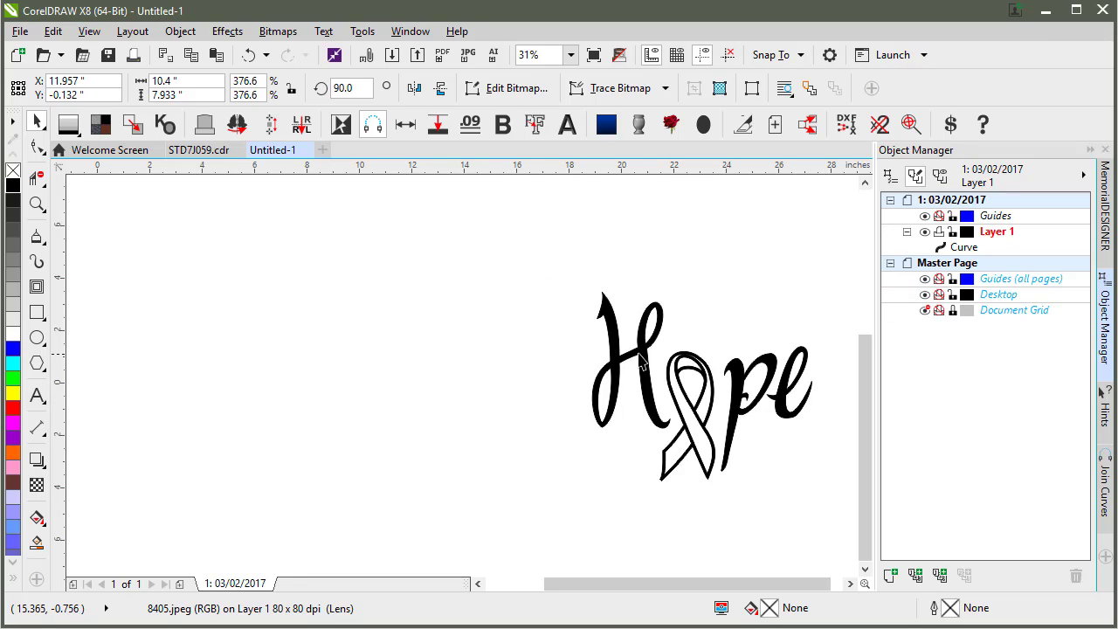
- Move the Hope artwork into the cleared area and draw a rectangle about 14.7 by 10.3 inches around it
{"action": "left_click_drag", "start_coordinate": [641, 364], "coordinate": [411, 382]}
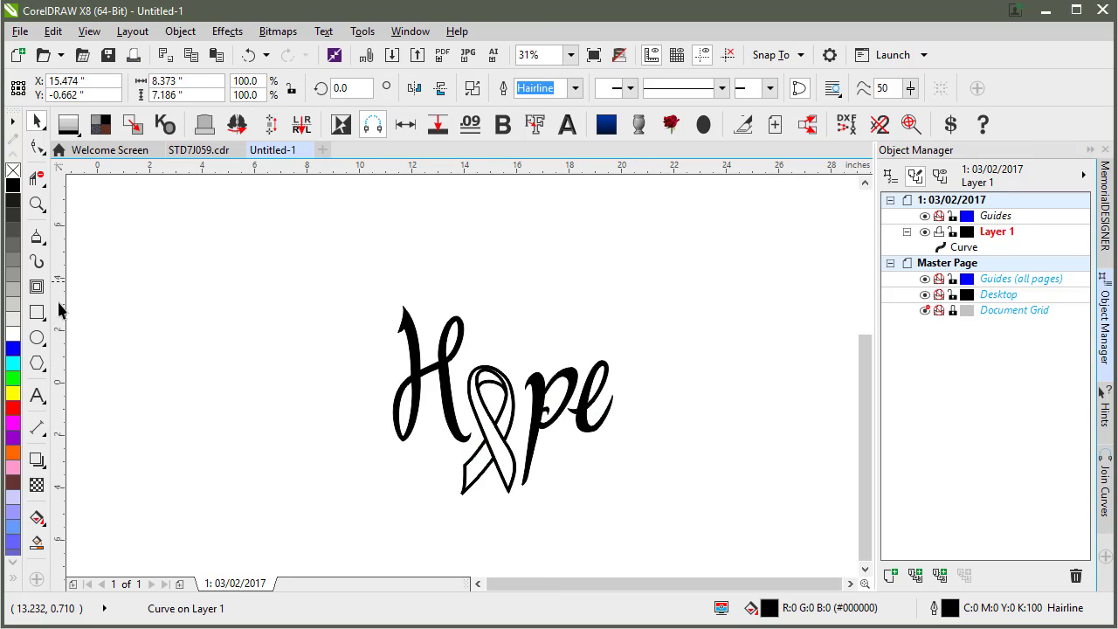
{"action": "left_click_drag", "start_coordinate": [310, 275], "coordinate": [695, 541]}
{"action": "key", "text": "space"}
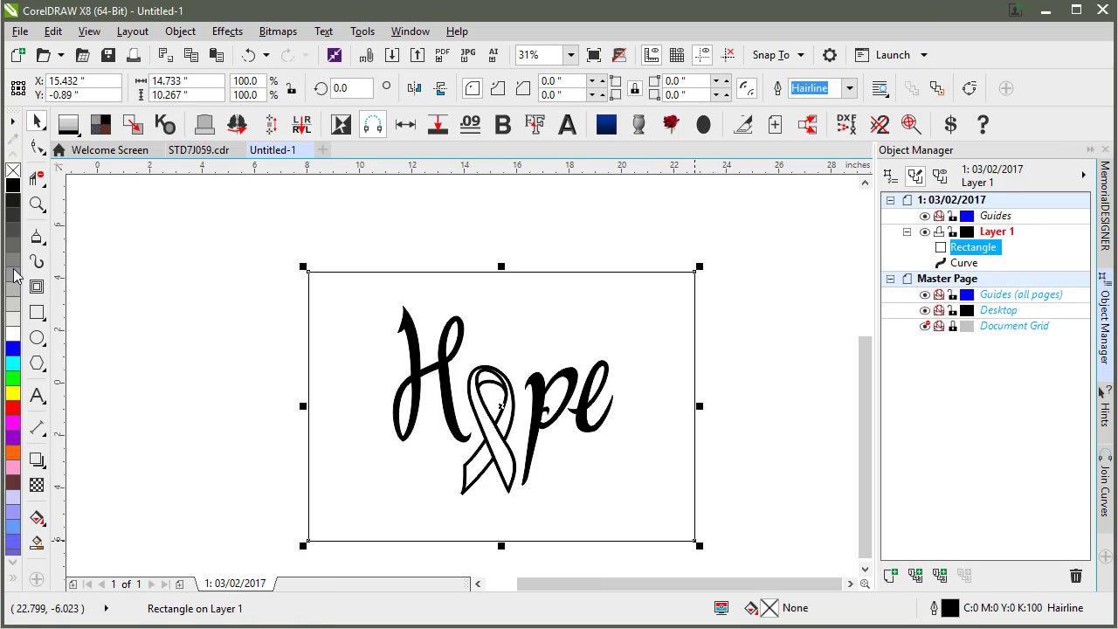
- Fill the rectangle with gray R179 G179 B179, send it behind the Hope artwork, and clear the selection
{"action": "left_click", "coordinate": [14, 293]}
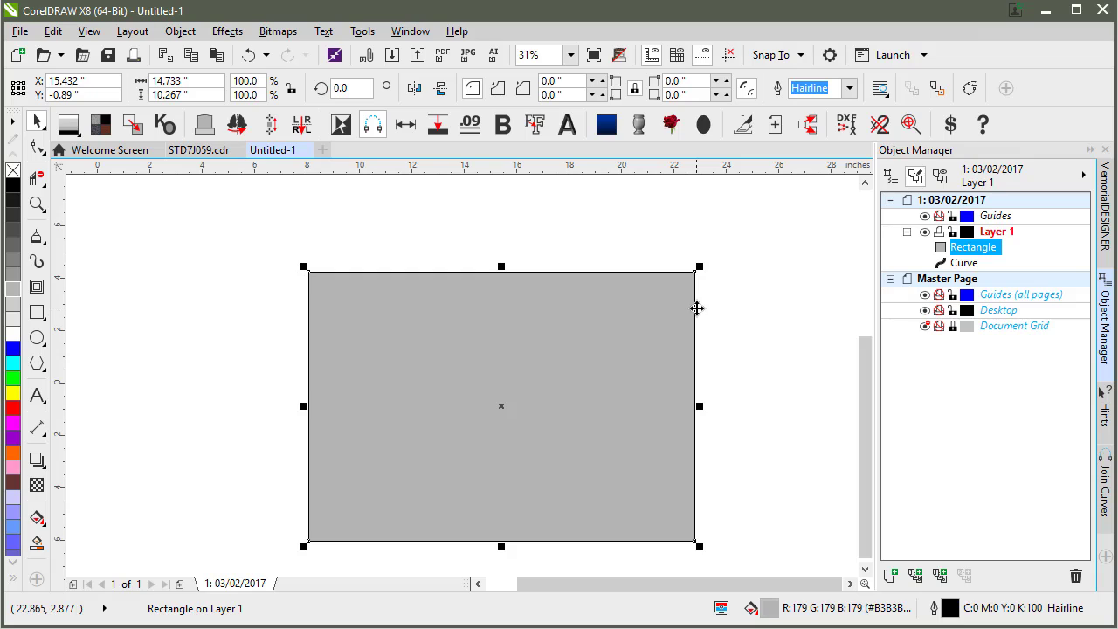
{"action": "key", "text": "shift+Page_Down"}
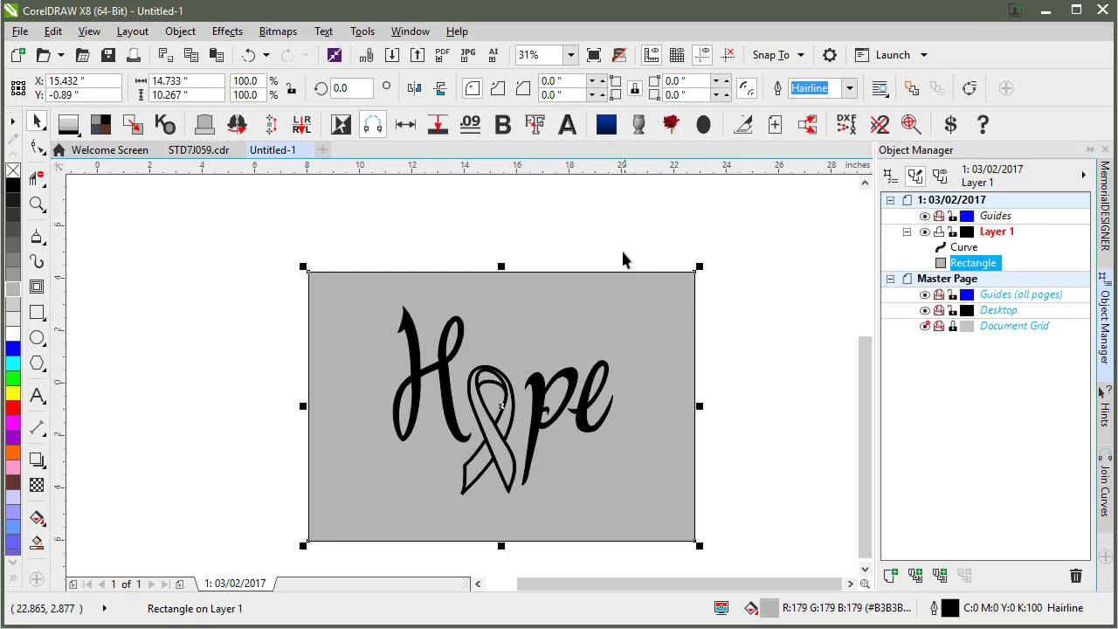
{"action": "key", "text": "Escape"}
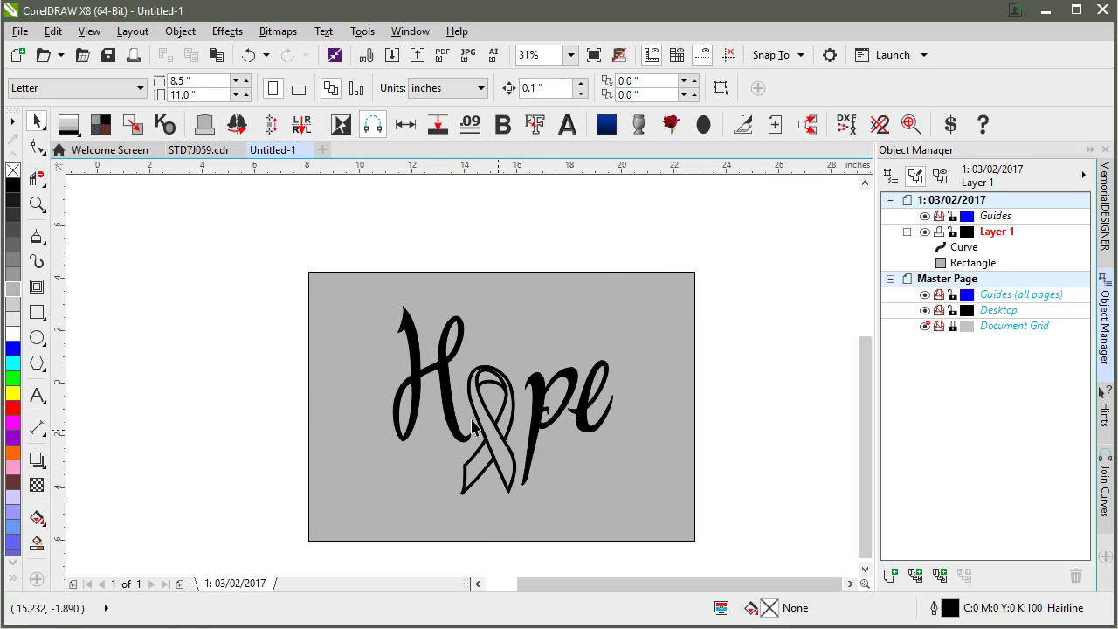
- Shift the gray rectangle slightly, then separate the Hope artwork into individual curves with black and light gray fills
{"action": "left_click_drag", "start_coordinate": [481, 298], "coordinate": [492, 305]}
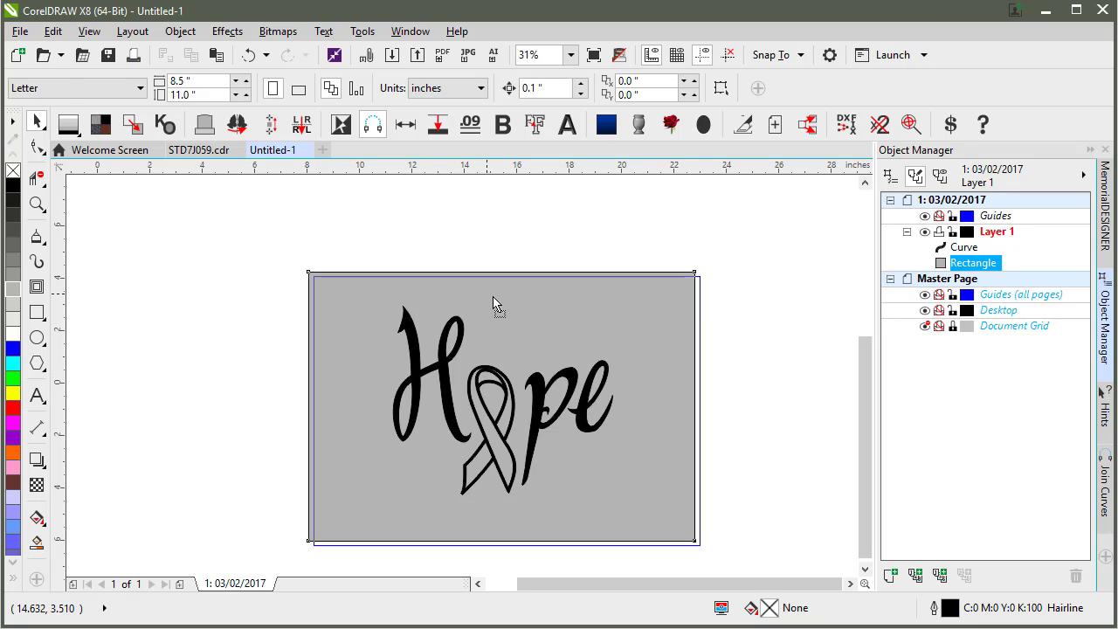
{"action": "left_click", "coordinate": [491, 427]}
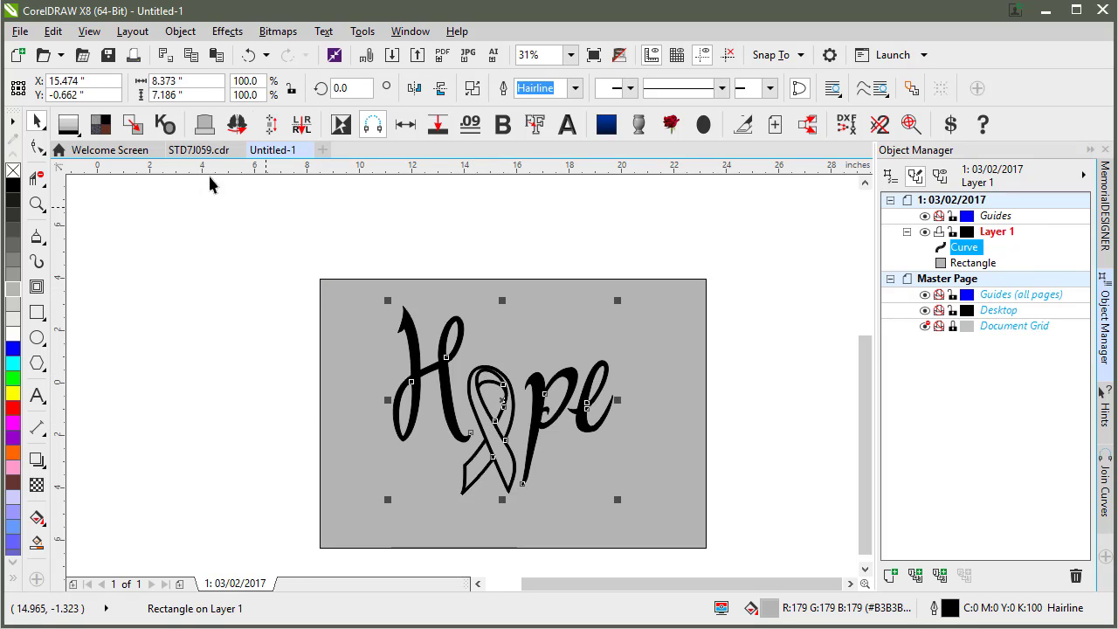
{"action": "left_click", "coordinate": [133, 128]}
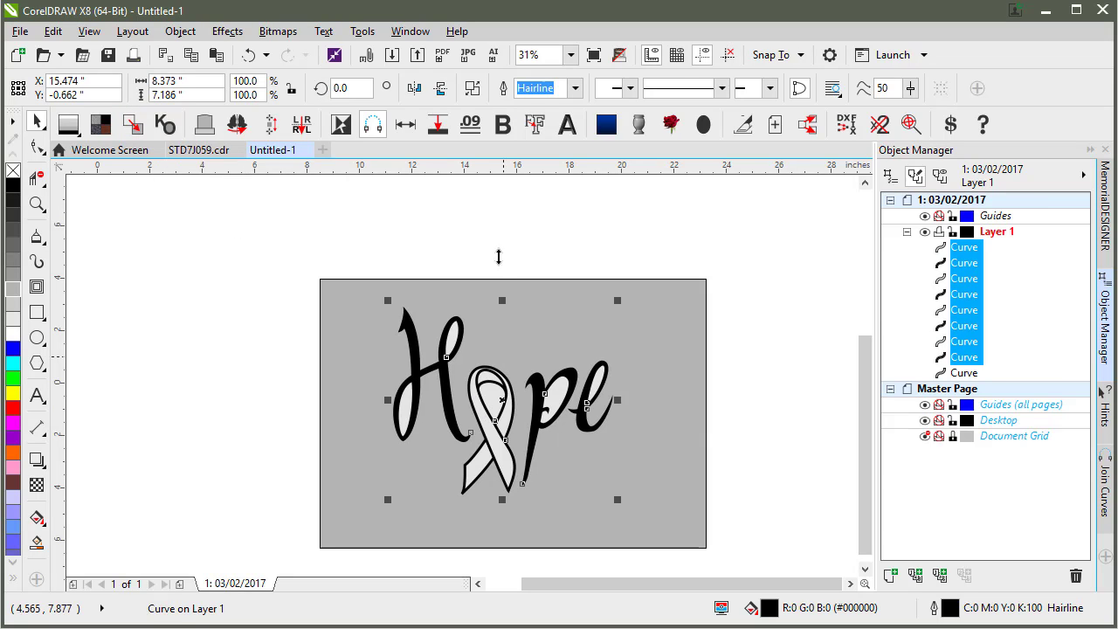
{"action": "left_click", "coordinate": [486, 225]}
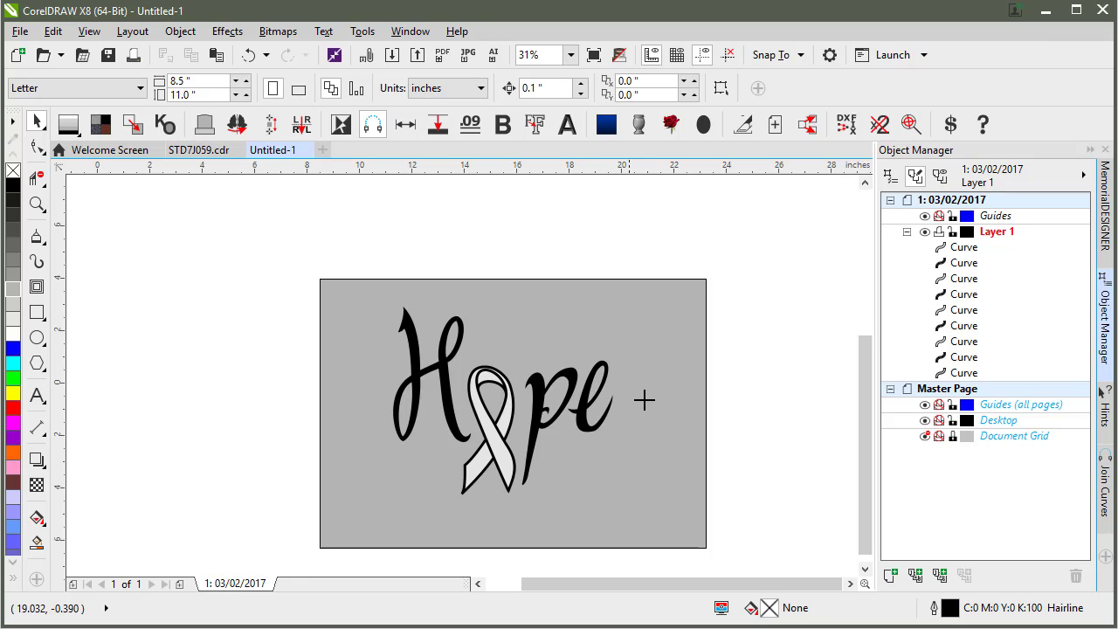
- Try moving the H and the e individually away from the word, undoing each move
{"action": "left_click", "coordinate": [568, 382]}
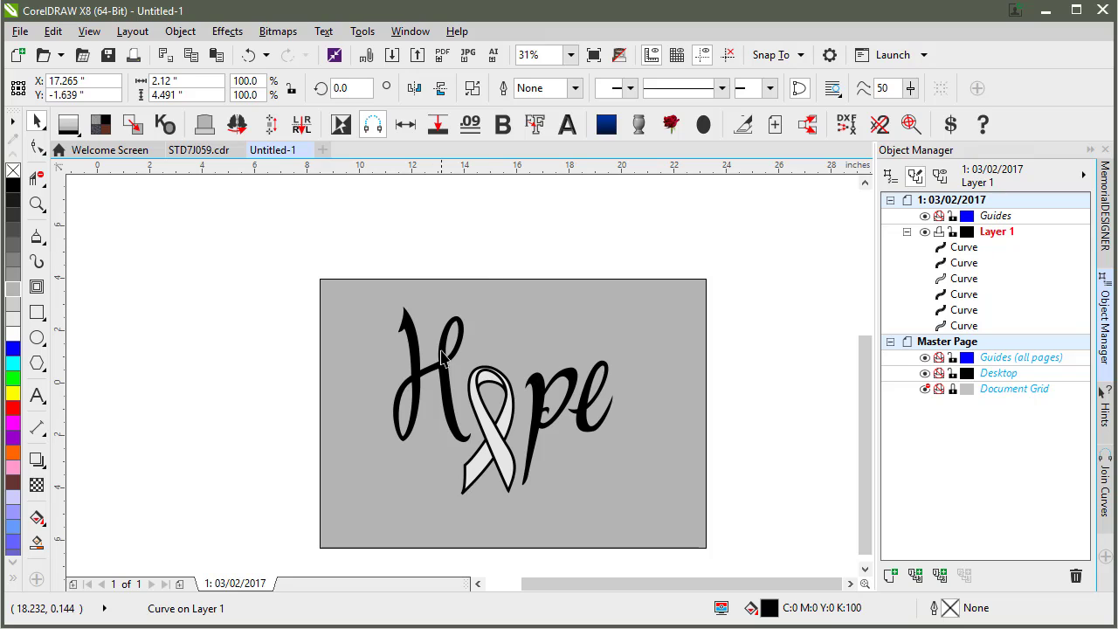
{"action": "left_click_drag", "start_coordinate": [443, 357], "coordinate": [384, 346]}
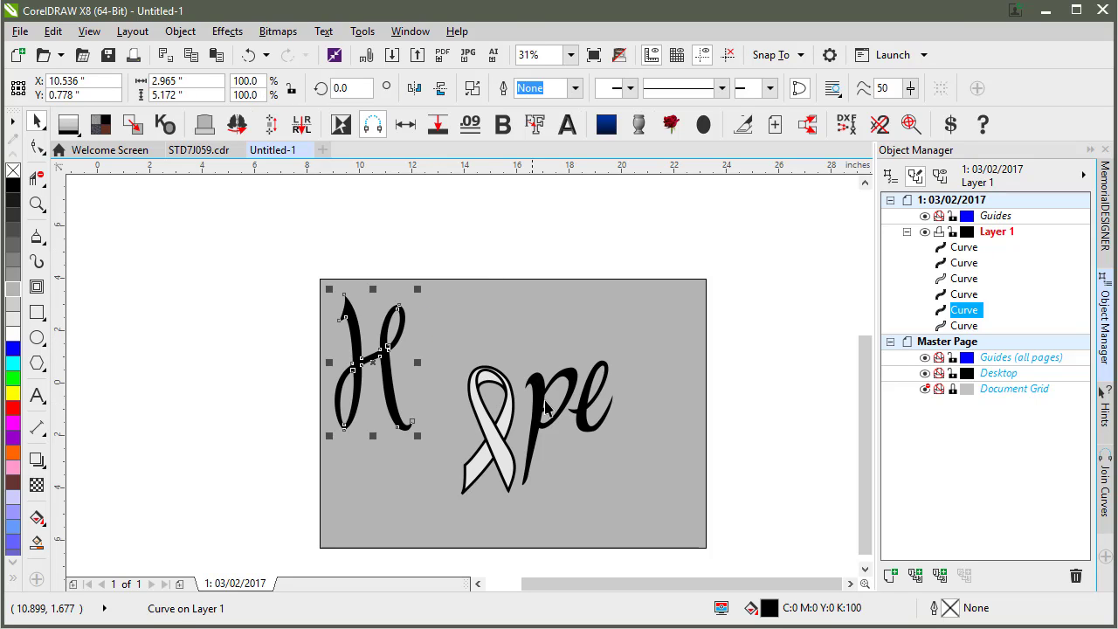
{"action": "key", "text": "ctrl+z"}
{"action": "left_click", "coordinate": [591, 407]}
{"action": "left_click_drag", "start_coordinate": [591, 406], "coordinate": [621, 408]}
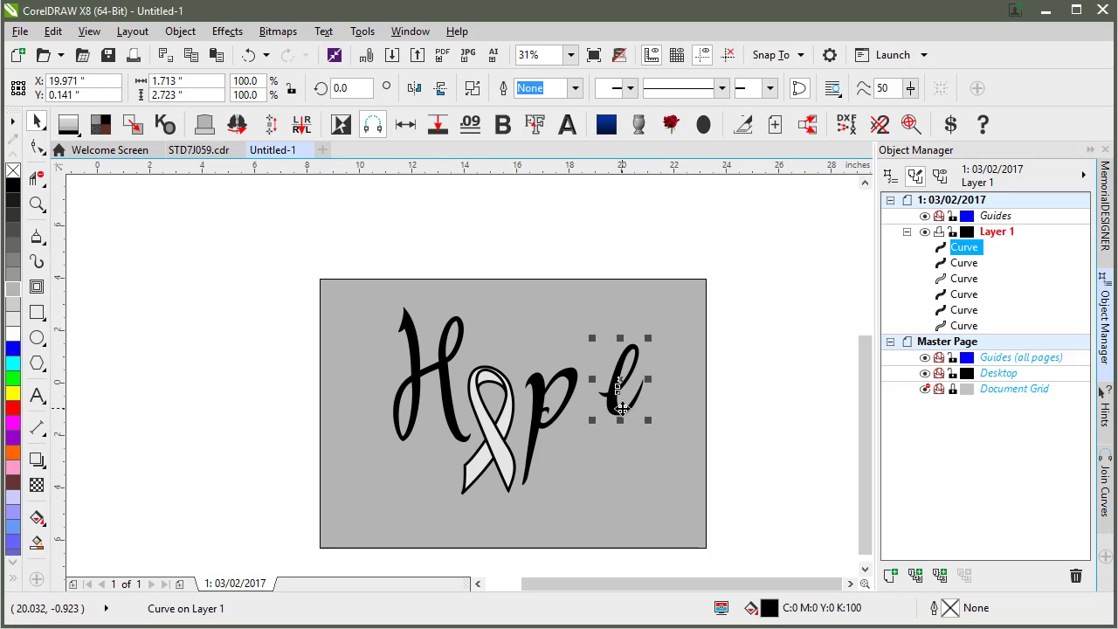
{"action": "key", "text": "ctrl+z"}
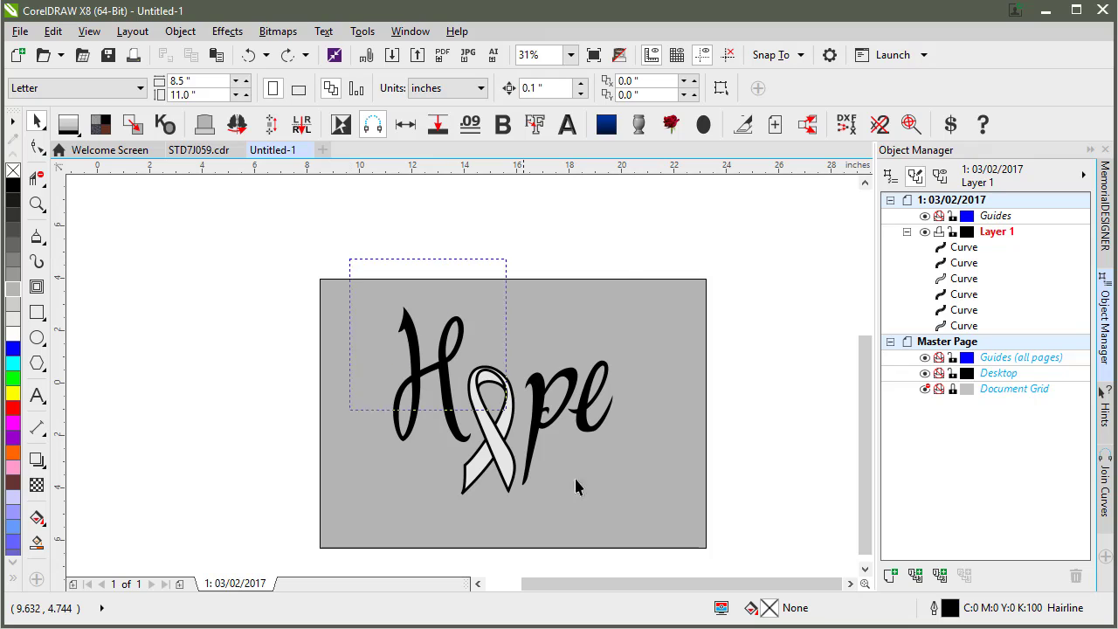
- Group the letters and ribbon pieces, try moving the group, undo the move, and ungroup all the objects
{"action": "left_click_drag", "start_coordinate": [576, 479], "coordinate": [662, 546]}
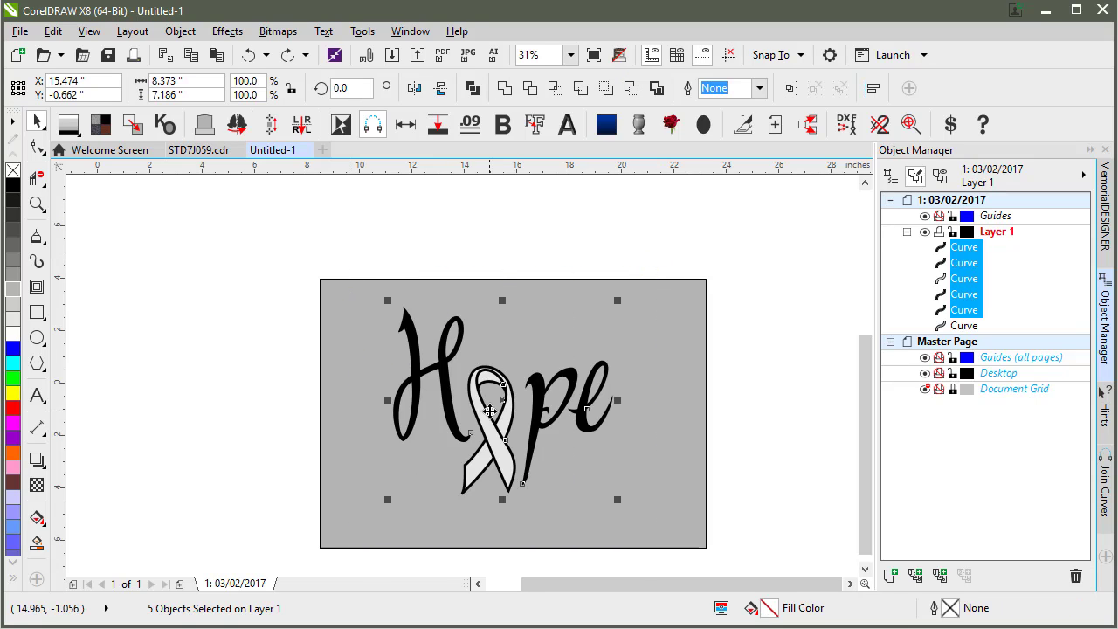
{"action": "left_click", "coordinate": [789, 89]}
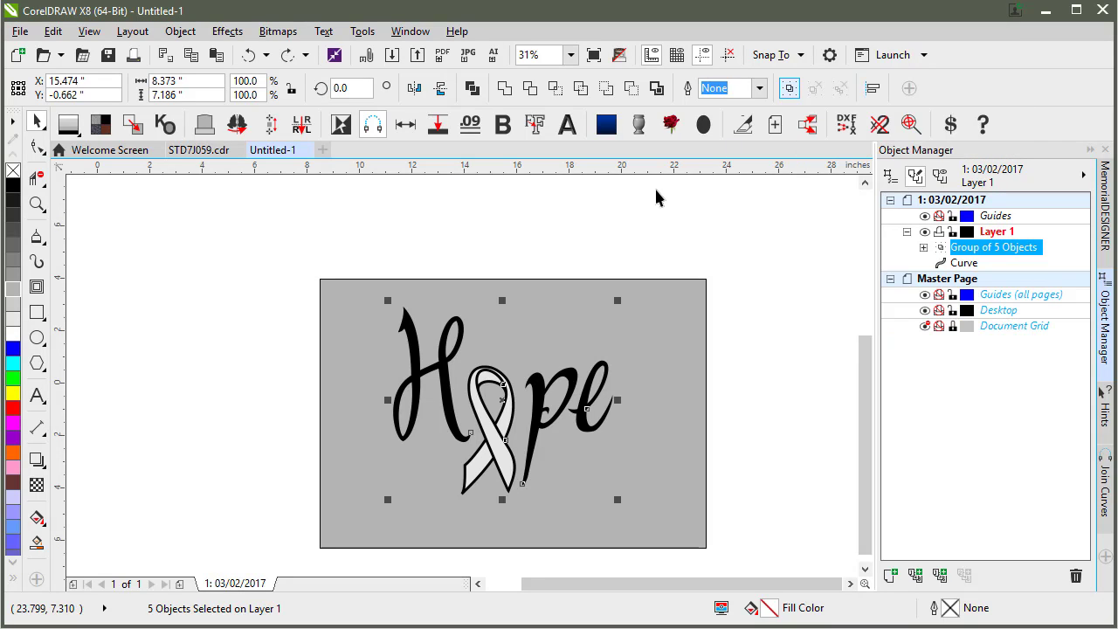
{"action": "left_click_drag", "start_coordinate": [540, 399], "coordinate": [470, 263]}
{"action": "key", "text": "ctrl+z"}
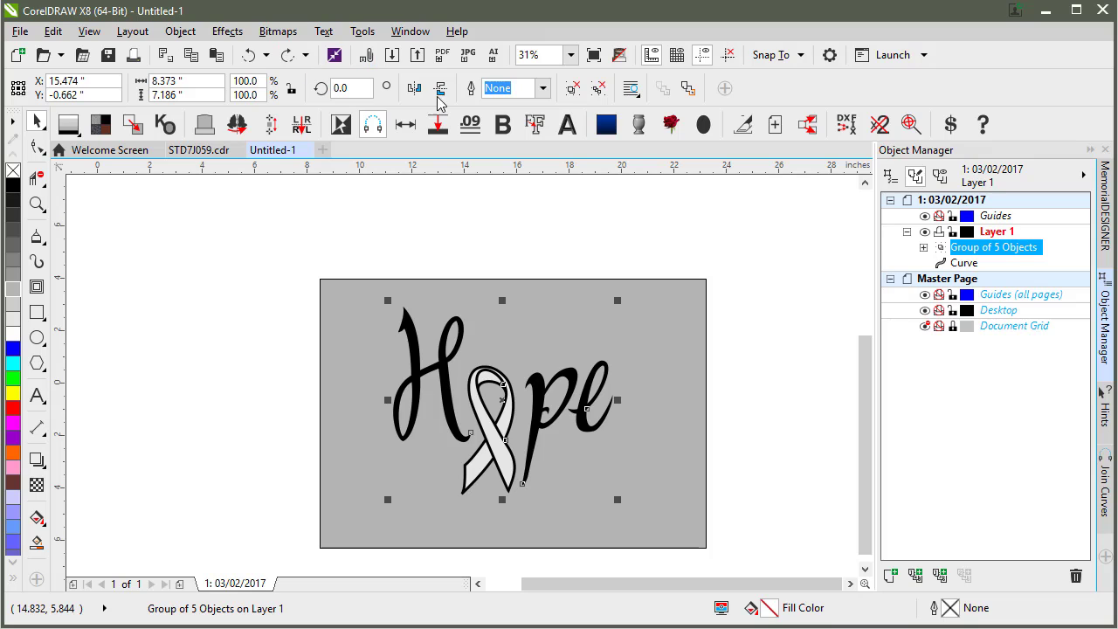
{"action": "left_click", "coordinate": [598, 87]}
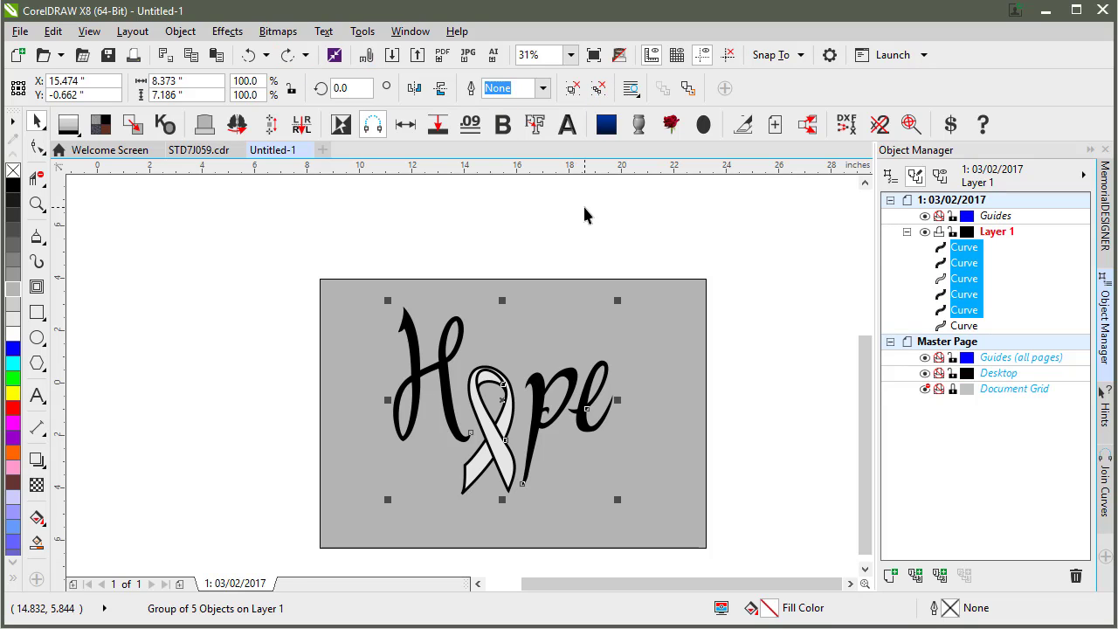
{"action": "left_click", "coordinate": [514, 257]}
- Combine the black H, p, e and ribbon outline into one curve, leaving the light gray ribbon fill separate
{"action": "left_click", "coordinate": [431, 356]}
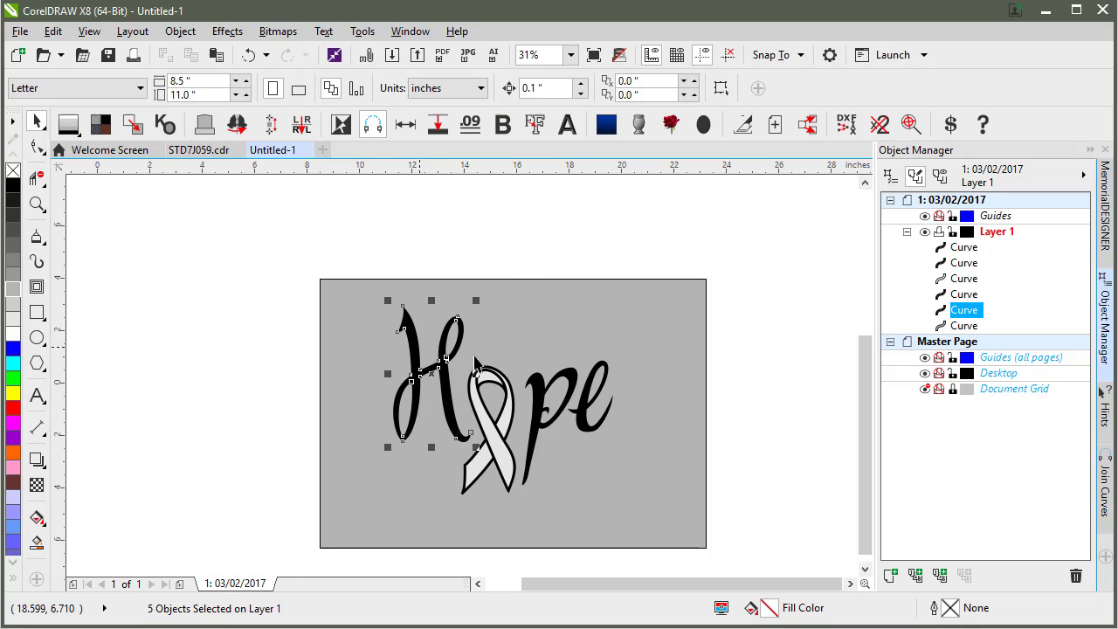
{"action": "left_click", "coordinate": [601, 374], "text": "shift"}
{"action": "left_click", "coordinate": [547, 394], "text": "shift"}
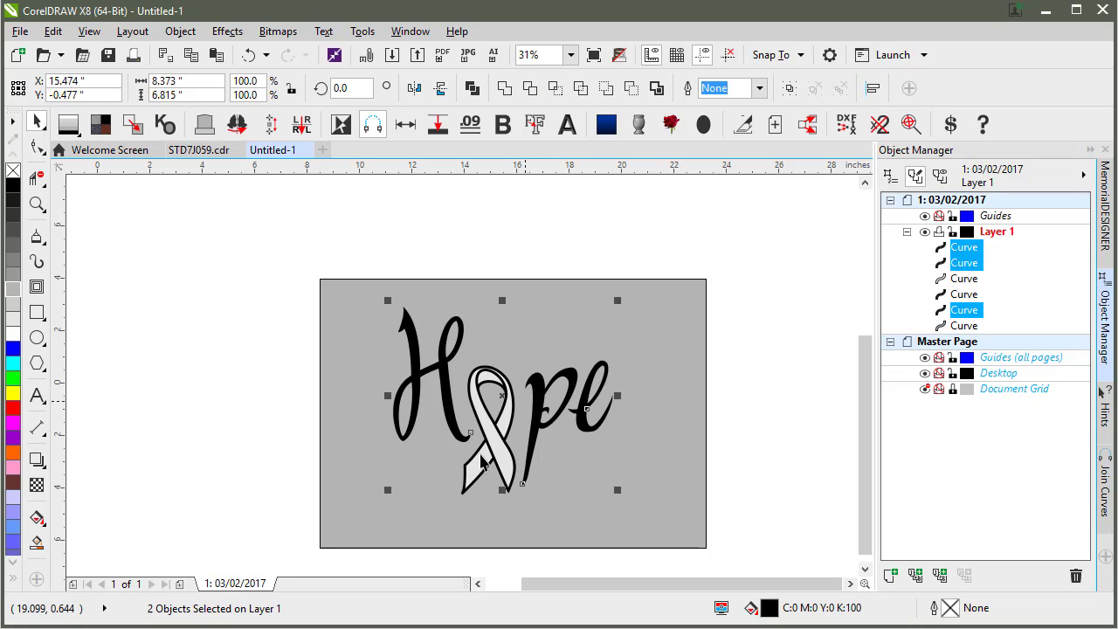
{"action": "scroll", "coordinate": [471, 503], "scroll_direction": "up", "scroll_amount": 7}
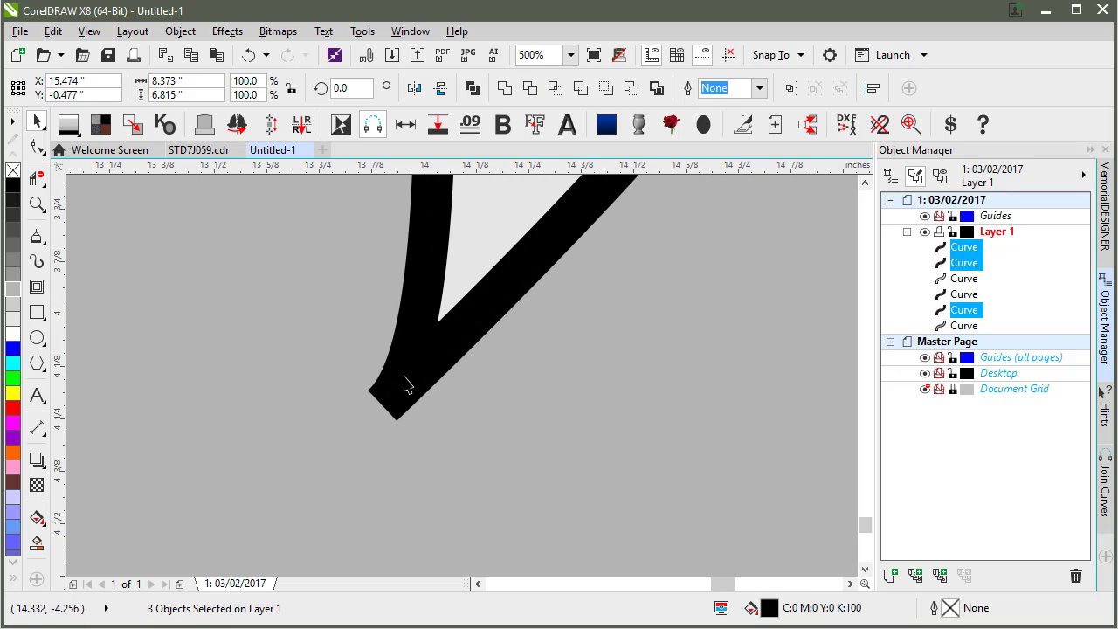
{"action": "scroll", "coordinate": [460, 373], "scroll_direction": "down", "scroll_amount": 6}
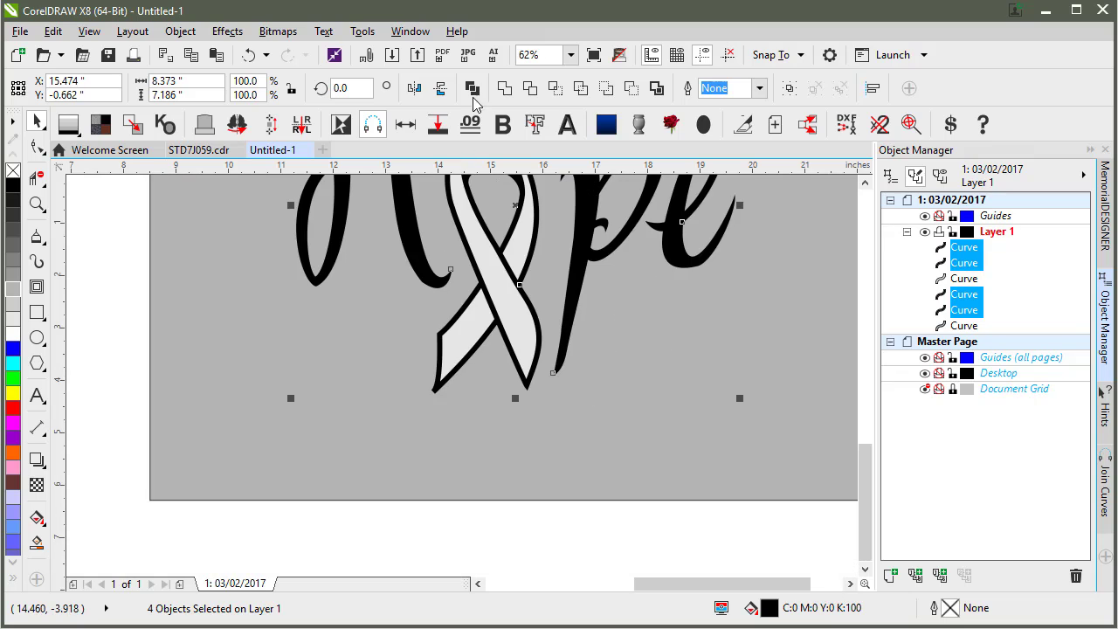
{"action": "left_click", "coordinate": [473, 88]}
{"action": "scroll", "coordinate": [462, 374], "scroll_direction": "down", "scroll_amount": 4}
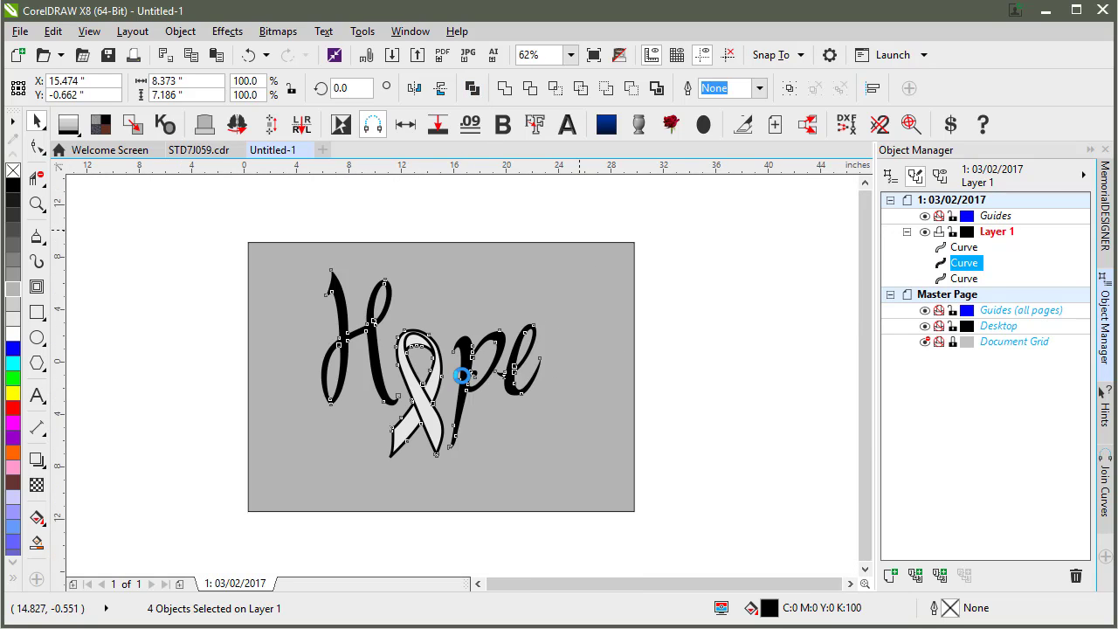
- Try pulling the combined black lettering and the light gray ribbon fill off the background, and undo the moves
{"action": "left_click_drag", "start_coordinate": [461, 374], "coordinate": [632, 349]}
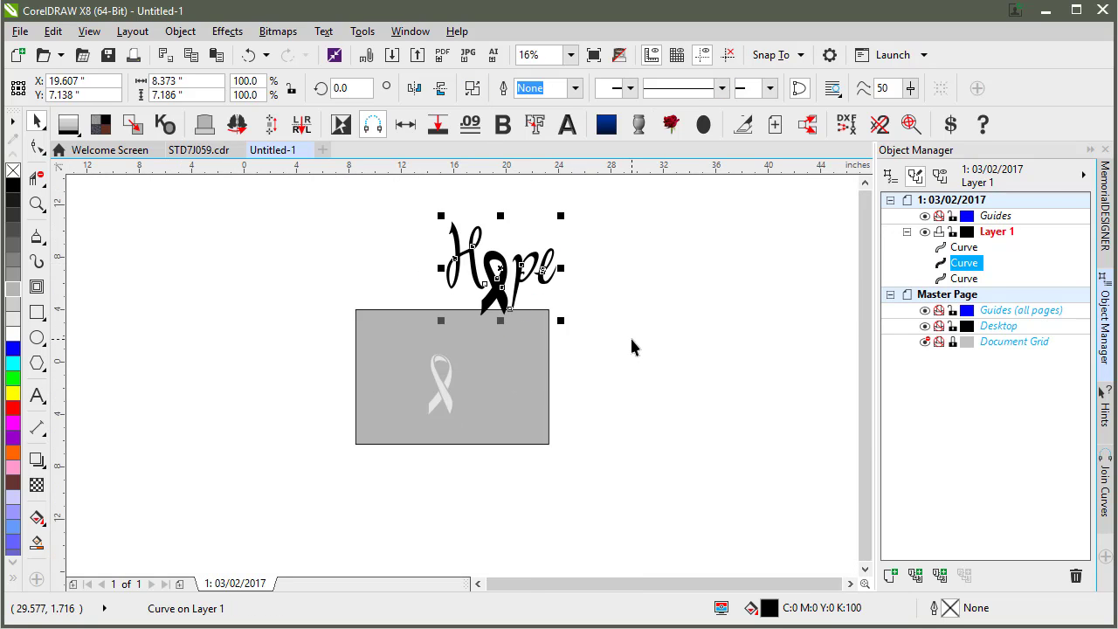
{"action": "left_click_drag", "start_coordinate": [444, 411], "coordinate": [469, 364]}
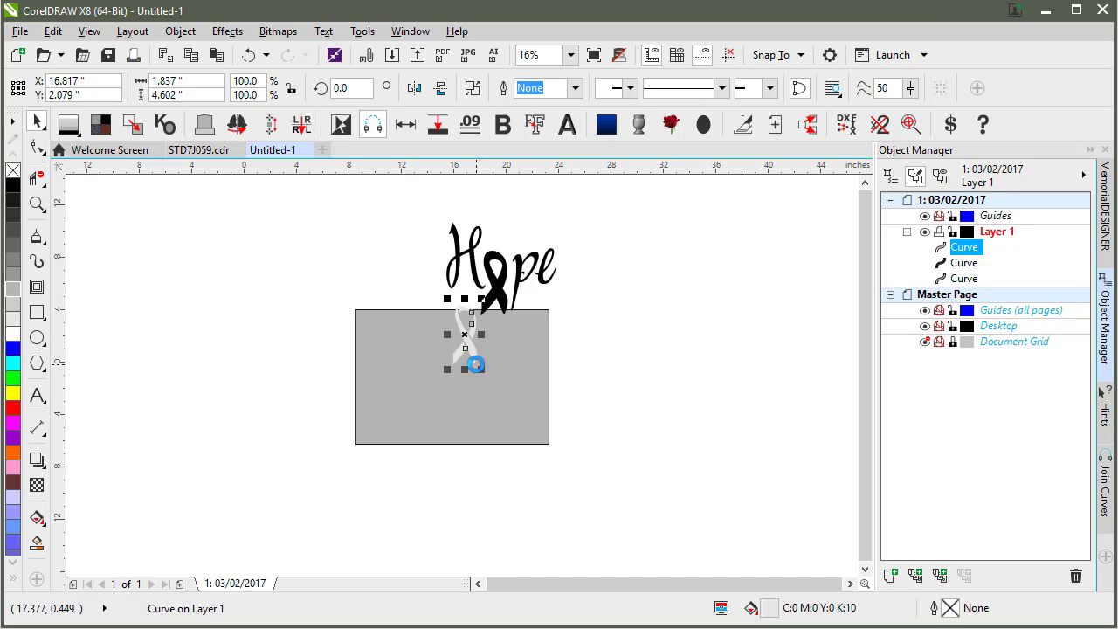
{"action": "left_click_drag", "start_coordinate": [474, 312], "coordinate": [420, 412]}
{"action": "left_click", "coordinate": [466, 288]}
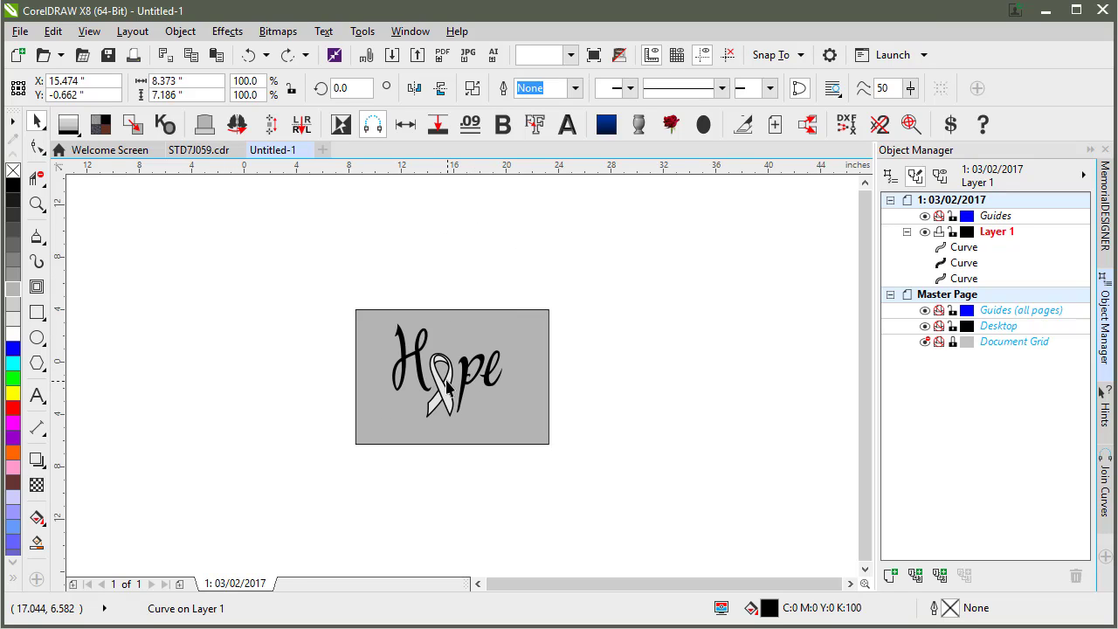
- Shorten the gray background panel from its lower edge to a height of about 9.1 inches
{"action": "scroll", "coordinate": [464, 293], "scroll_direction": "up", "scroll_amount": 2}
{"action": "left_click", "coordinate": [463, 295]}
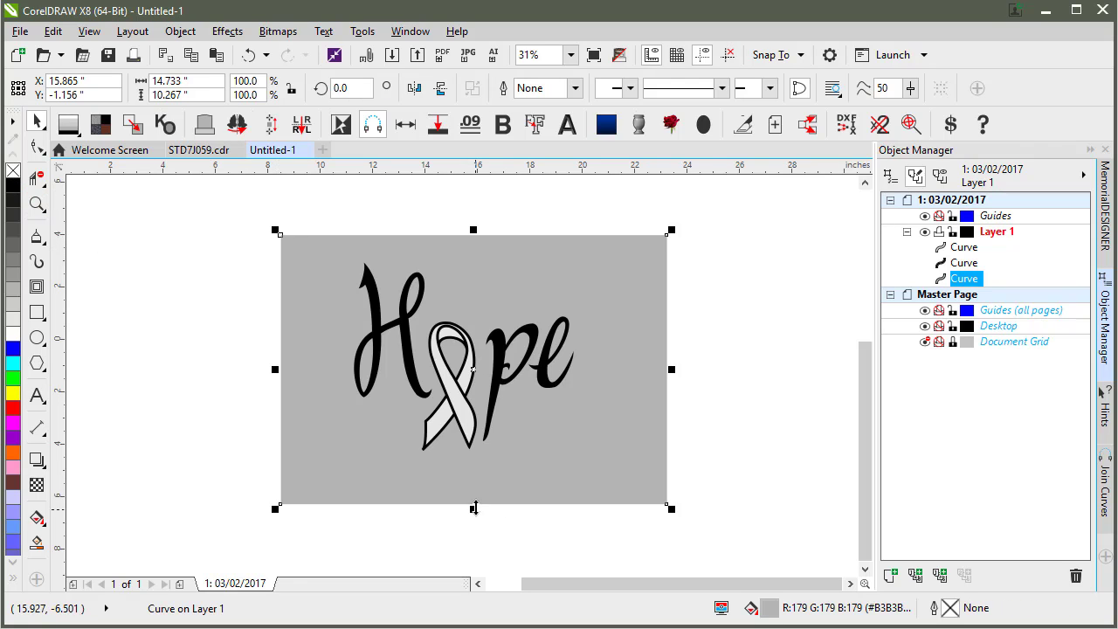
{"action": "left_click_drag", "start_coordinate": [472, 509], "coordinate": [474, 479]}
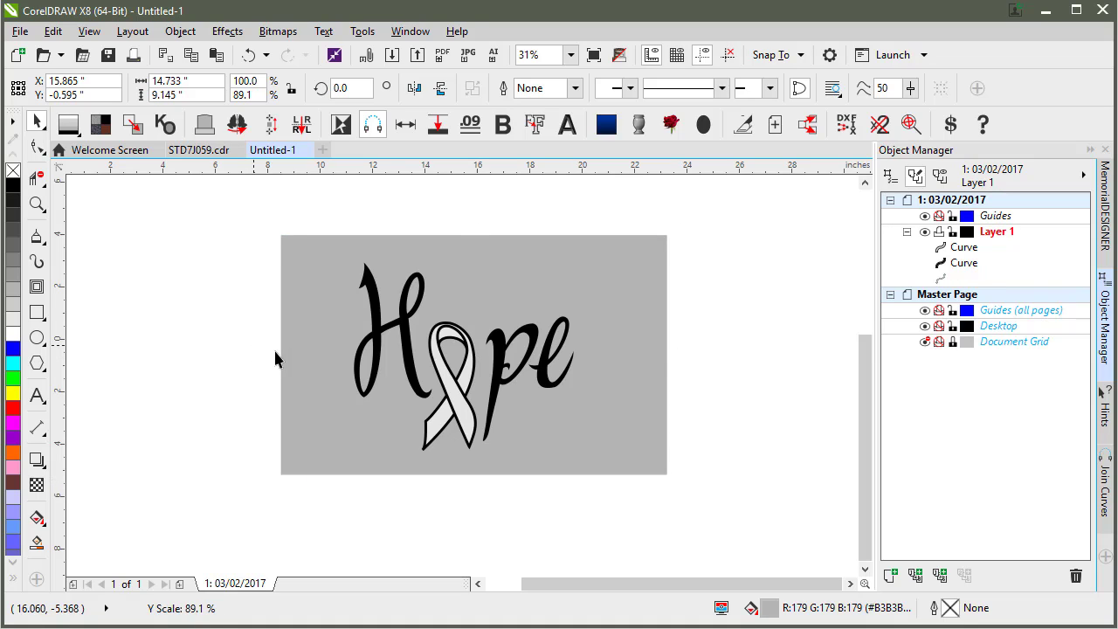
- Delete the gray background panel behind the Hope lettering and ribbon
{"action": "key", "text": "Escape"}
{"action": "left_click", "coordinate": [610, 306]}
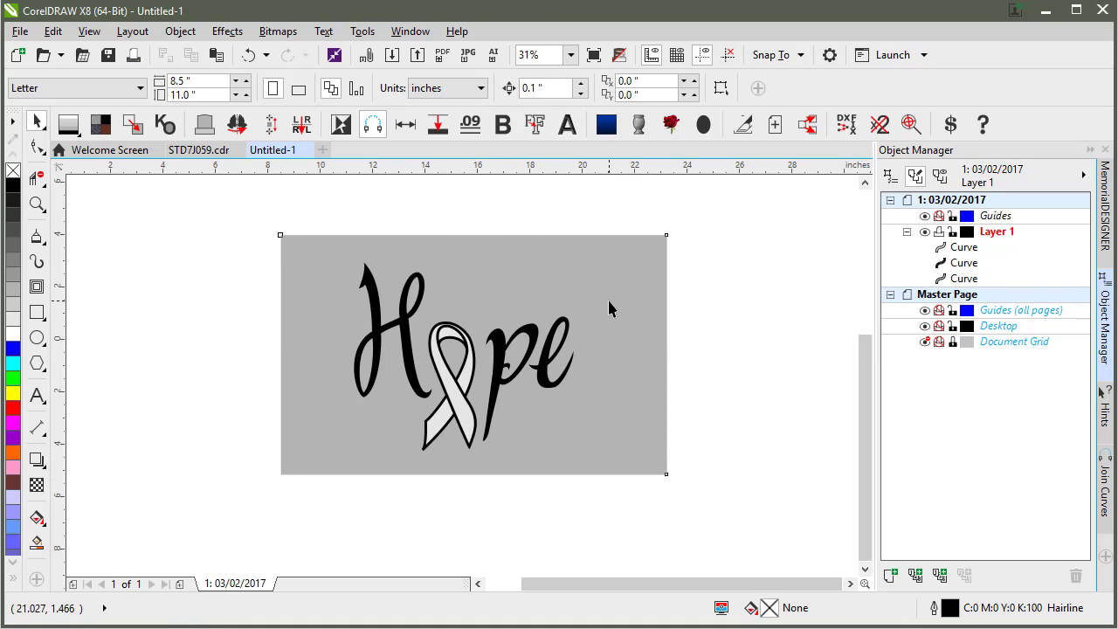
{"action": "key", "text": "Delete"}
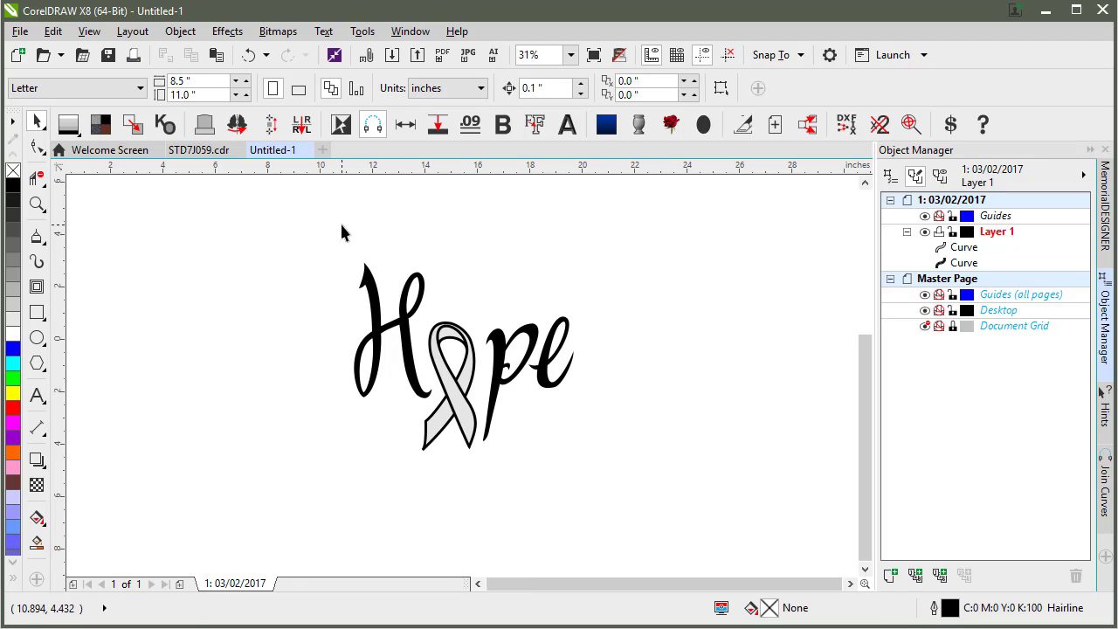
- Start saving the drawing under a new name and set the file name to Hope Ribbon
{"action": "left_click", "coordinate": [21, 32]}
{"action": "left_click", "coordinate": [73, 186]}
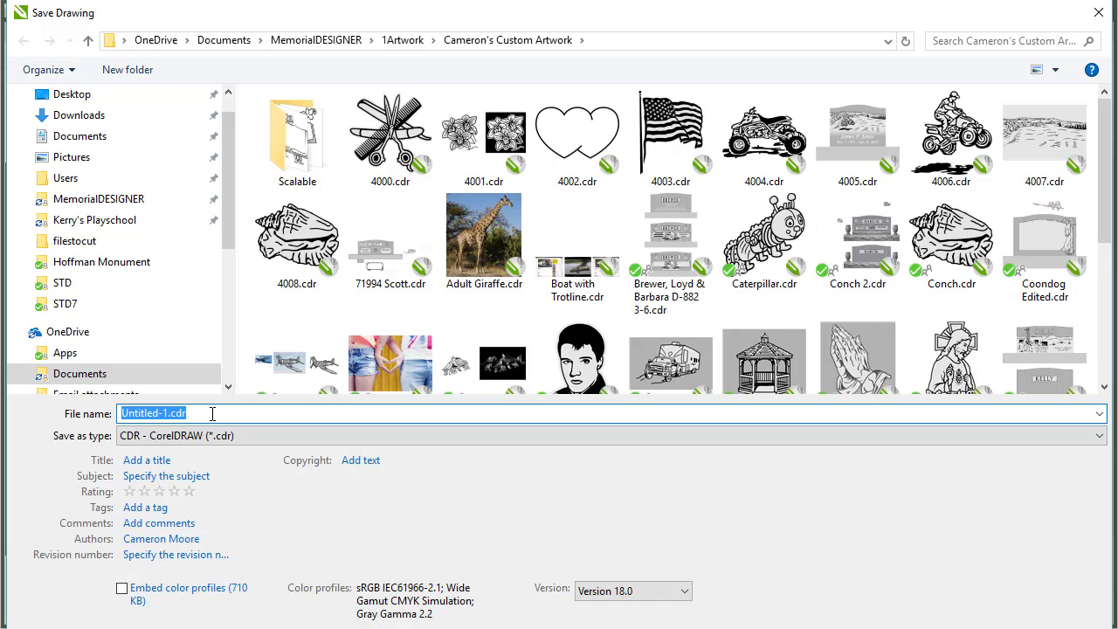
{"action": "type", "text": "Hope Ribbon"}
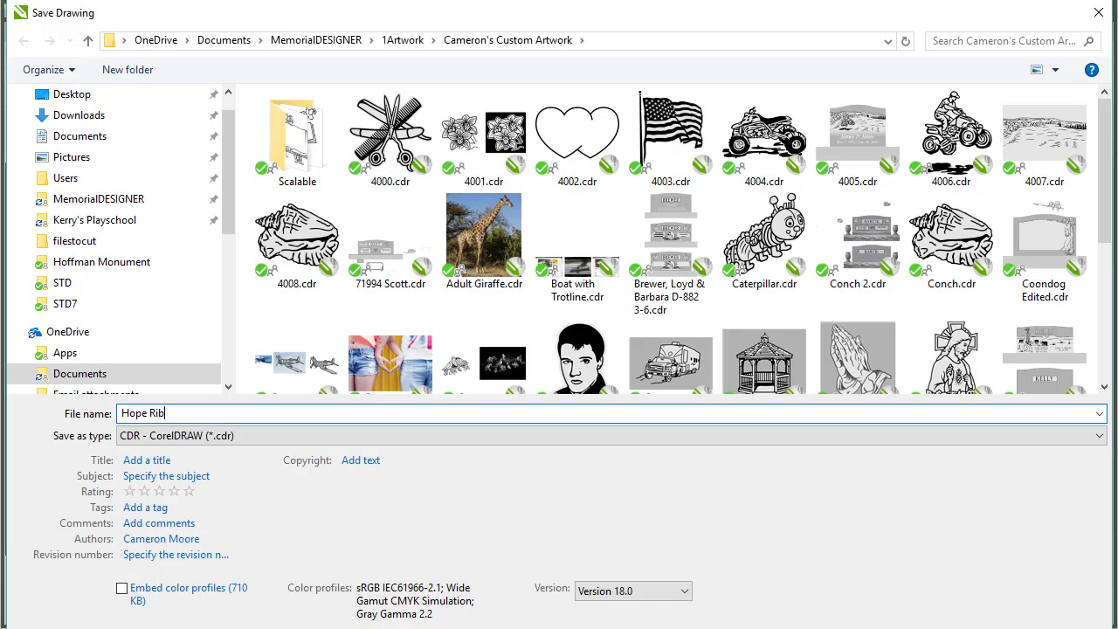
- Add the file tags Hope, Ribbon, Breast Cancer, Pink and Tattoo
{"action": "left_click", "coordinate": [147, 507]}
{"action": "type", "text": "Ho"}
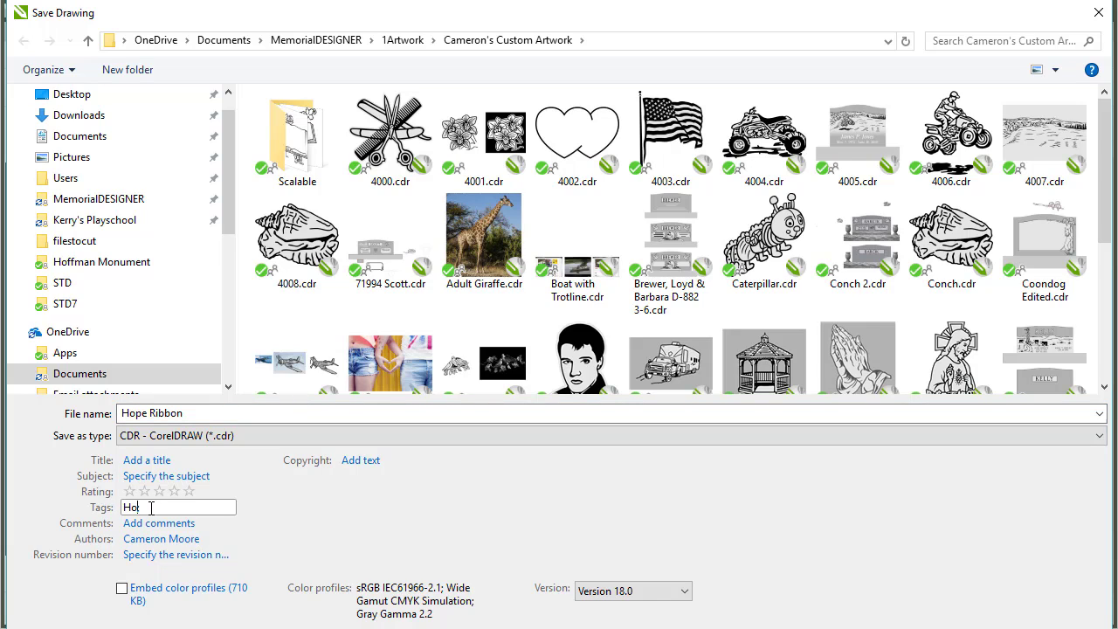
{"action": "type", "text": "pe; Ribbon; C"}
{"action": "type", "text": "reast Caner"}
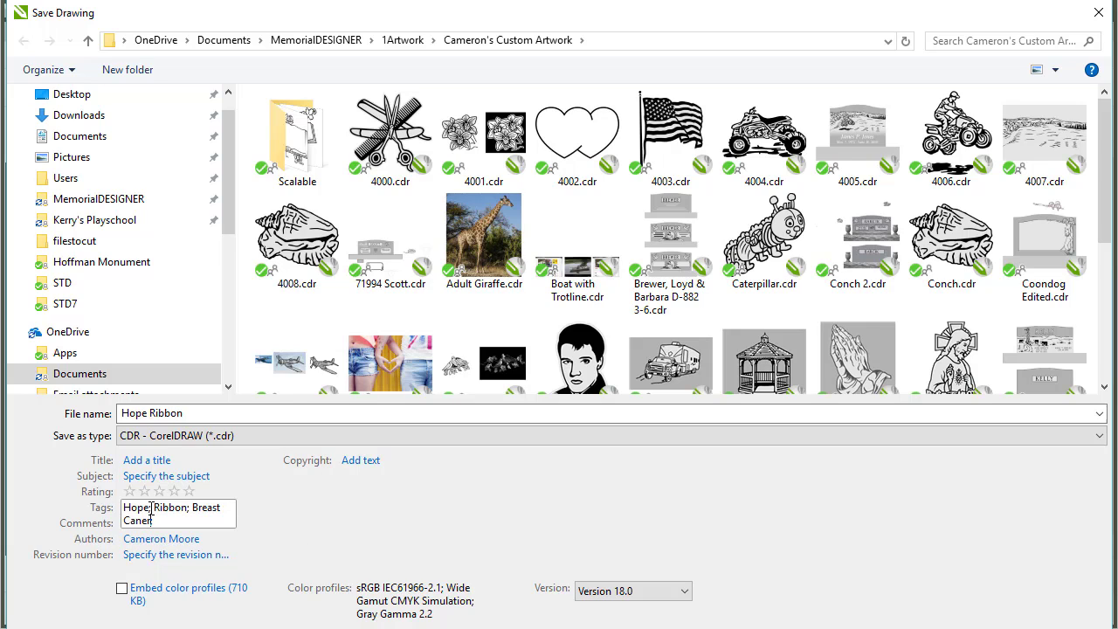
{"action": "type", "text": ";"}
{"action": "key", "text": "BackSpace"}
{"action": "key", "text": "BackSpace"}
{"action": "key", "text": "BackSpace"}
{"action": "type", "text": "cer; Pink; Tatt"}
- Set the file version to Version 17.0 and save the drawing in the current custom artwork folder
{"action": "left_click", "coordinate": [681, 591]}
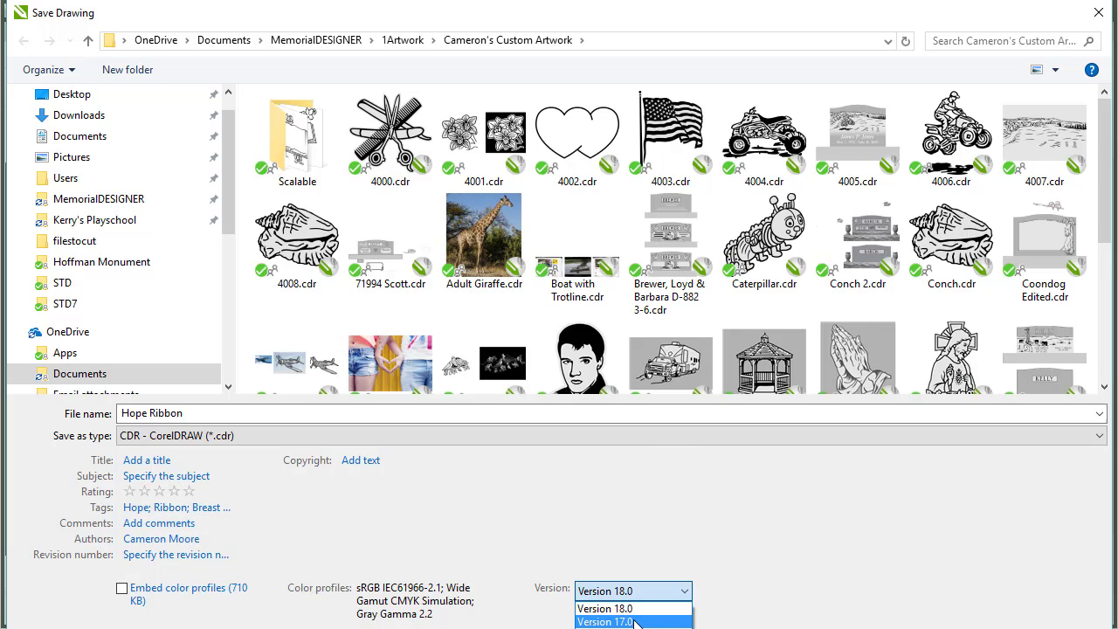
{"action": "left_click", "coordinate": [635, 622]}
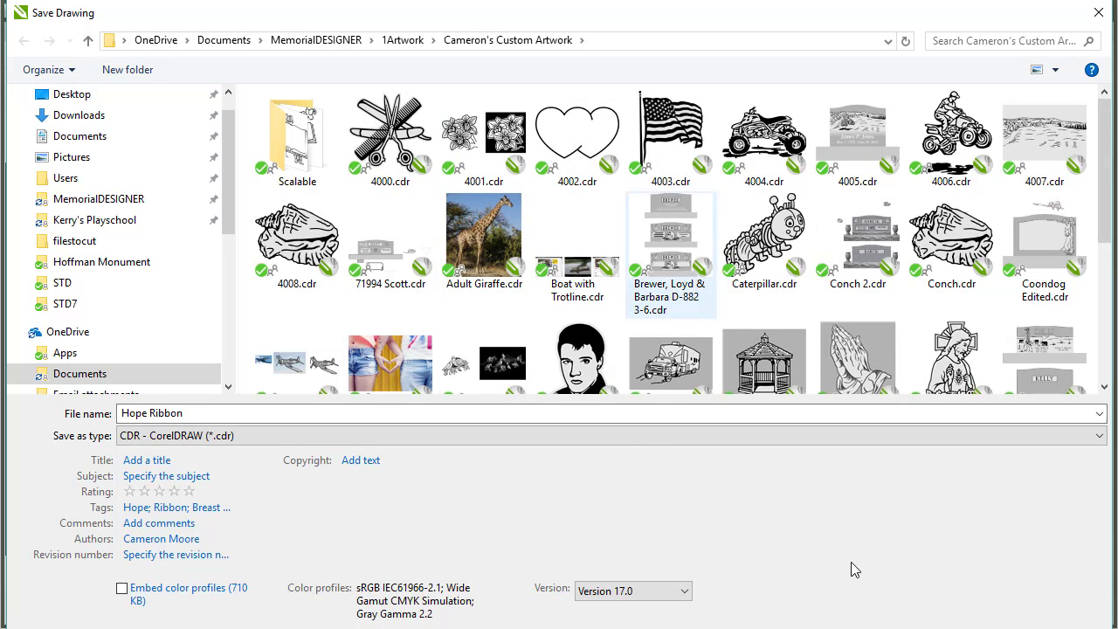
{"action": "key", "text": "Return"}
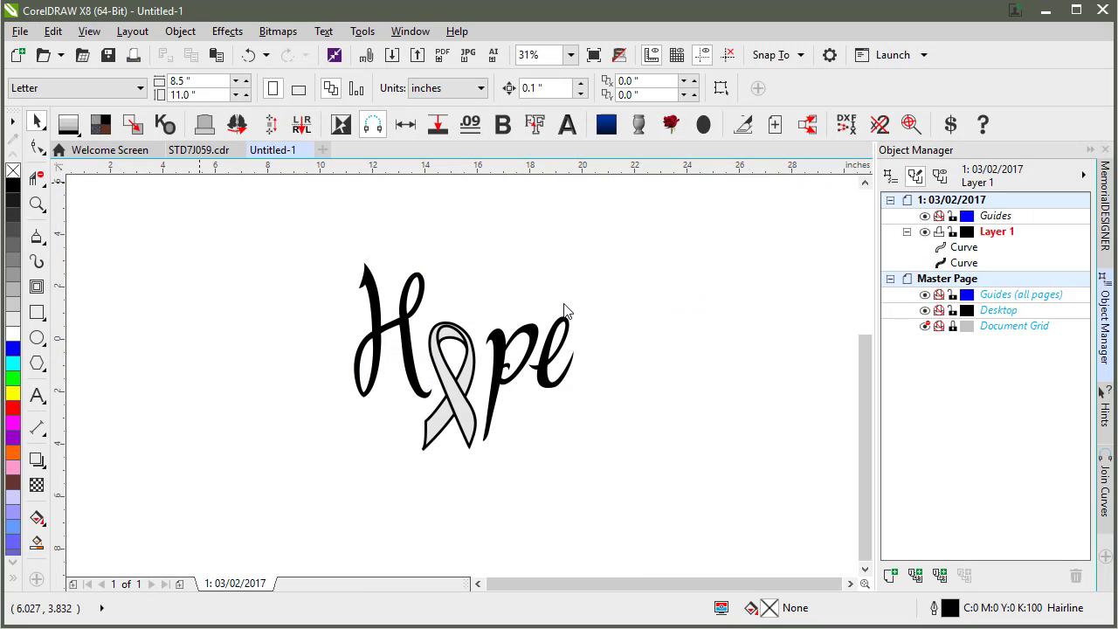